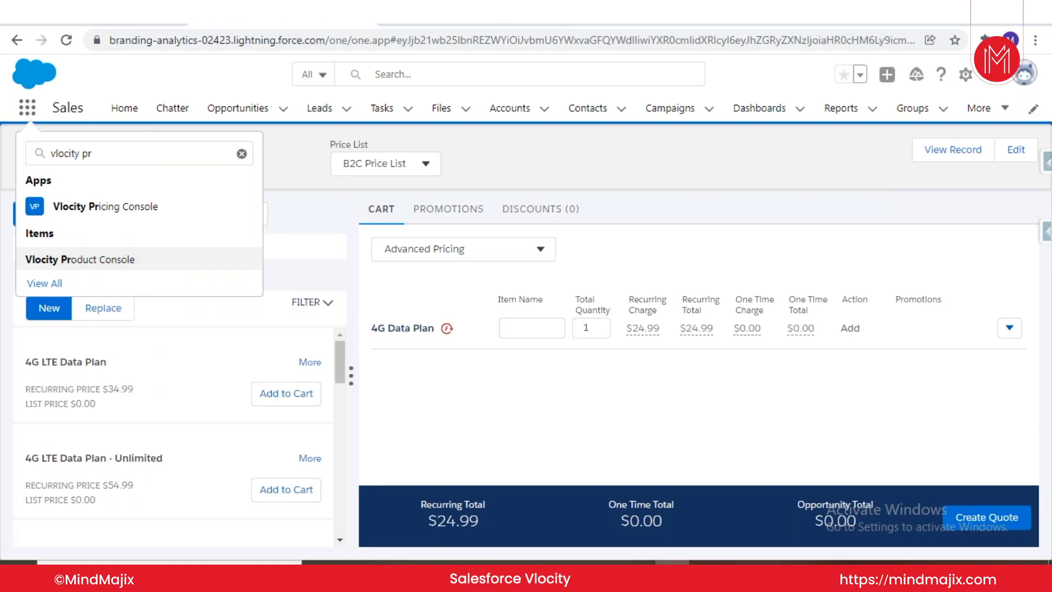
Step: Open the Vlocity Product Console in a separate browser tab
right_click(140, 262)
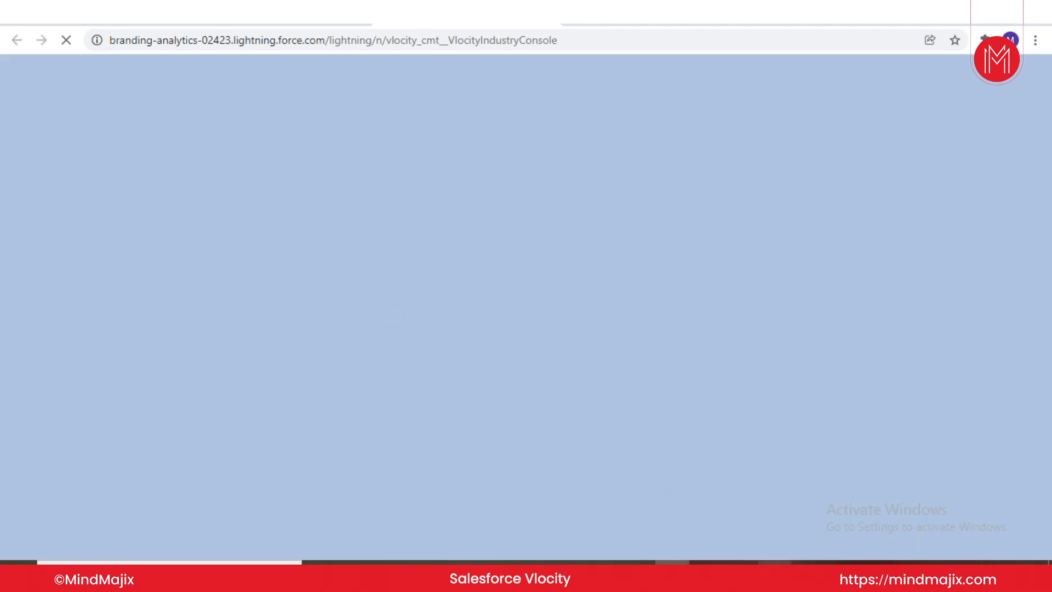
mouse_move(775, 576)
click(756, 511)
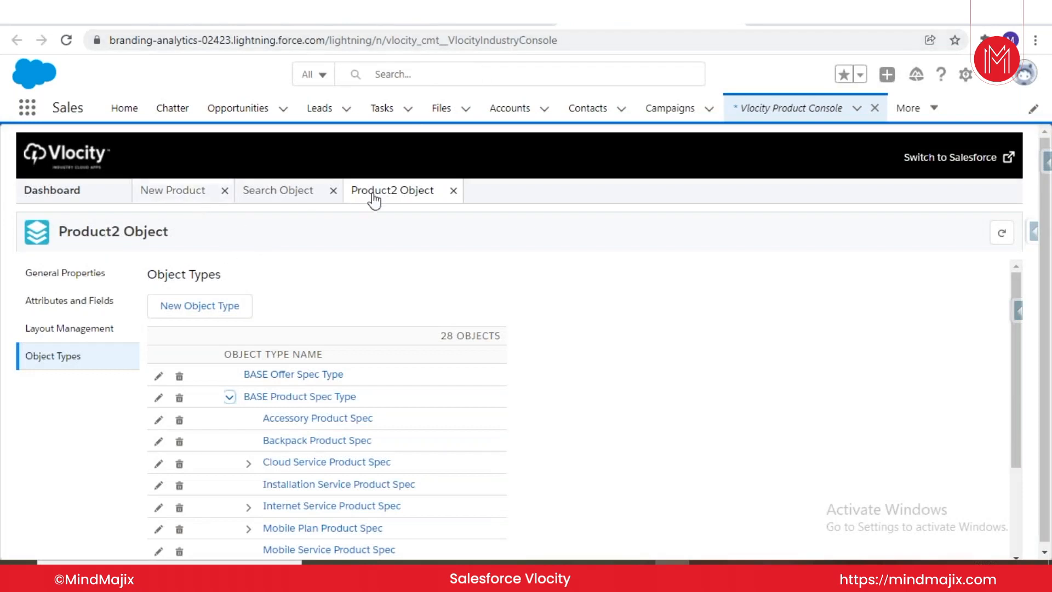
Step: Close the open New Product, Search Object and Product2 Object pages in the console to return to the dashboard
click(224, 192)
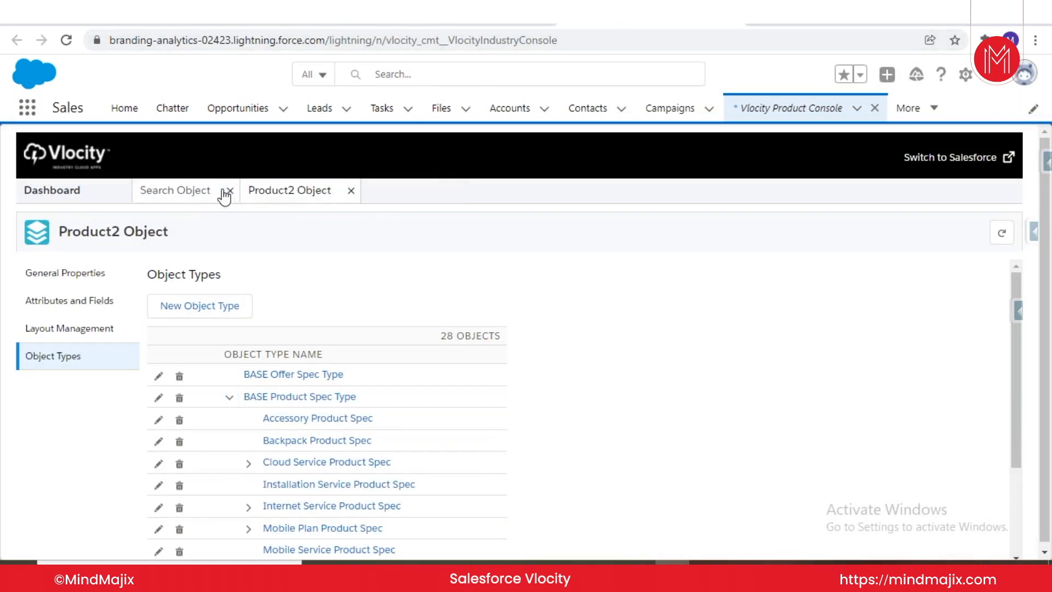
click(230, 192)
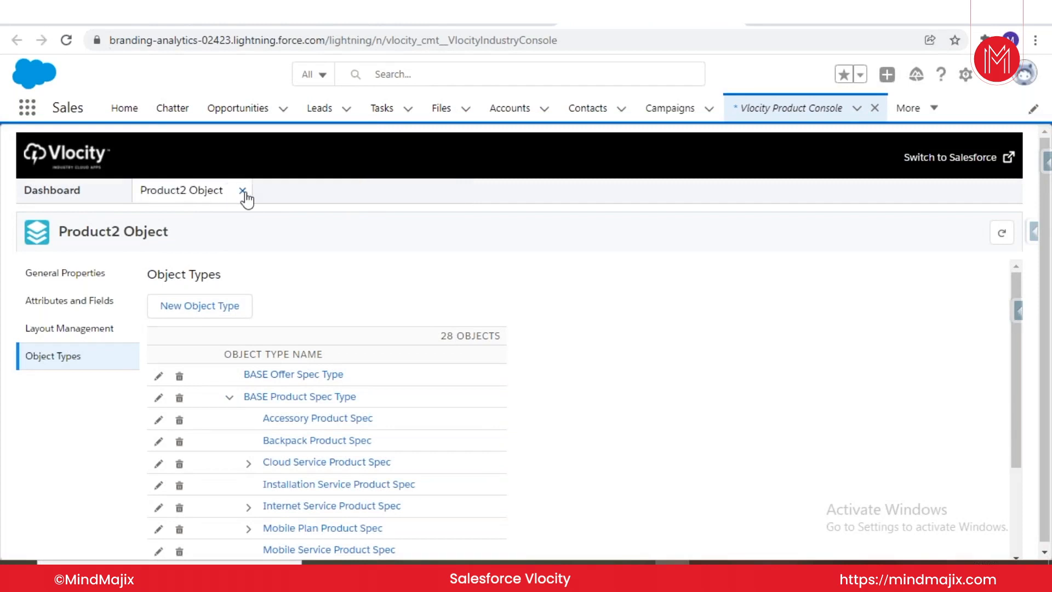
click(243, 192)
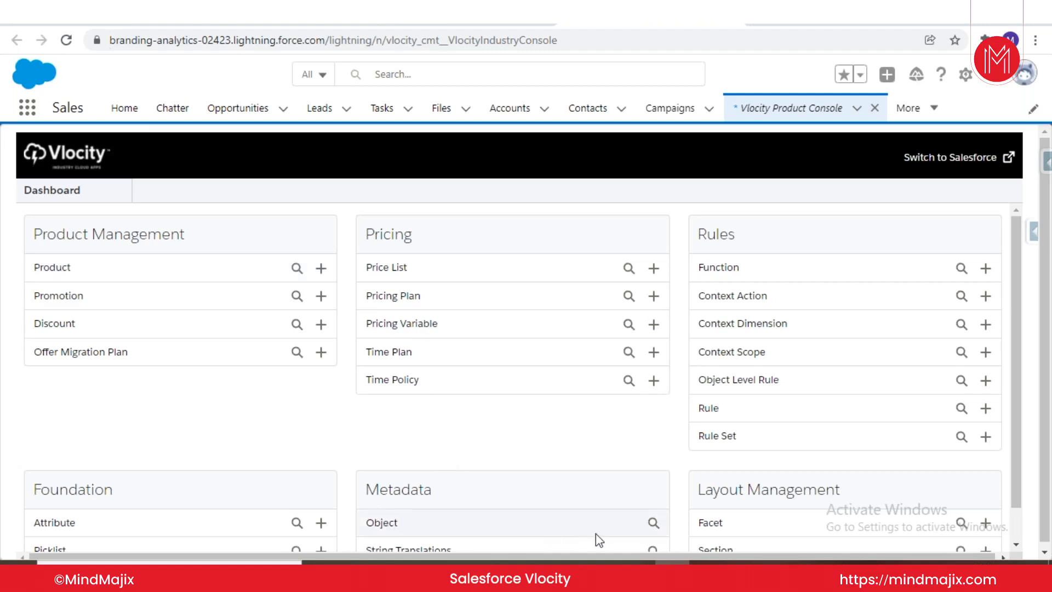
Step: Search the metadata objects for "produ" and open the Product2 Object
click(653, 523)
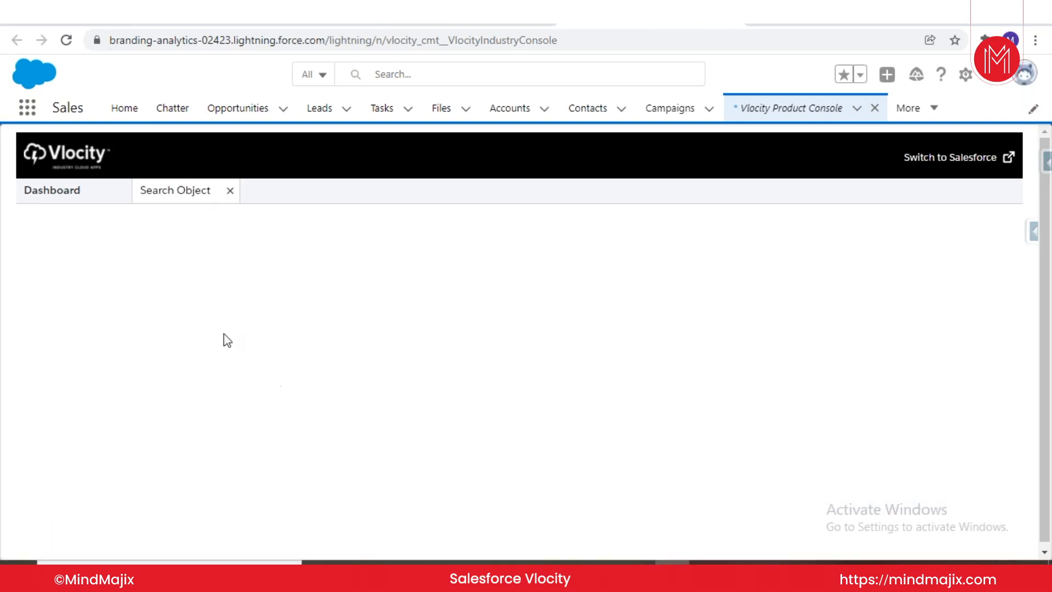
click(161, 234)
text(produ)
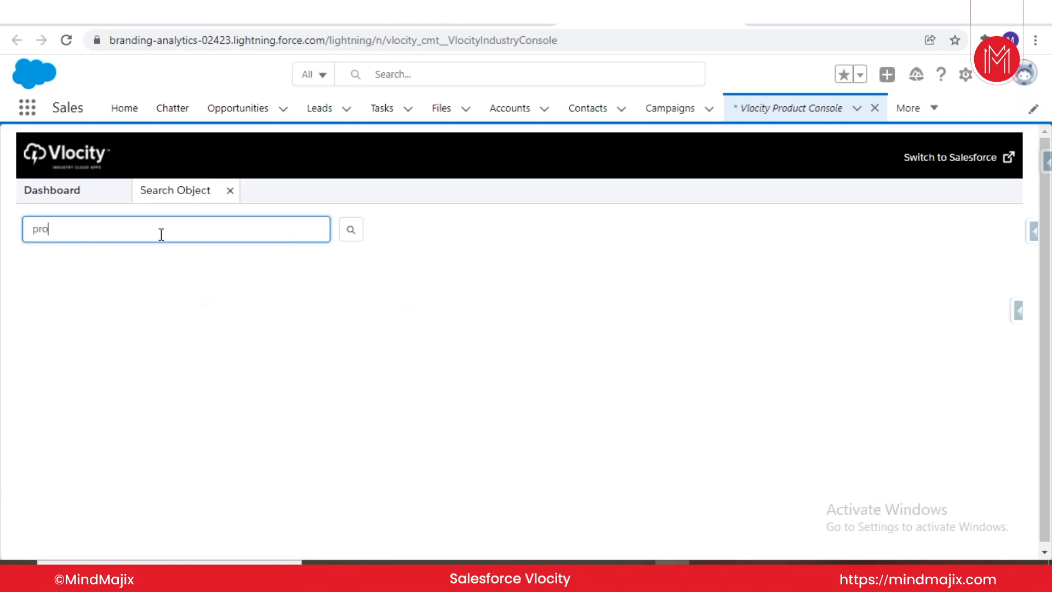
click(356, 229)
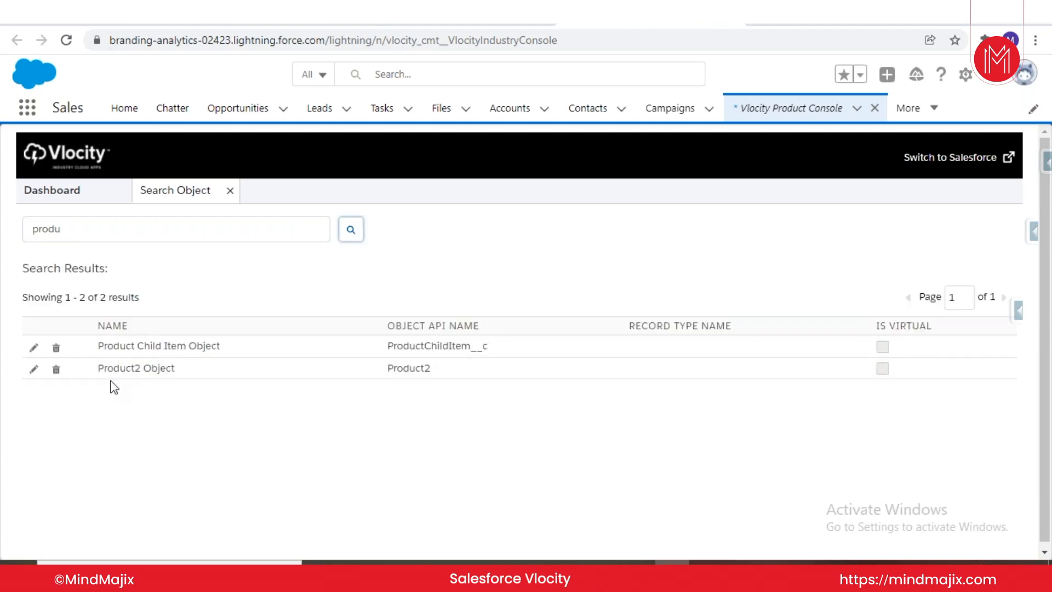
click(137, 370)
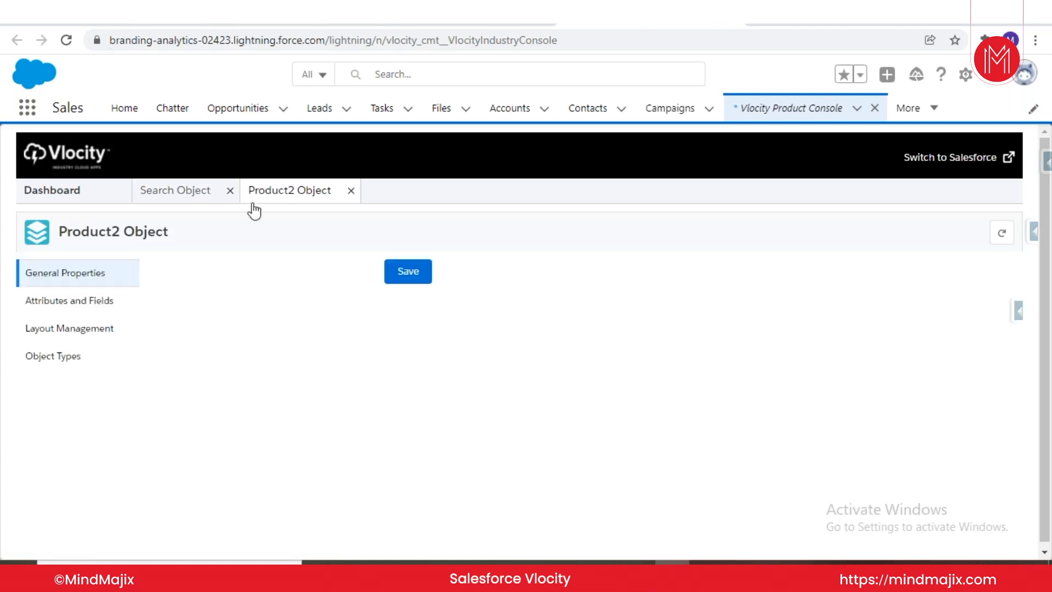
Step: Expand BASE Product Spec Type among the Product2 object types and open Mobile Service Product Spec
click(54, 362)
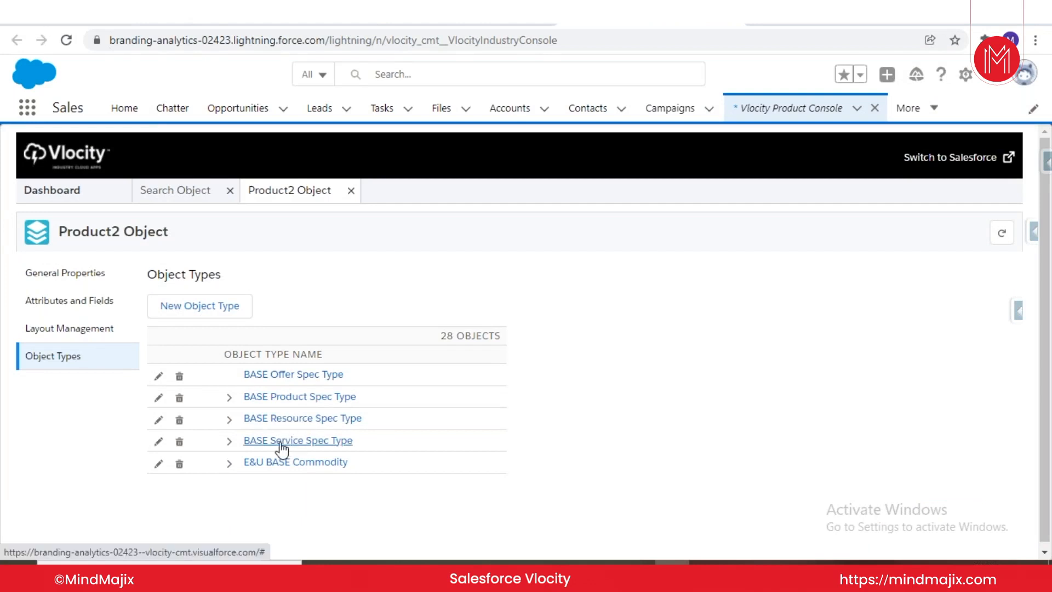
click(230, 399)
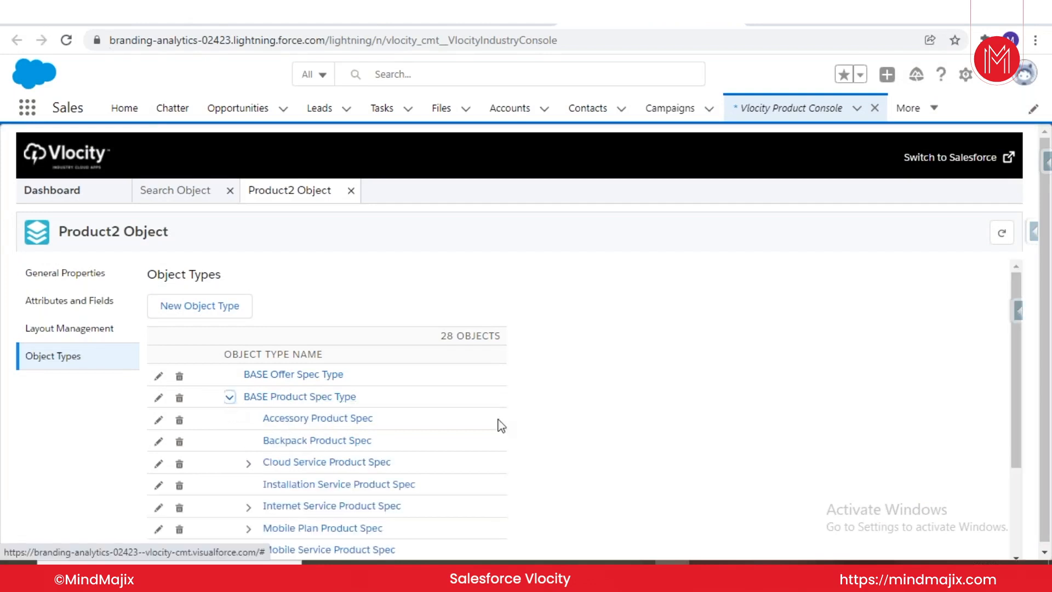
scroll(529, 441, down, 3)
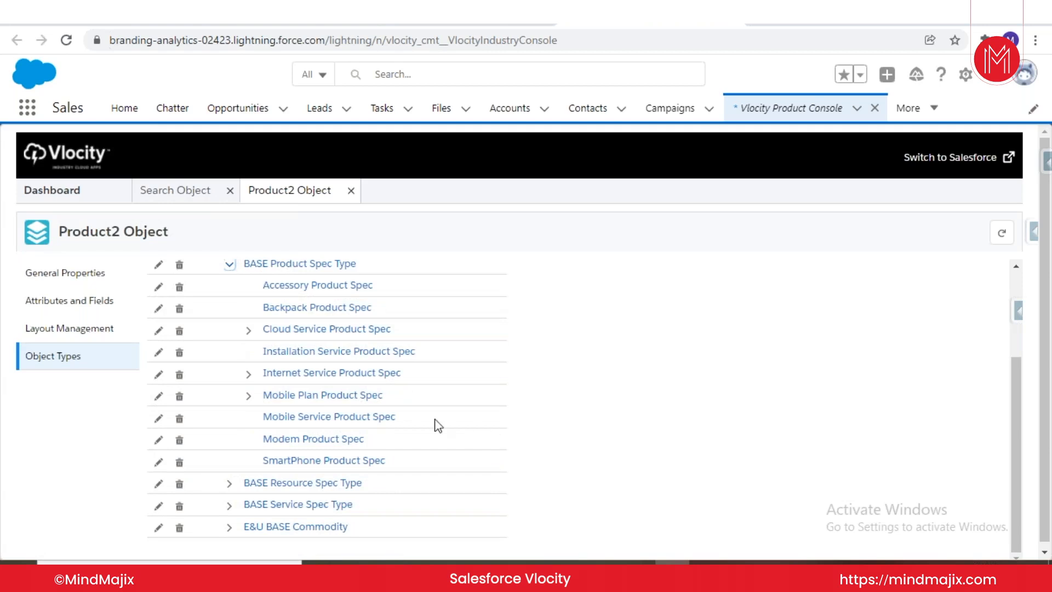
click(323, 417)
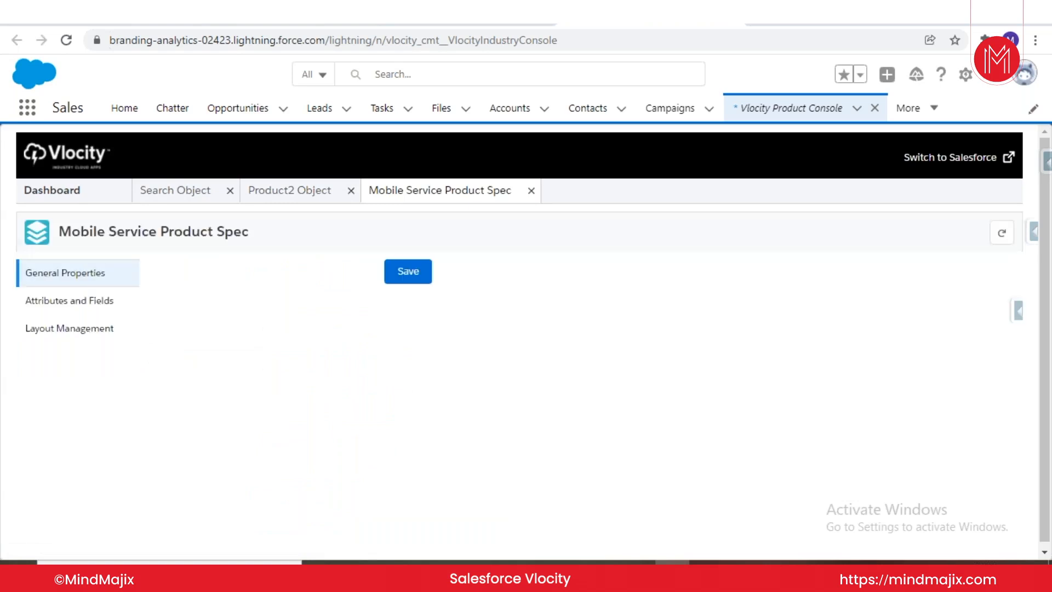
Step: Review the full list of attributes and fields assigned to Mobile Service Product Spec
click(62, 308)
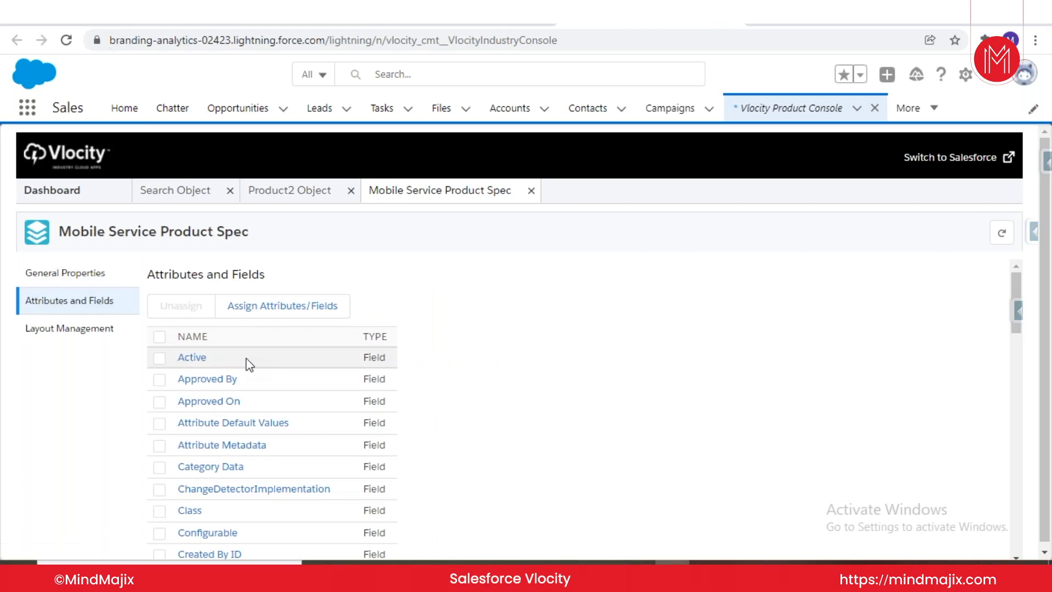
scroll(361, 422, down, 5)
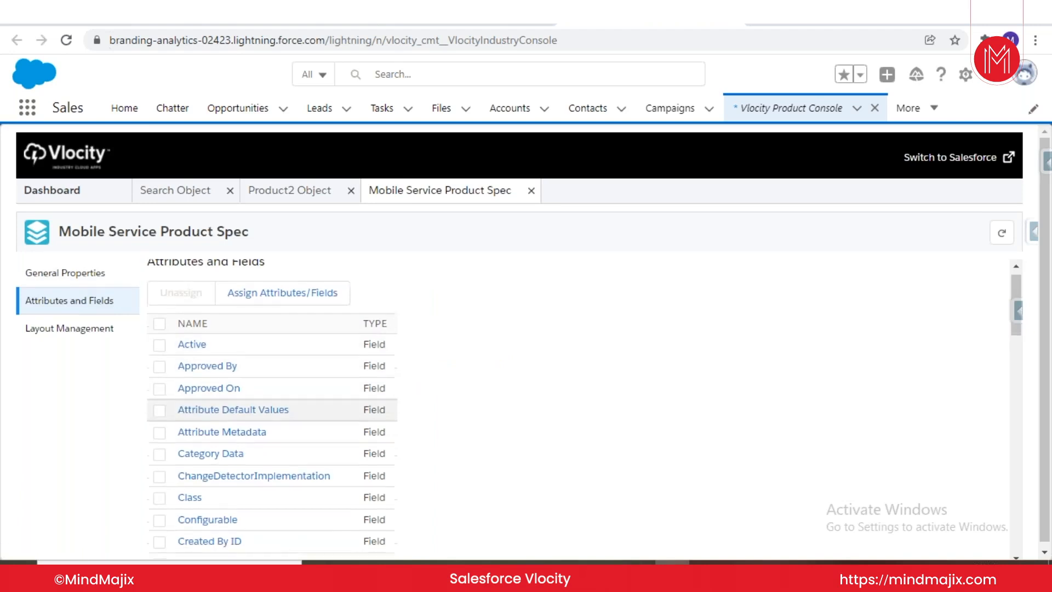
scroll(362, 433, down, 10)
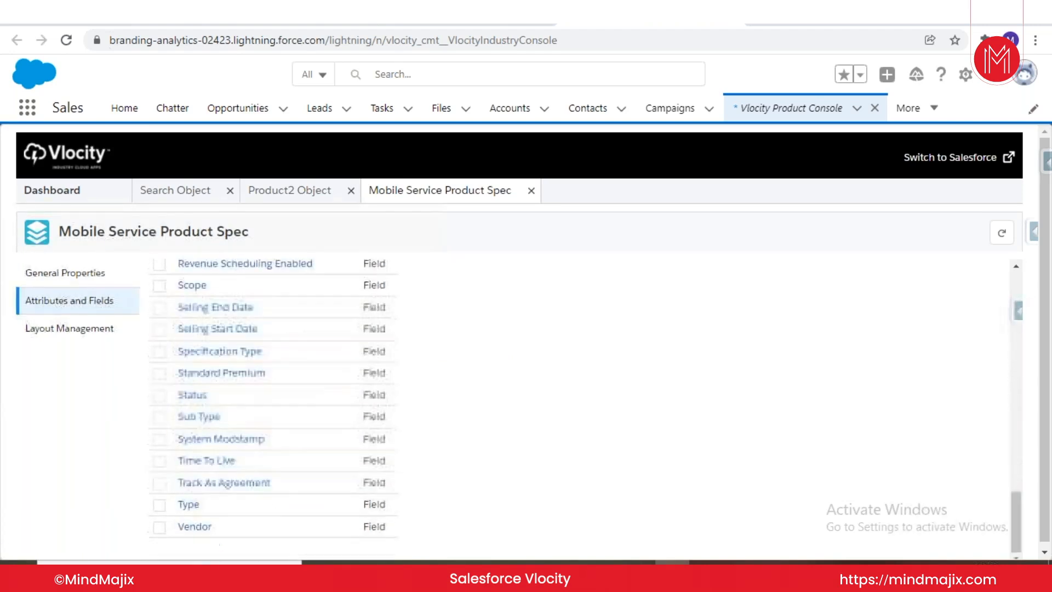
scroll(361, 433, down, 1)
scroll(361, 433, up, 8)
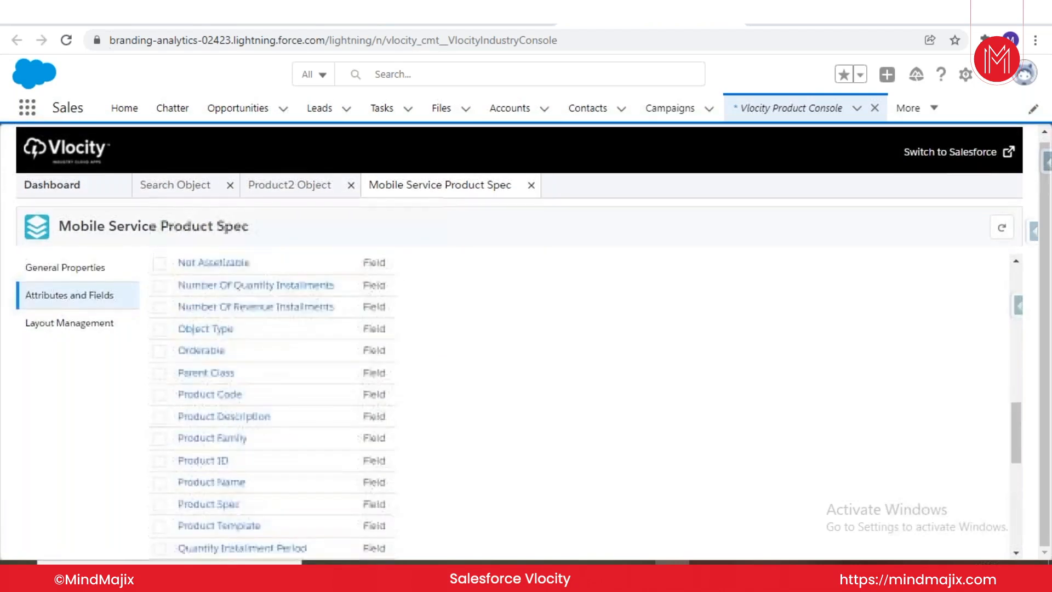
scroll(362, 439, up, 6)
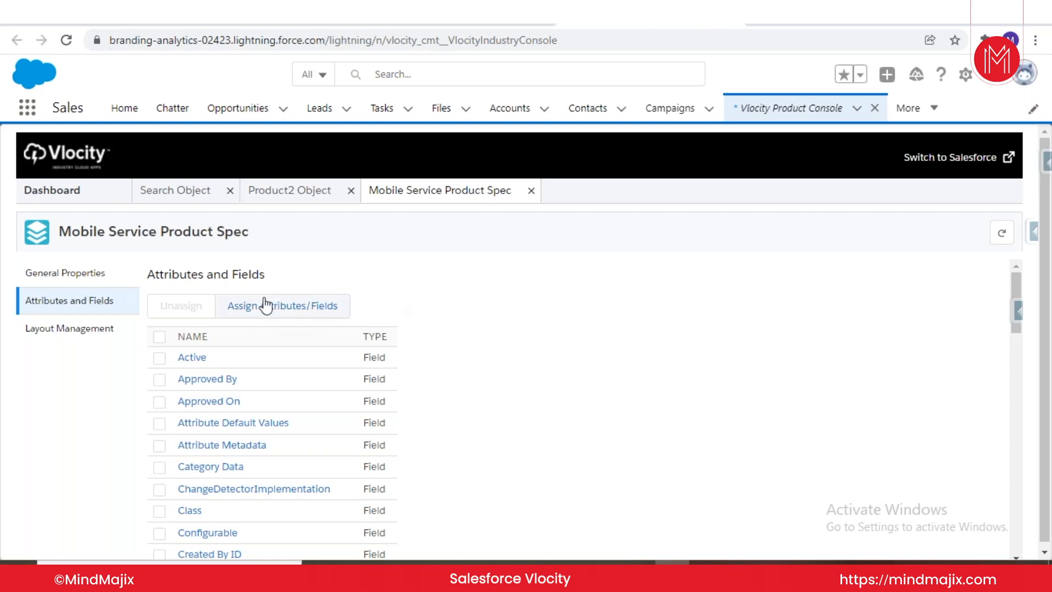
Step: Search the Foundation attributes for "color" and open the Color attribute
click(59, 201)
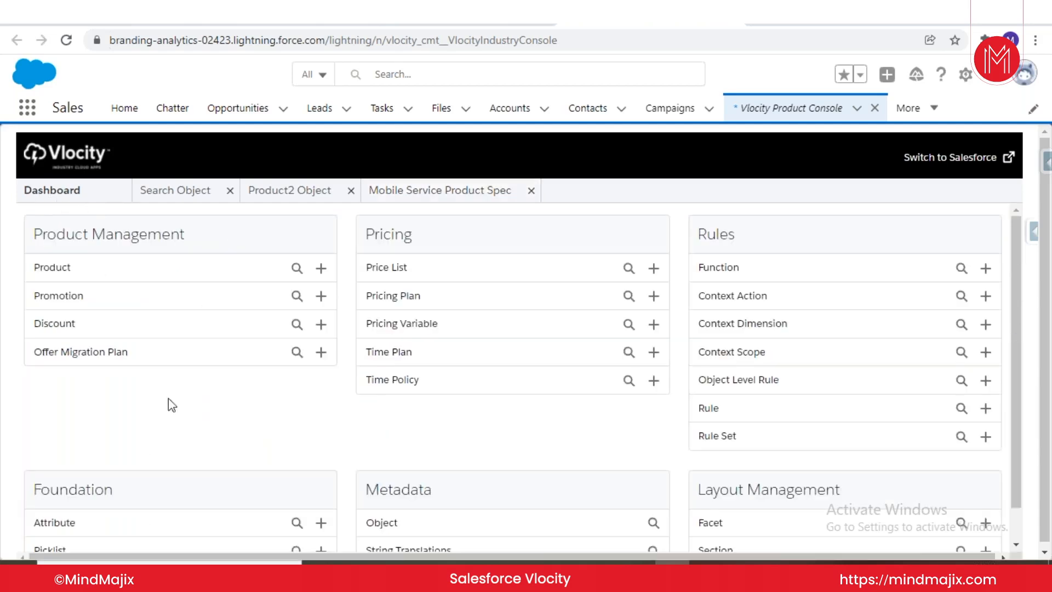
click(296, 523)
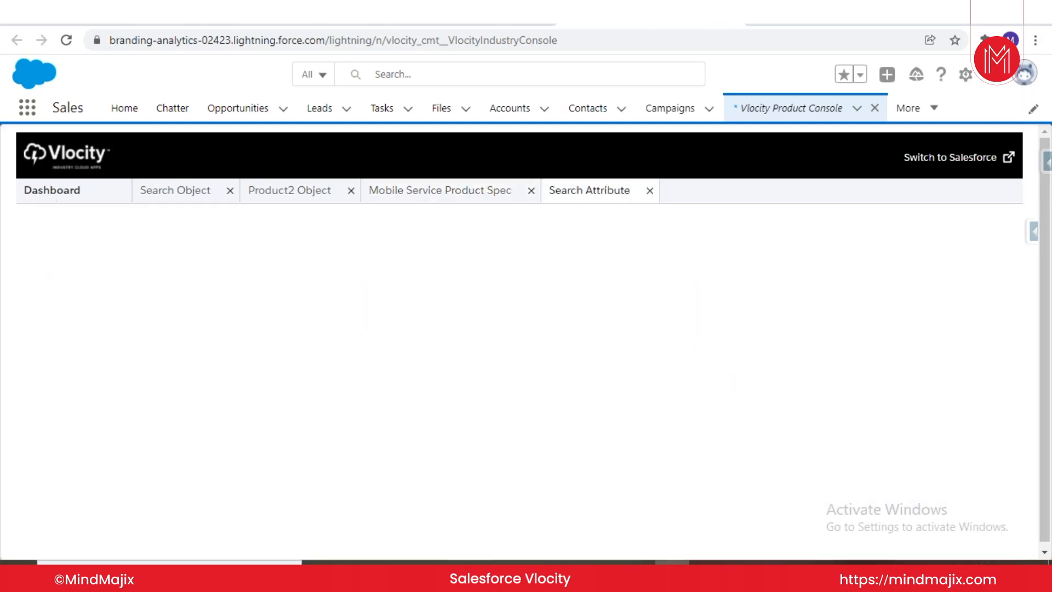
text(color)
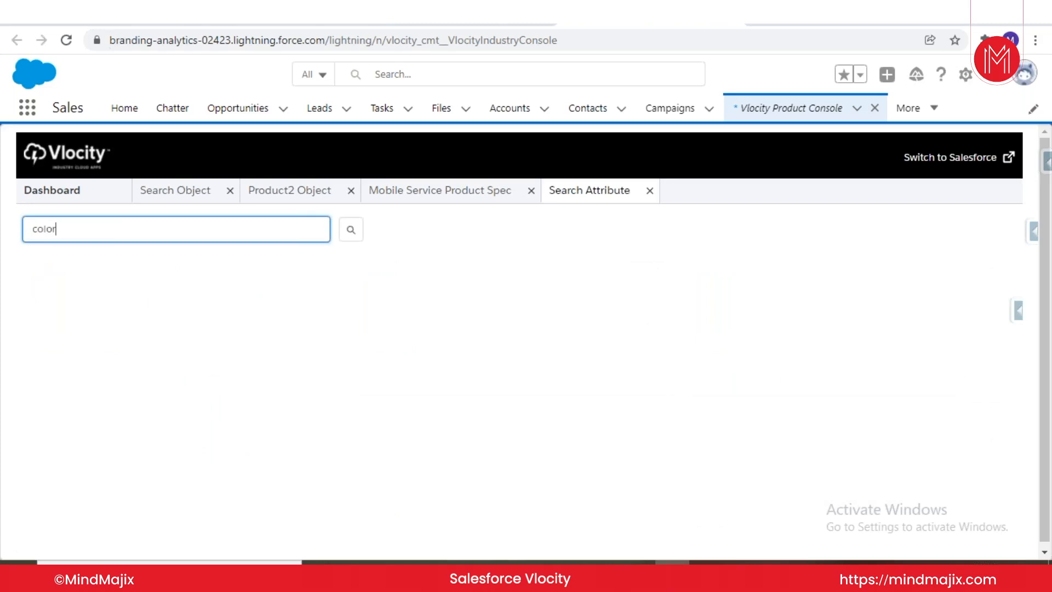
key(Return)
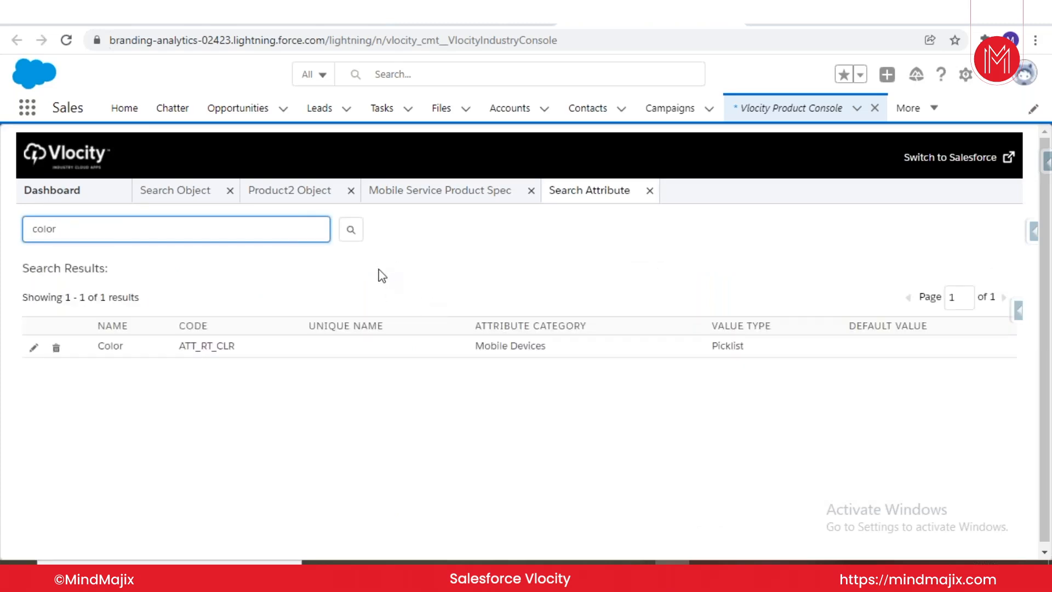
click(100, 348)
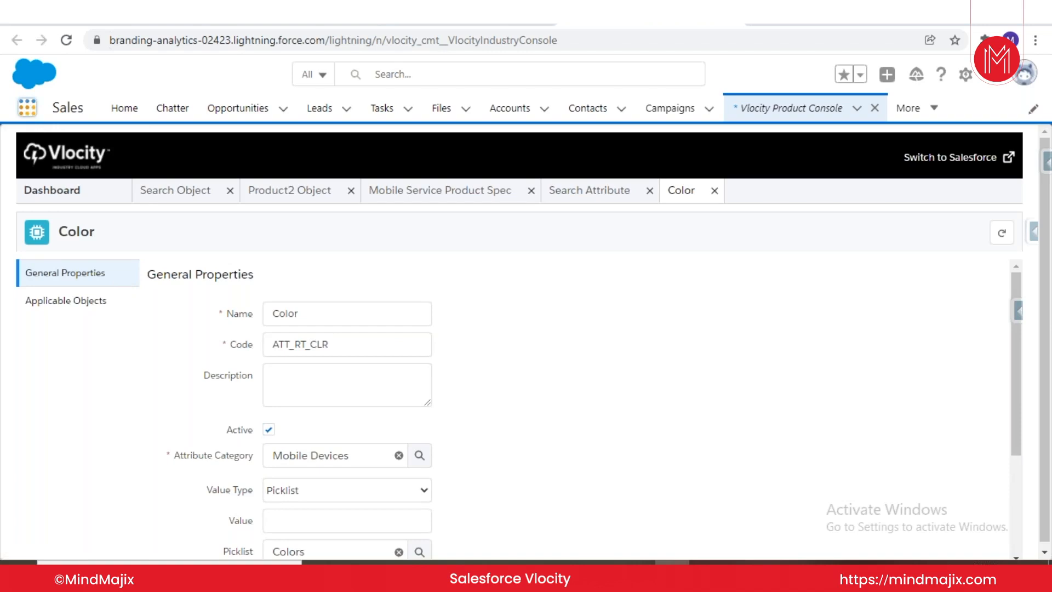
Step: Search the available Salesforce apps and items for "attri", then return to the Color attribute
click(26, 107)
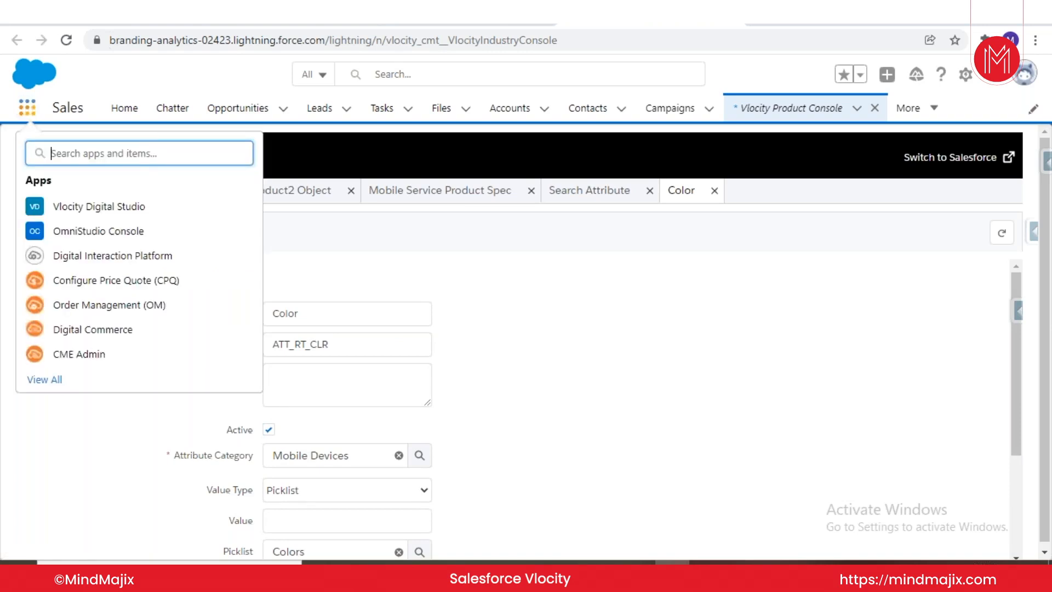
text(attri)
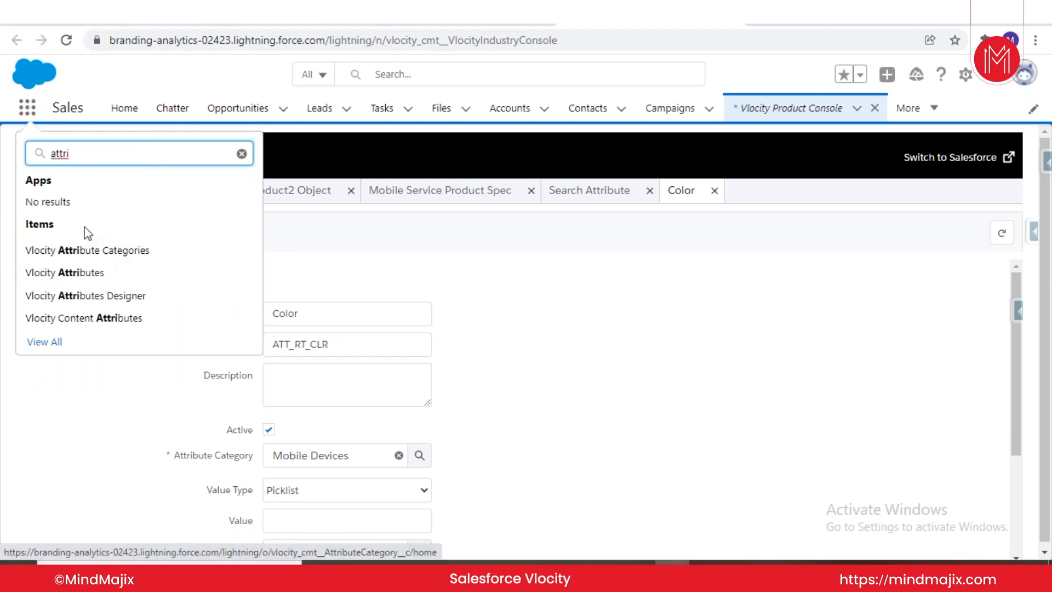
click(27, 118)
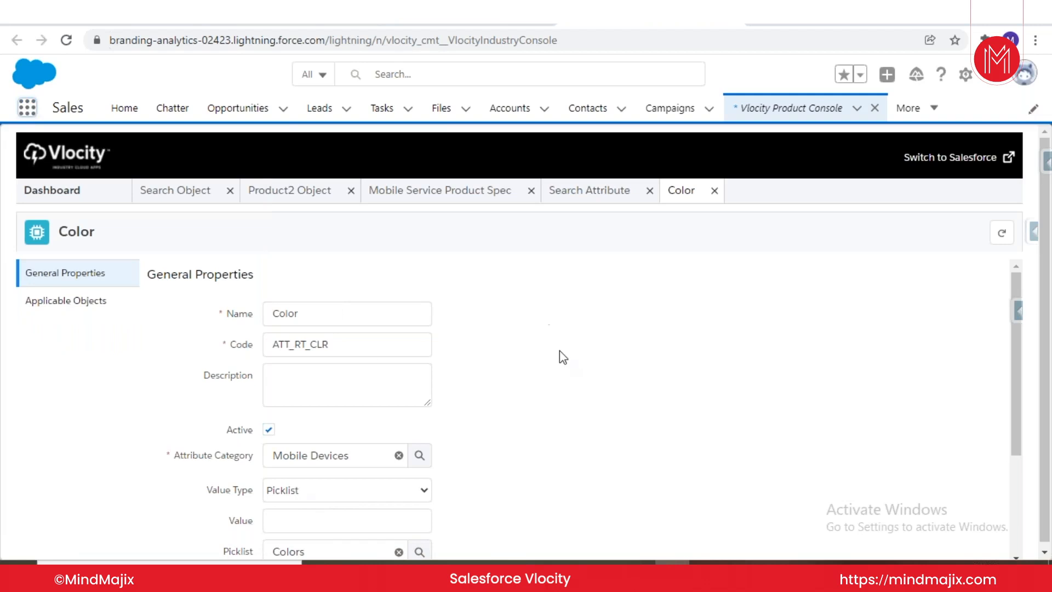
Step: Examine the Color attribute's available value types and its assigned picklist without changing them
click(396, 496)
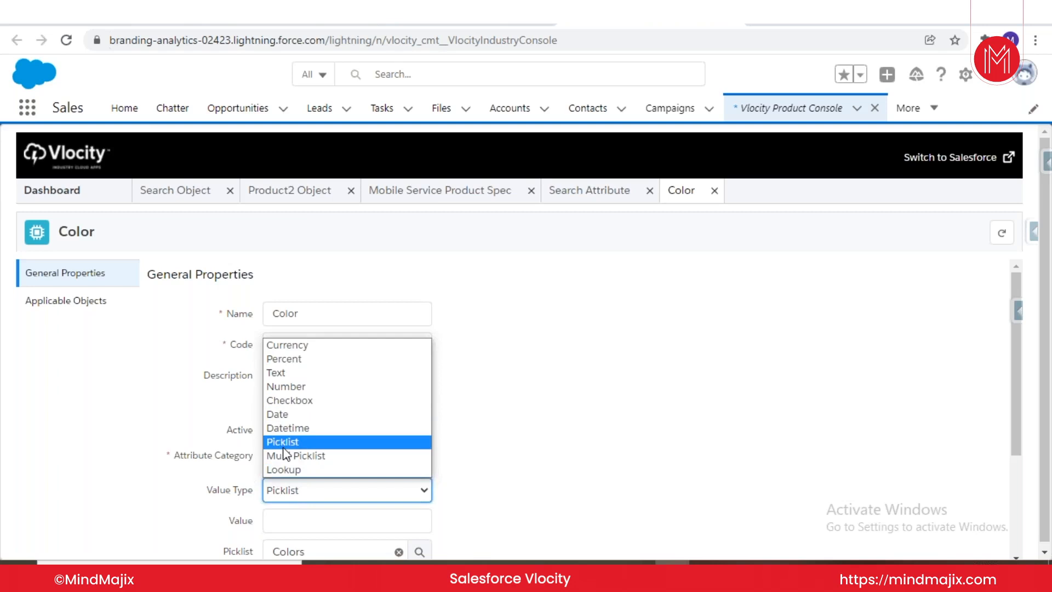
click(582, 440)
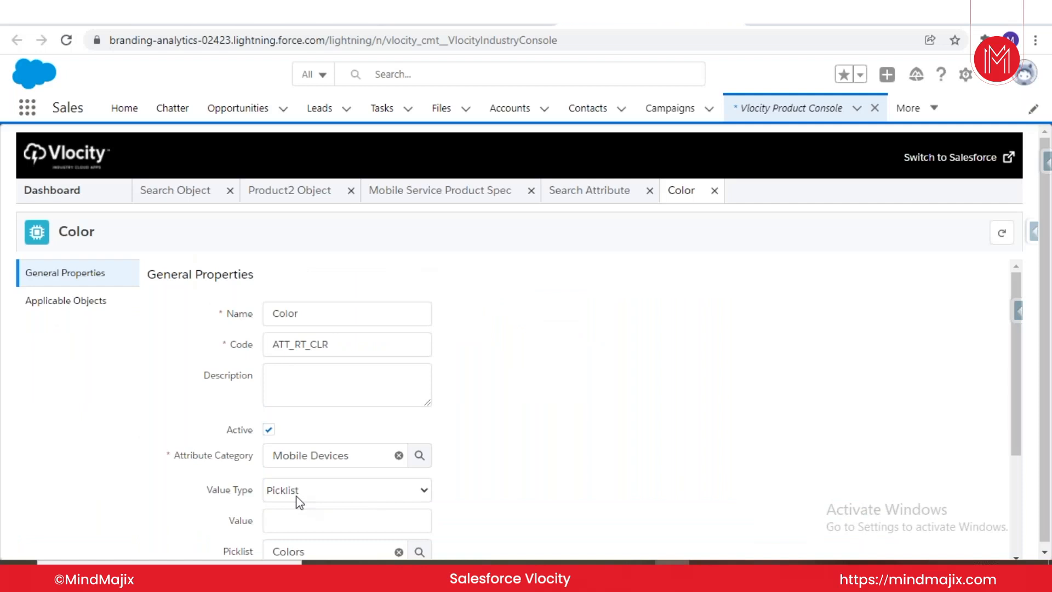
scroll(297, 501, down, 2)
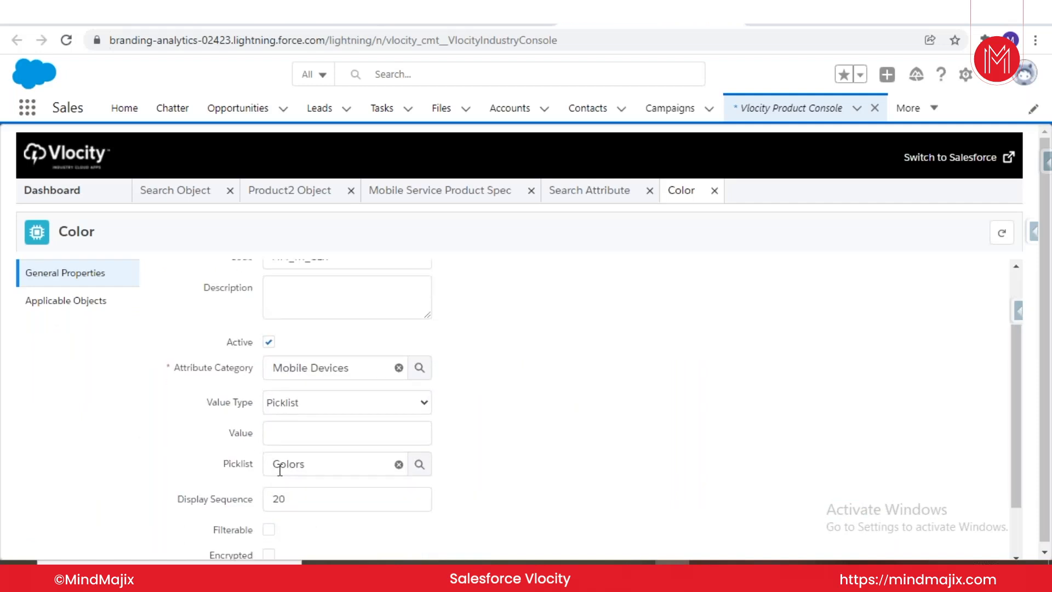
Step: Search the Foundation picklists for "color" and open the Colors picklist
click(94, 204)
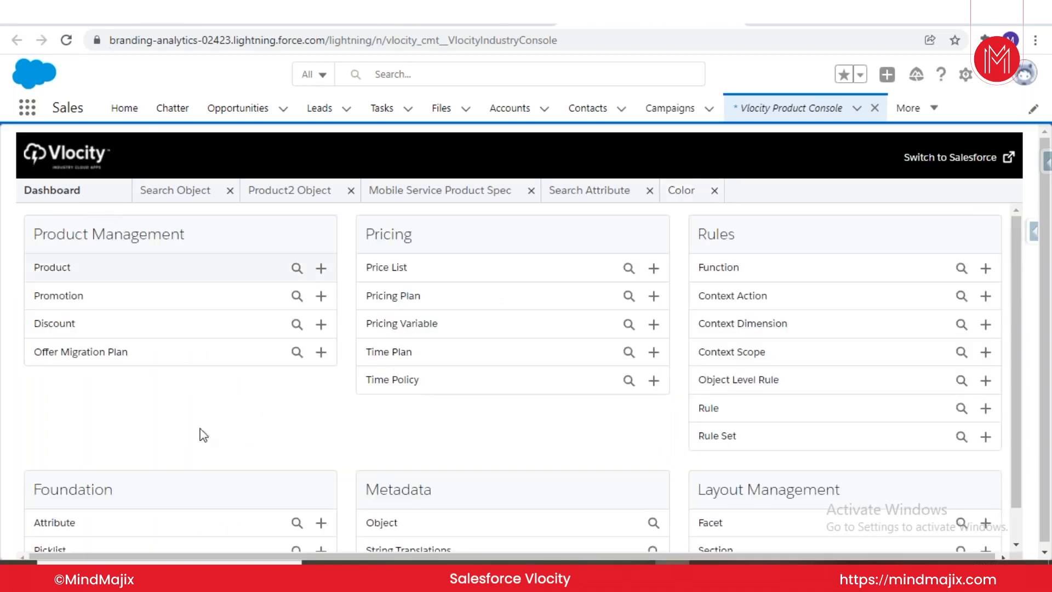
scroll(297, 534, down, 1)
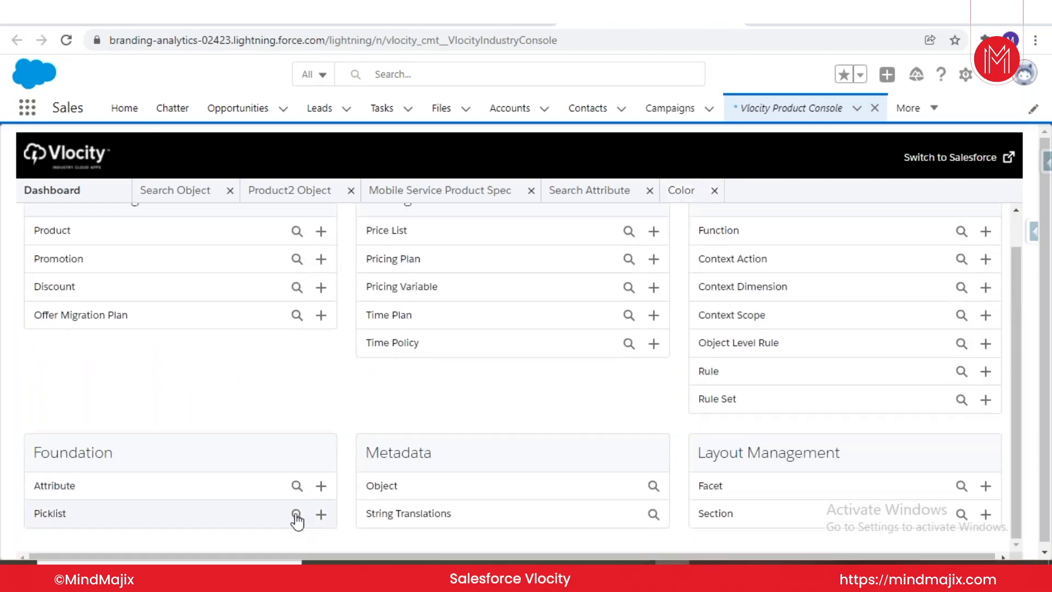
click(296, 515)
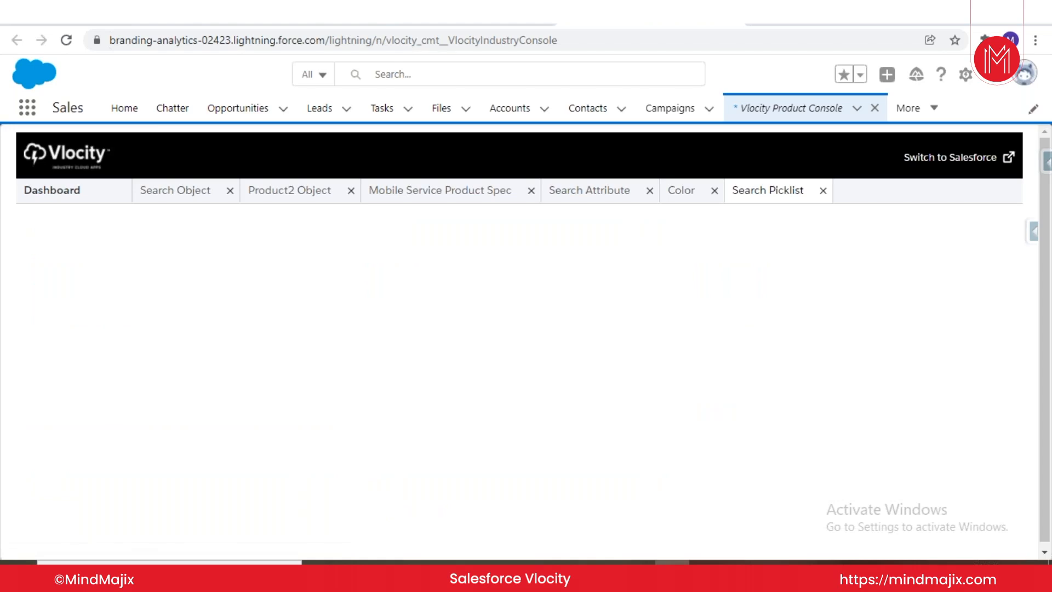
text(color)
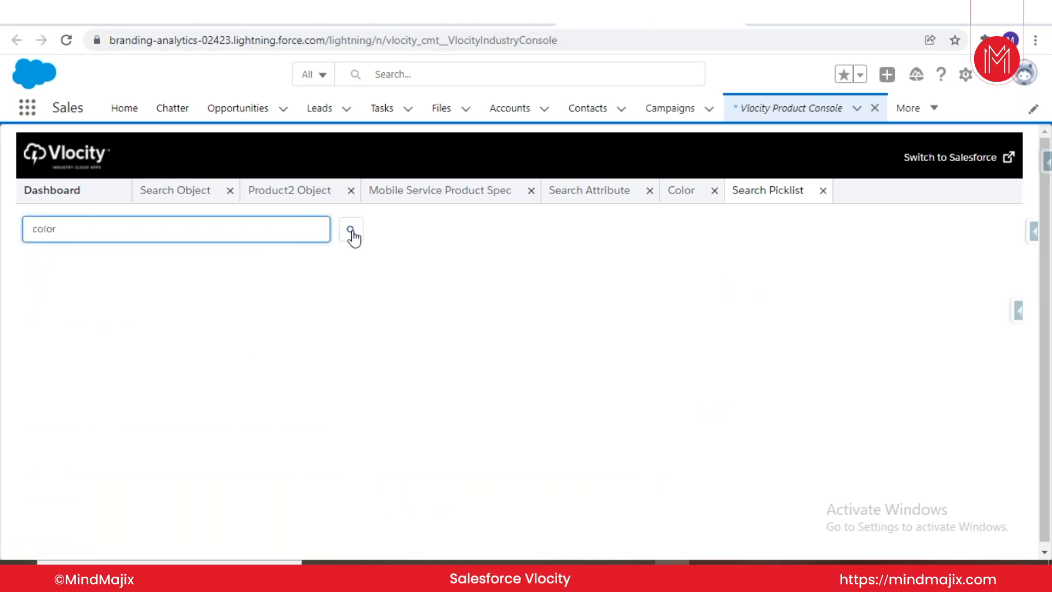
click(352, 231)
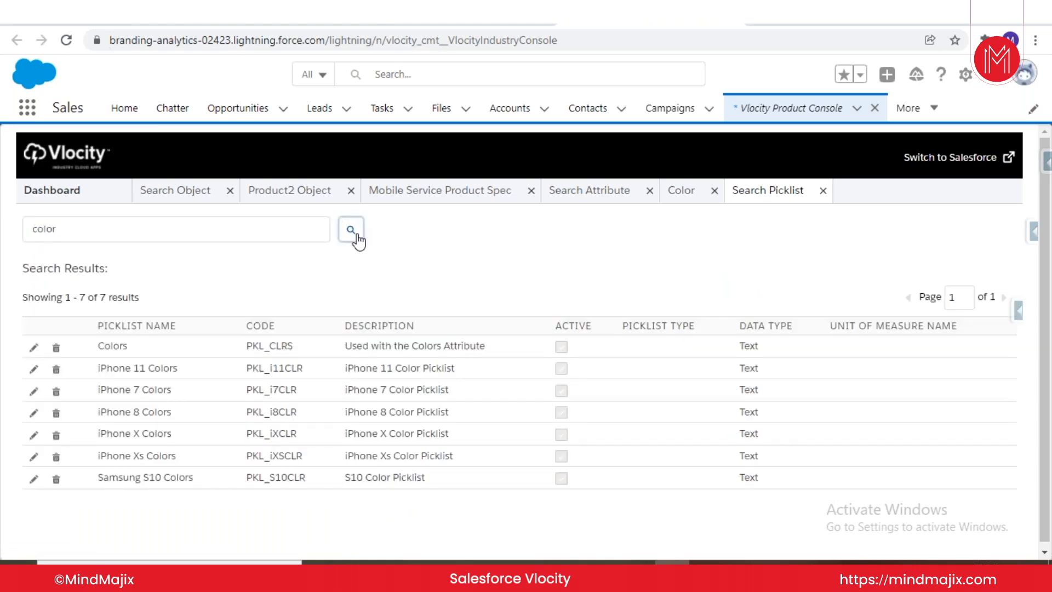
click(134, 354)
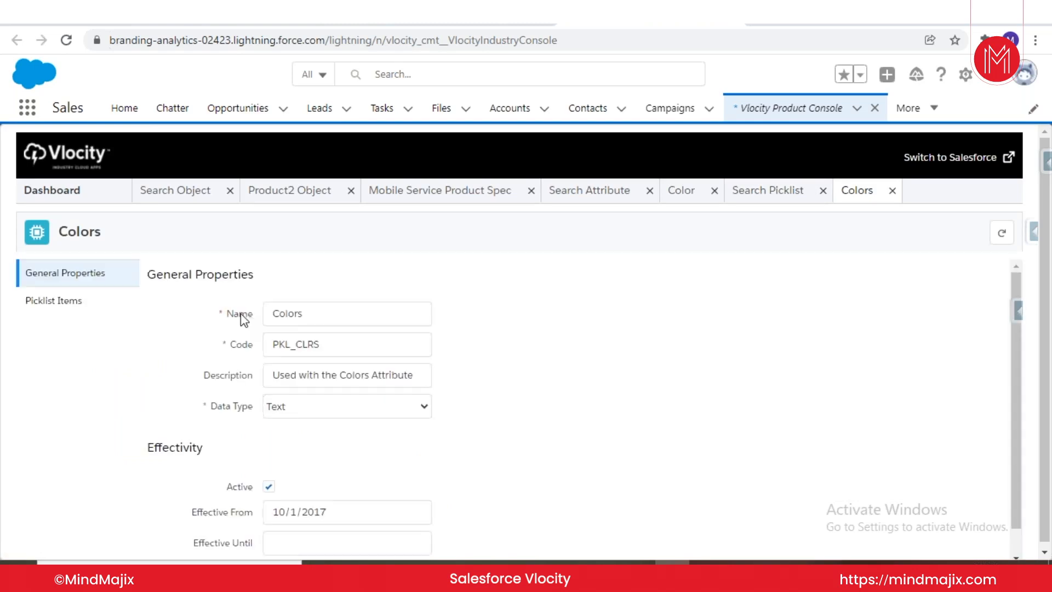
Step: Check the Colors picklist's items, and start a new Foundation picklist named Samsung Color Picklist with code PKL-SMG
click(81, 303)
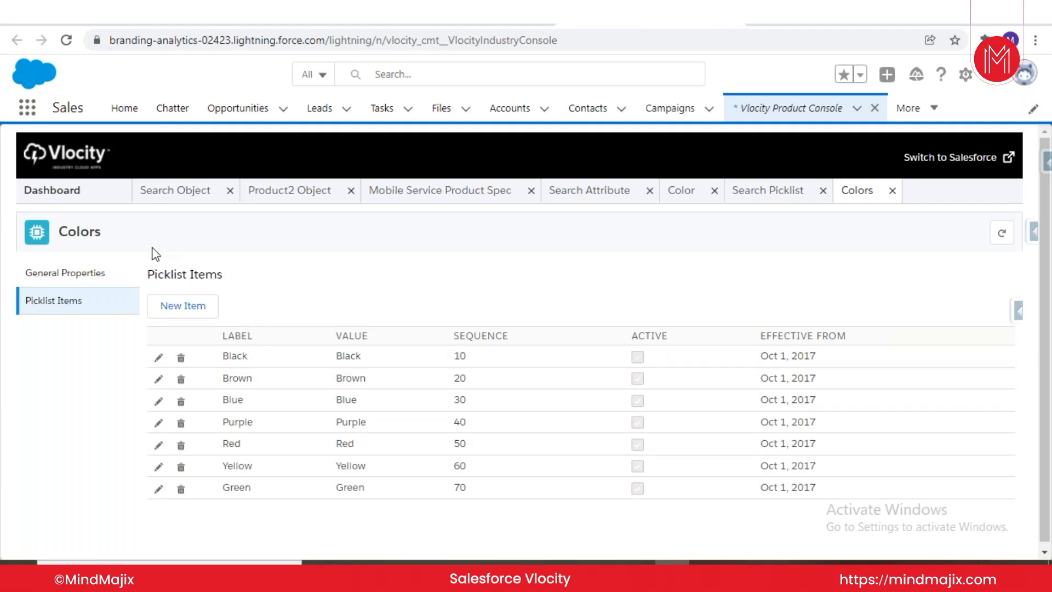
click(95, 201)
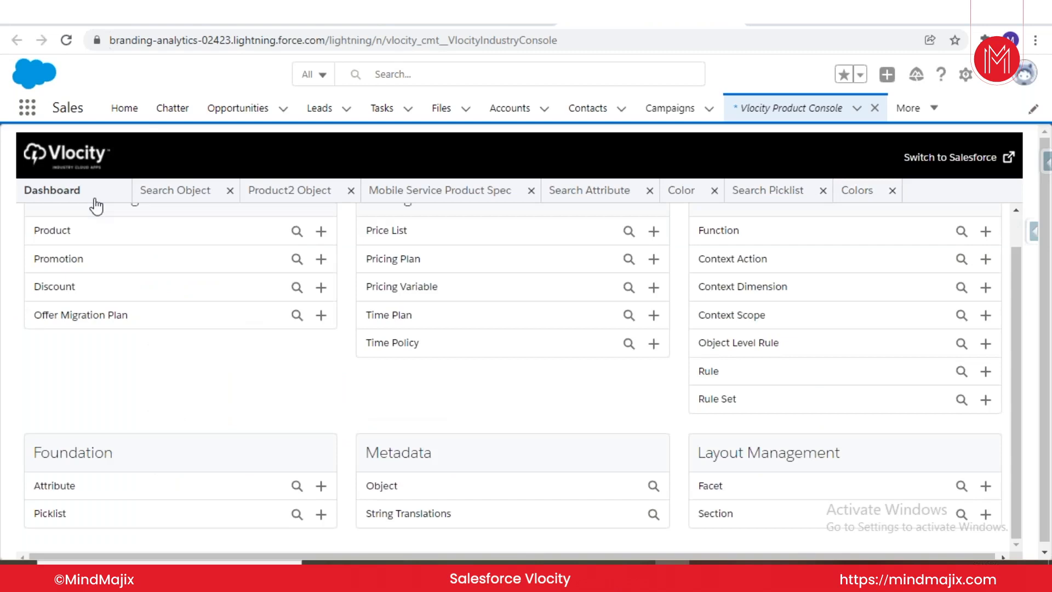
click(321, 514)
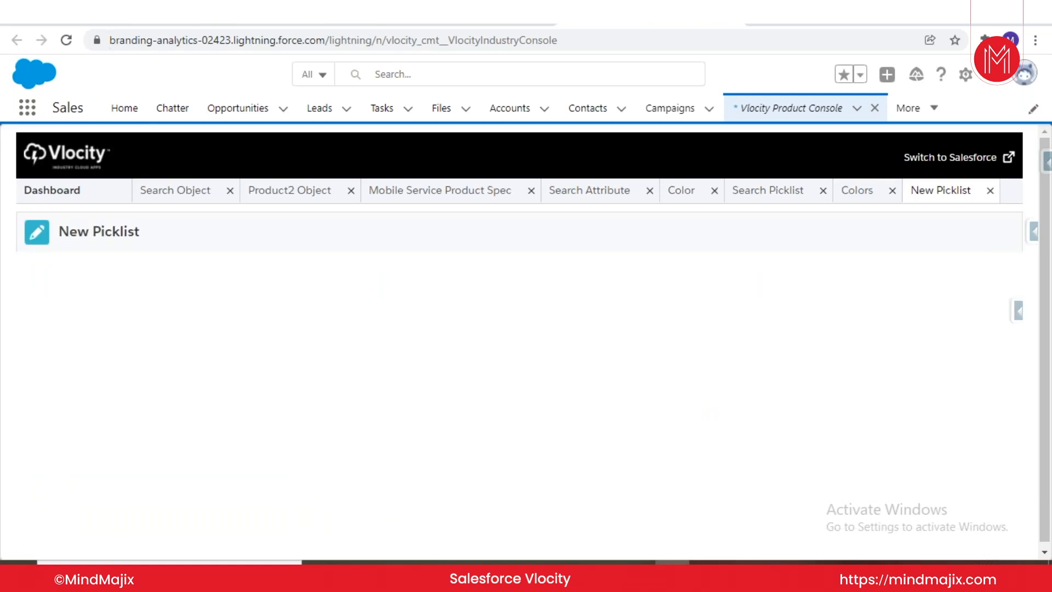
click(183, 310)
text(Sa)
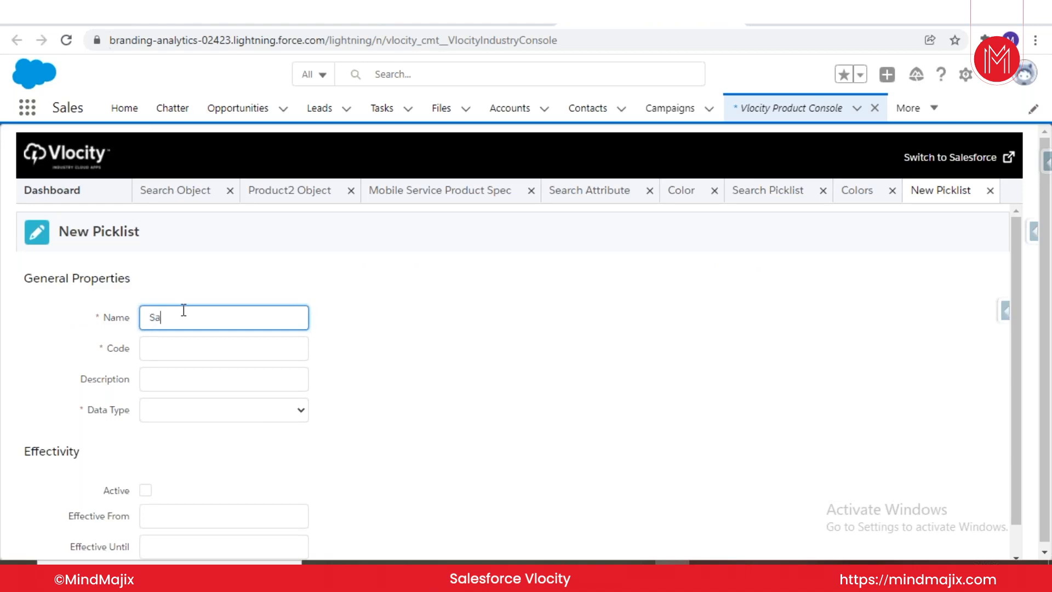
text(msung Color Picklist)
click(182, 347)
text(PKL)
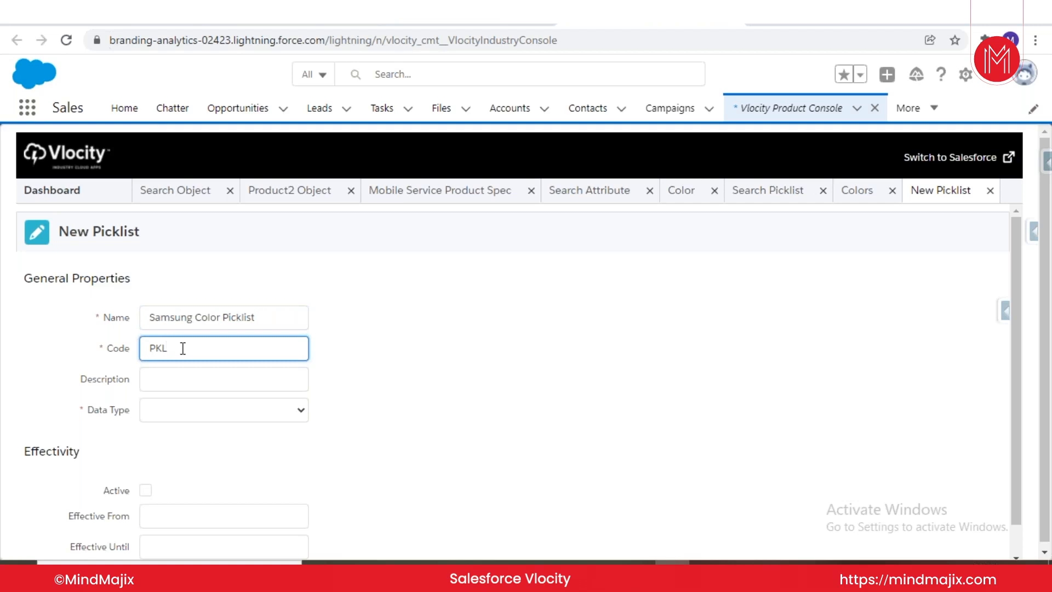
text(-SMG)
Step: Copy the name Samsung Color Picklist into the new picklist's description and set its data type to Text
click(174, 384)
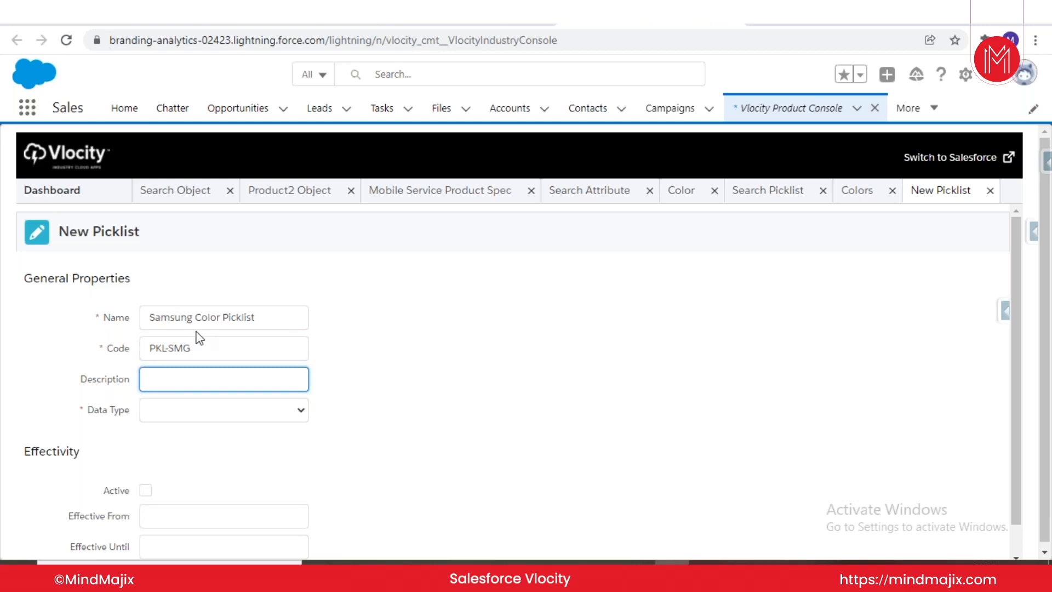
click(184, 318)
key(ctrl+a)
key(ctrl+c)
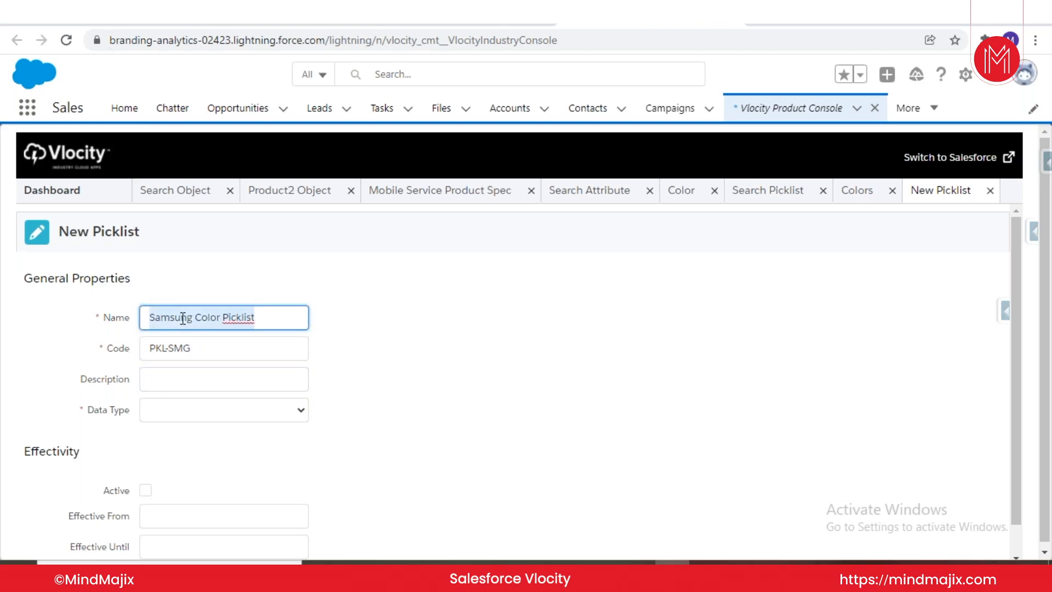
click(195, 371)
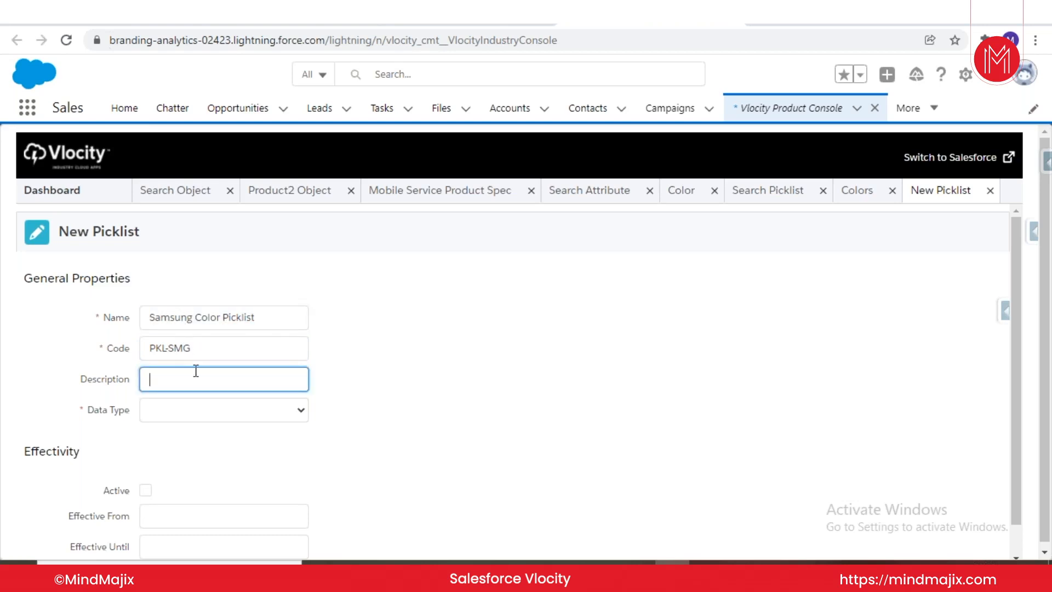
key(ctrl+v)
click(216, 418)
click(204, 440)
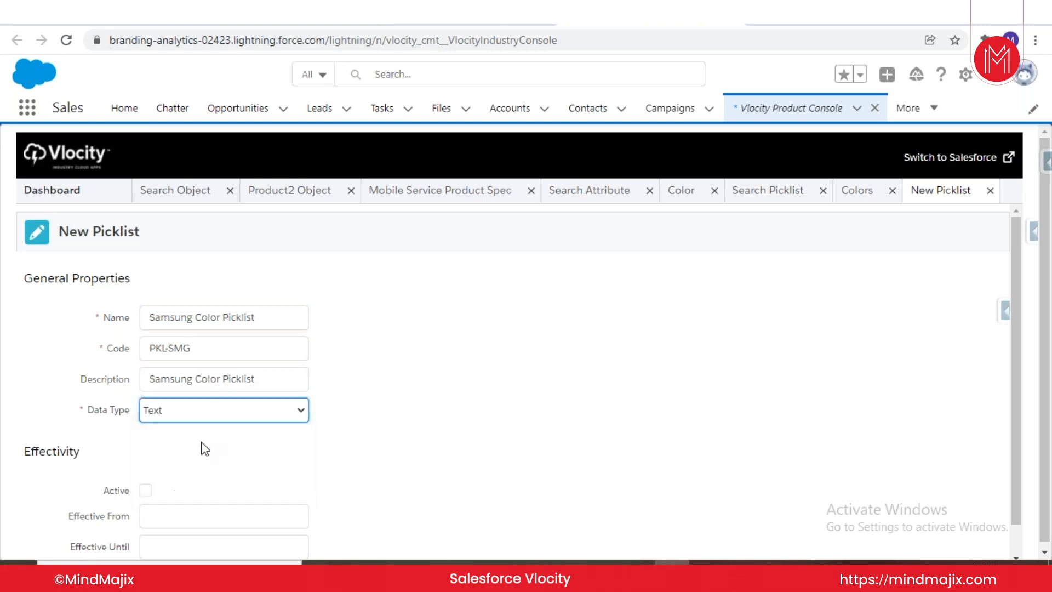
Step: Make the new picklist active with an effective-from date of 1/3/2022, and save it
click(146, 490)
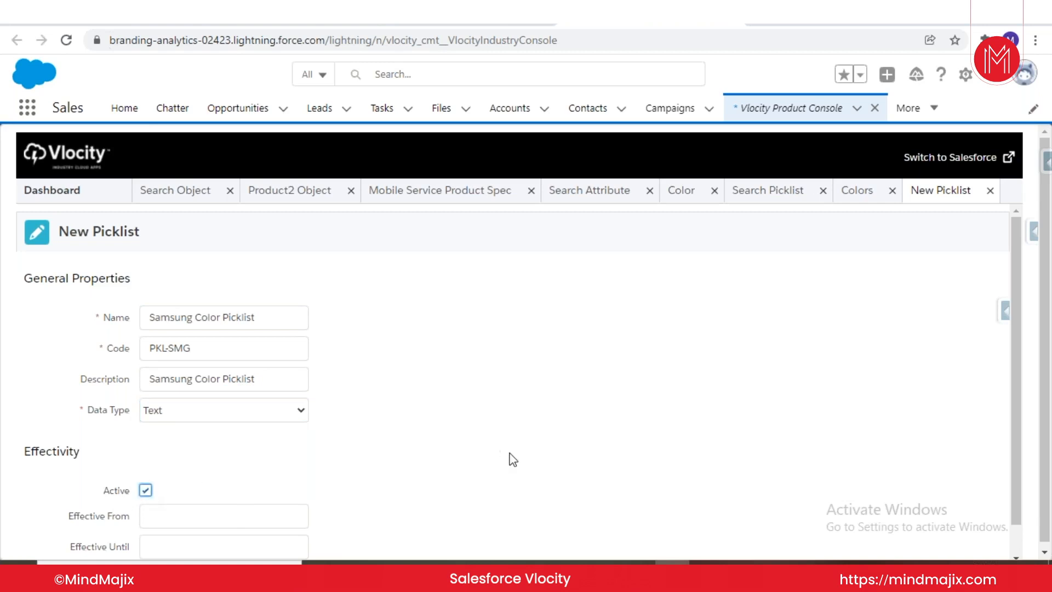
scroll(512, 459, down, 2)
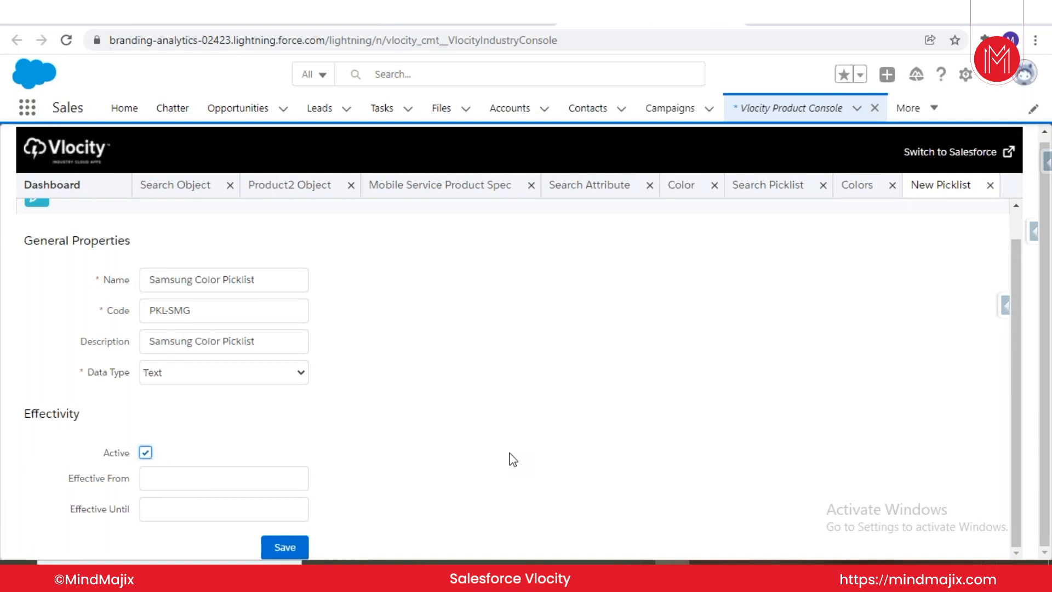
click(218, 470)
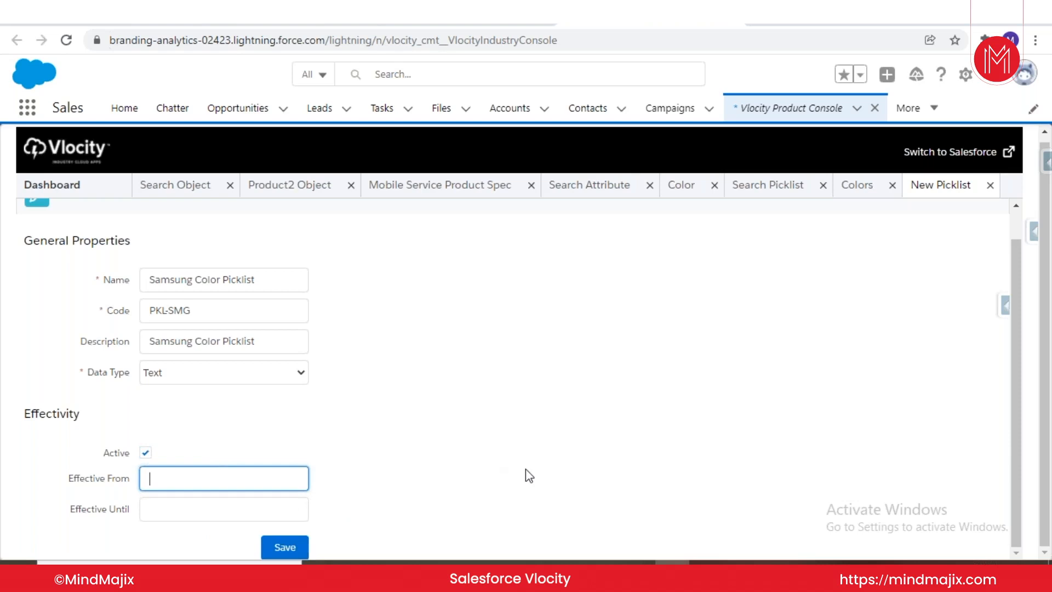
click(284, 475)
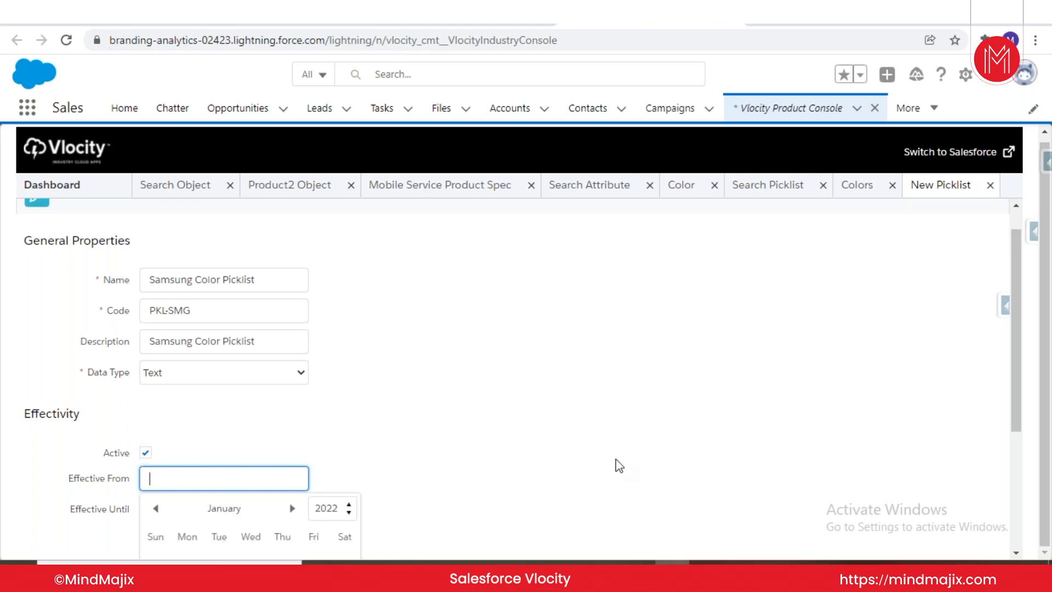
scroll(619, 466, down, 4)
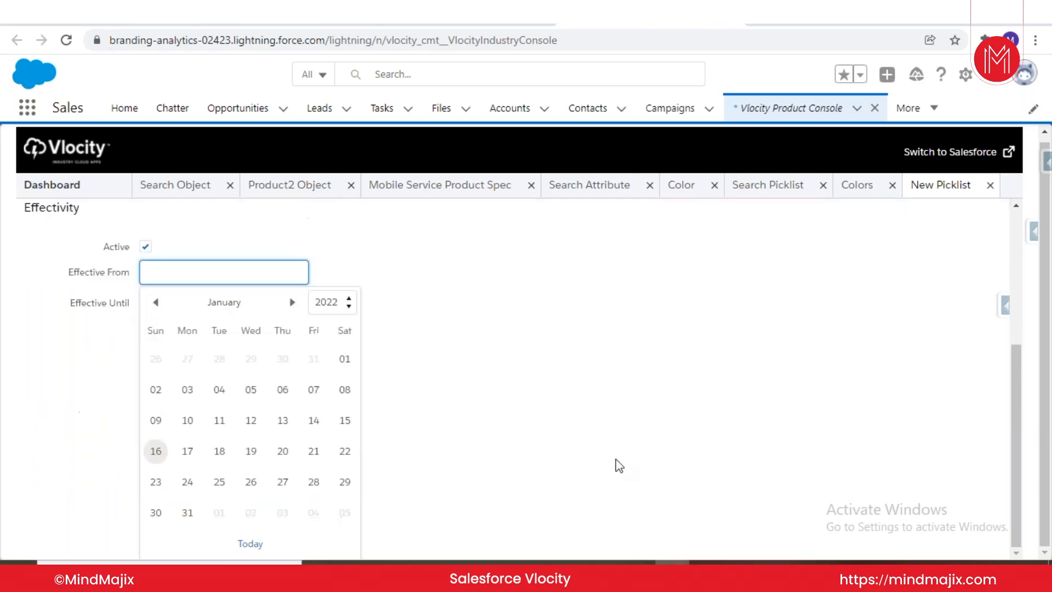
click(187, 393)
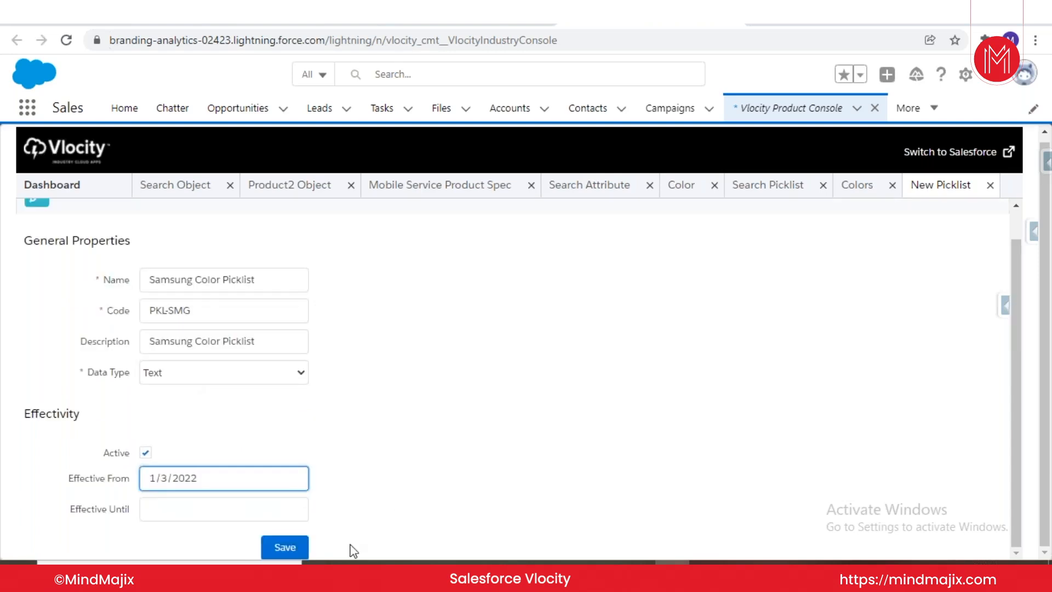
click(278, 546)
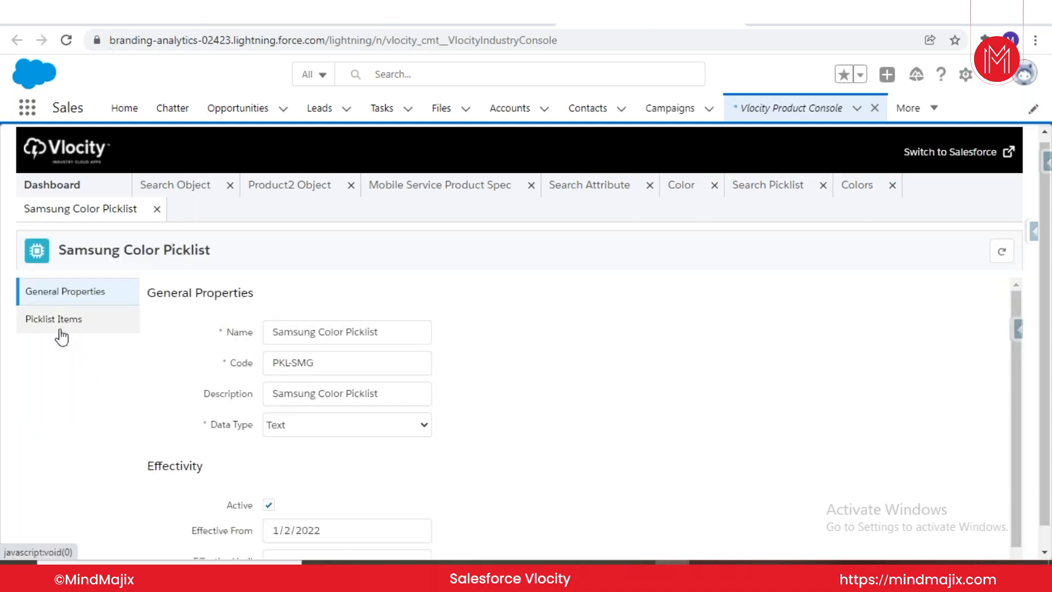
Step: Start a new item in the Samsung Color Picklist and consult the Colors picklist's items as a reference
click(54, 320)
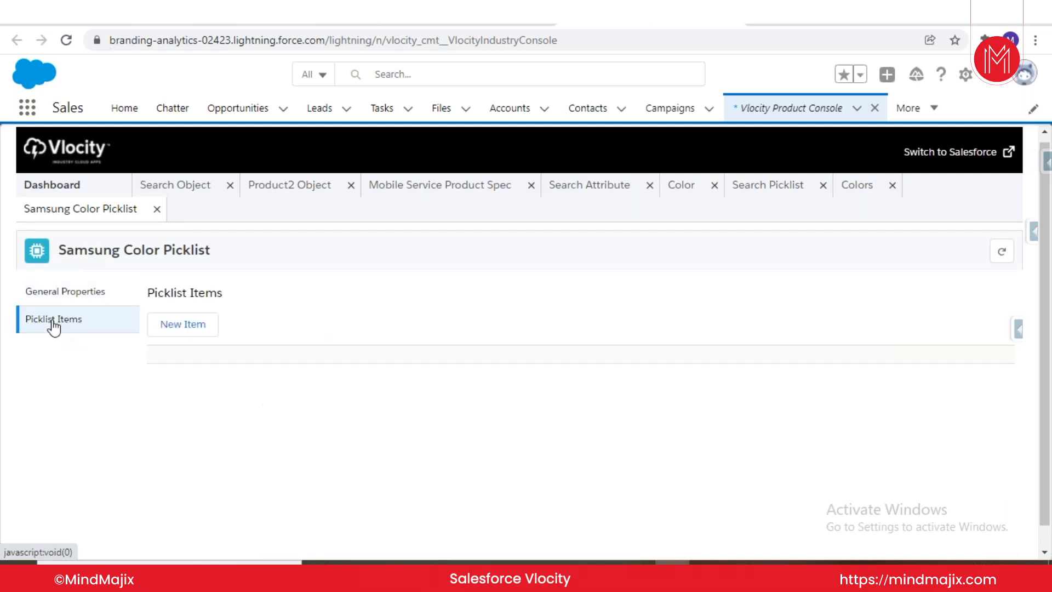
click(171, 329)
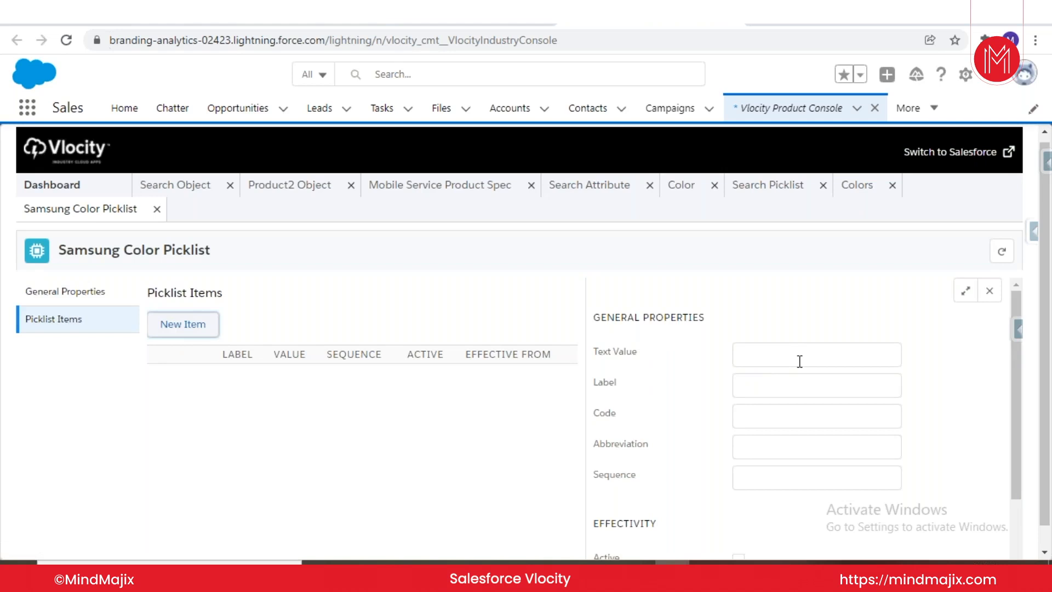
click(853, 189)
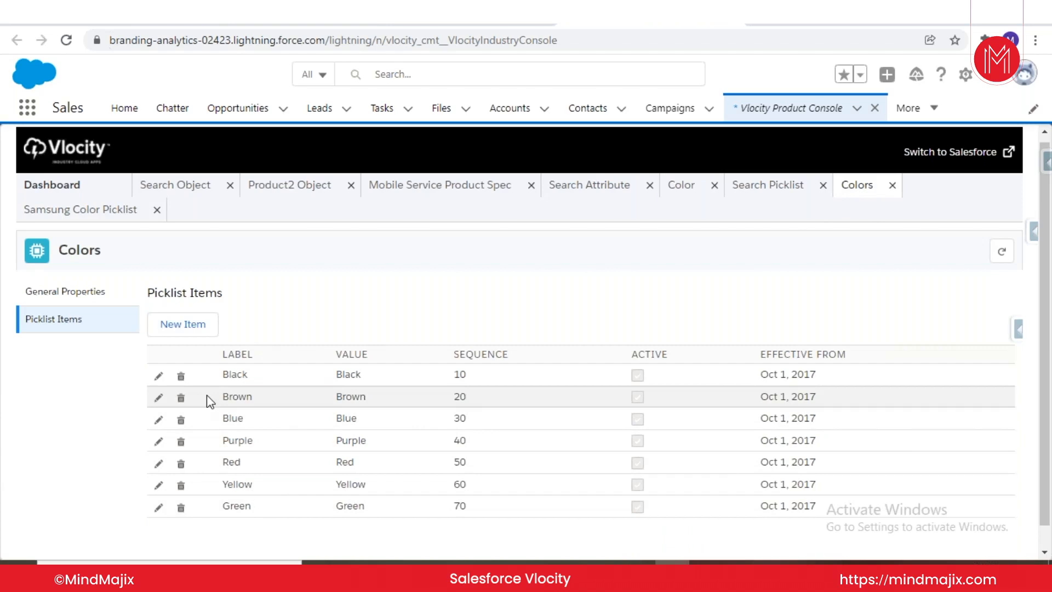
click(94, 210)
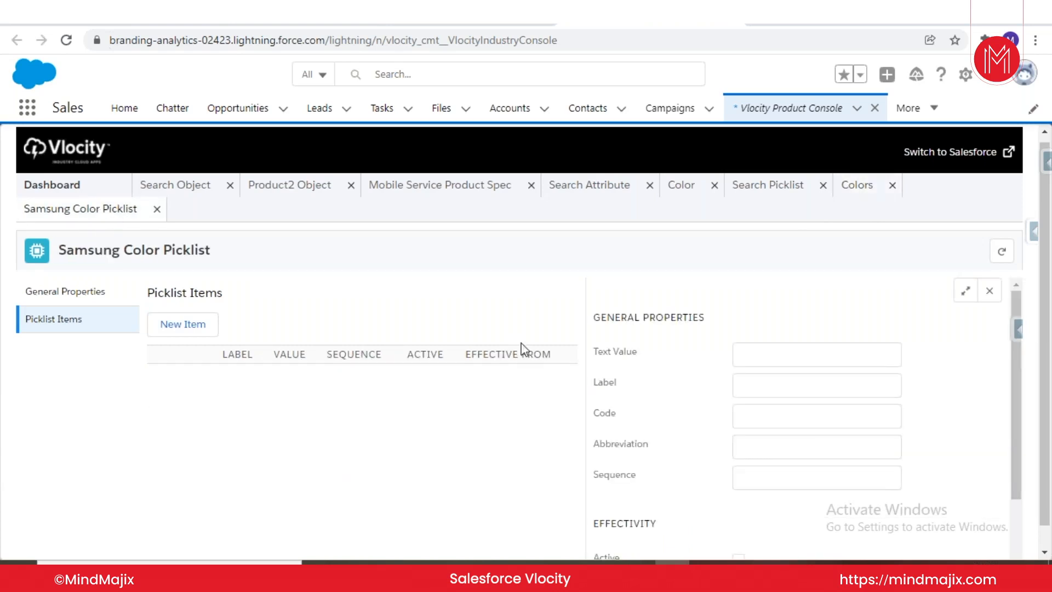
Step: Set the new picklist item's text value and label to Black and its code to PKL-VAL-BLACK
click(848, 353)
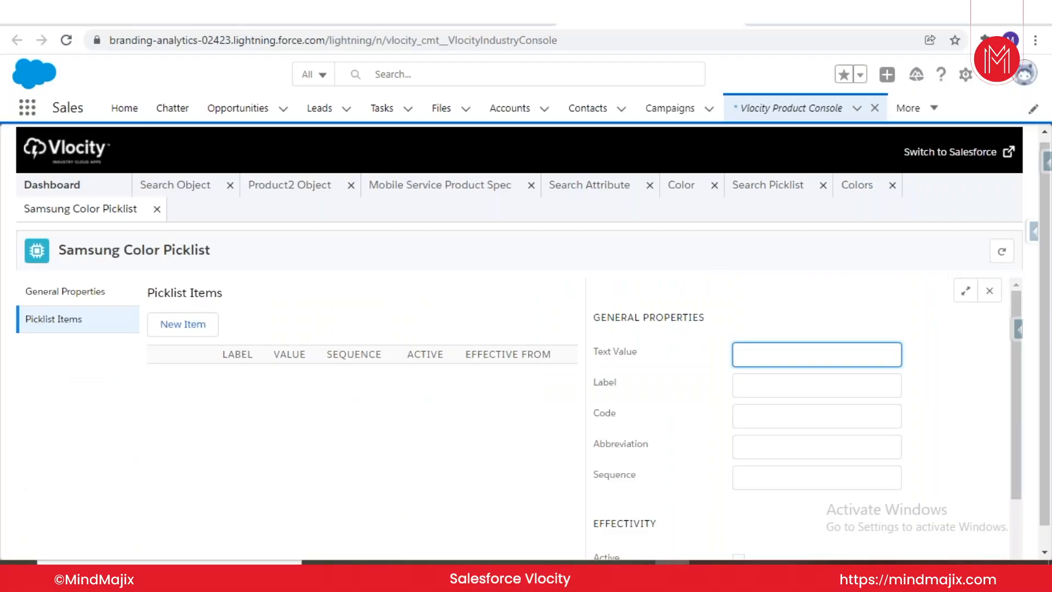
text(Black)
click(759, 382)
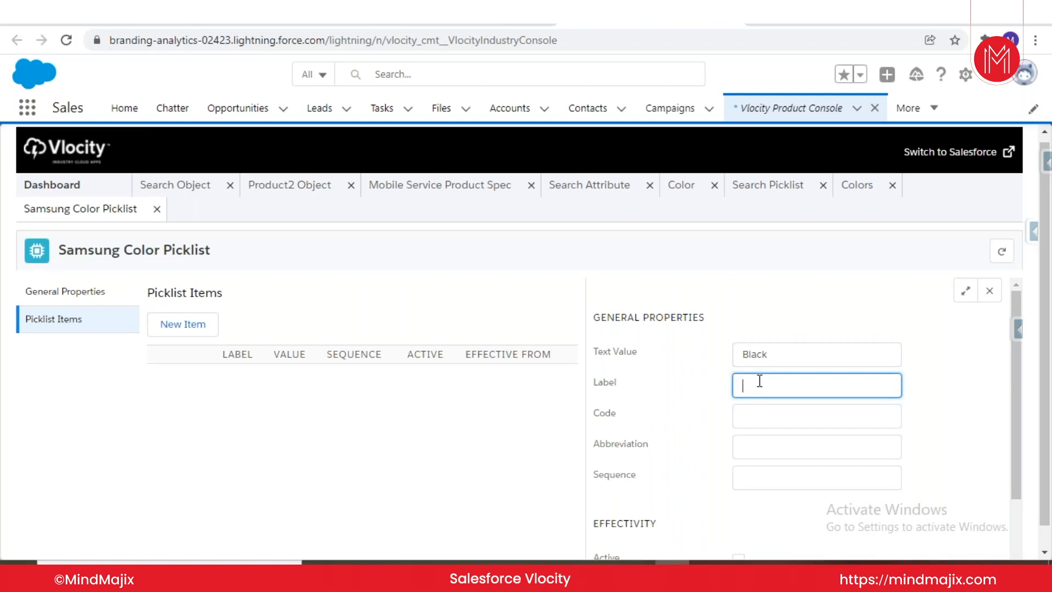
text(Black)
click(758, 412)
text(PKL)
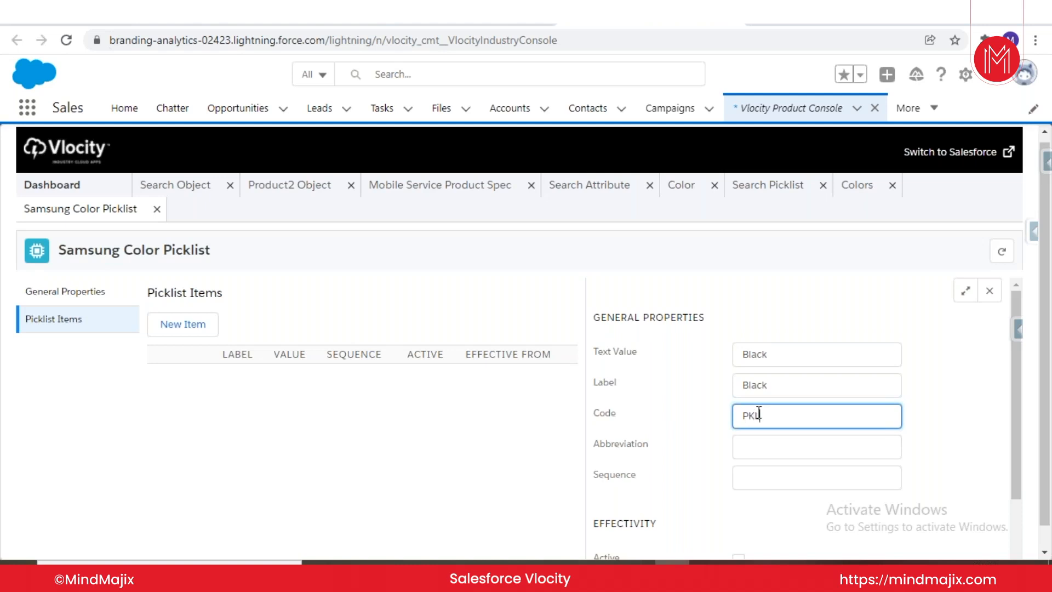
text(-VAL-BLACK)
Step: Give the Black item sequence 10, make it active with an effective-from date of 1/1/2022, and save it
click(757, 445)
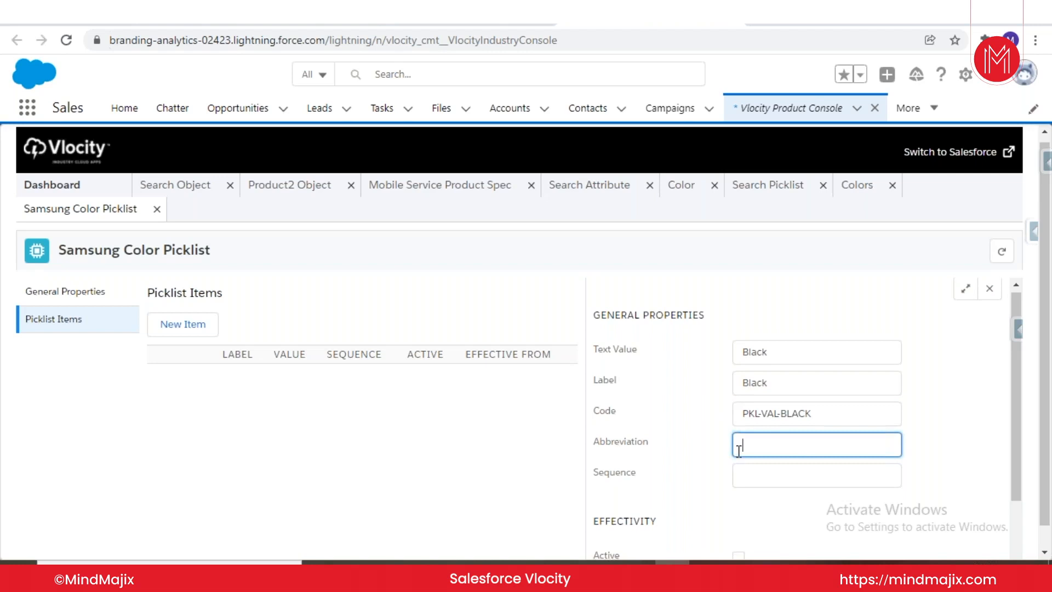
scroll(741, 448, down, 2)
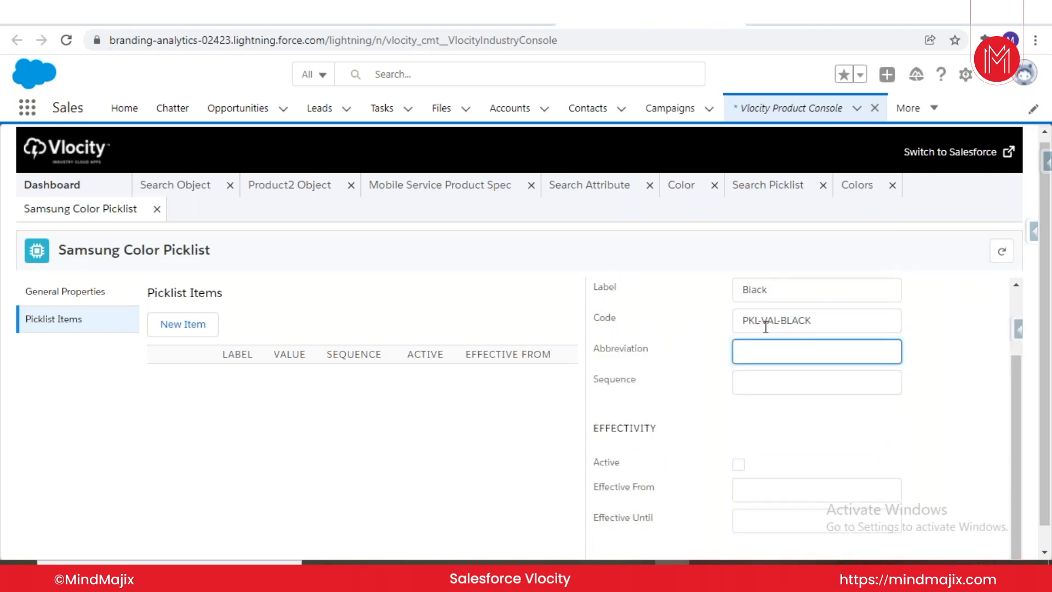
click(754, 379)
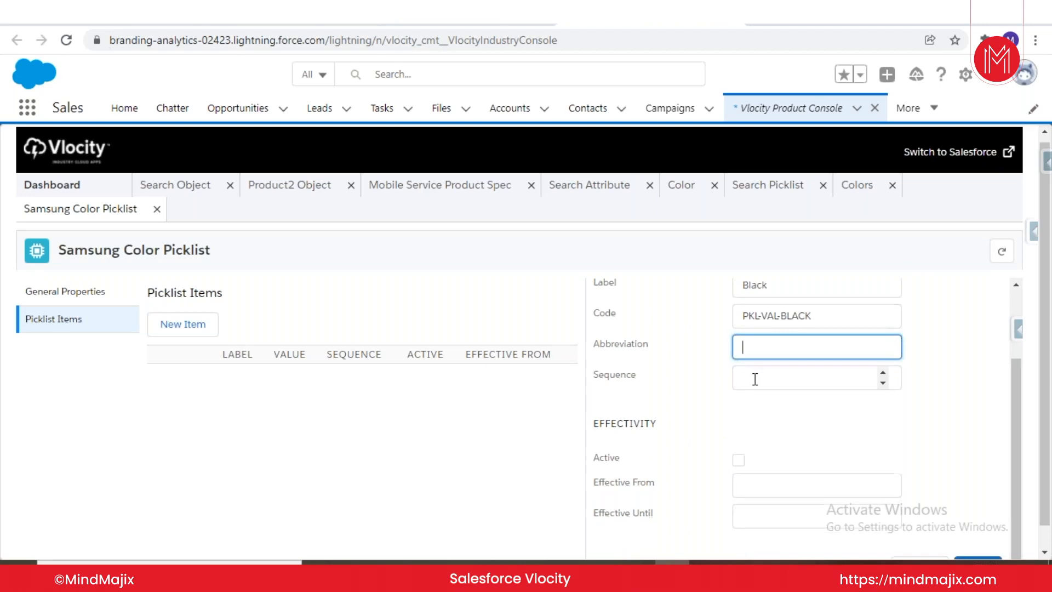
text(10)
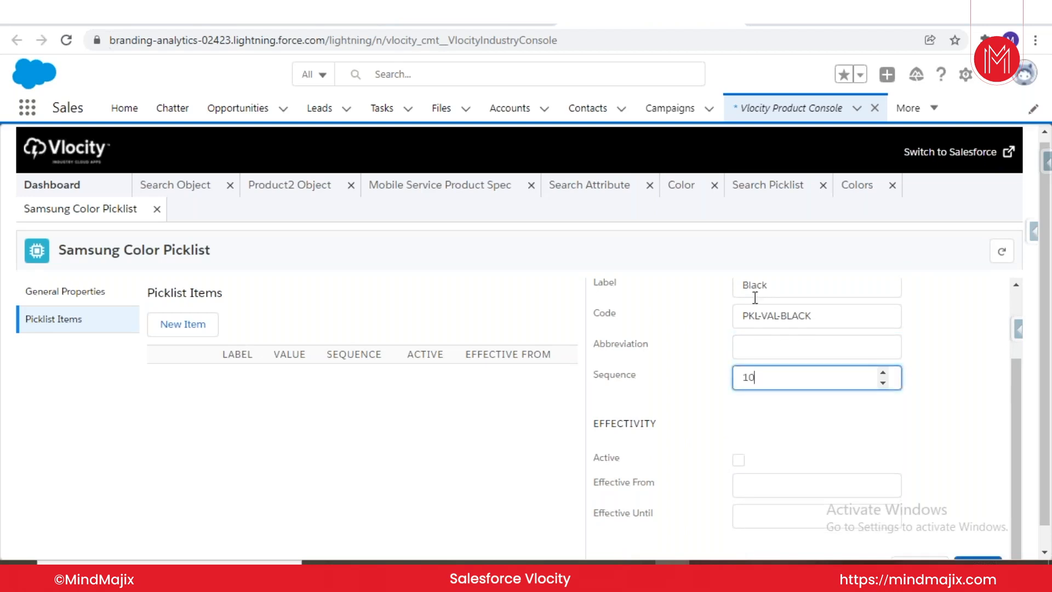
click(739, 456)
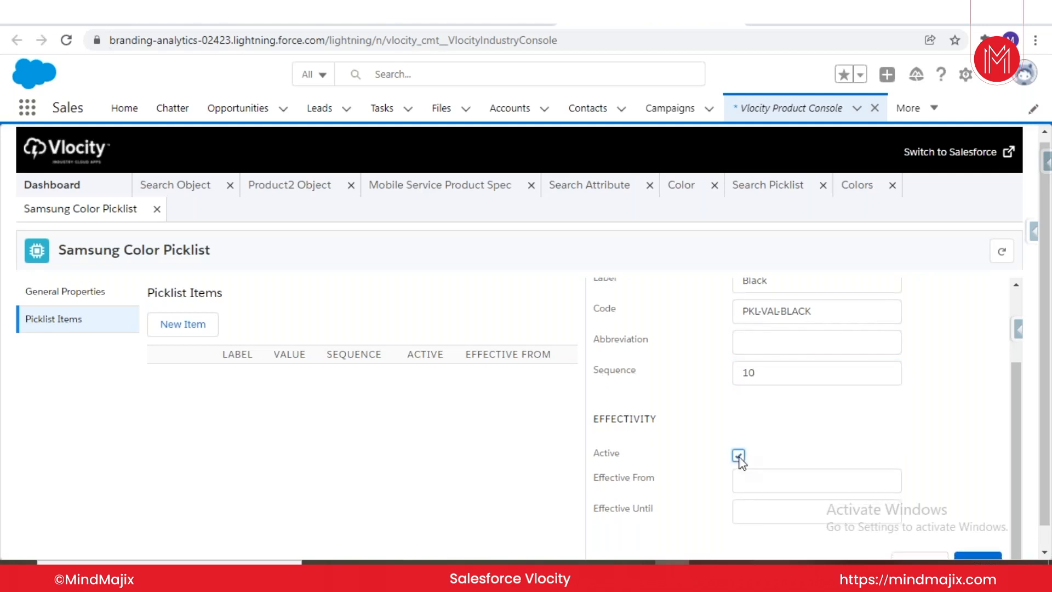
click(757, 479)
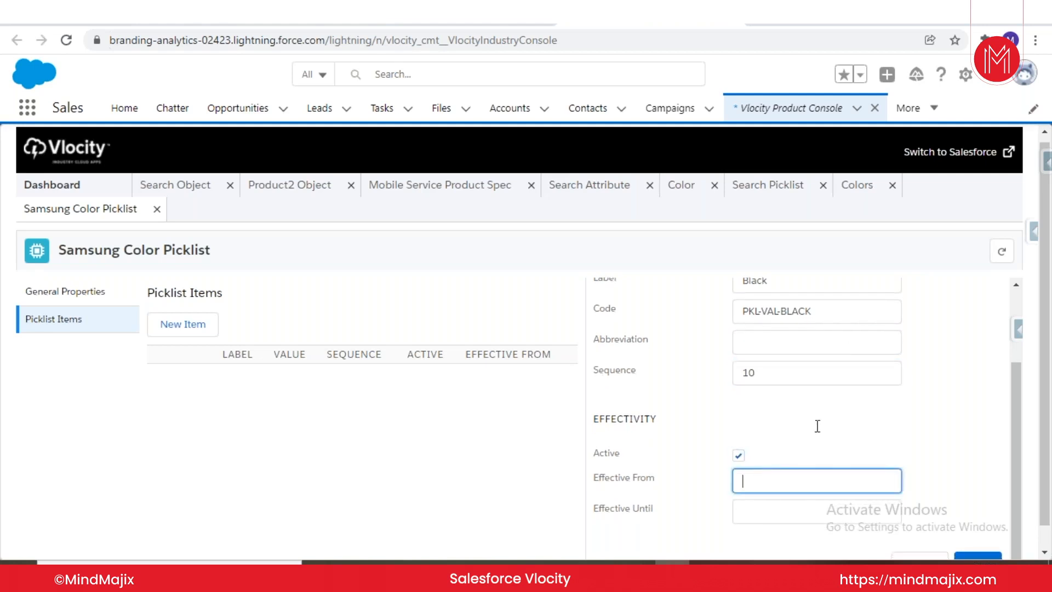
click(788, 479)
scroll(787, 496, down, 3)
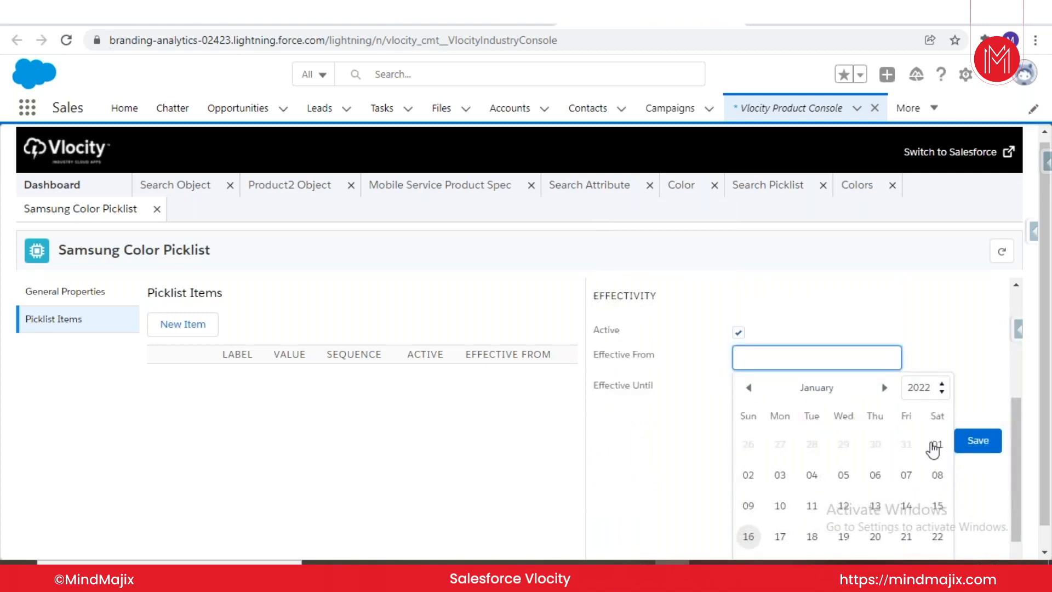
click(934, 445)
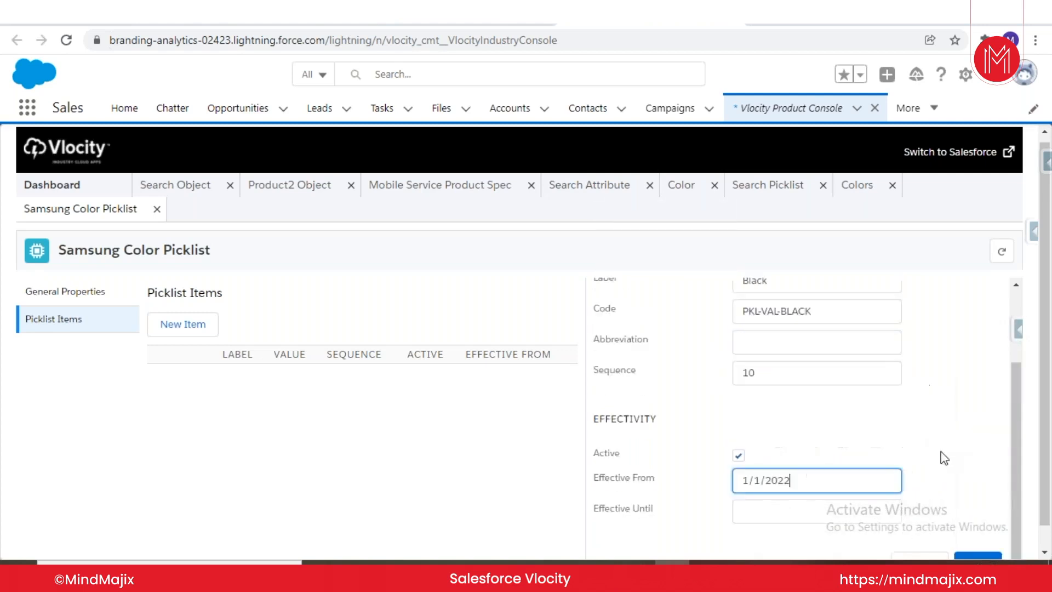
click(984, 559)
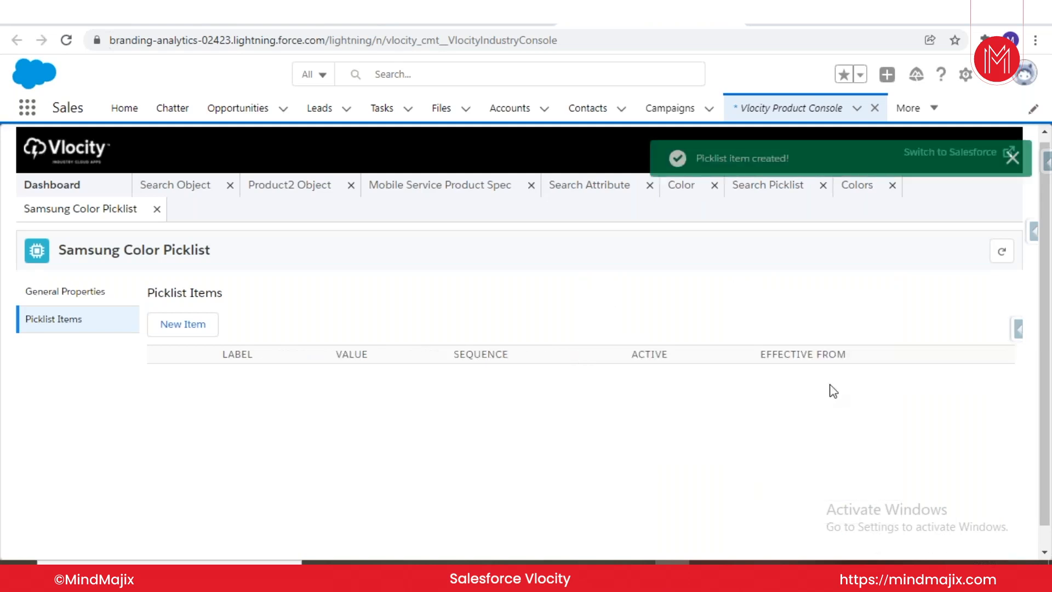
Step: Add a new item to the Samsung Color Picklist with text value and label Blue and code PKL-VAL-BLUE
click(202, 323)
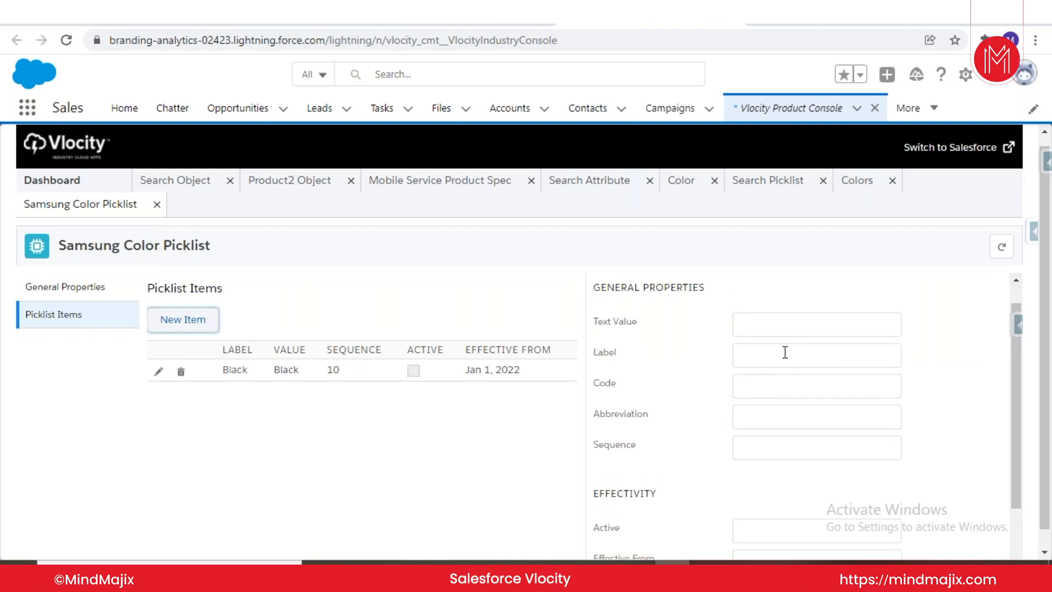
click(780, 353)
text(Blue)
key(Tab)
text(Blue)
key(Tab)
text(PKL-VAL-BLUE)
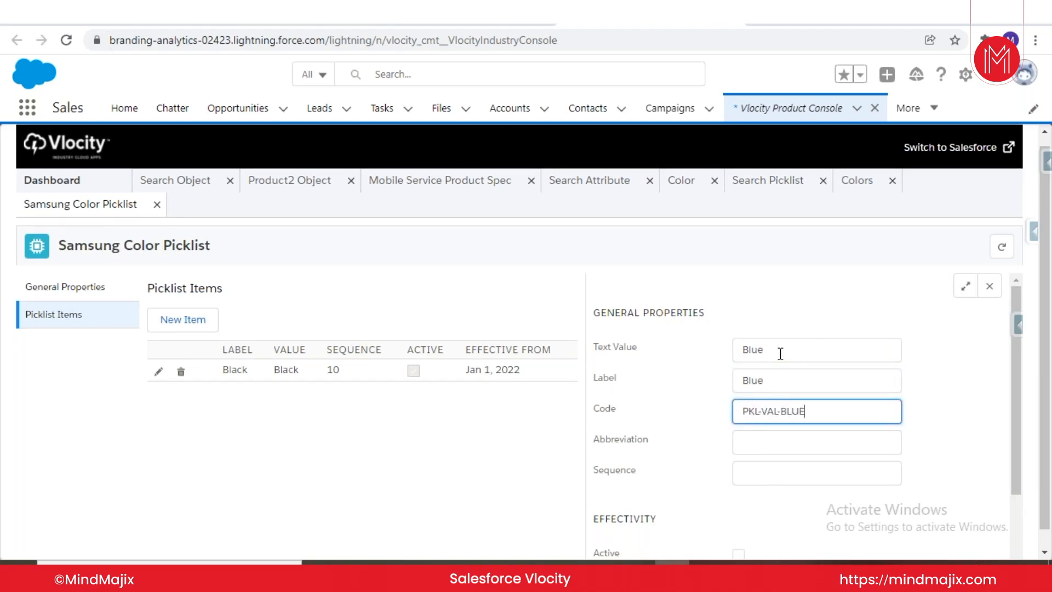
Step: Give the Blue item sequence 20, make it active with an effective-from date of 1/1/2022, and save it
click(768, 477)
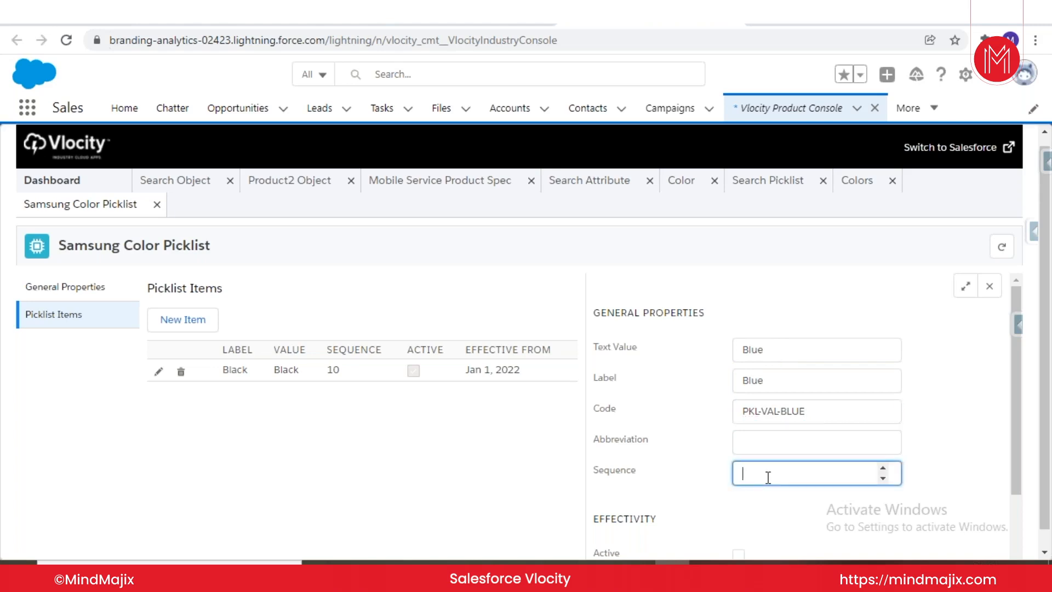
text(20)
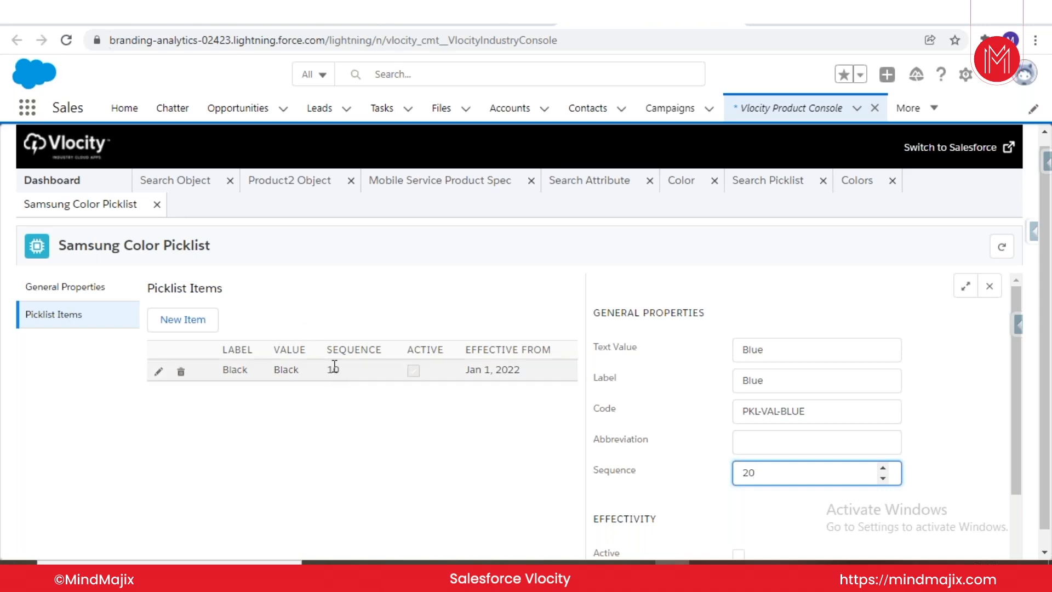
click(340, 399)
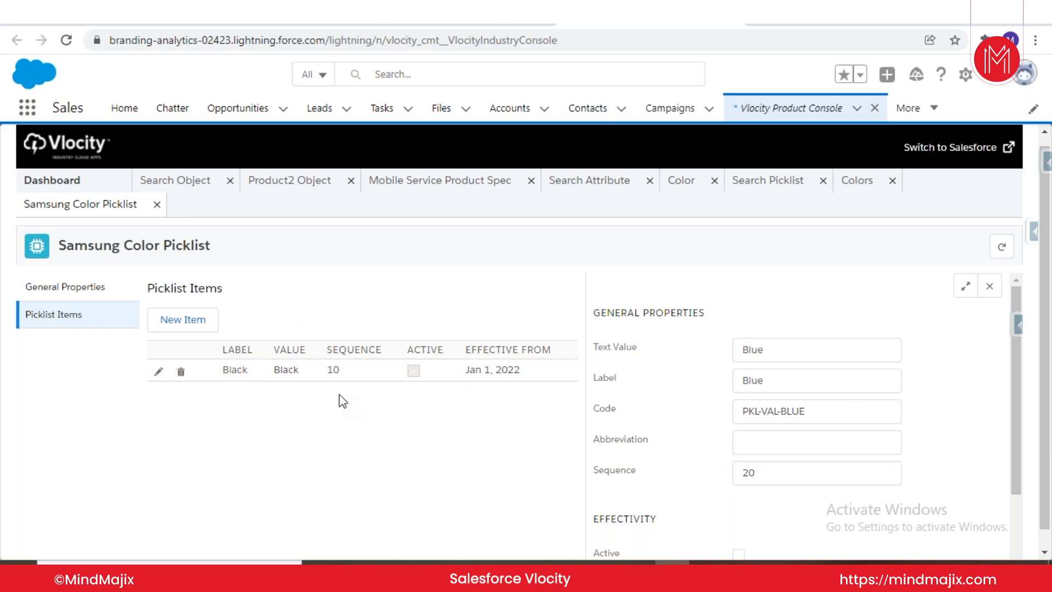
scroll(721, 499, down, 2)
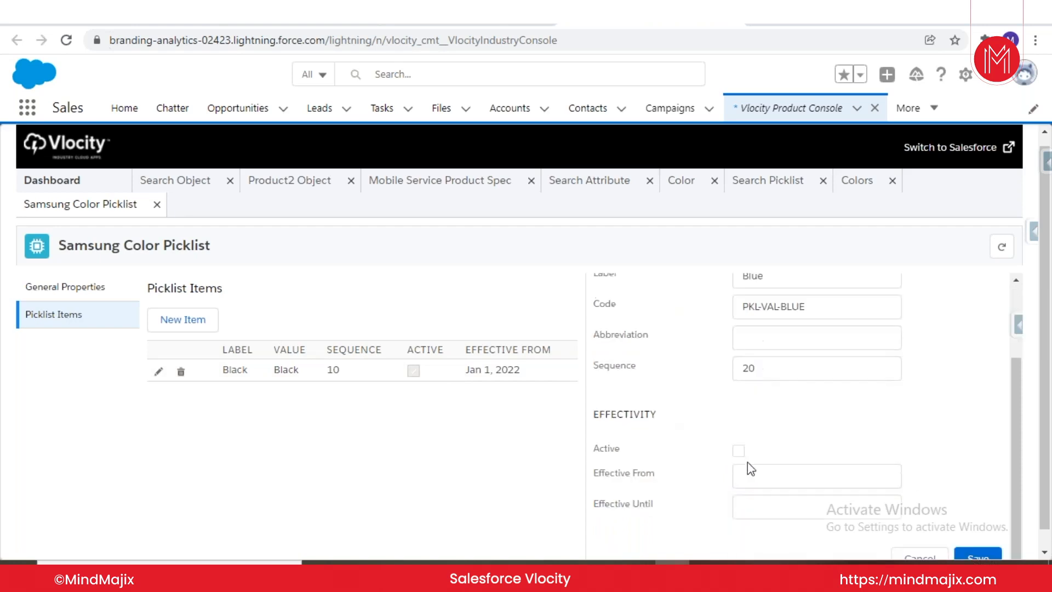
click(739, 452)
click(767, 479)
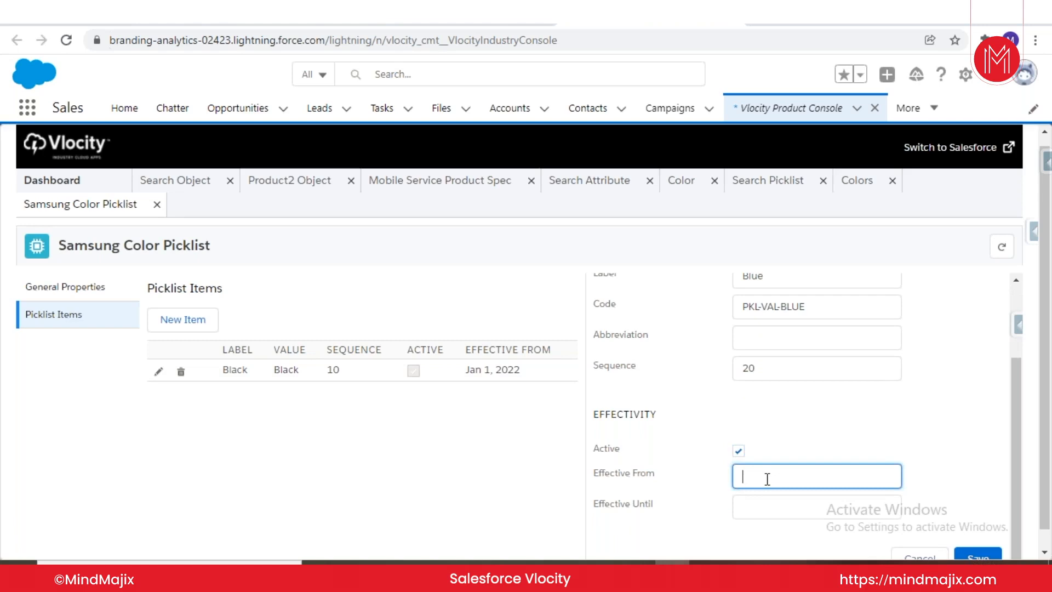
click(767, 479)
scroll(795, 534, down, 1)
scroll(795, 535, down, 2)
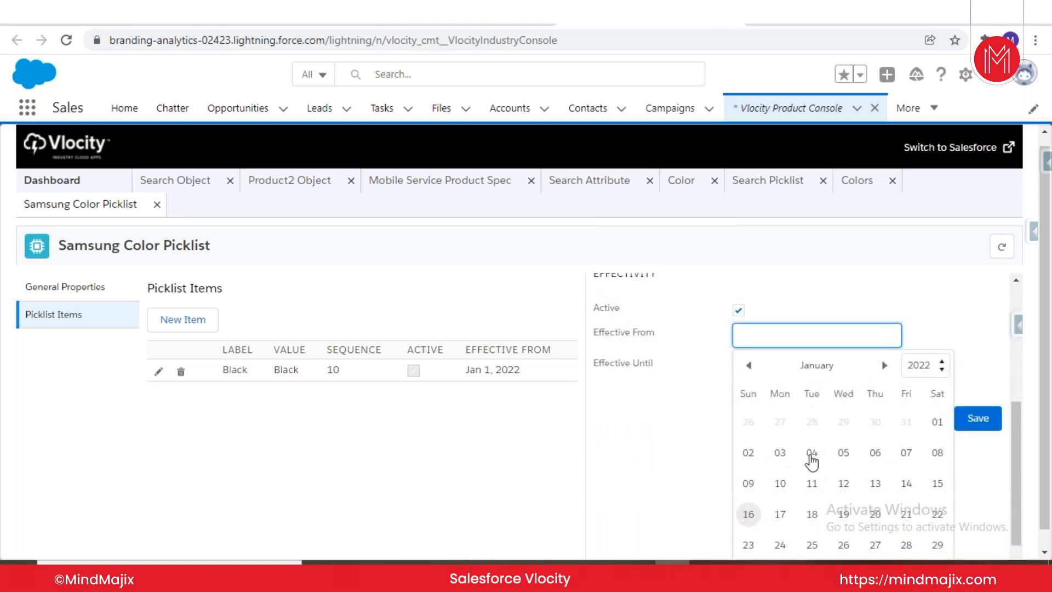
click(938, 428)
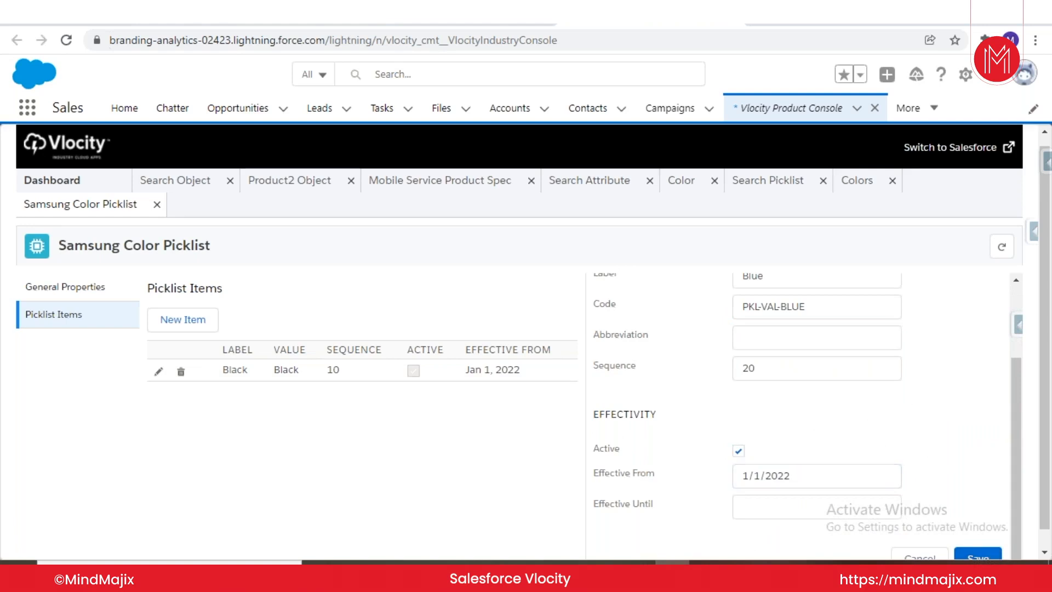
click(981, 554)
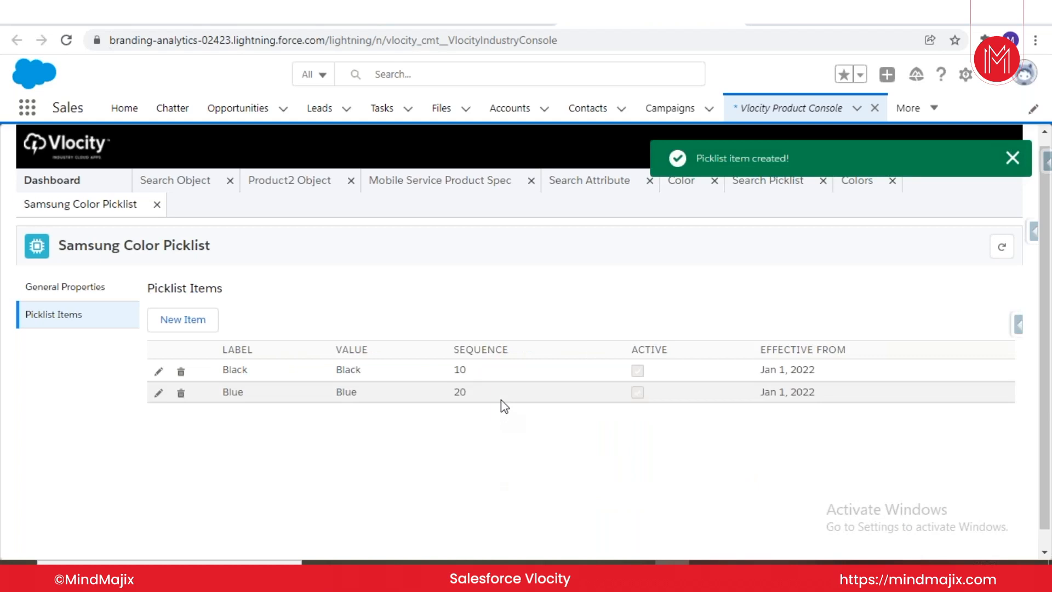
Step: Add another picklist item with text value and label Gray, code PKL-VAL-GRAY and sequence 30
click(204, 324)
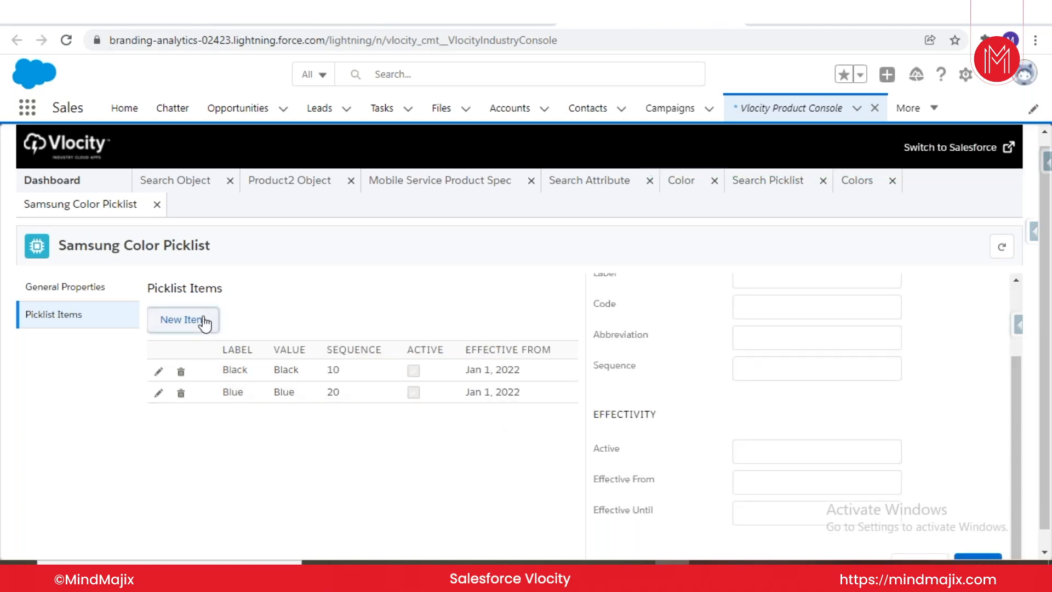
click(823, 348)
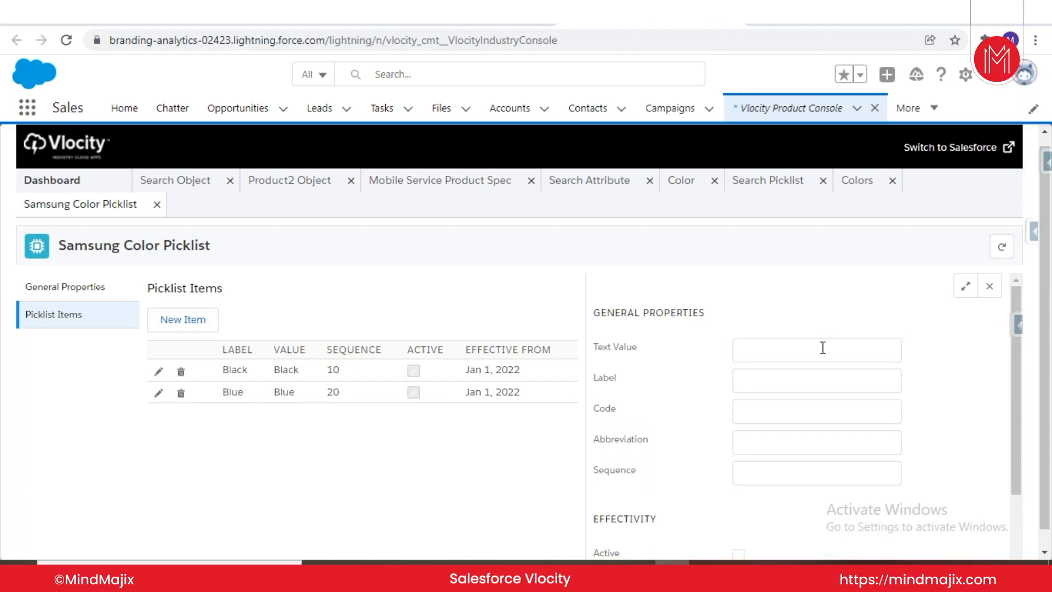
click(822, 348)
text(Gray)
key(Tab)
text(Graty)
click(798, 409)
text(PKL-VAL-GRAY)
key(Tab)
key(Tab)
text(30)
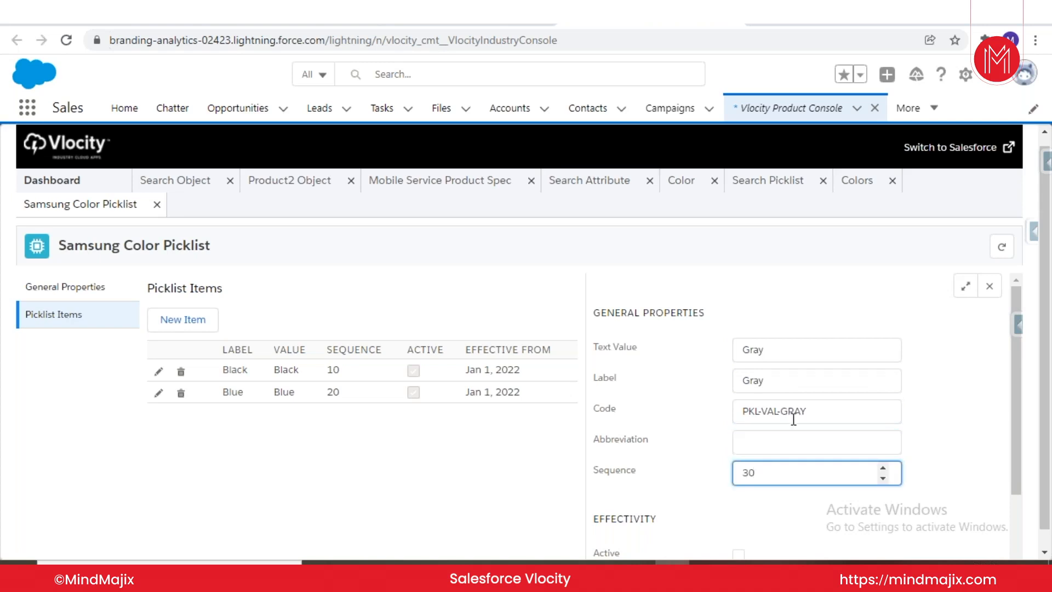
Step: Make the Gray item active with an effective-from date of 1/1/2022, and save it
scroll(756, 464, down, 2)
click(737, 453)
click(763, 469)
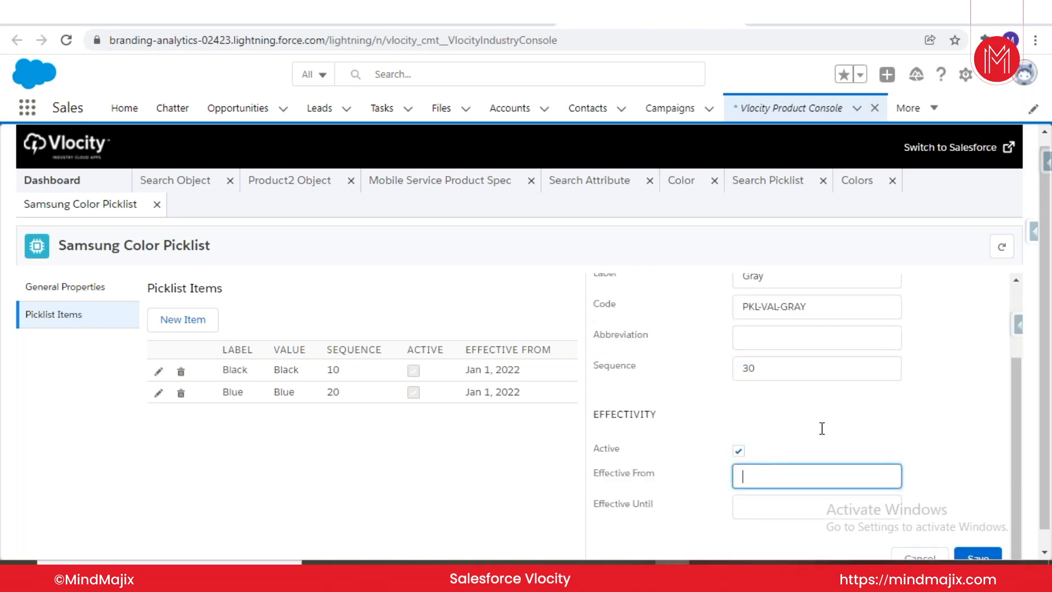
scroll(822, 428, down, 3)
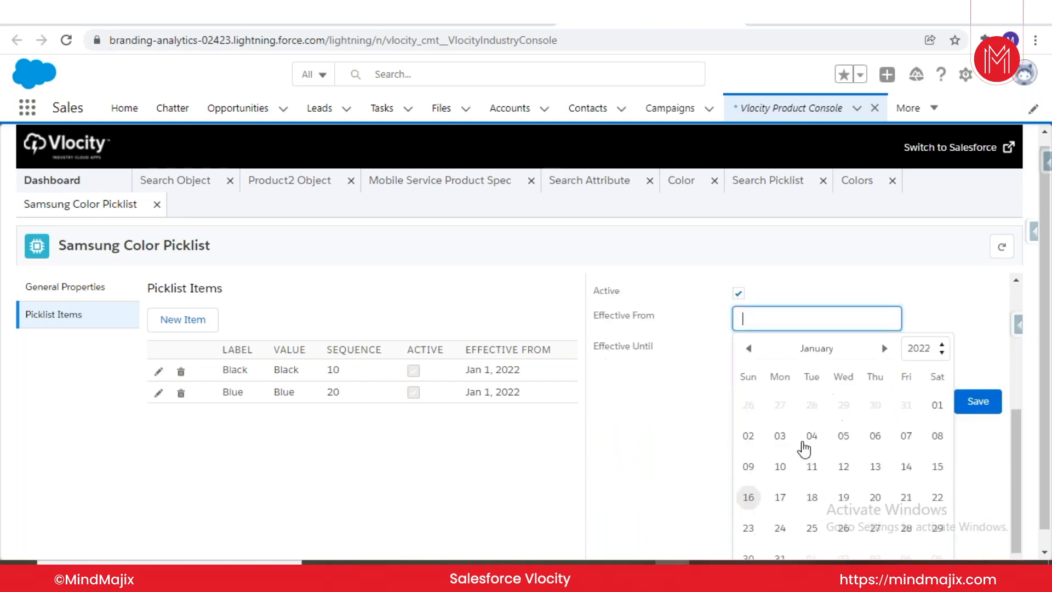
click(937, 406)
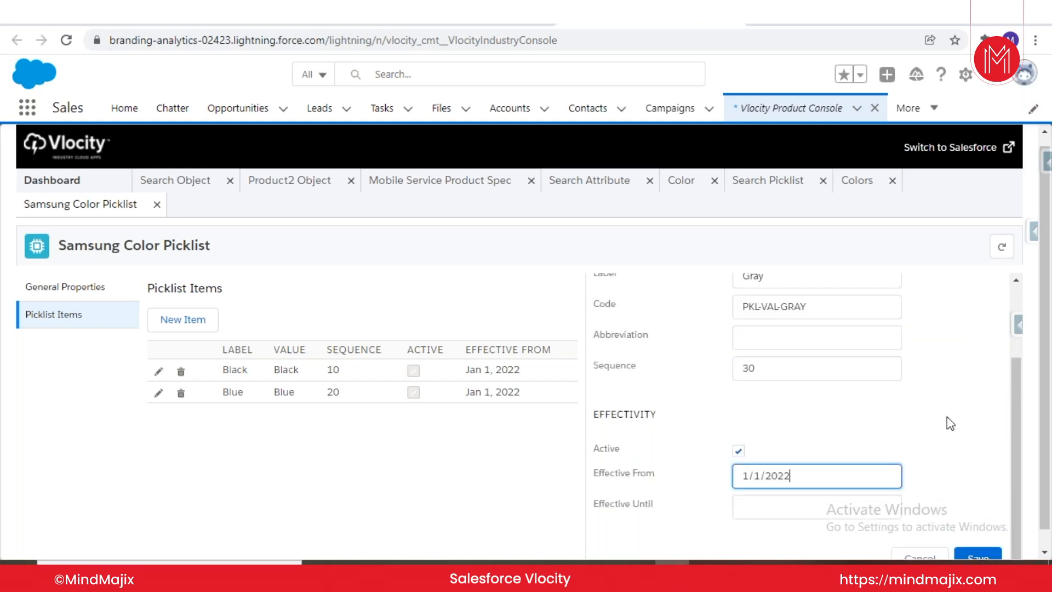
click(980, 556)
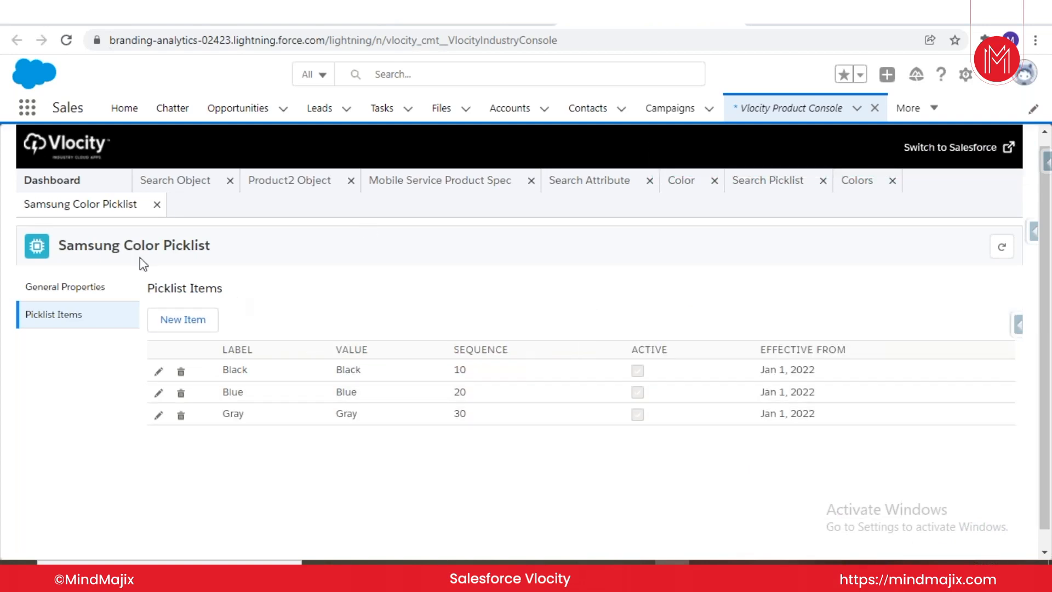
Step: Rename the picklist to Samsung-Oppo Color Picklist in its general properties, and save the change
click(86, 288)
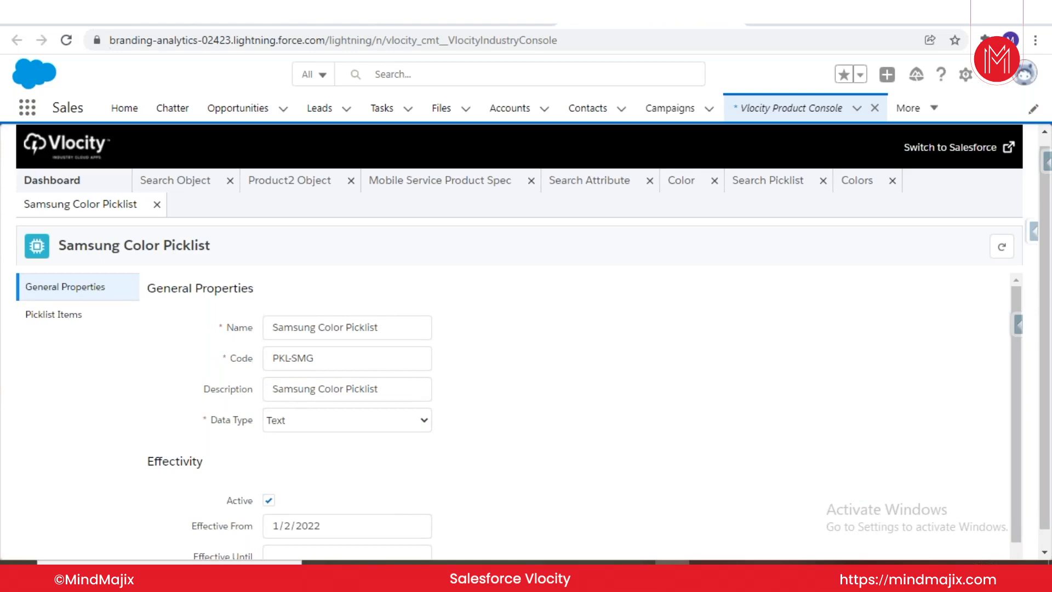
click(315, 327)
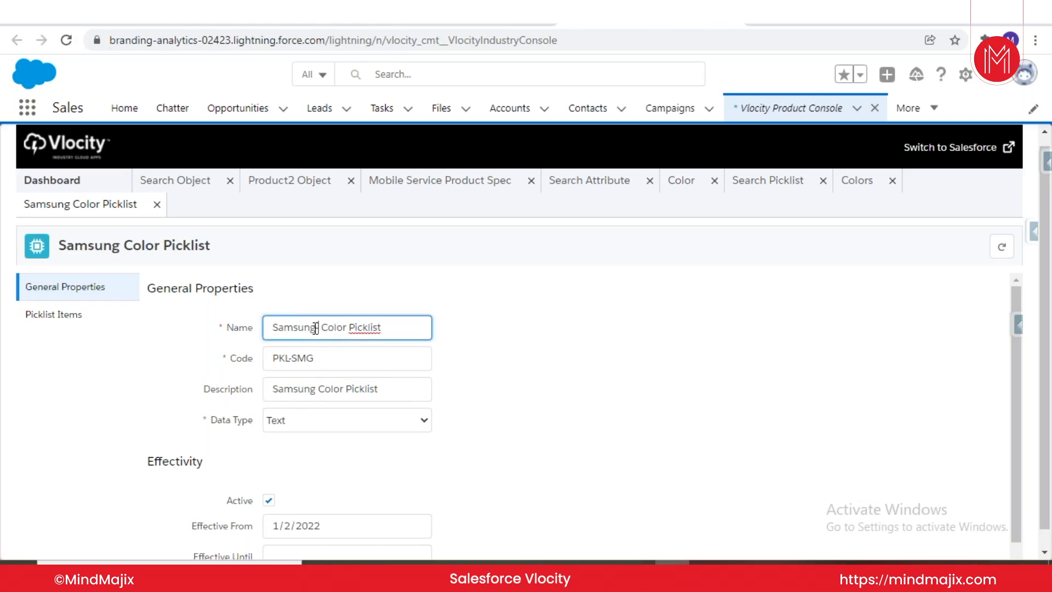
text(Oppo)
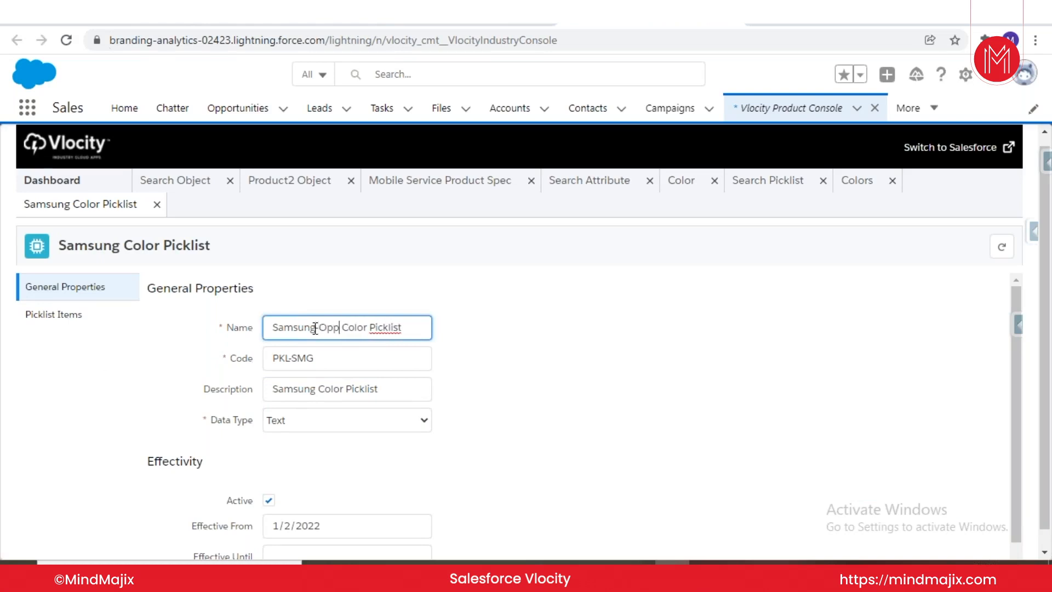
click(321, 361)
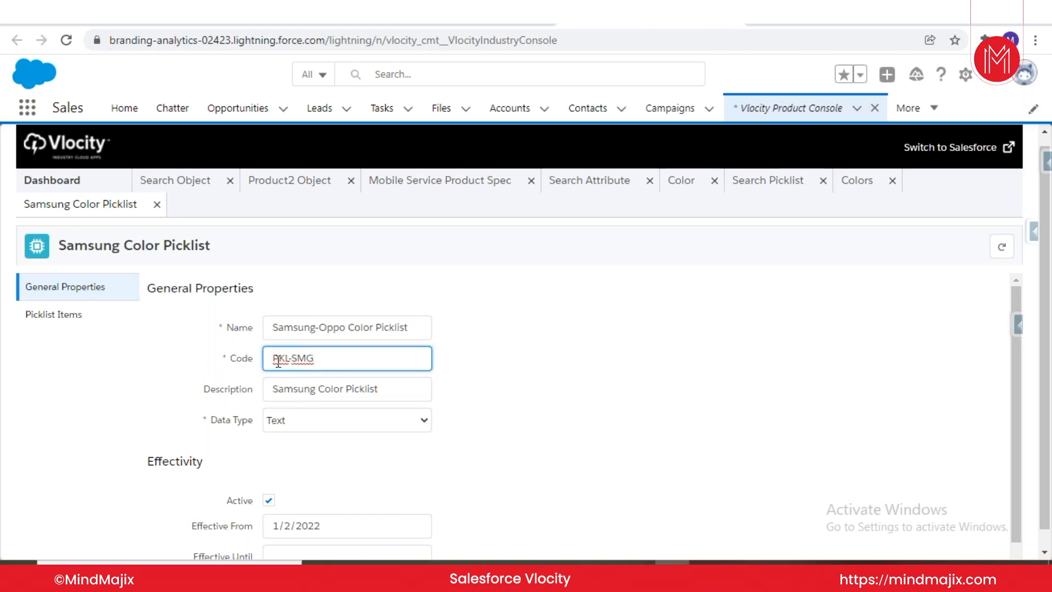
click(569, 392)
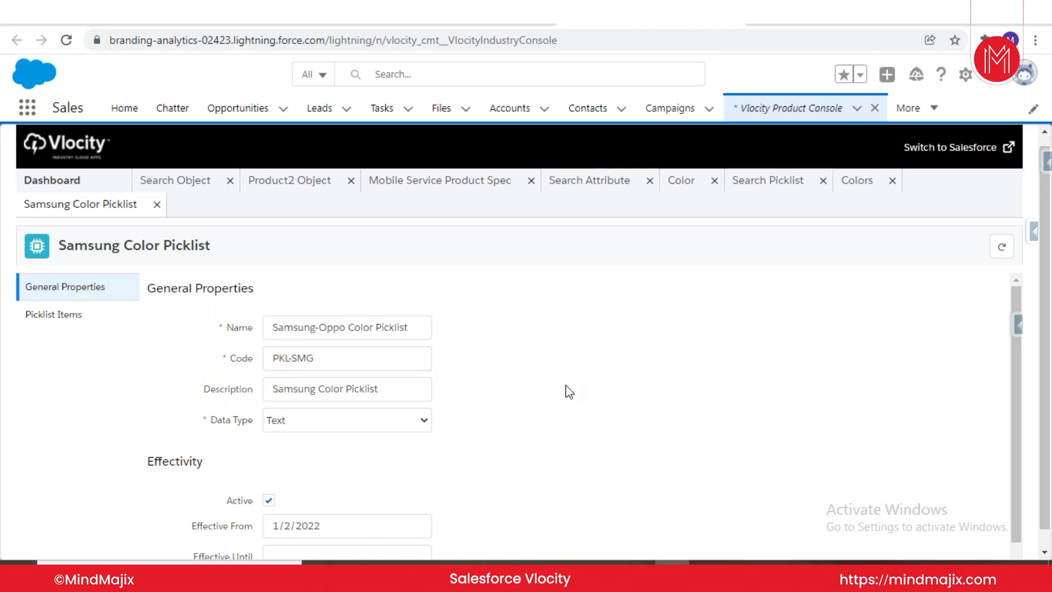
scroll(567, 391, down, 1)
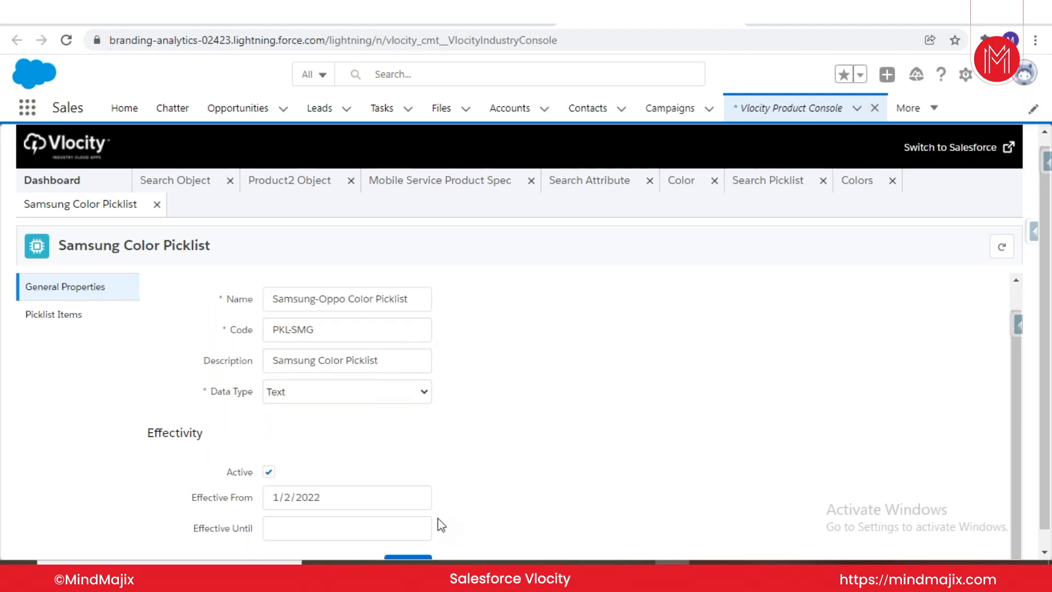
scroll(442, 525, down, 1)
scroll(441, 525, down, 1)
click(420, 546)
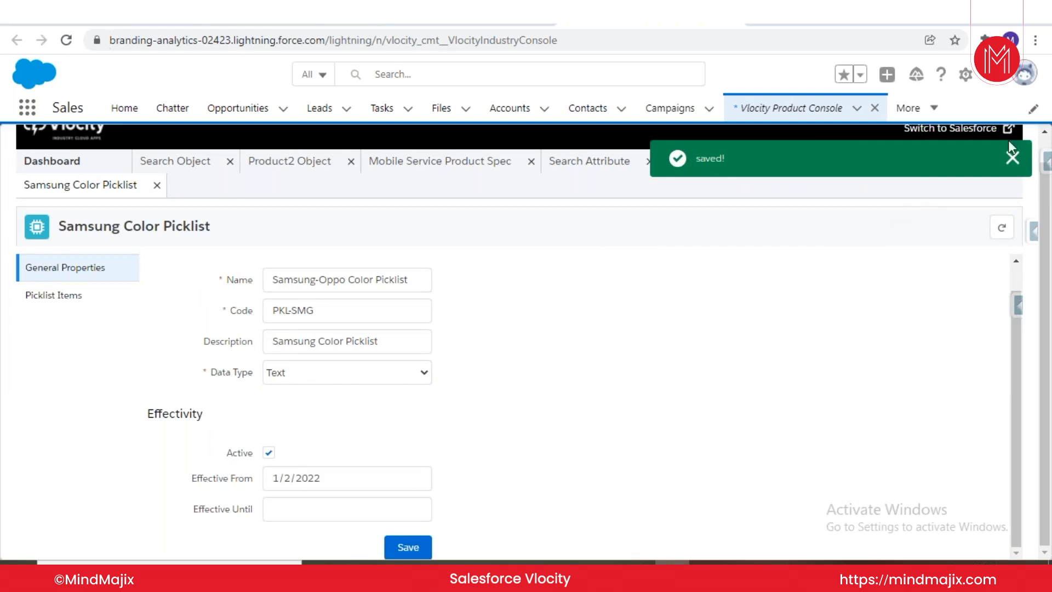
click(1012, 157)
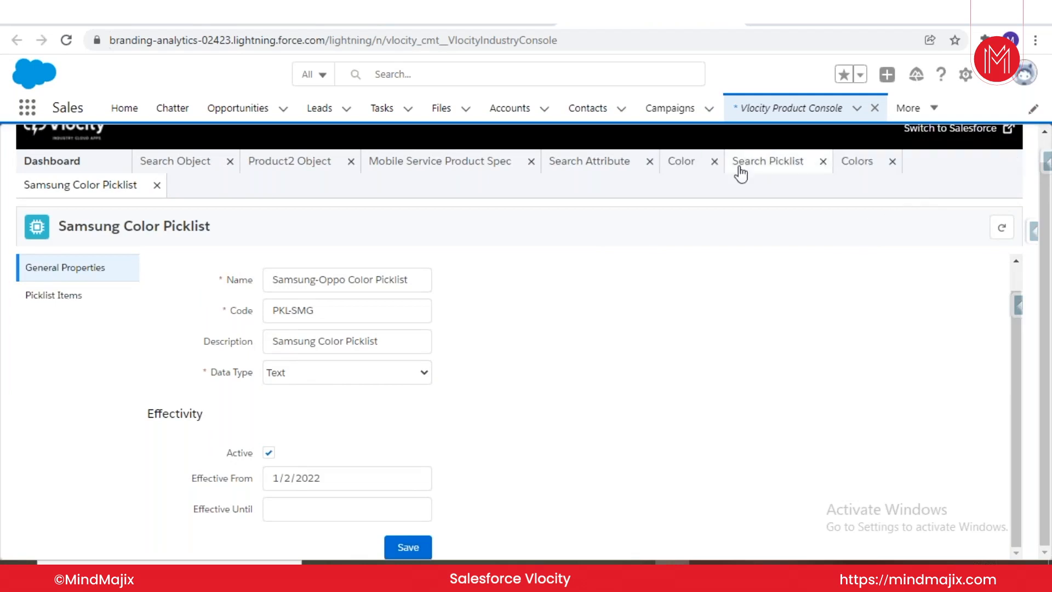
Step: Search the attributes from the dashboard for "capa"
click(92, 171)
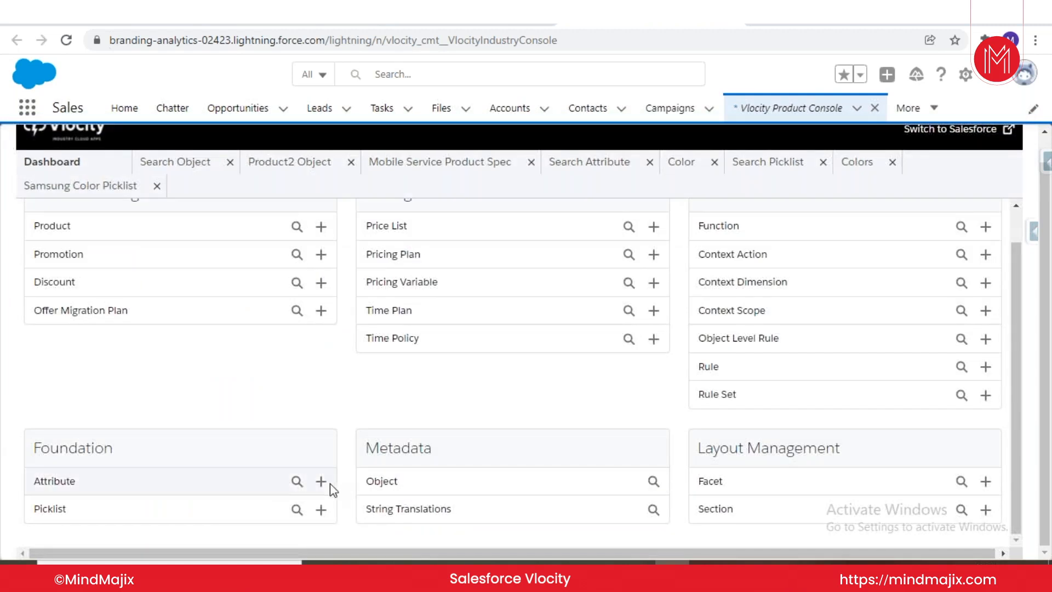
click(298, 481)
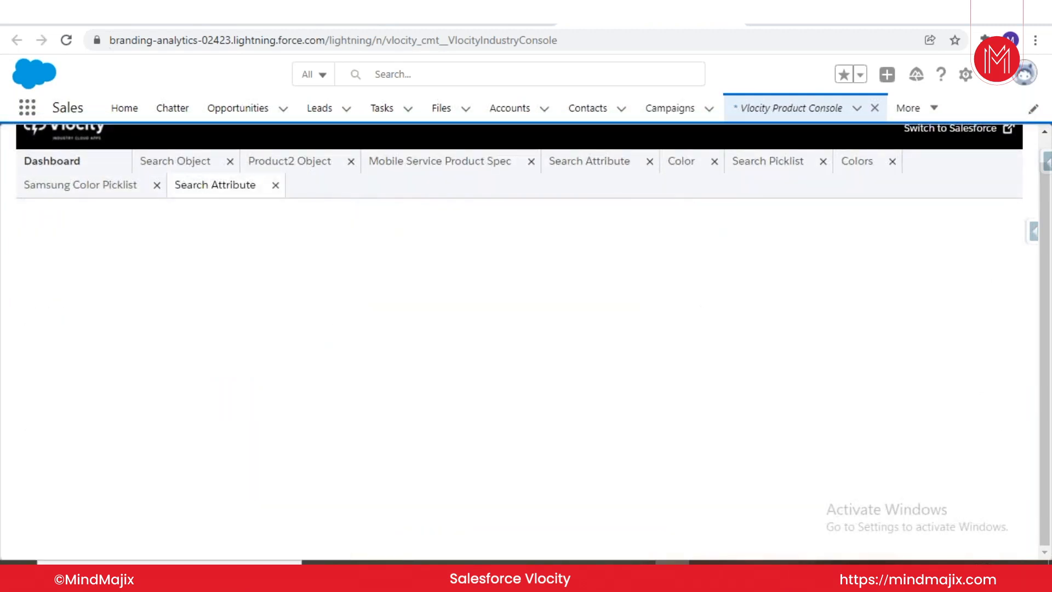
click(150, 228)
text(cap)
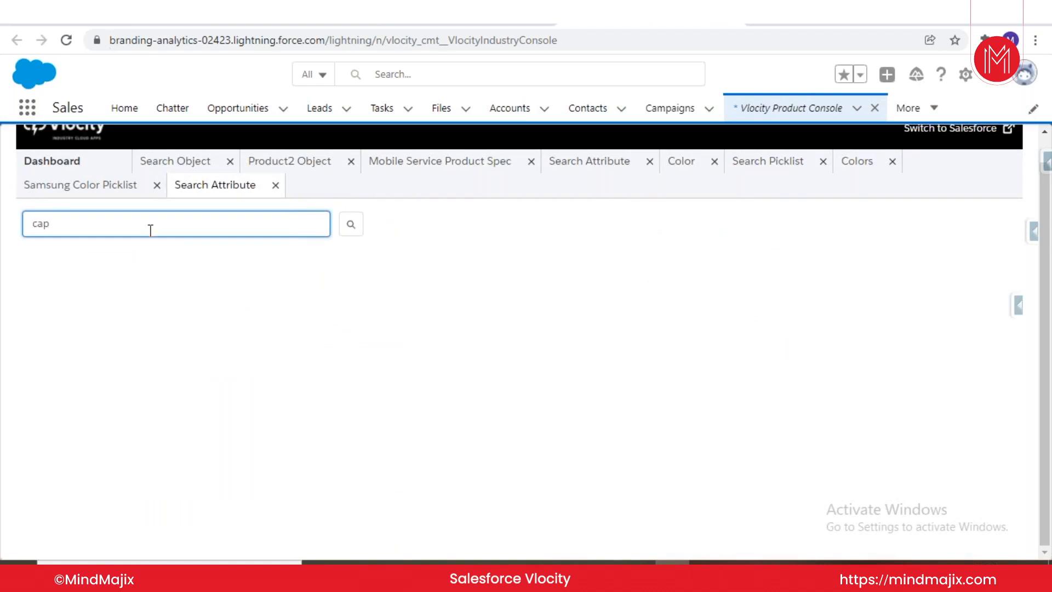
text(a)
click(350, 230)
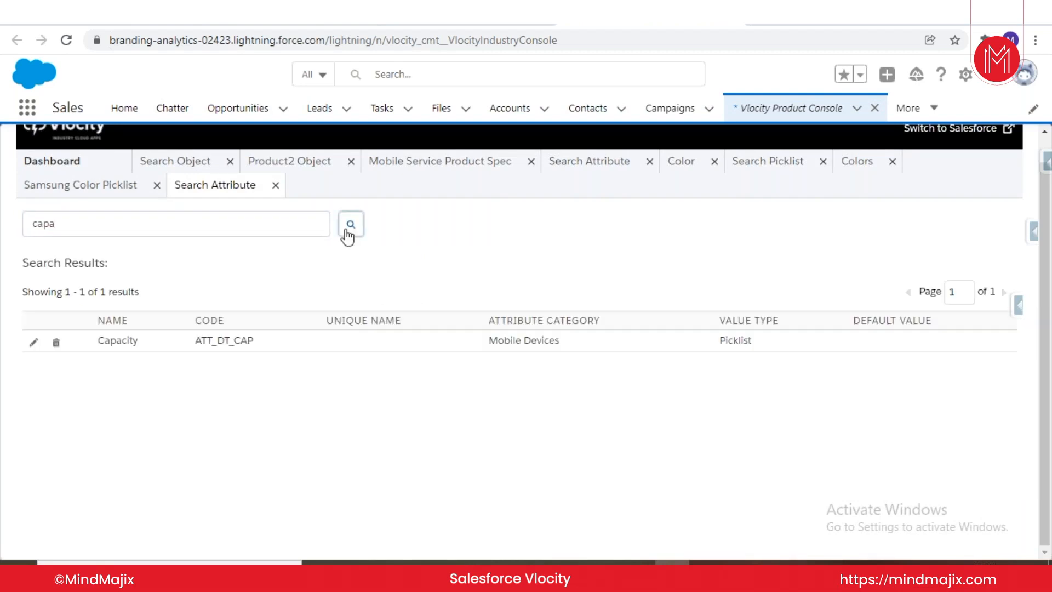
Step: Review the Capacity attribute's general properties and applicable objects, and return to the dashboard
click(124, 343)
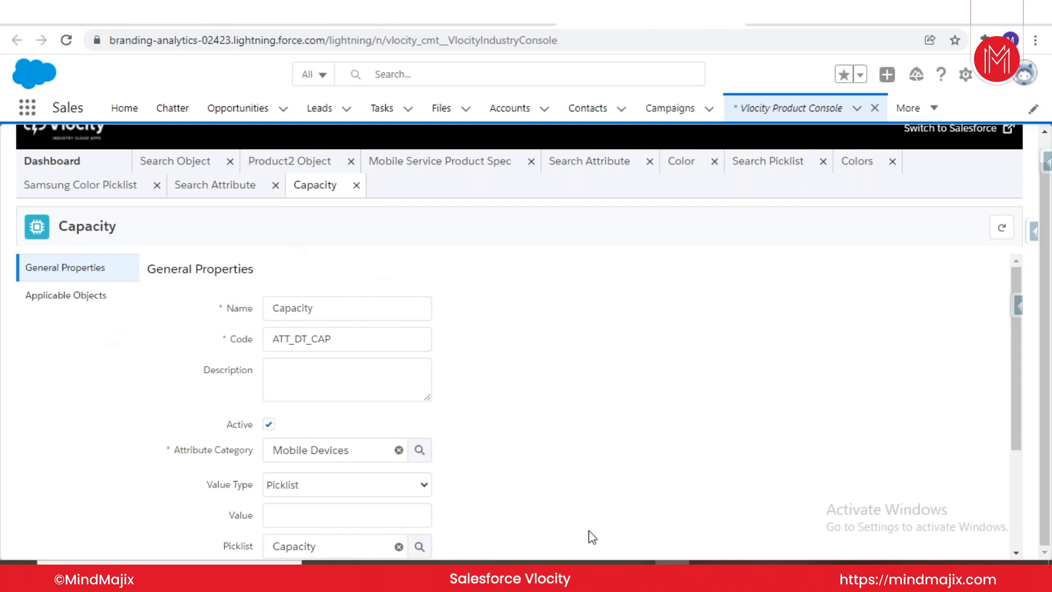
scroll(592, 537, down, 3)
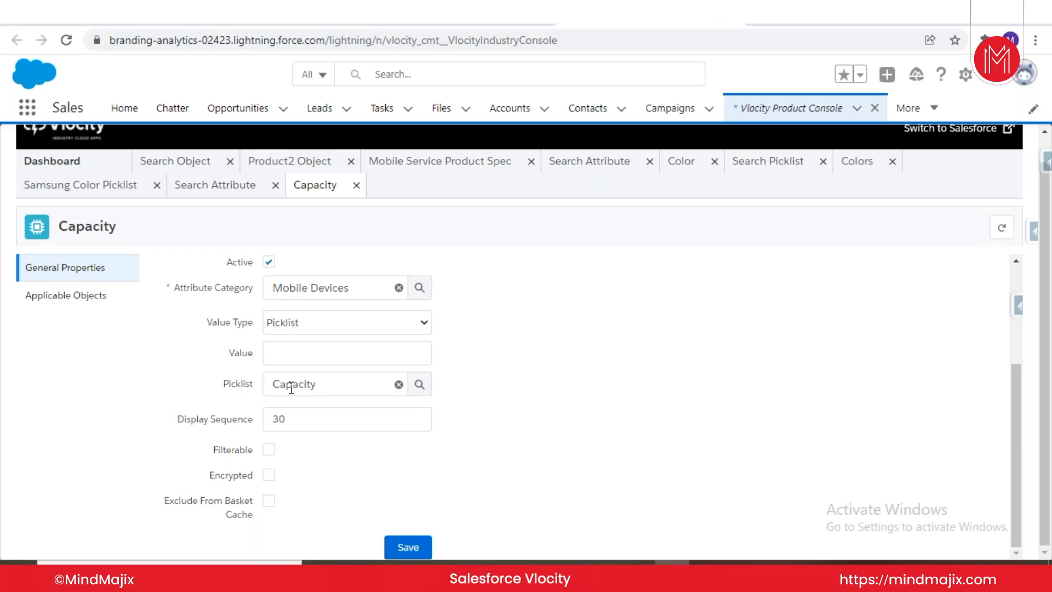
click(47, 300)
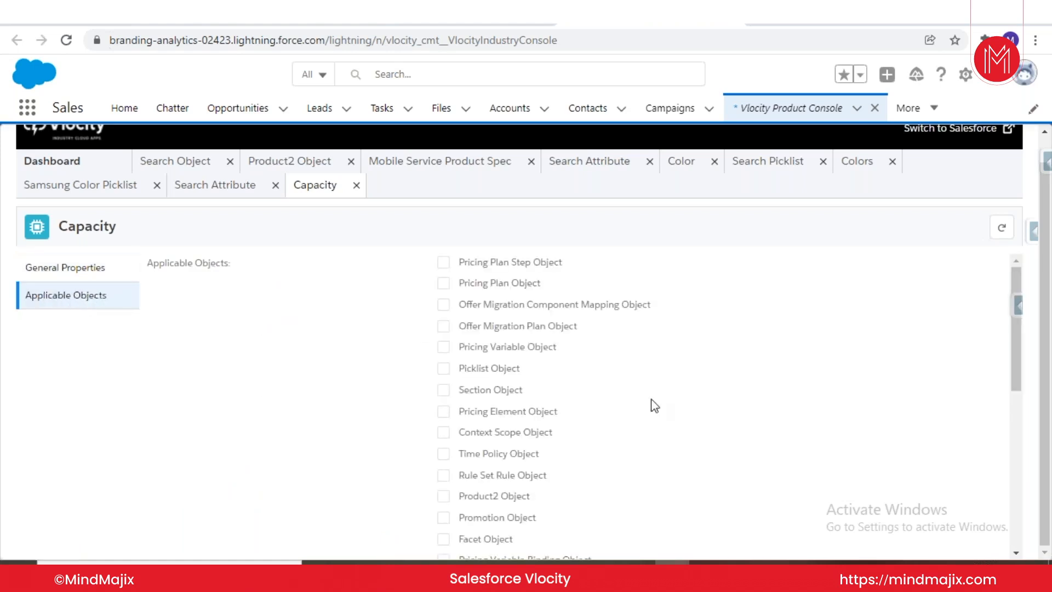
scroll(680, 418, down, 3)
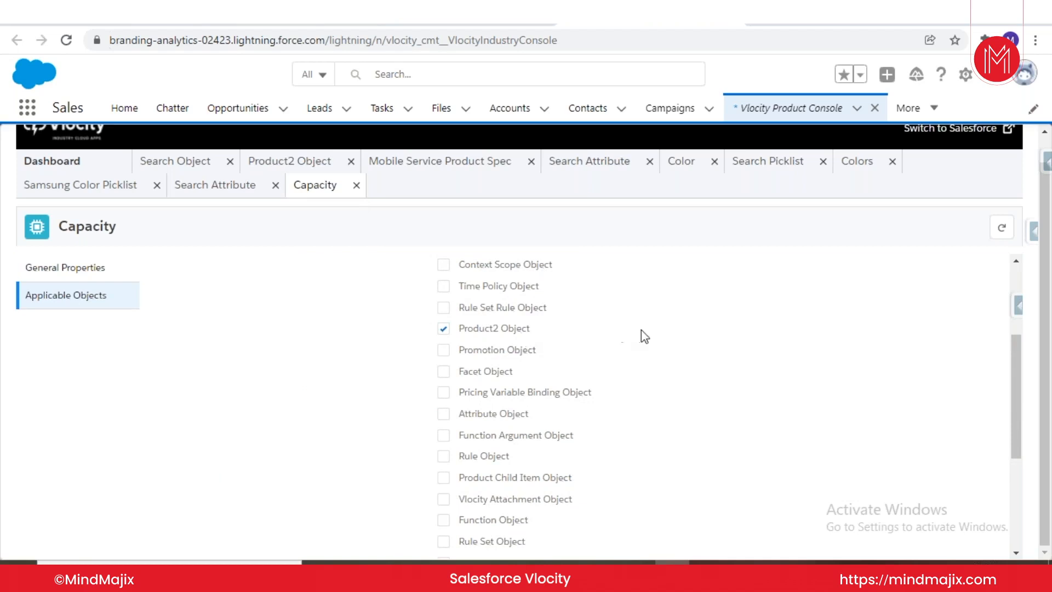
scroll(644, 335, up, 3)
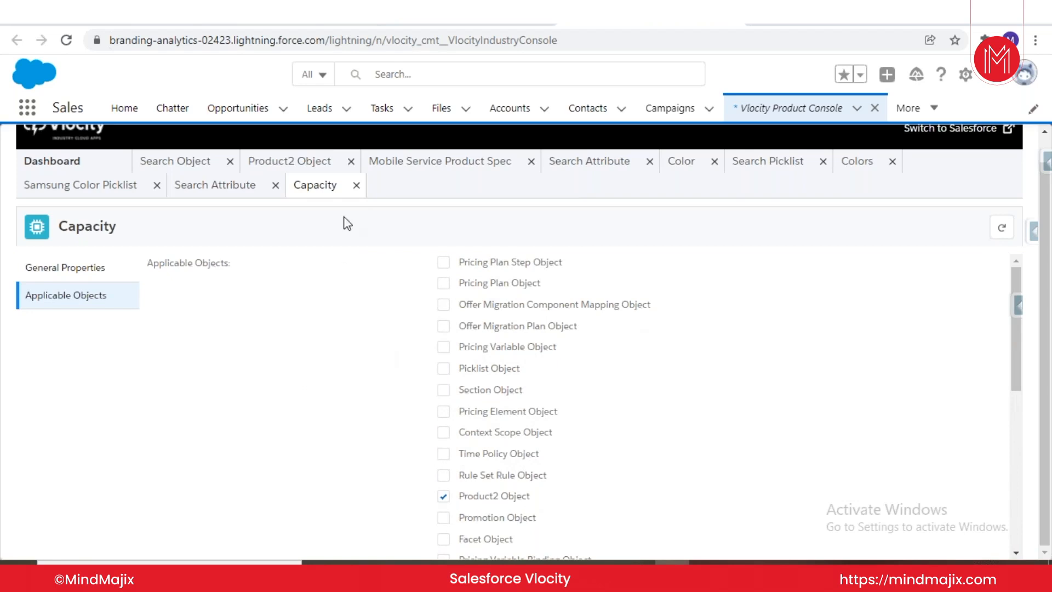
click(63, 166)
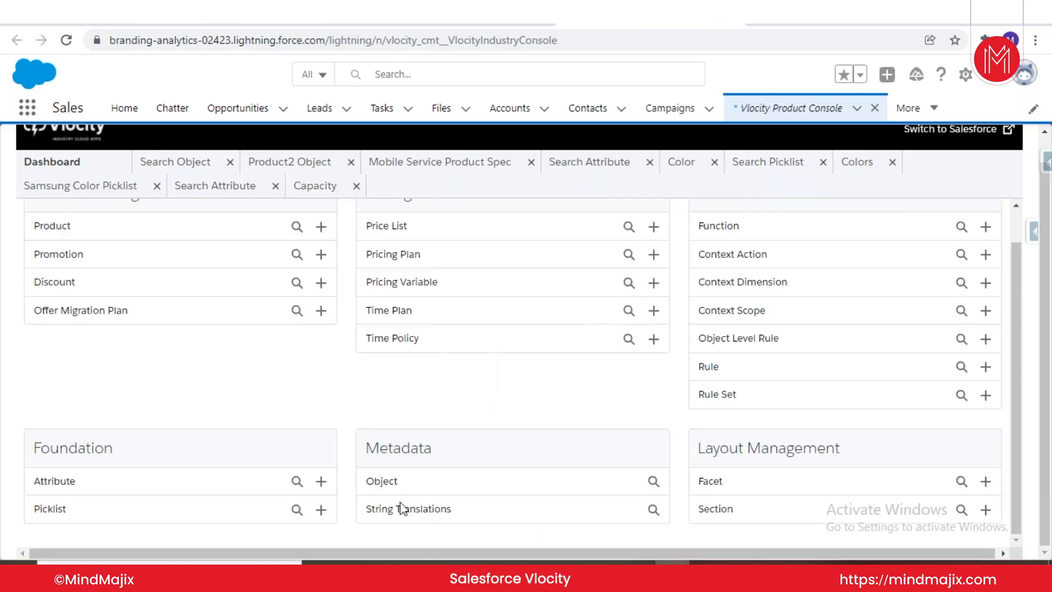
Step: Create a new picklist from the dashboard with the name Samsung-Oppo Capacity and the code PKL-SAM-OPPO-CAP
click(321, 508)
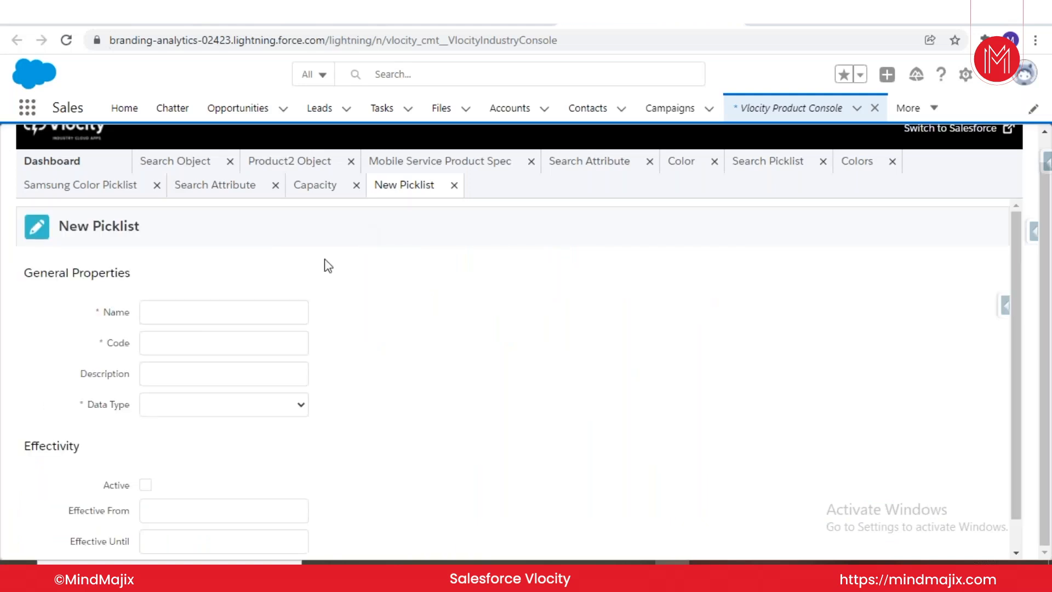
click(198, 317)
text(Sa)
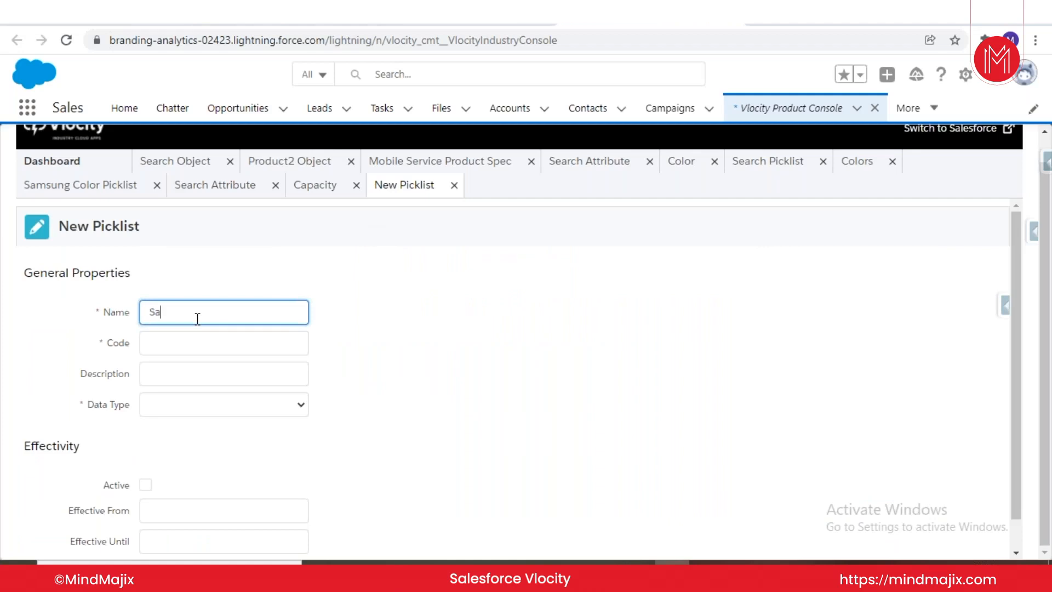
text(msung-Oppo Capacity)
click(199, 336)
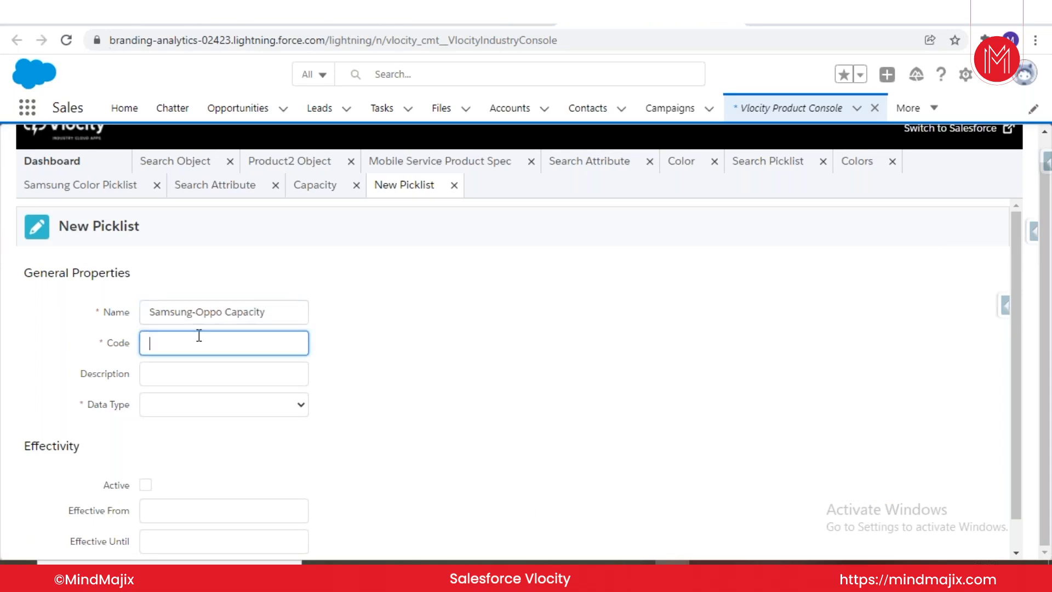
text(PKL-SAM-OPPO-CAP)
Step: Copy the picklist's name into its description, and set the data type to Text
click(202, 314)
key(ctrl+a)
key(ctrl+c)
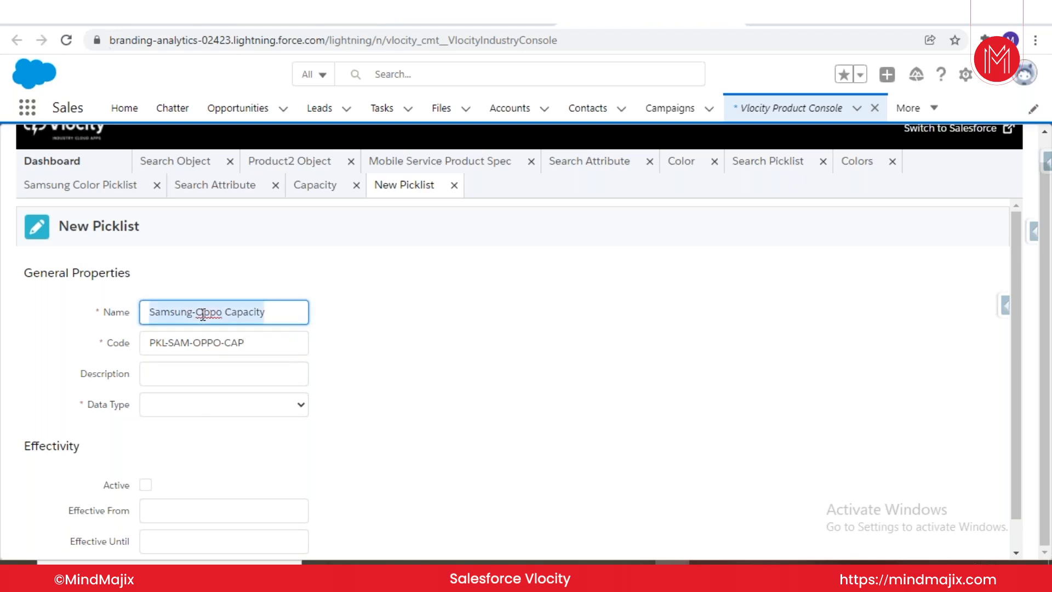
click(224, 373)
key(ctrl+v)
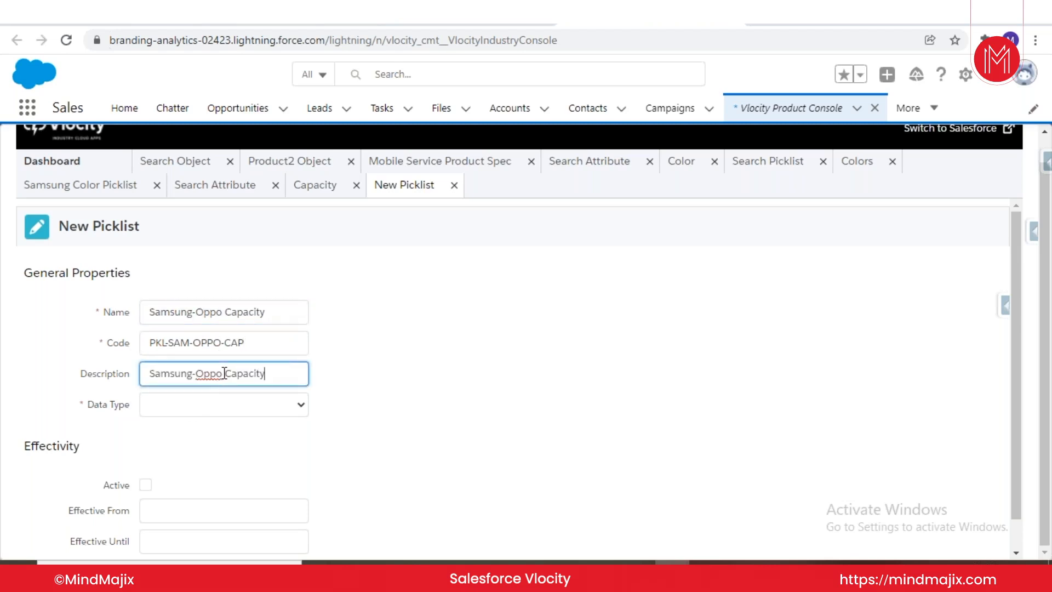
click(225, 403)
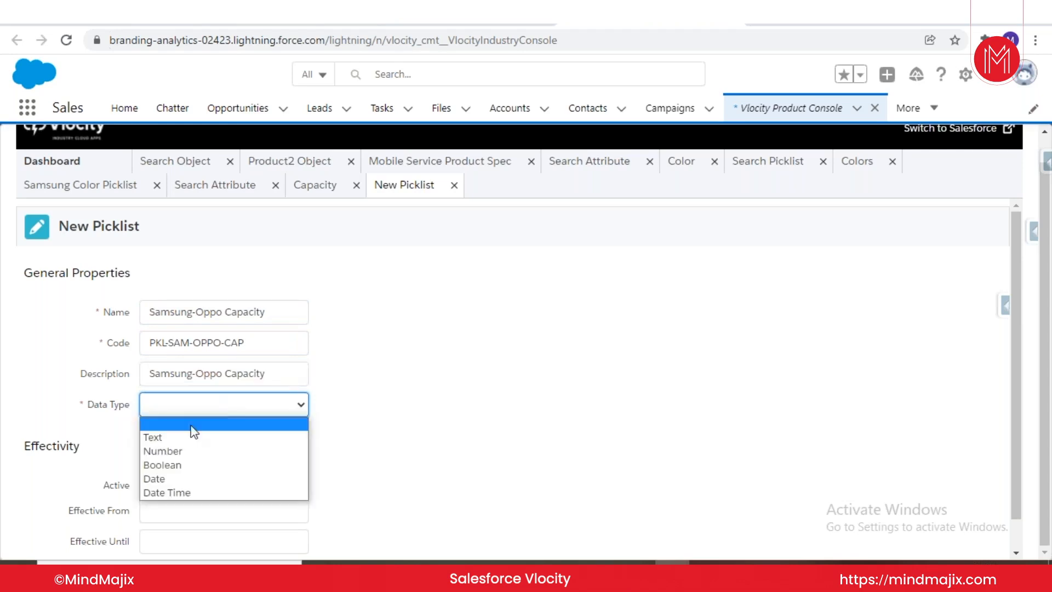
click(166, 438)
Step: Make the new capacity picklist active with an effective-from date of 1/1/2022, and save it
click(146, 485)
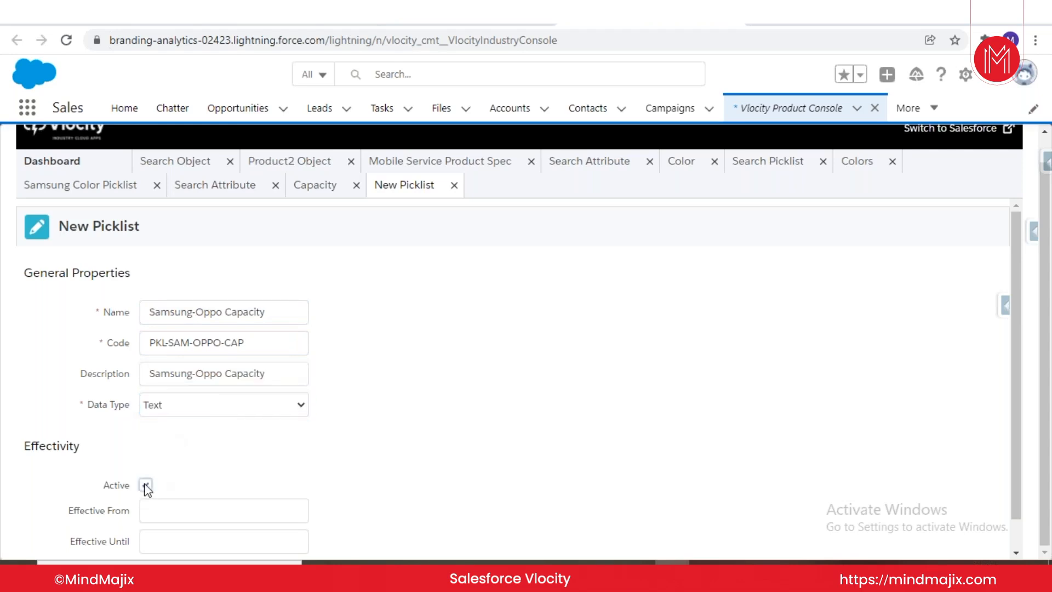
scroll(440, 419, down, 1)
click(154, 480)
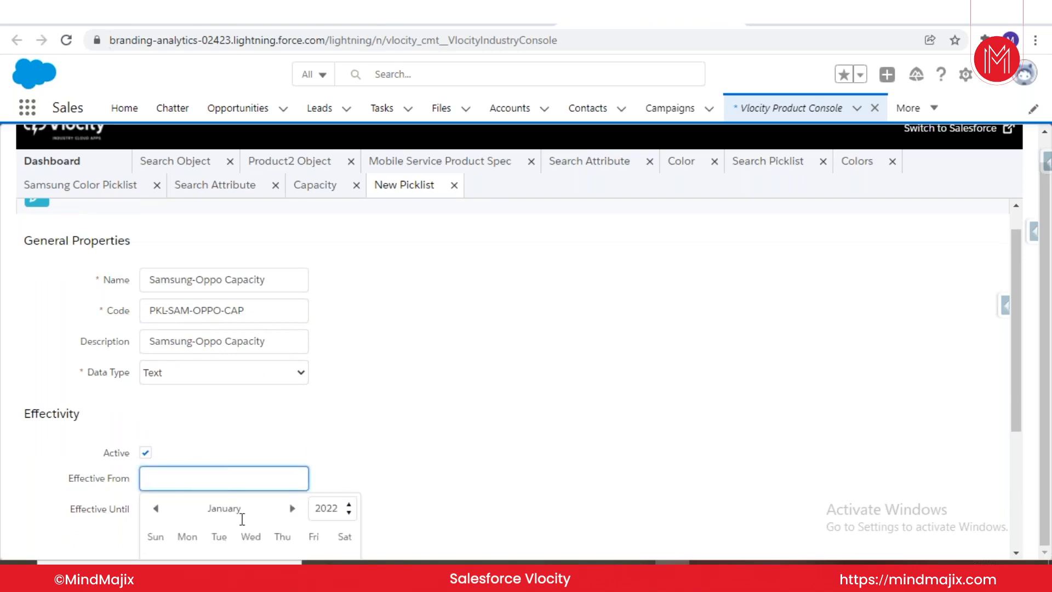
scroll(356, 378, down, 3)
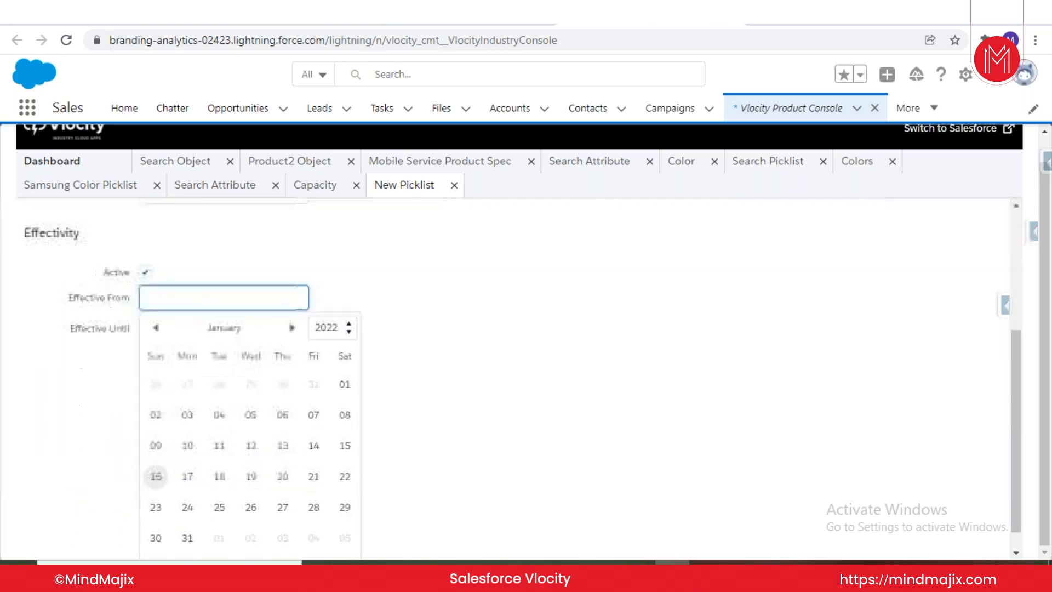
click(344, 385)
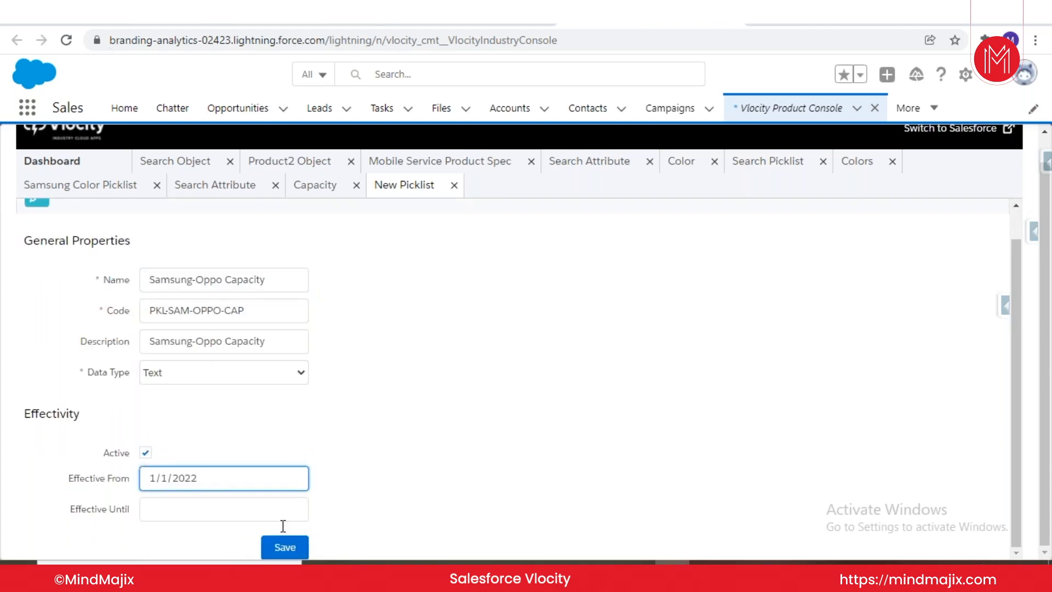
click(281, 547)
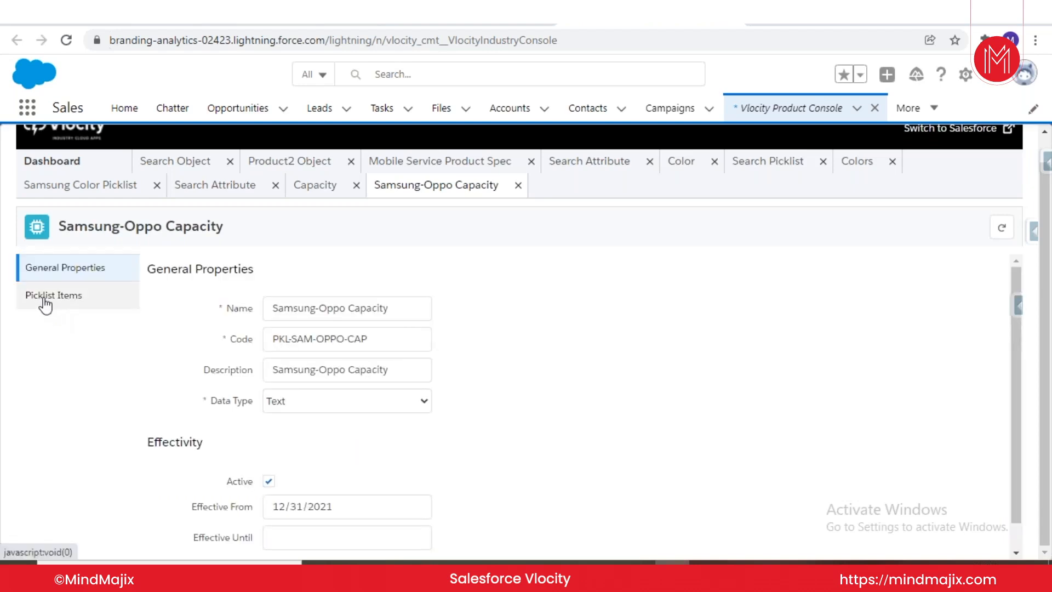
Step: Start a new item in the Samsung-Oppo Capacity picklist with text value and label 32 GB
click(70, 303)
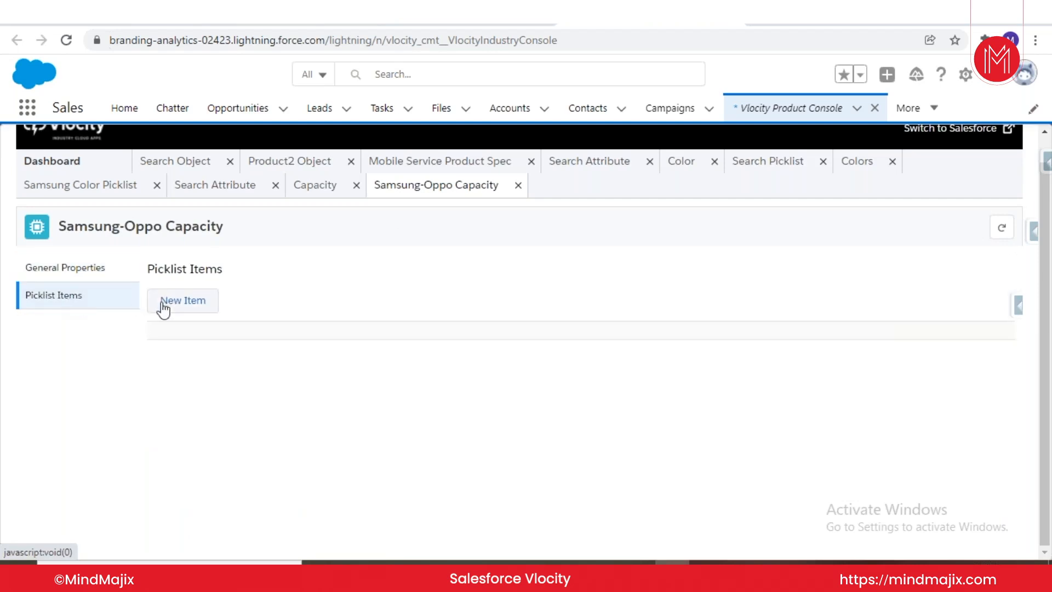
click(199, 308)
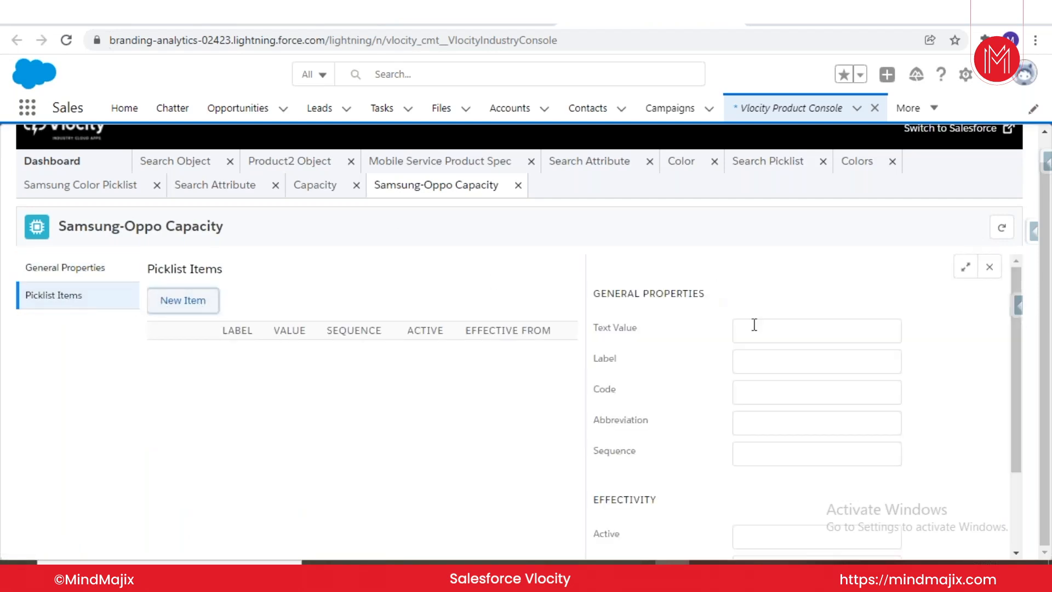
click(755, 327)
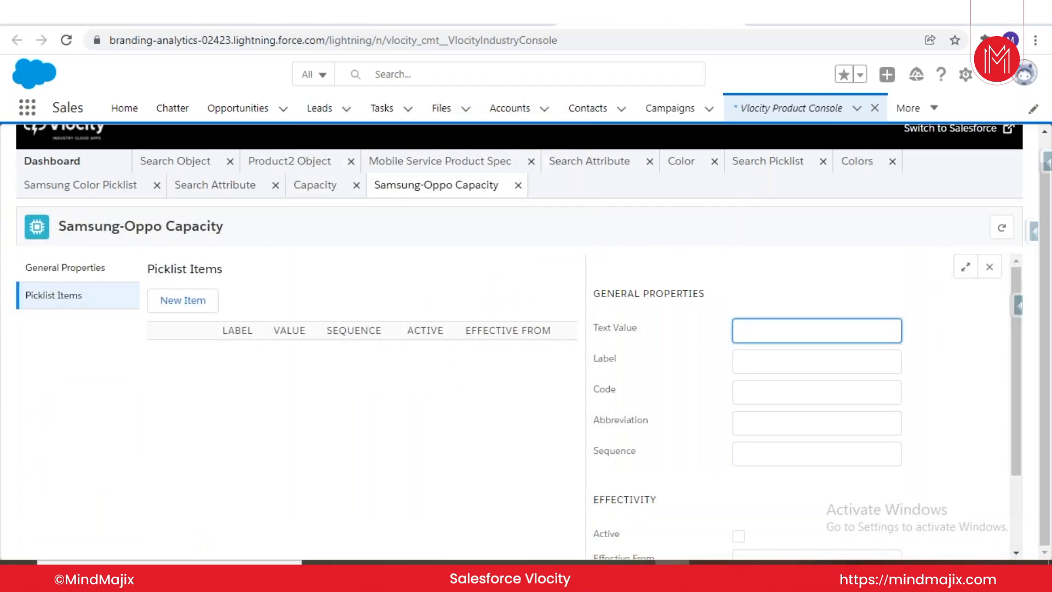
text(32 GB)
key(Tab)
text(32 GB)
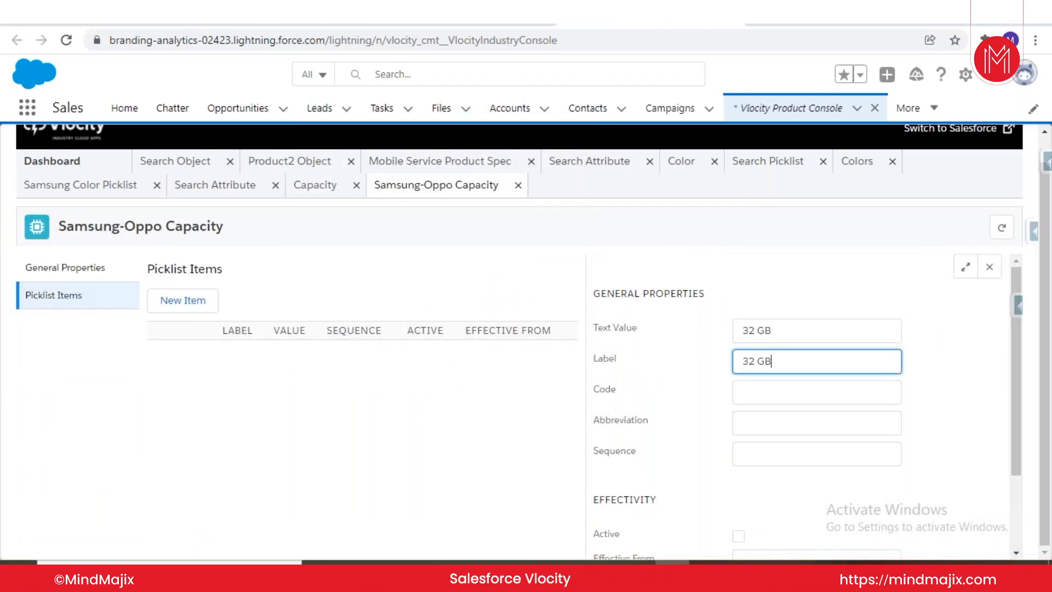
Step: Give the 32 GB item the code PKL-VAL-32GB and the sequence 10
click(756, 391)
text(P)
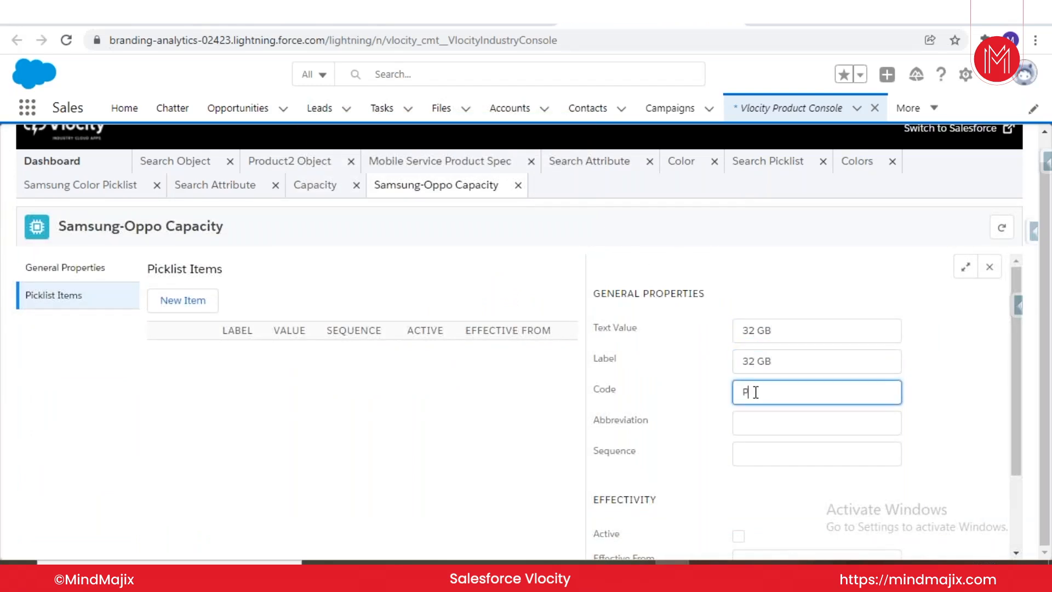
text(KL-VAL-32GB)
click(772, 422)
click(772, 453)
text(10)
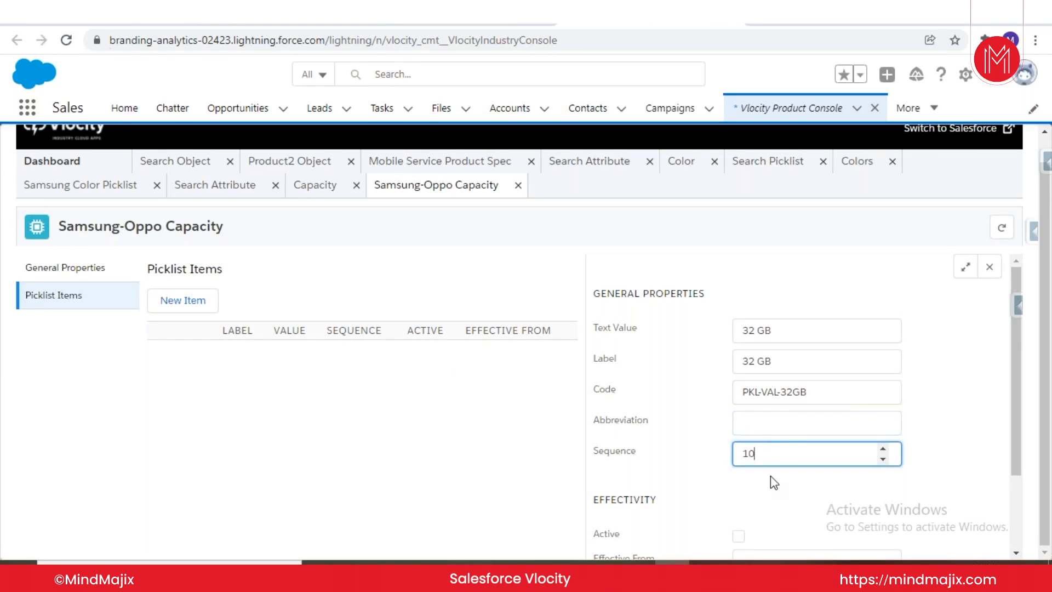
Step: Make the 32 GB item active with an effective-from date of 1/1/2022, and save it
scroll(770, 480, down, 2)
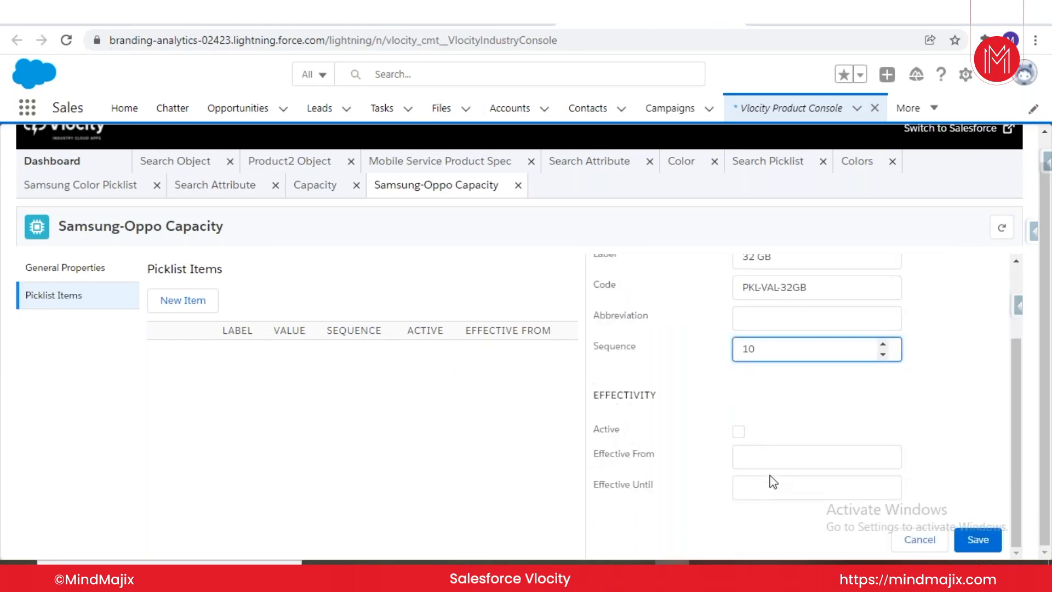
click(739, 432)
click(739, 431)
click(762, 456)
click(762, 456)
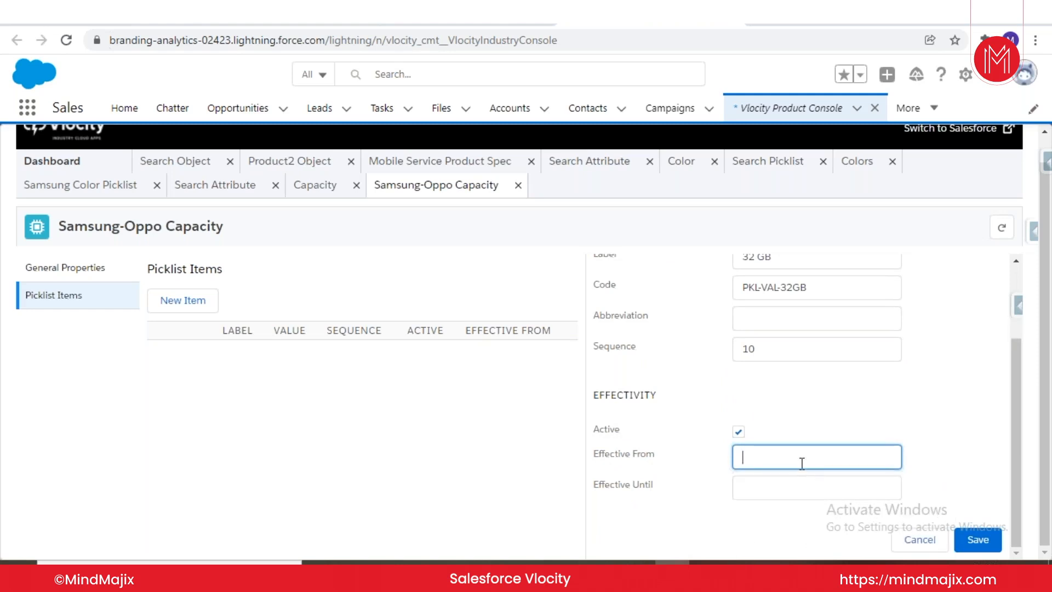
click(850, 452)
click(850, 452)
click(850, 451)
scroll(1009, 415, down, 2)
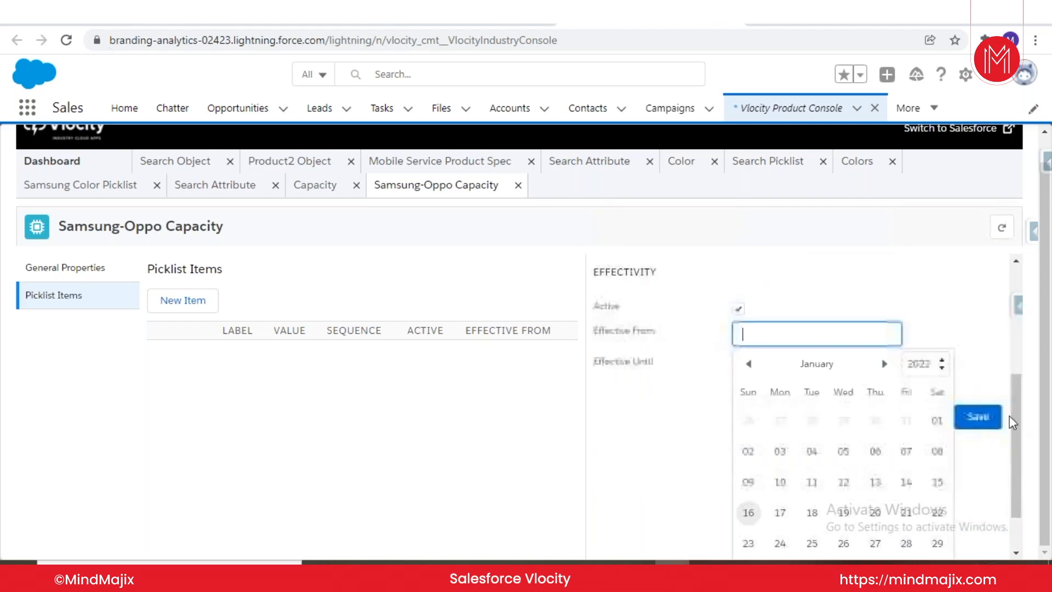
click(938, 420)
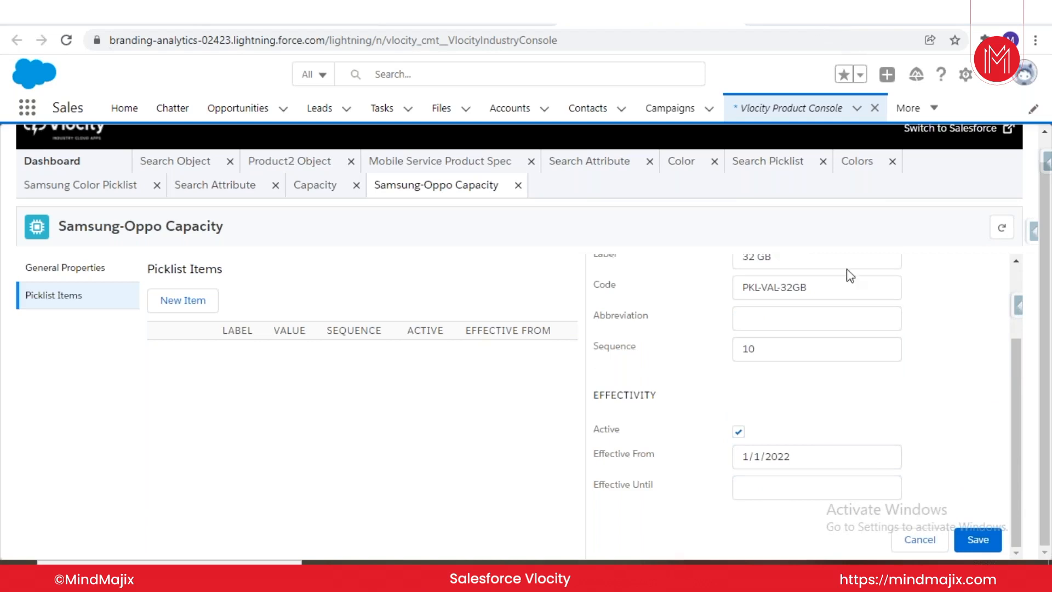
click(978, 541)
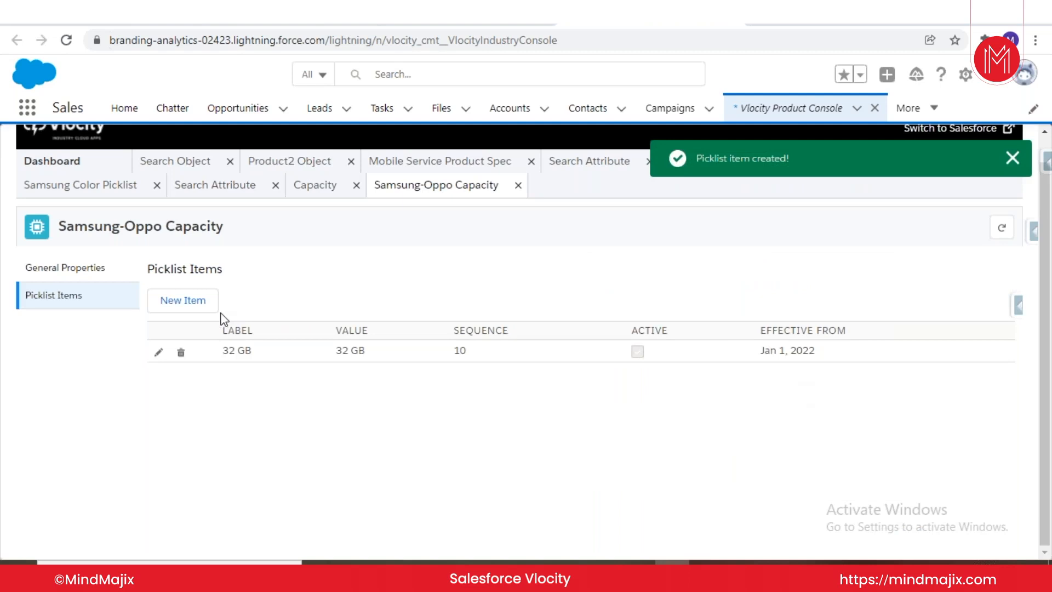
Step: Start another picklist item with text value and label 64 GB
click(192, 301)
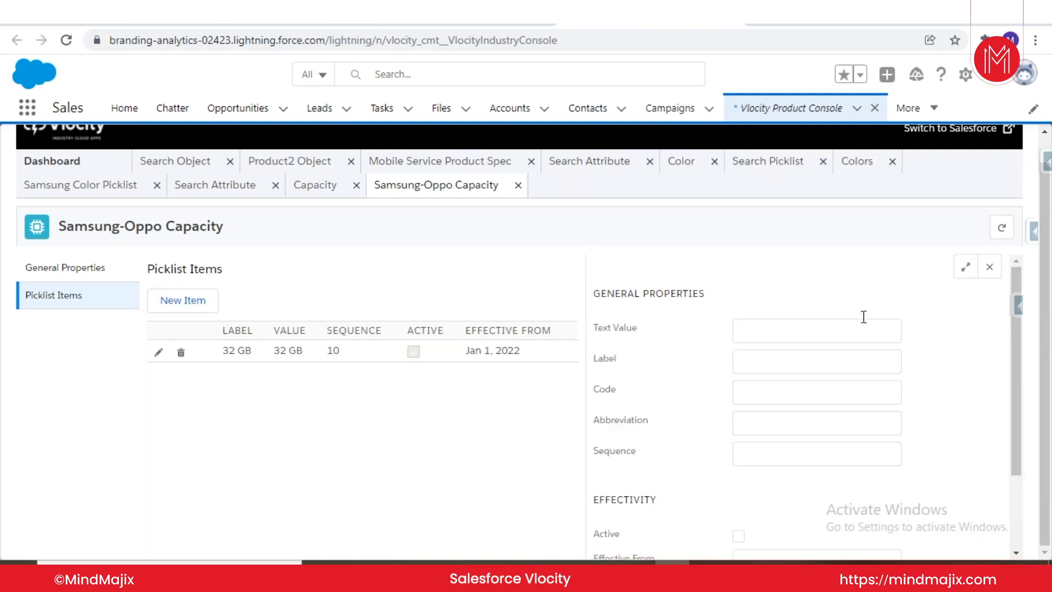
click(829, 324)
text(64 GB)
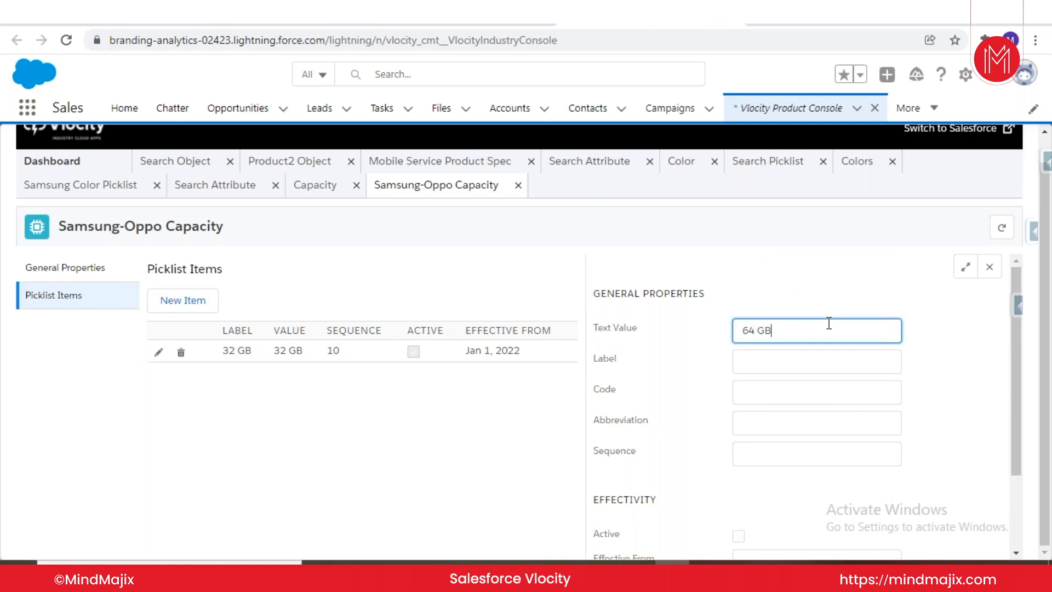
key(Tab)
text(64 GB)
Step: Give the 64 GB item the code PKL-VAL-64GB and the sequence 20
key(Tab)
text(PK)
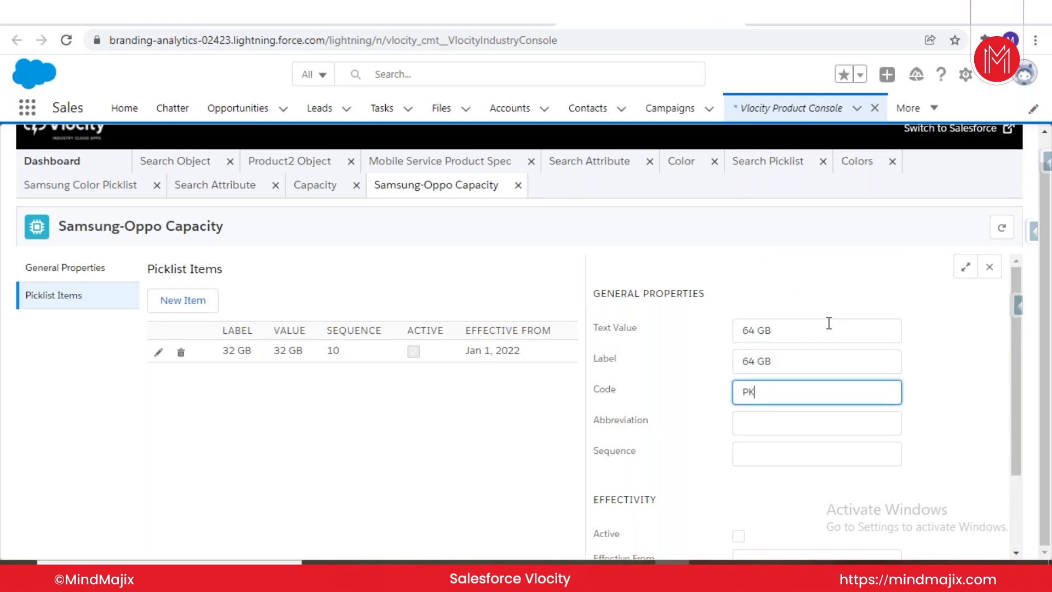
text(L-VAL-64GB)
click(758, 453)
text(20)
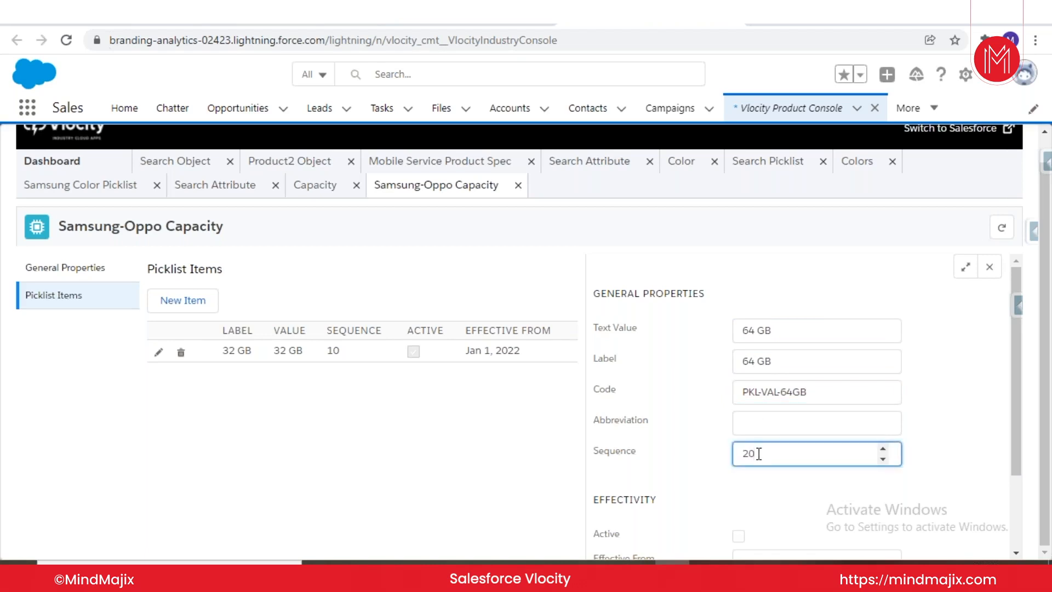
Step: Make the 64 GB item active with an effective-from date of 1/5/2022, and save it
key(Tab)
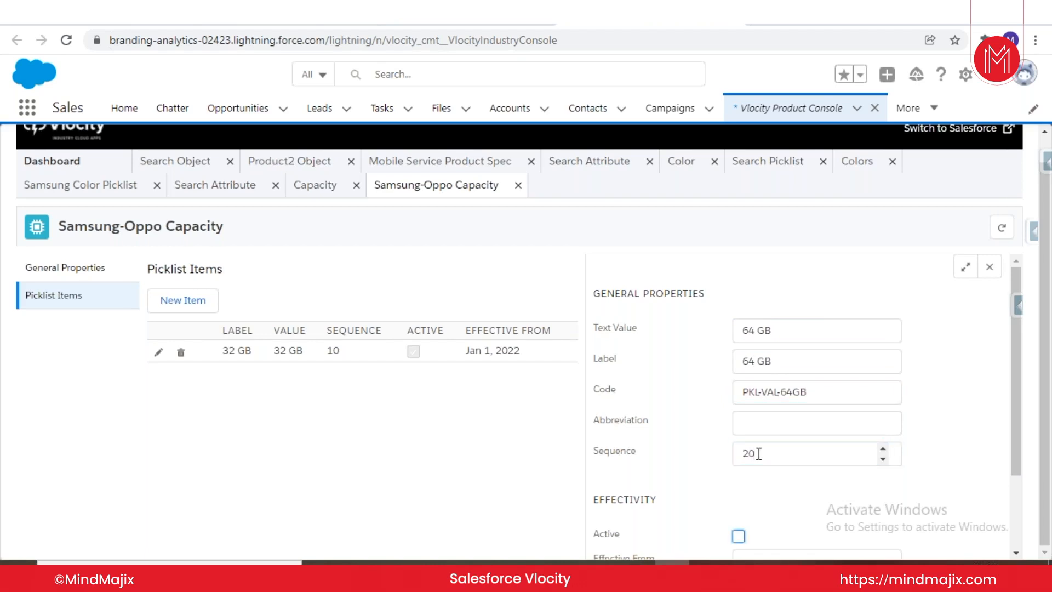
scroll(789, 512, down, 2)
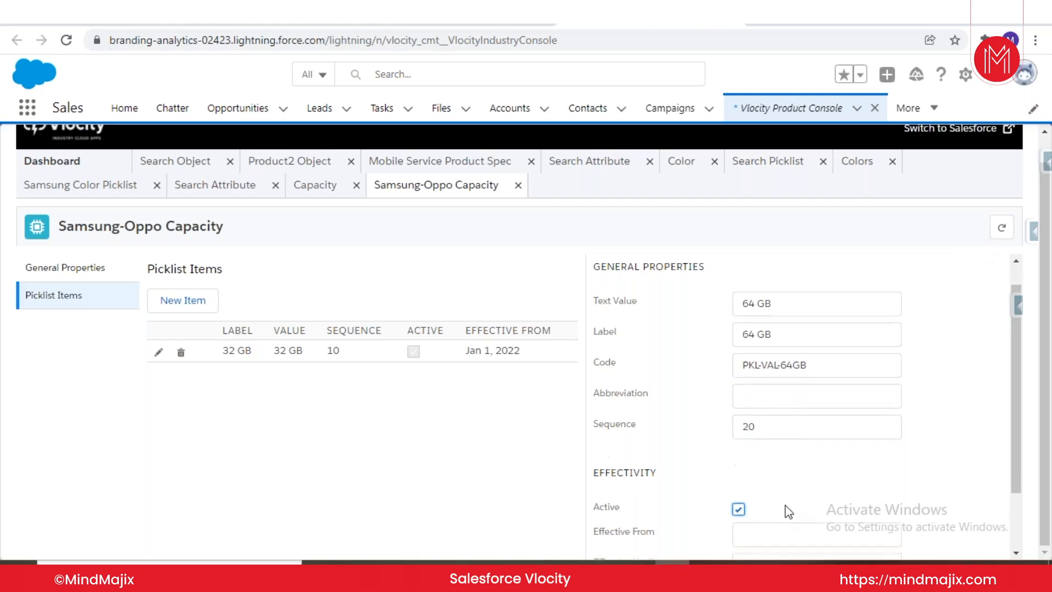
click(808, 451)
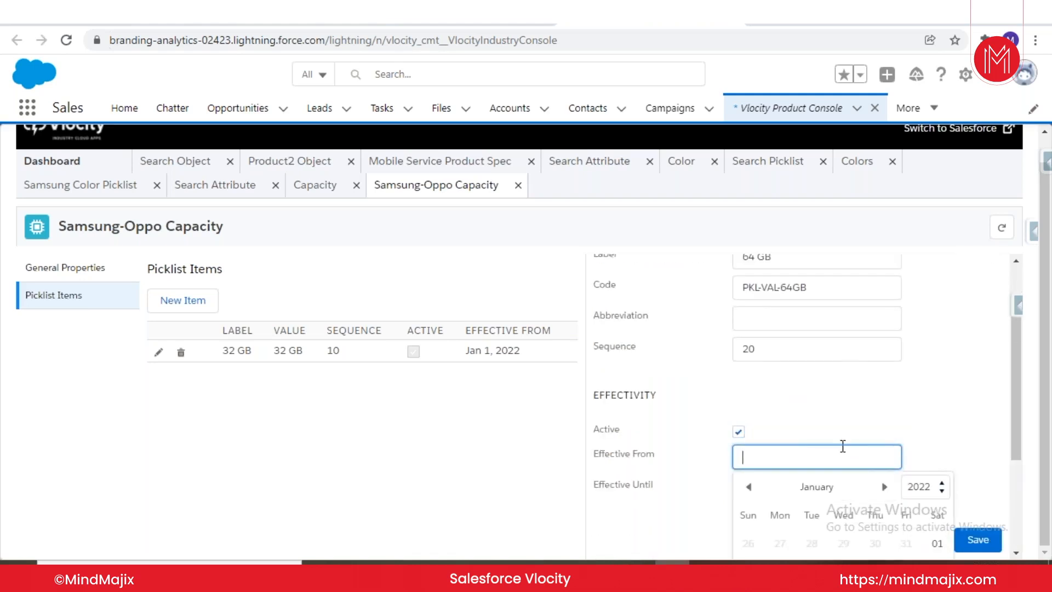
scroll(843, 445, down, 3)
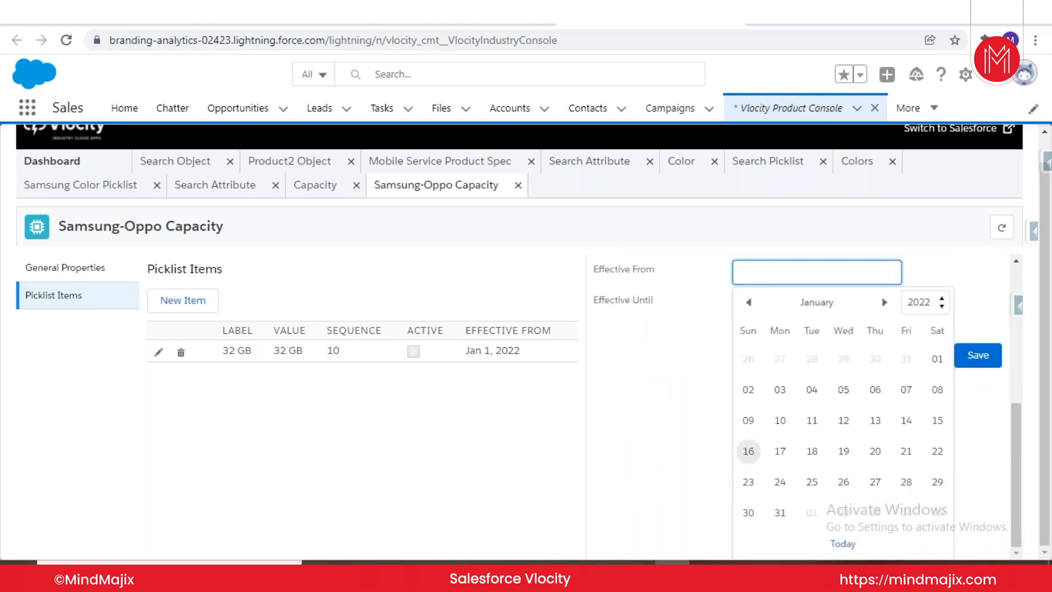
click(843, 389)
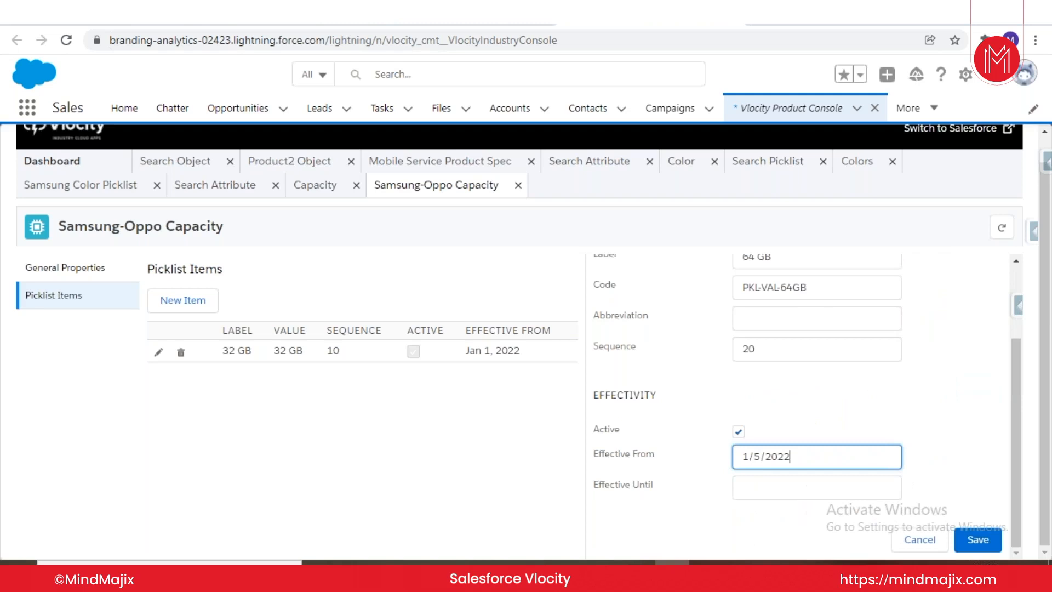
click(979, 542)
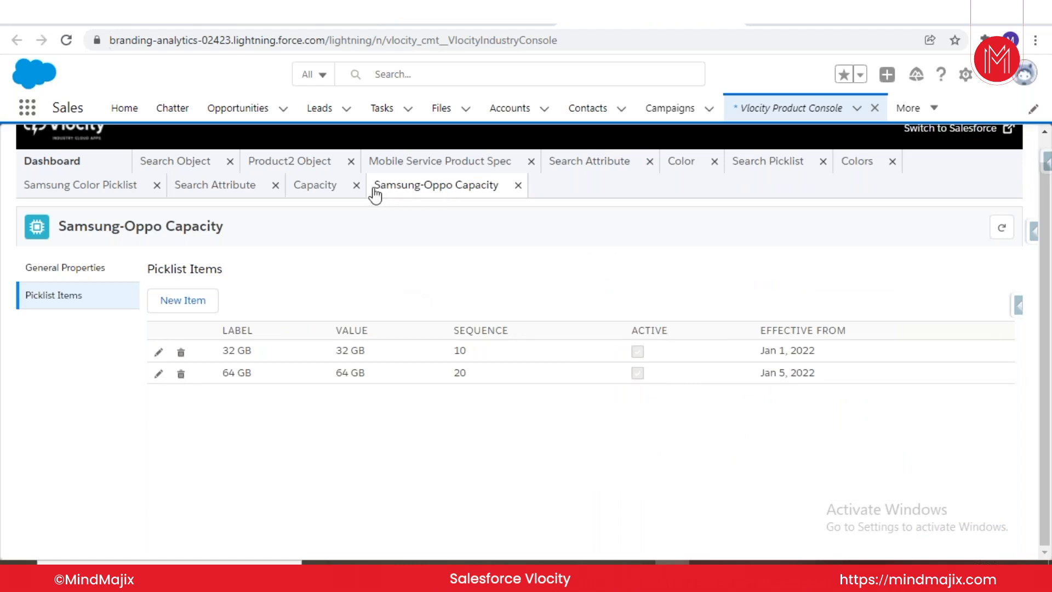
Step: Close the open Capacity, Colors and Search Picklist pages and the Search Attribute page beside Capacity
click(357, 186)
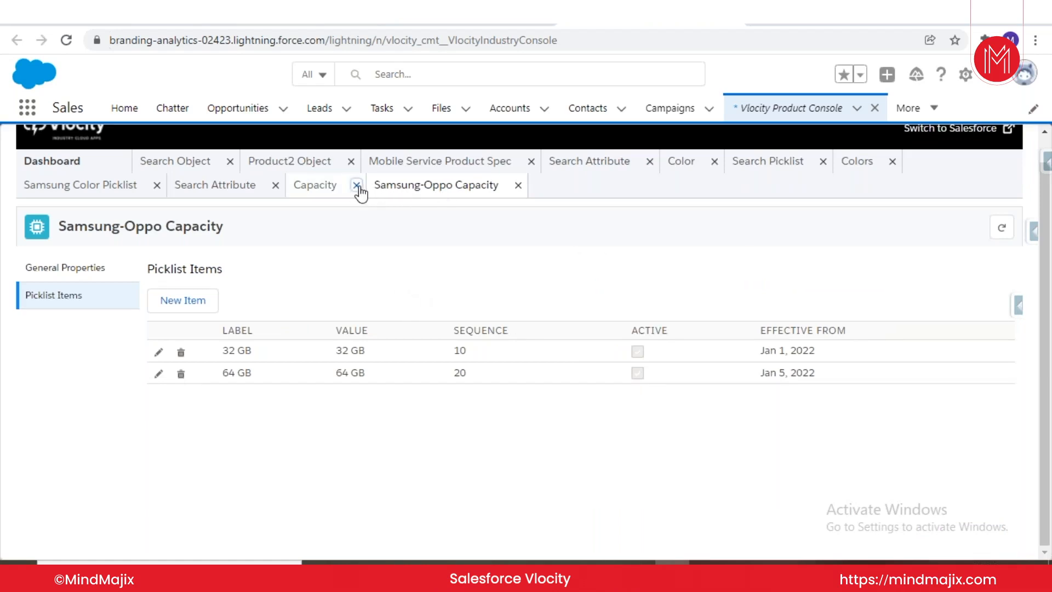
click(275, 185)
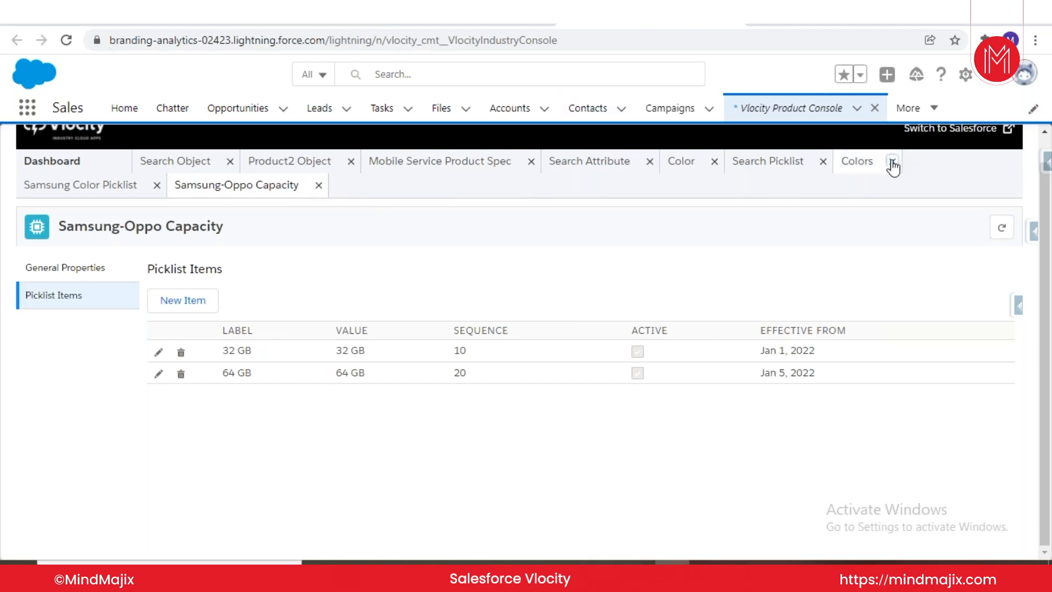
click(892, 163)
click(823, 162)
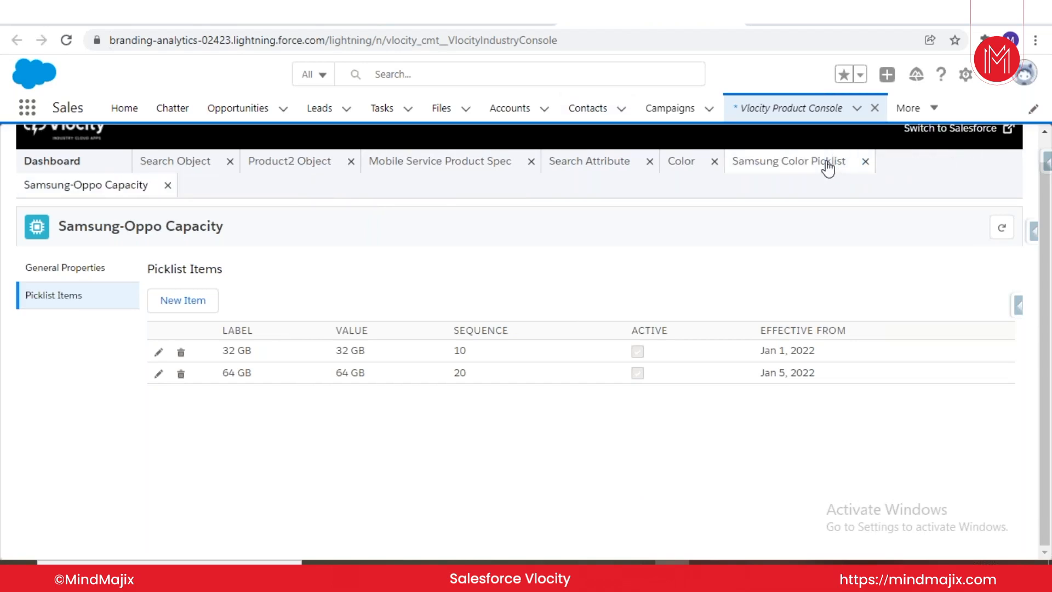
Step: Review the open Mobile Service Product Spec, Product2 Object, dashboard and object search pages
click(463, 170)
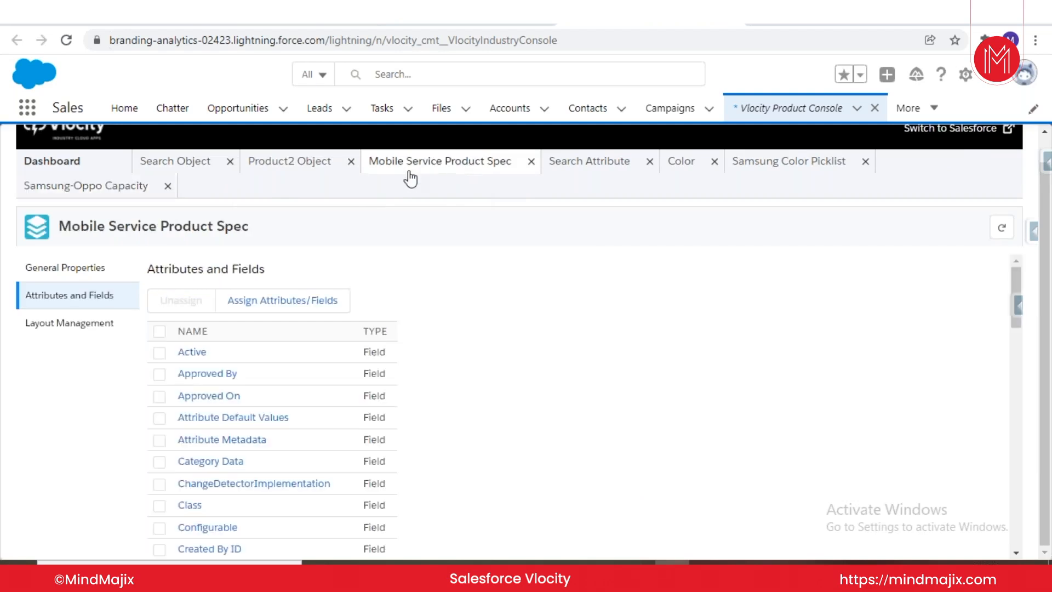
click(297, 171)
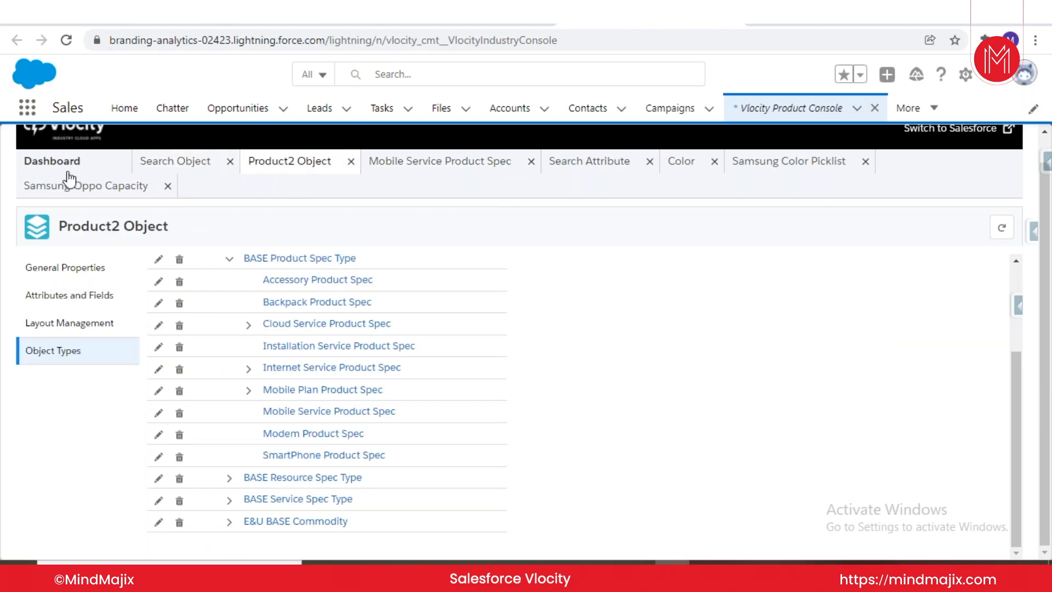
click(52, 161)
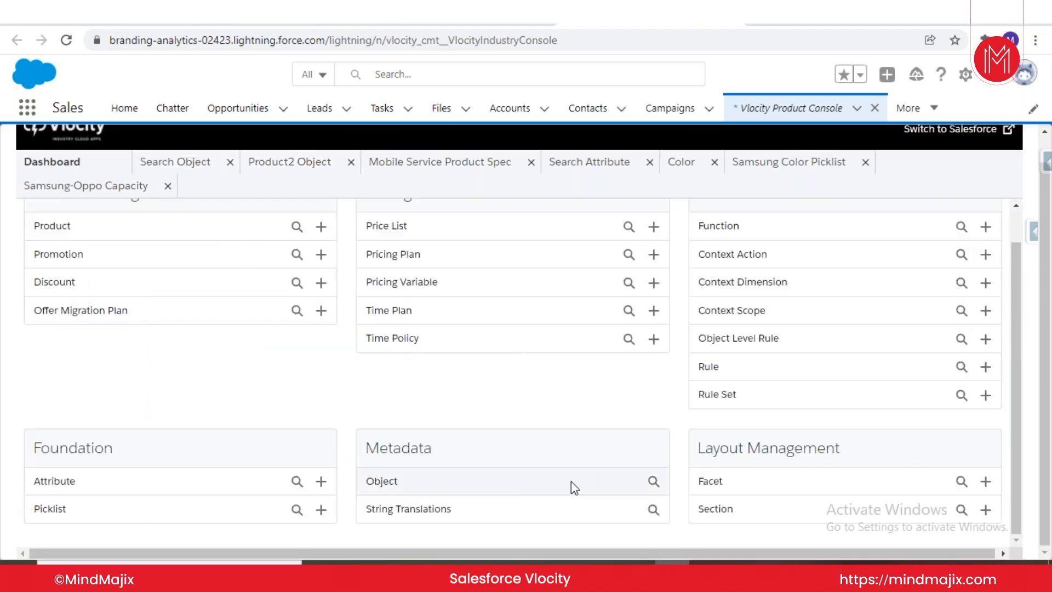
click(207, 165)
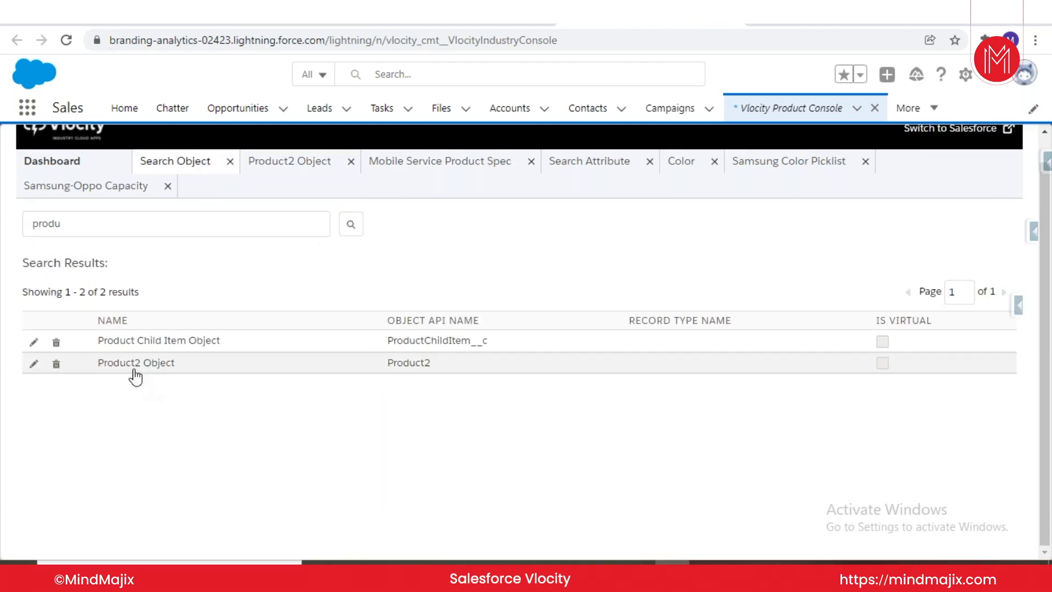
click(313, 160)
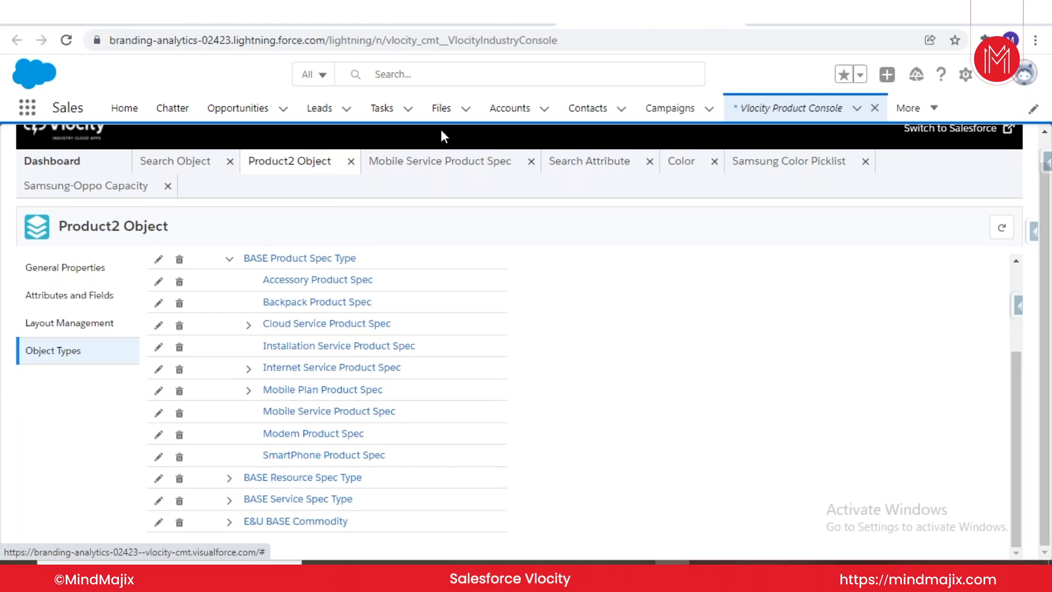
Step: Assign the Capacity and Color attributes to the Mobile Service Product Spec
click(428, 170)
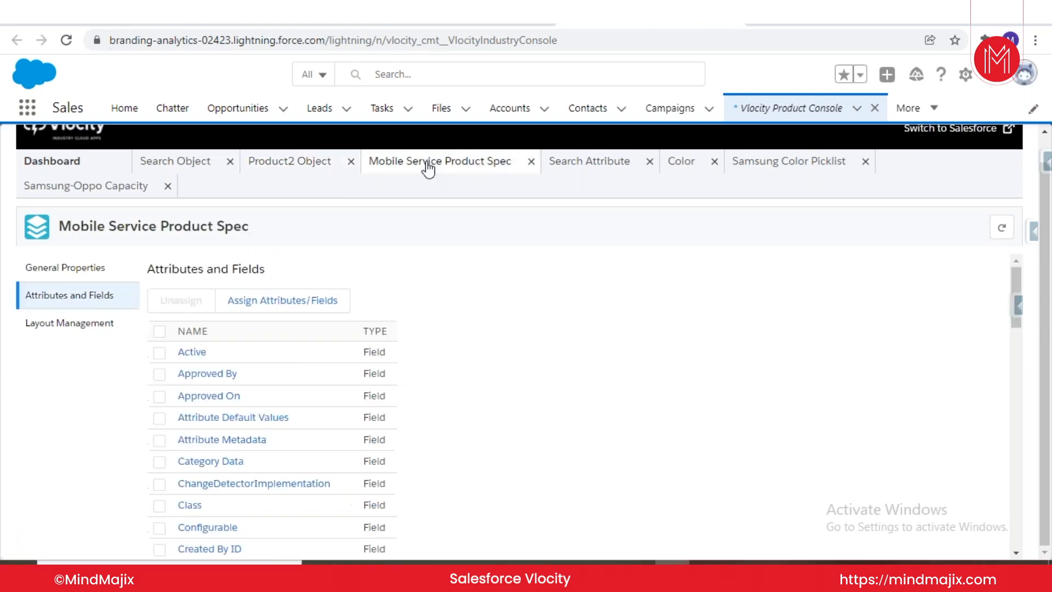
click(293, 310)
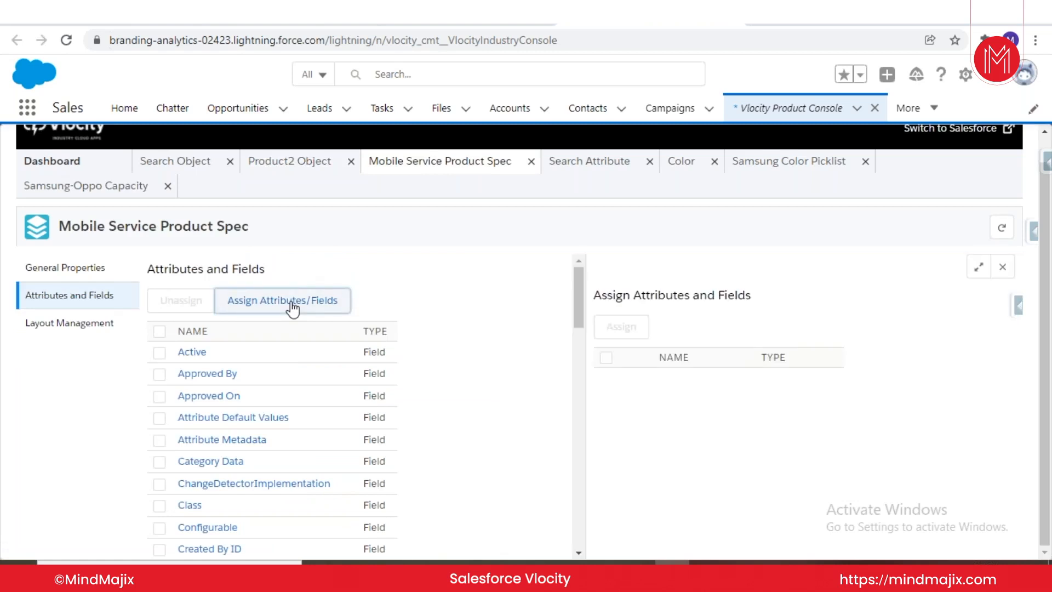
click(606, 444)
click(605, 423)
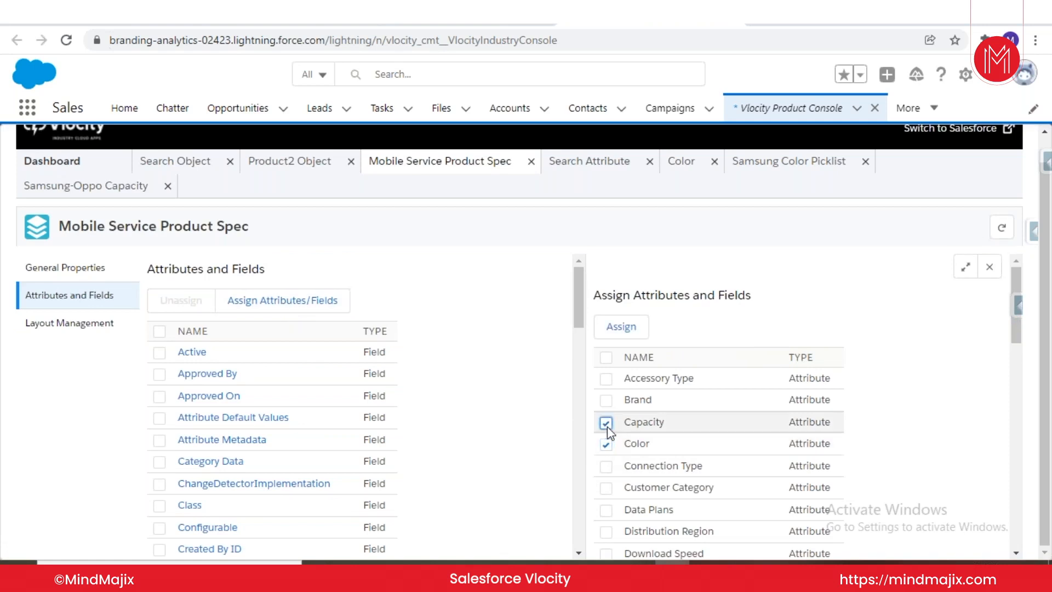
click(623, 329)
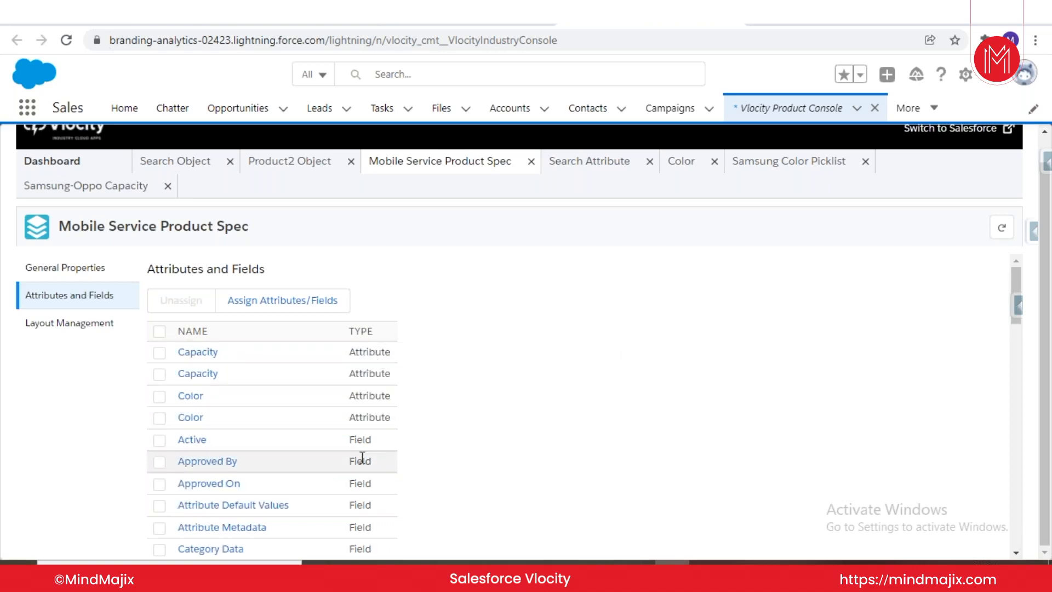
Step: Unassign one of the duplicate Capacity entries and one of the duplicate Color entries from the Mobile Service Product Spec
click(160, 355)
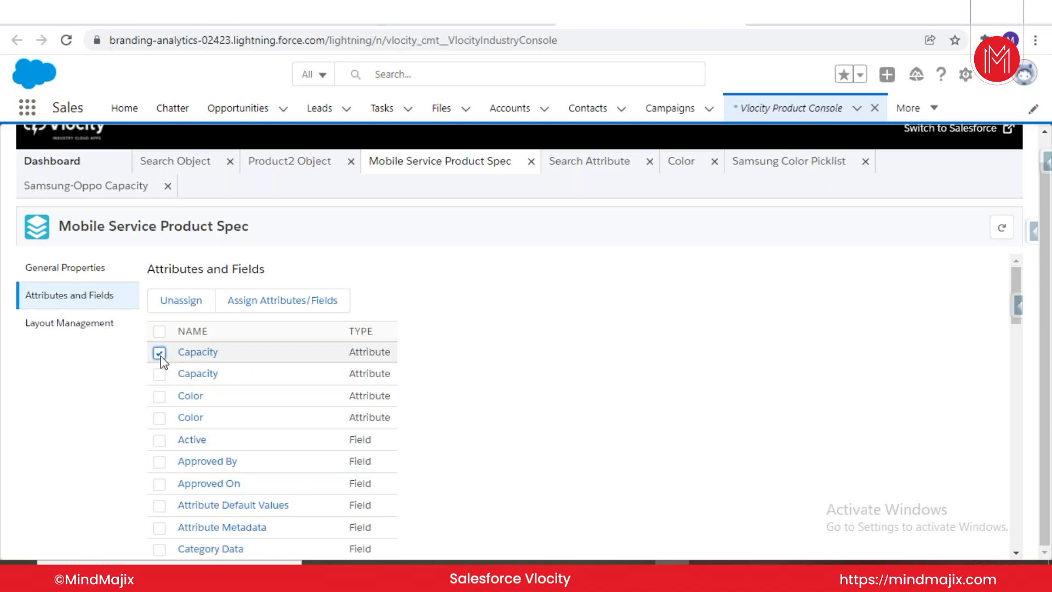
click(165, 400)
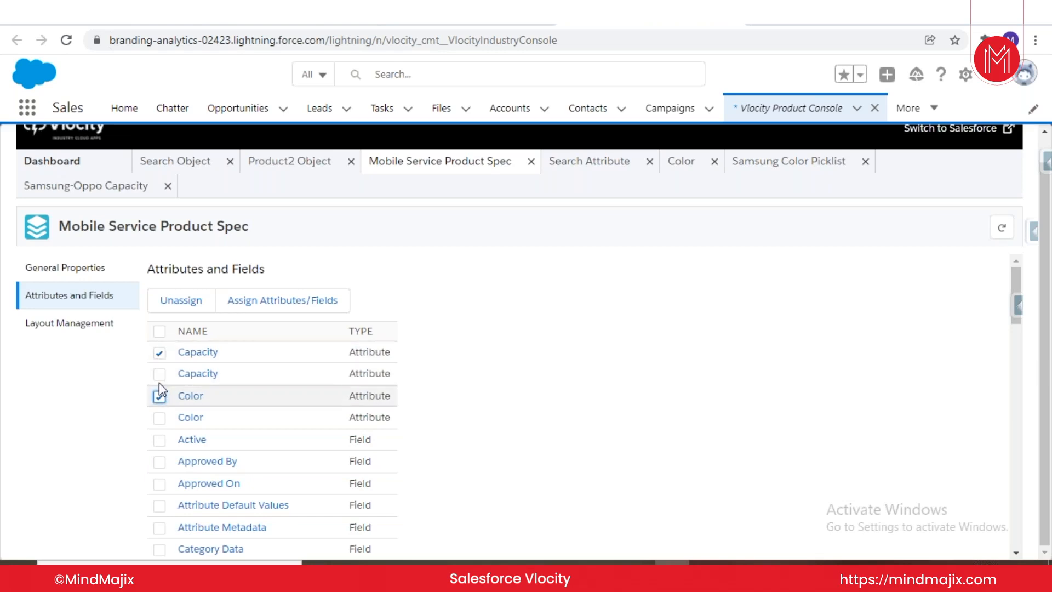
click(190, 301)
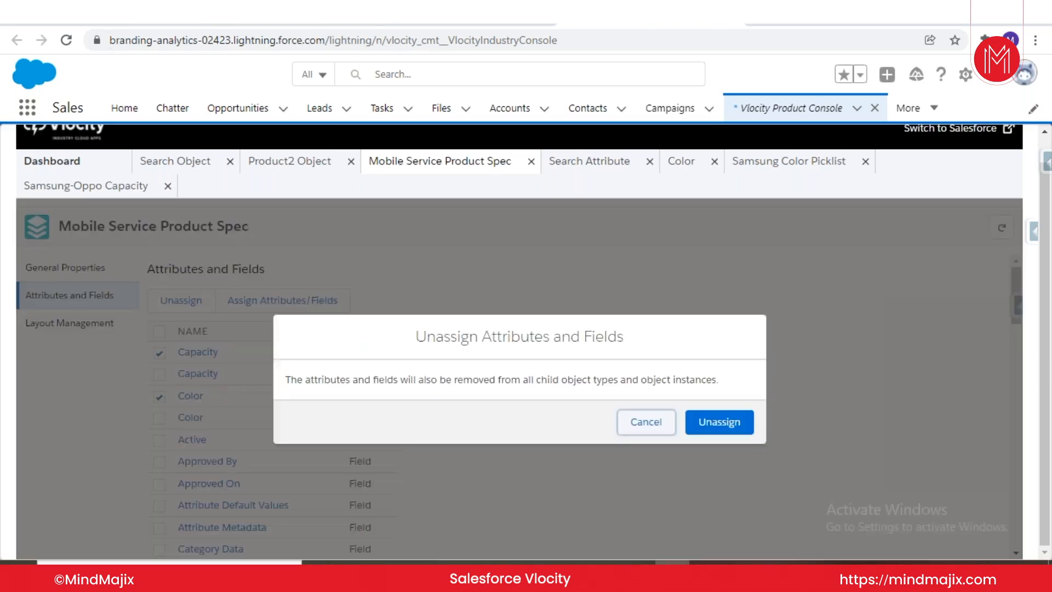
click(720, 422)
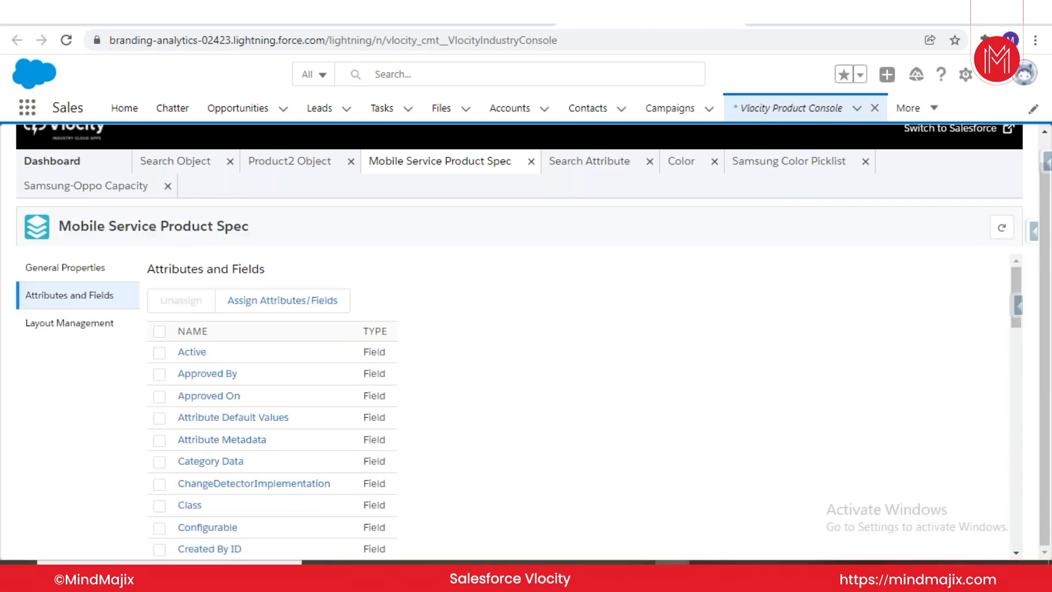
Step: Reassign the Capacity and Color attributes to the Mobile Service Product Spec and check its attribute and field list
click(307, 310)
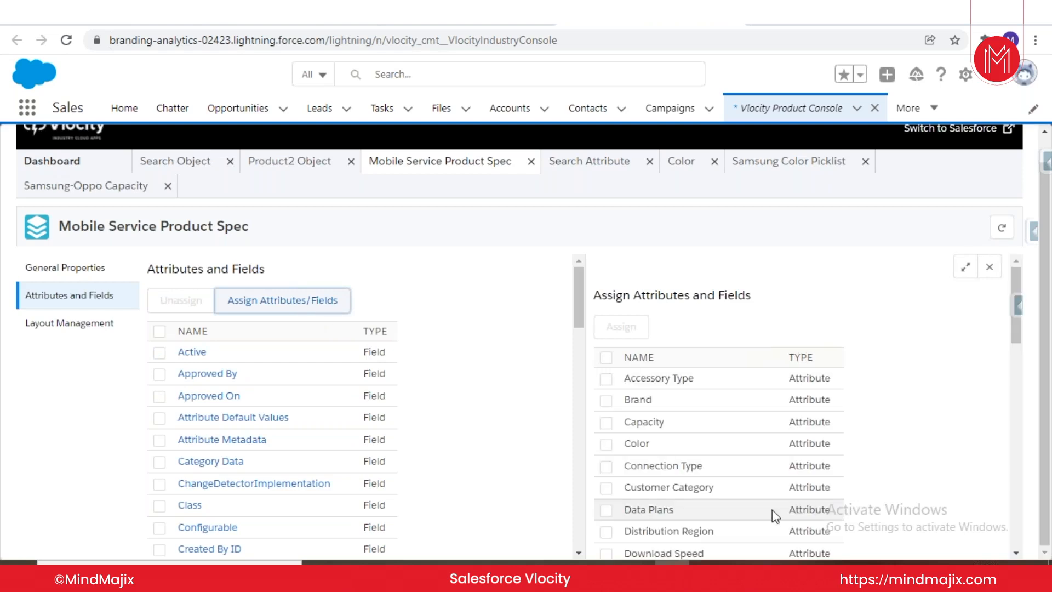
click(606, 444)
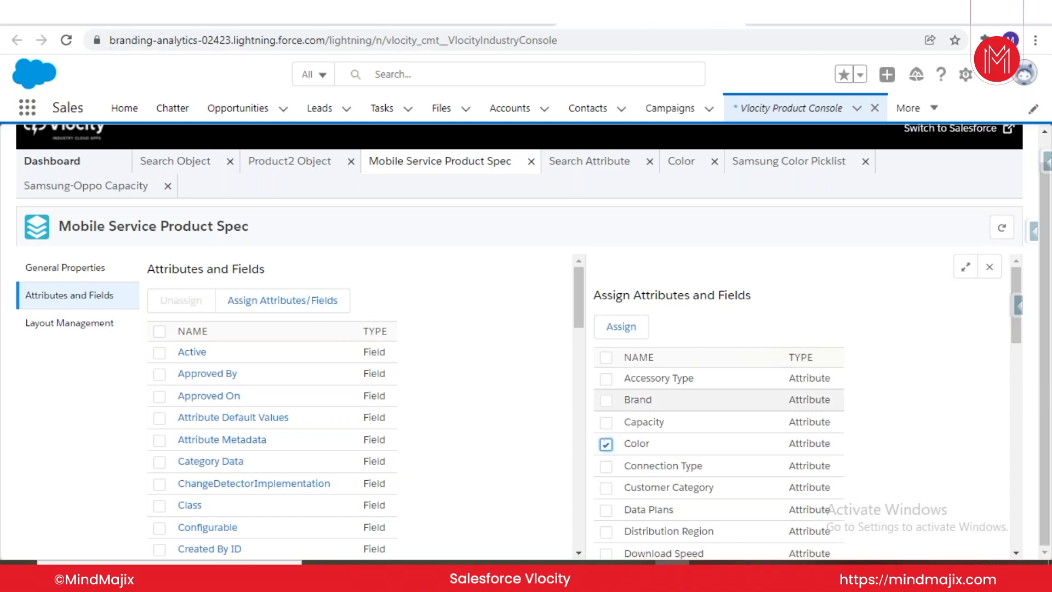
click(606, 423)
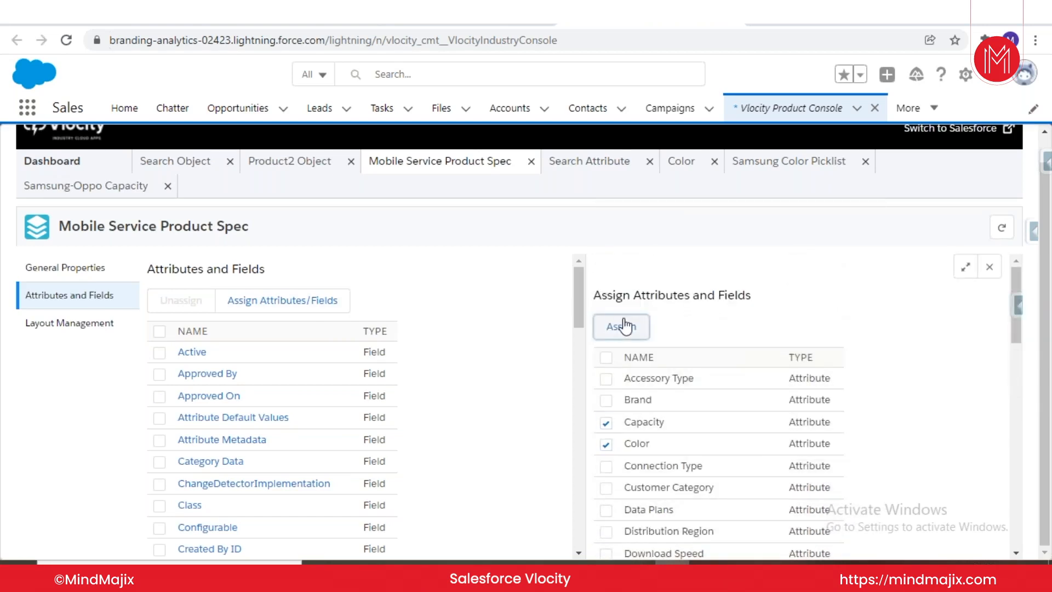
click(625, 327)
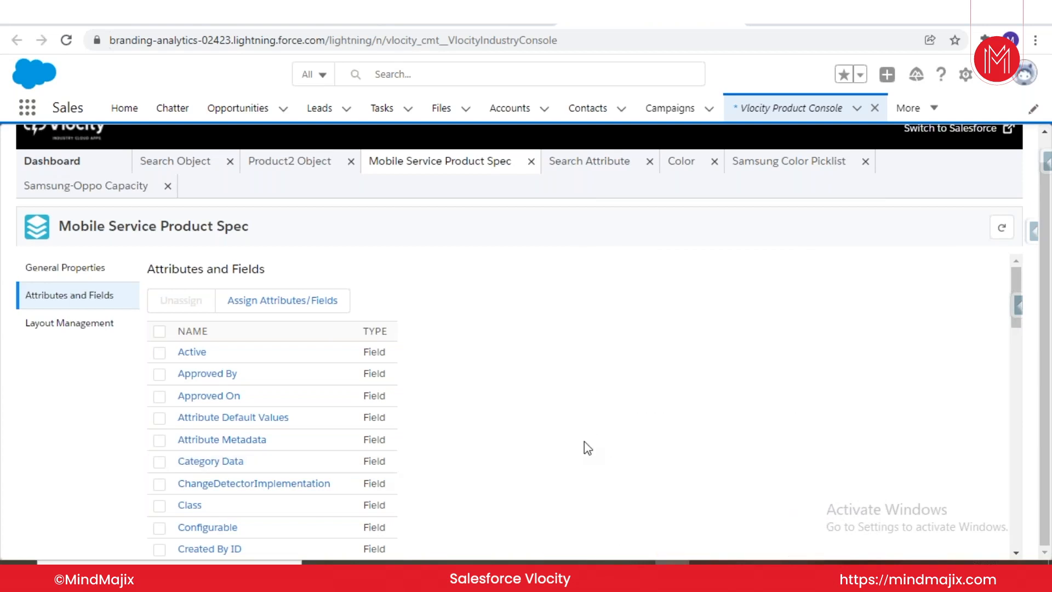
scroll(584, 448, down, 20)
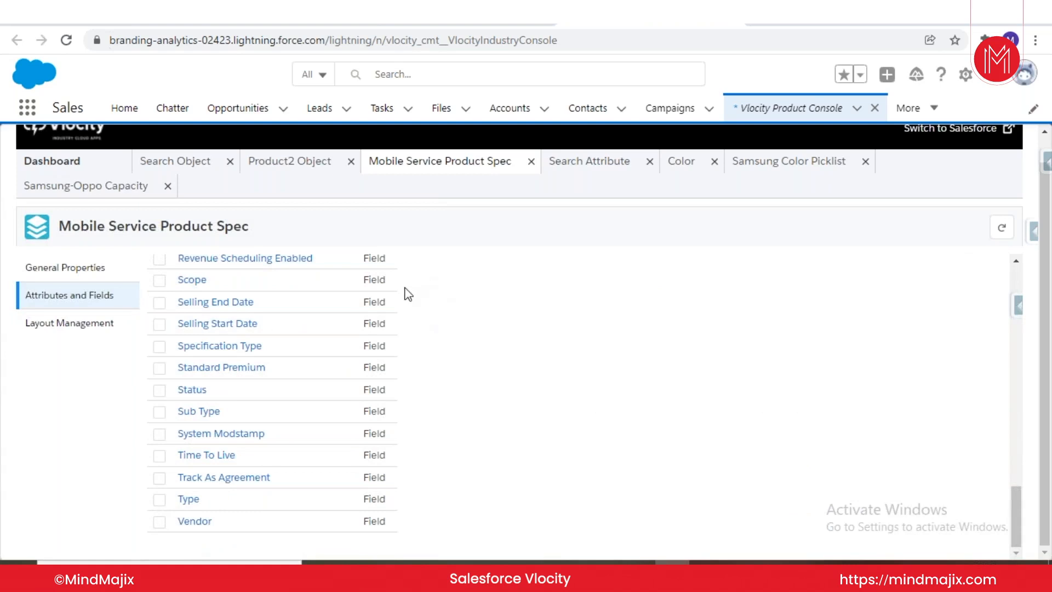
scroll(396, 375, up, 20)
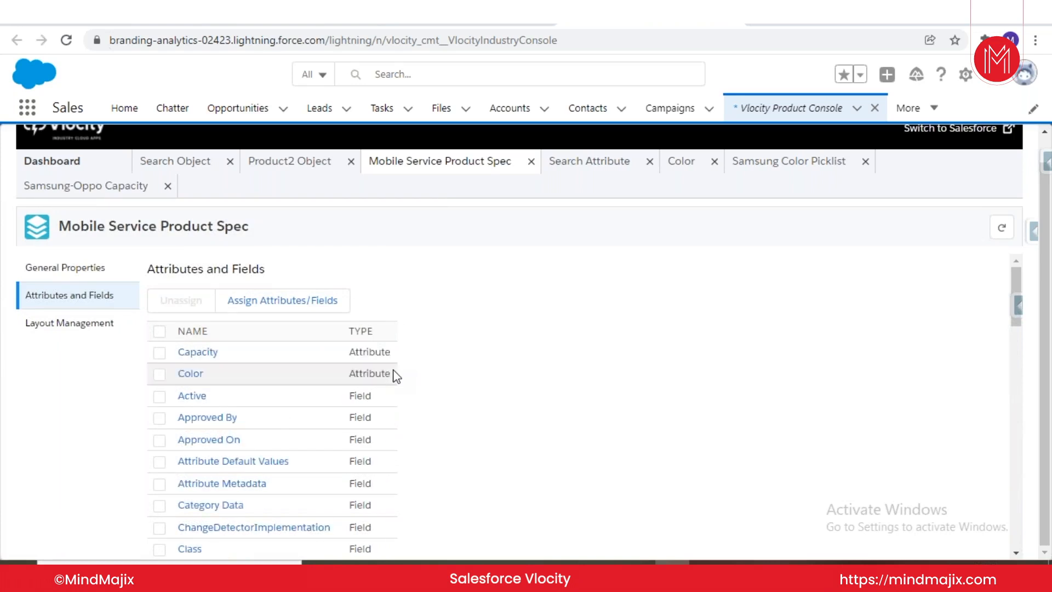
Step: Look through the value options in the assigned Capacity attribute's metadata and mark the attribute as required
click(193, 354)
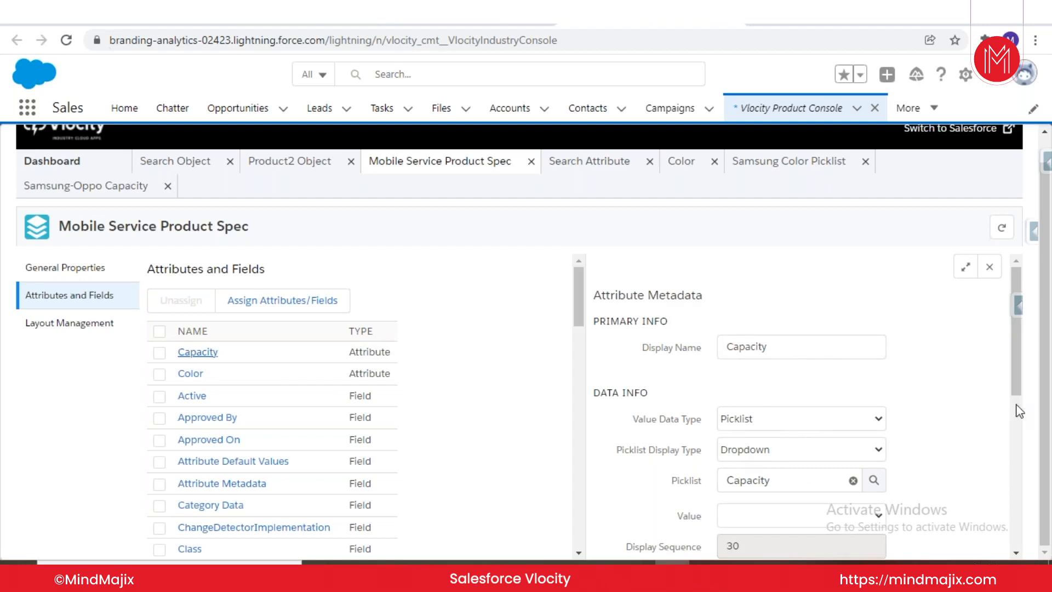
scroll(956, 443, down, 4)
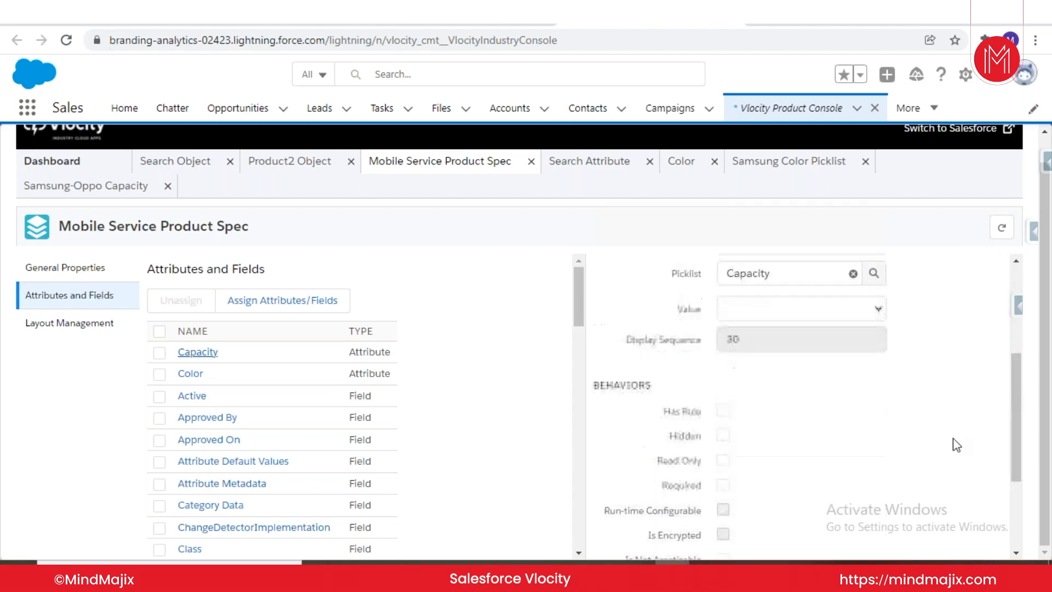
click(818, 318)
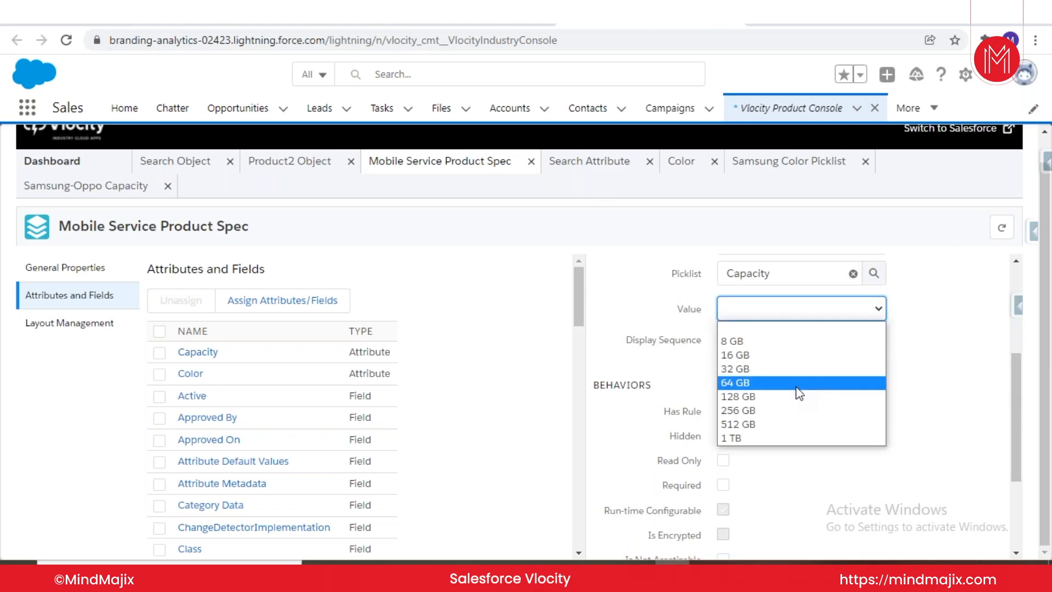
click(837, 491)
click(837, 491)
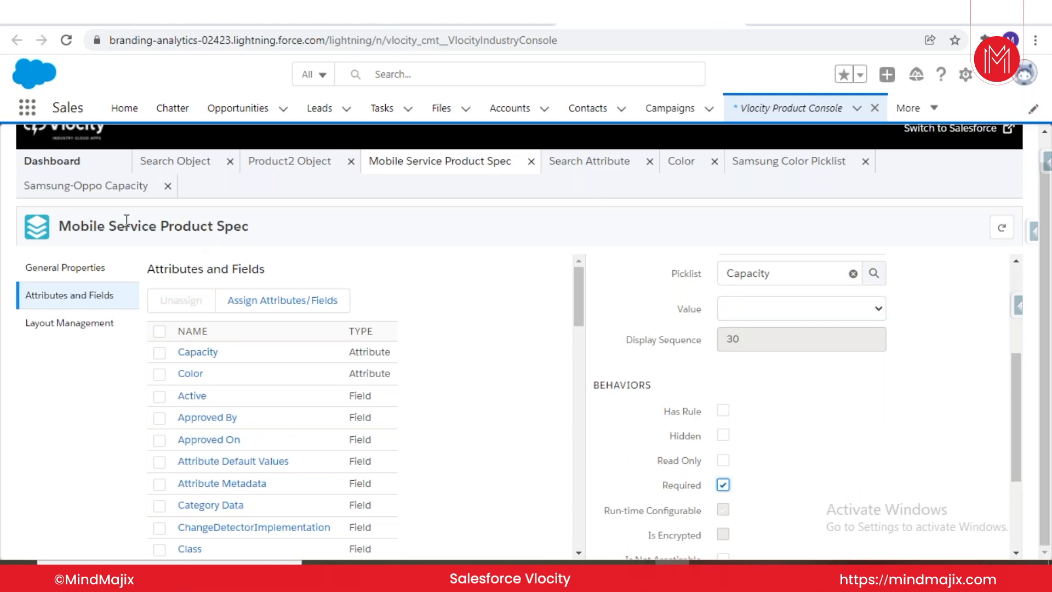
Step: Start a new product from the dashboard with the object type Mobile Service Product Spec
click(97, 165)
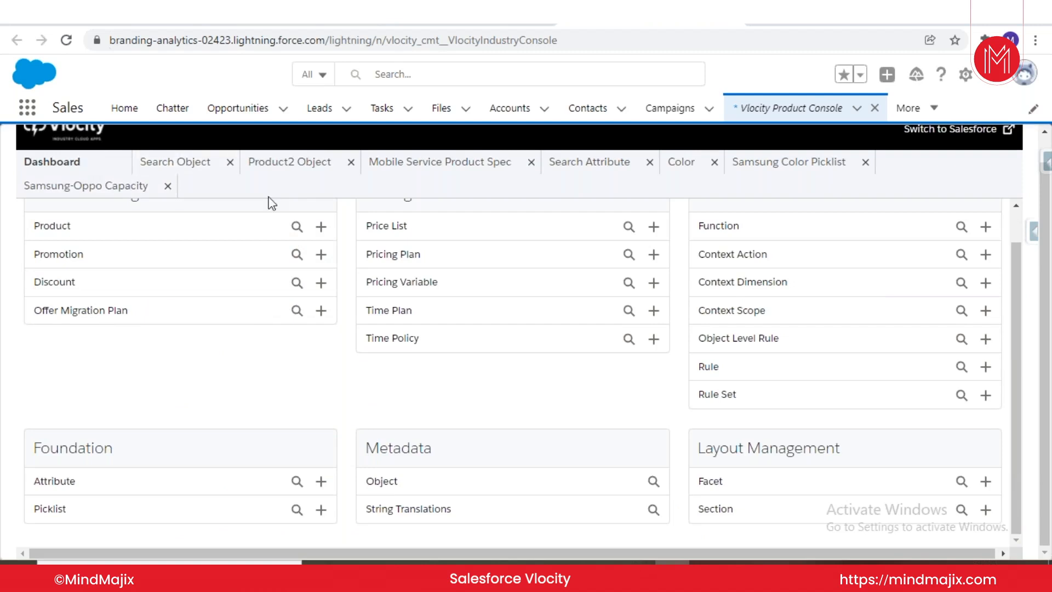
click(321, 226)
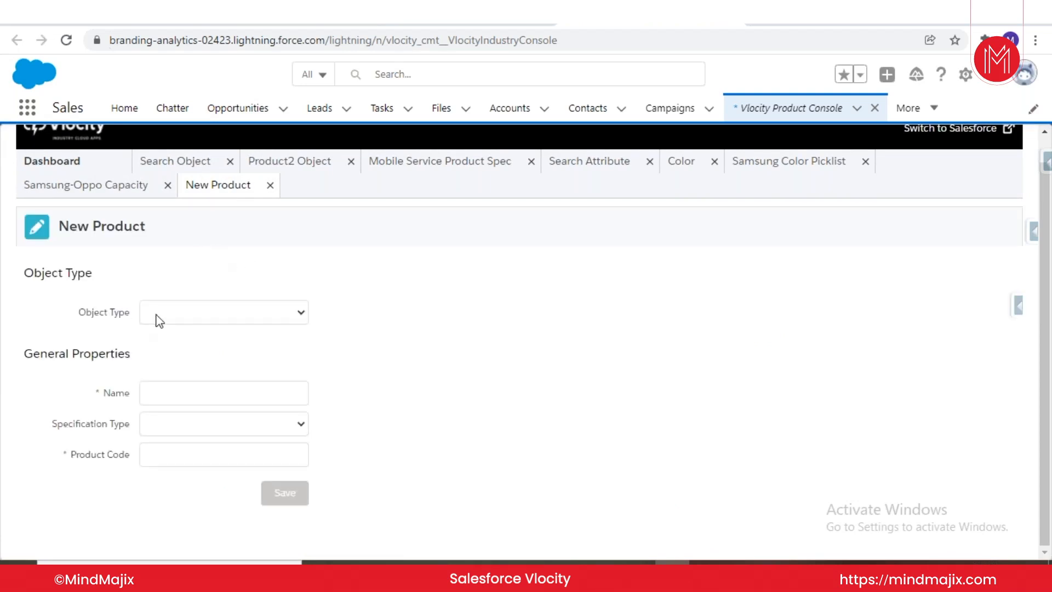
click(173, 320)
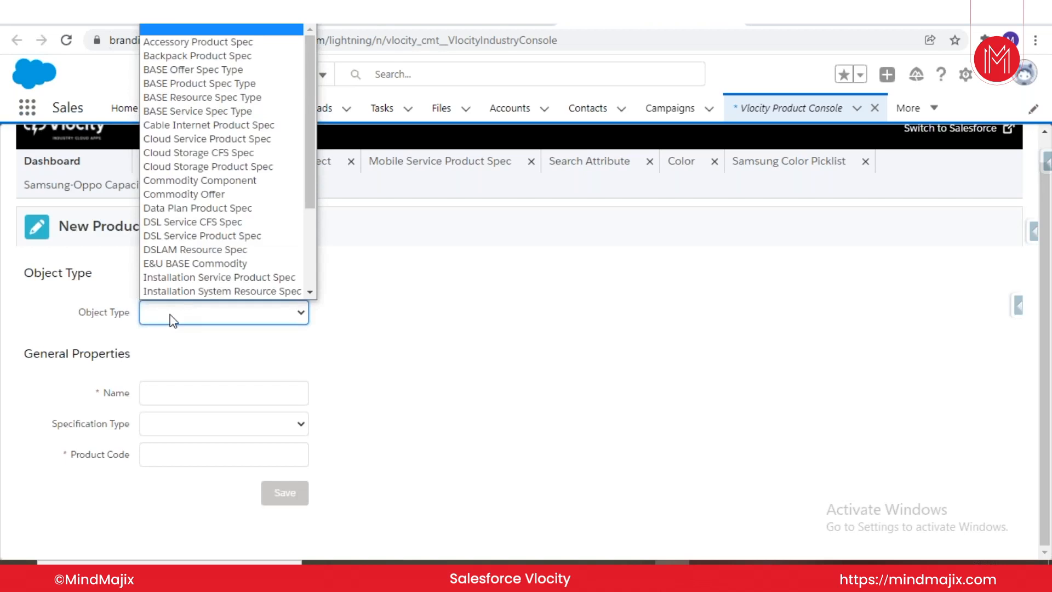
scroll(184, 242, down, 1)
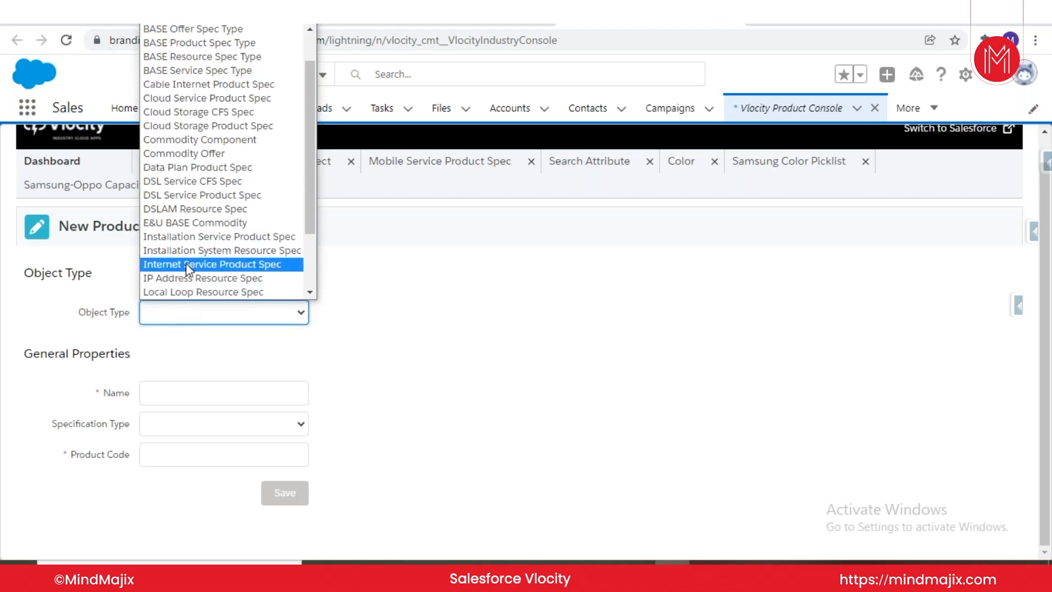
scroll(185, 264, down, 2)
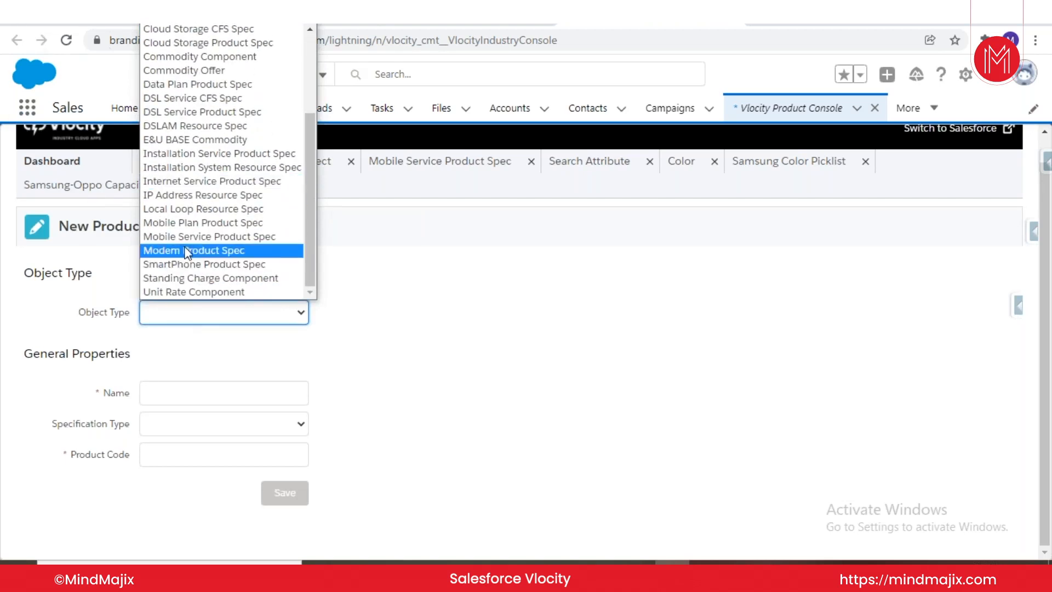
click(173, 237)
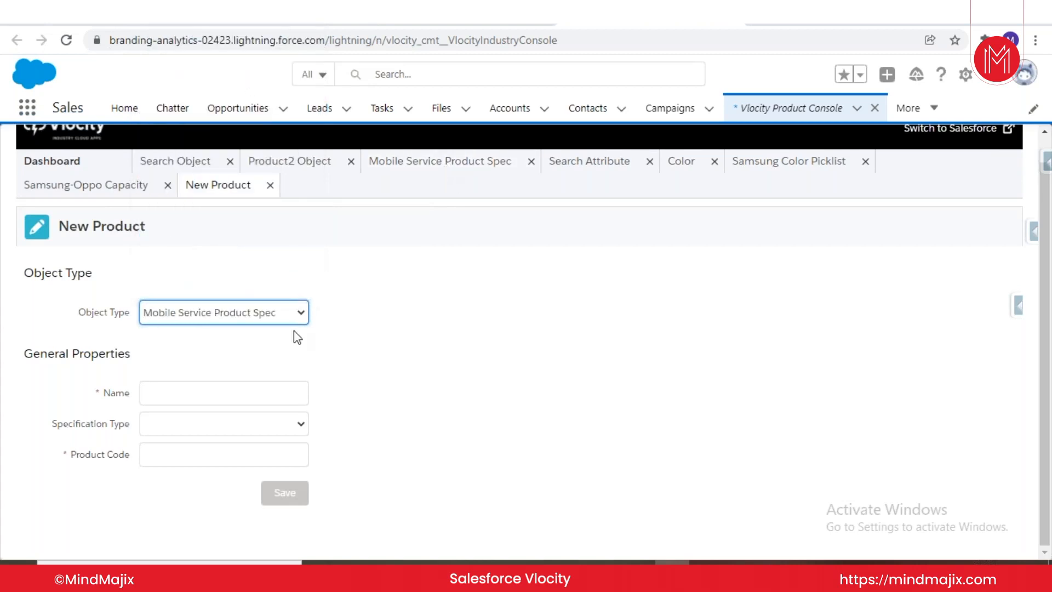
Step: Name the new product Samsung Demo
click(246, 392)
text(Sams)
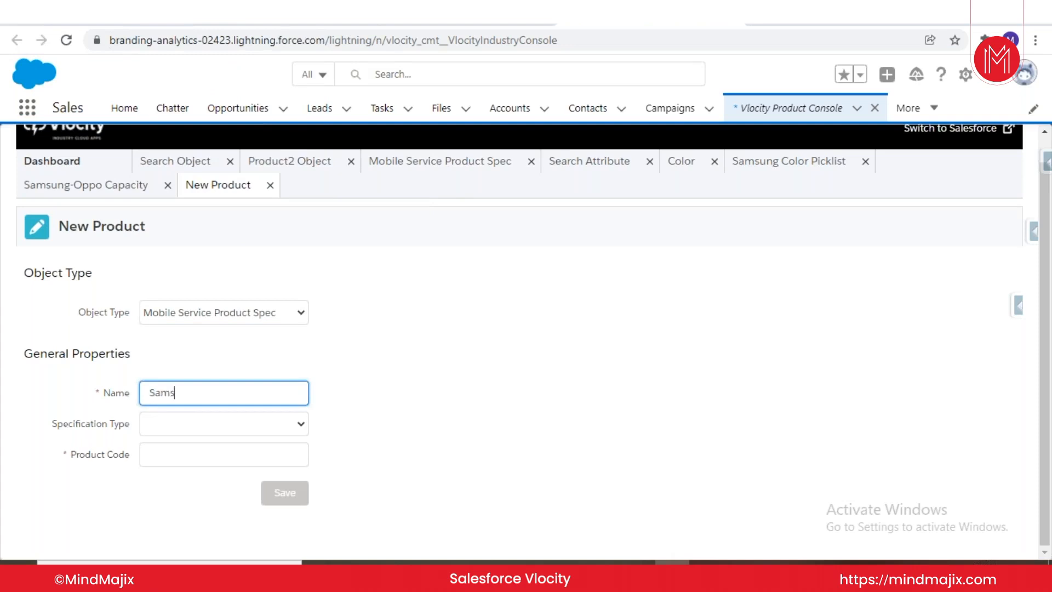
text(ung dEMO)
key(BackSpace)
key(BackSpace)
key(BackSpace)
key(BackSpace)
text(dEM)
key(BackSpace)
key(BackSpace)
key(BackSpace)
text(Demo)
Step: Set the specification type to Product and the product code to SAMSUNG-DEMO, and save the new product
click(258, 422)
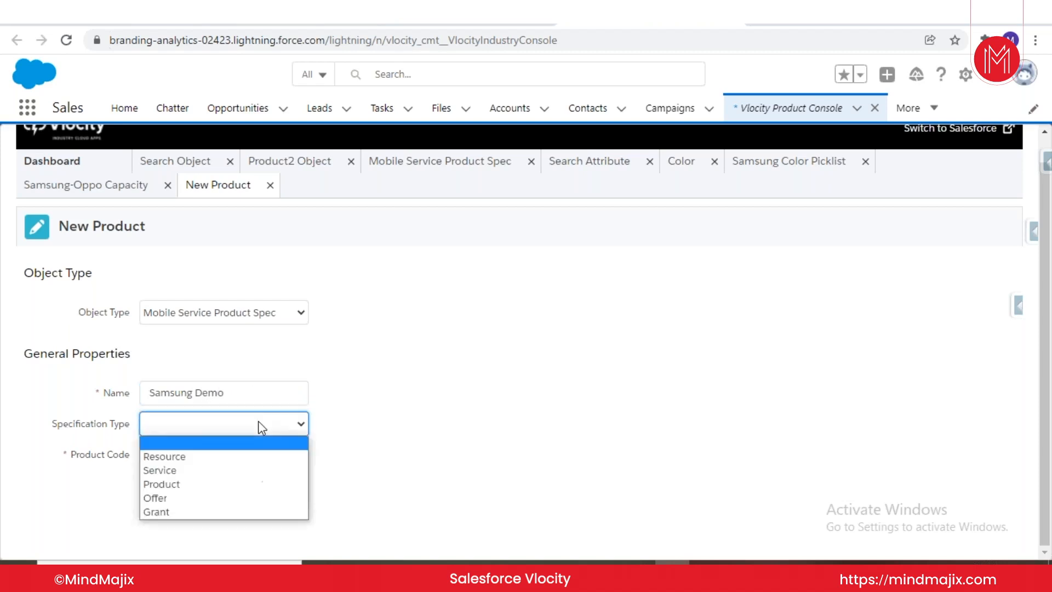
click(174, 484)
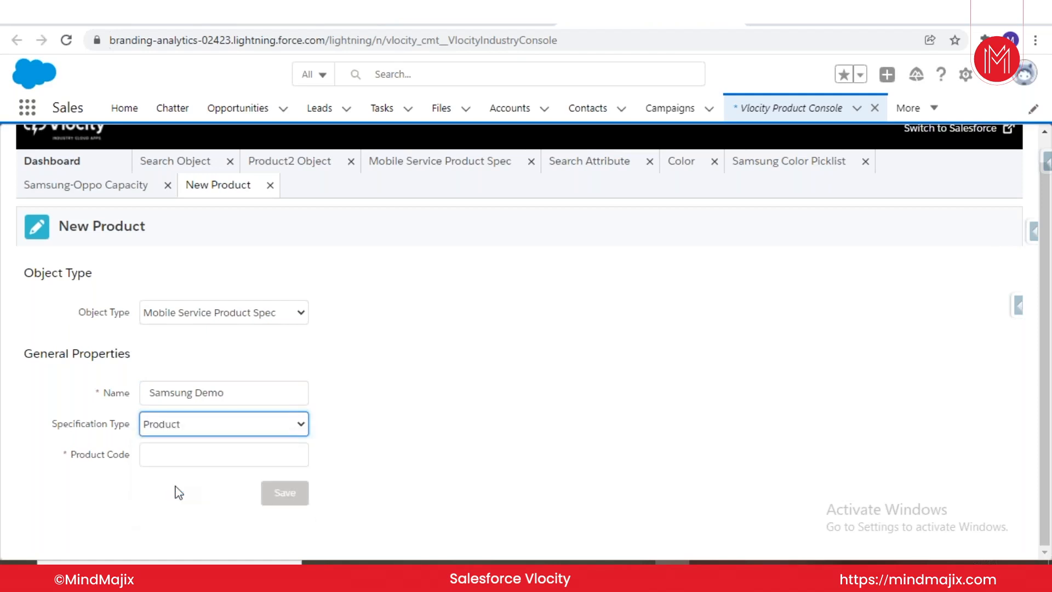
click(201, 453)
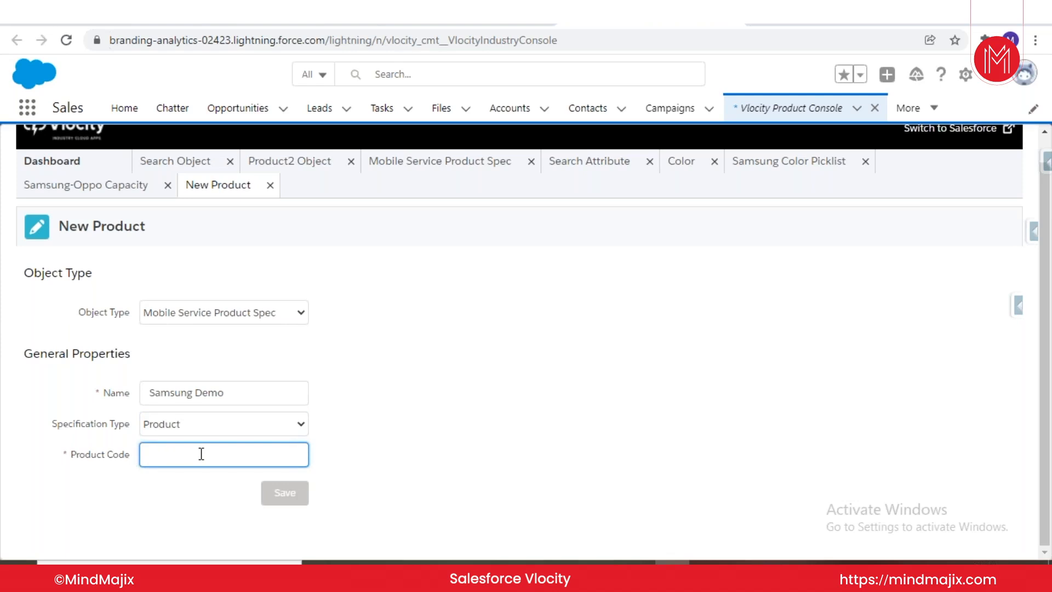
text(SA)
text(M)
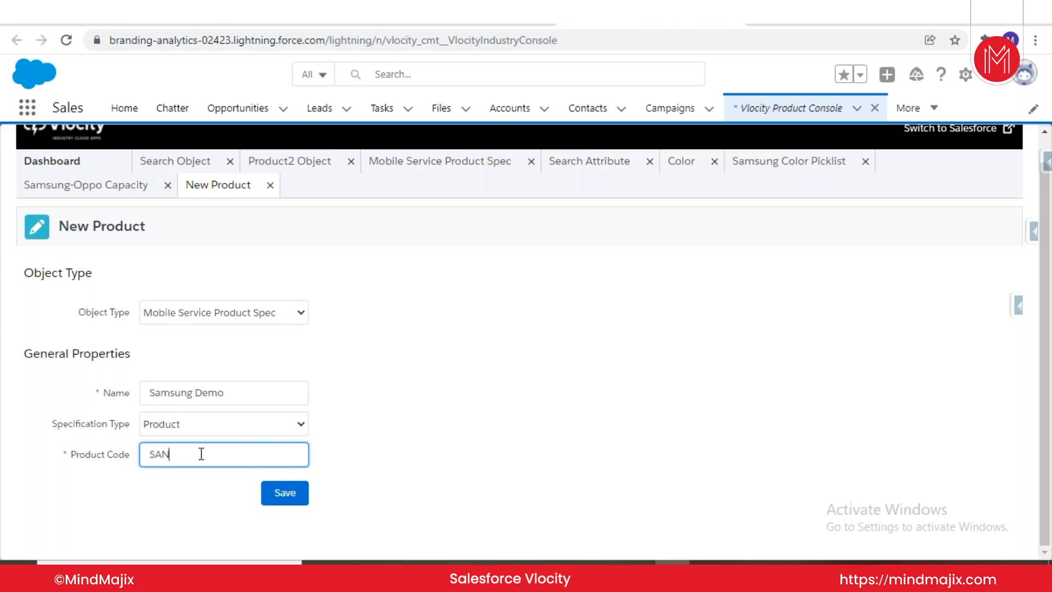
key(BackSpace)
text(MSUNG_DEMO)
click(283, 510)
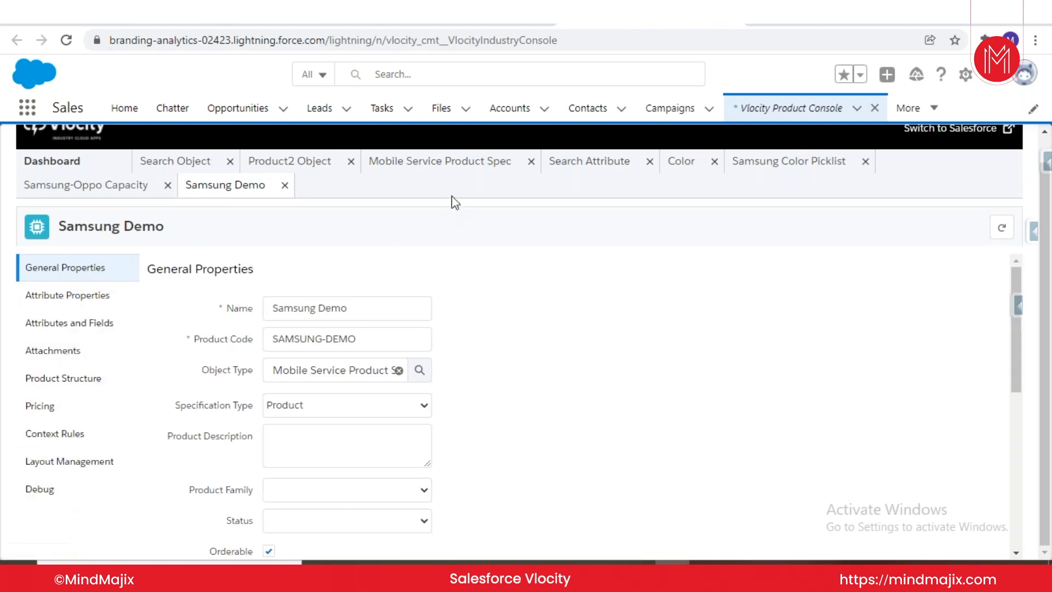
Step: Compare the Mobile Service Product Spec's layout facets and sections with the Samsung Demo product's general properties
click(434, 174)
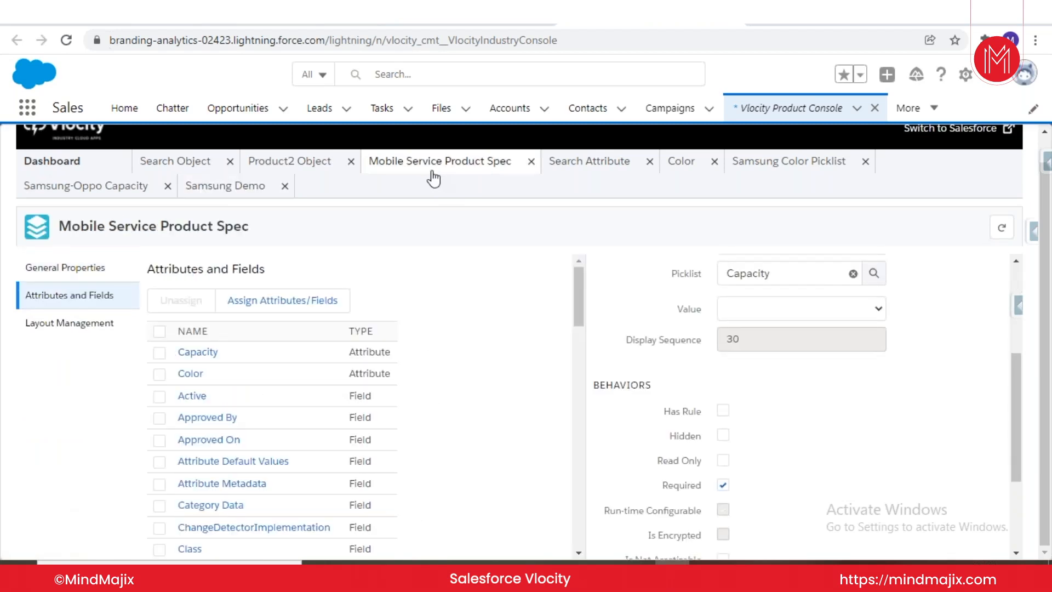
click(51, 328)
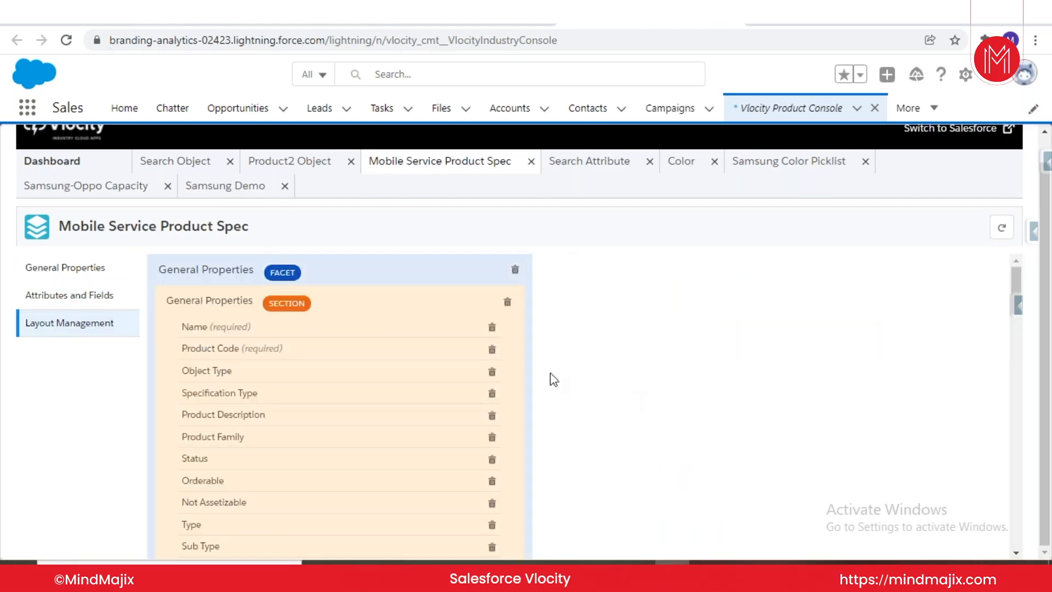
click(235, 187)
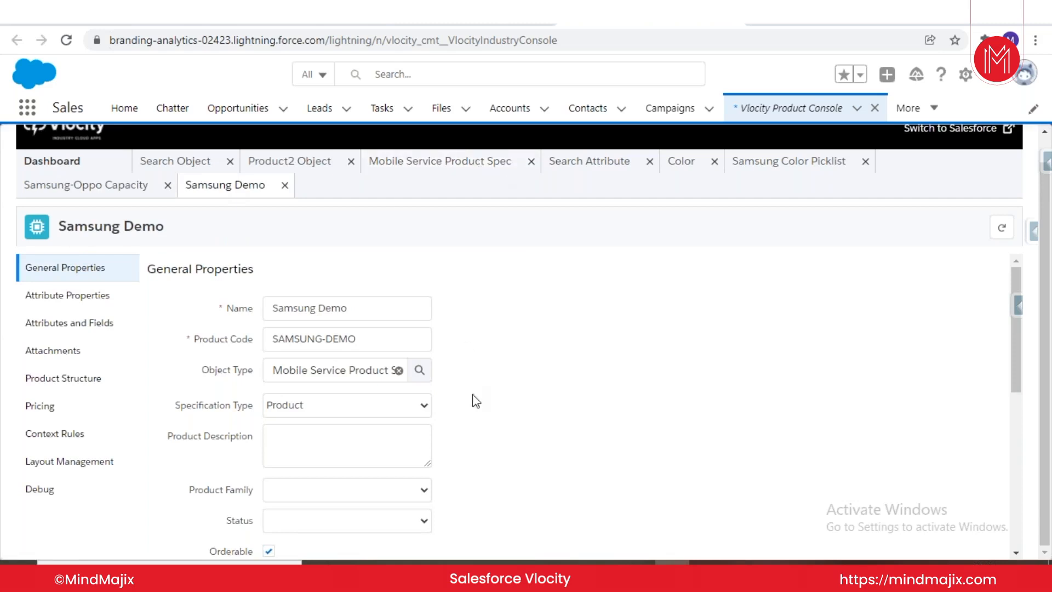
click(457, 170)
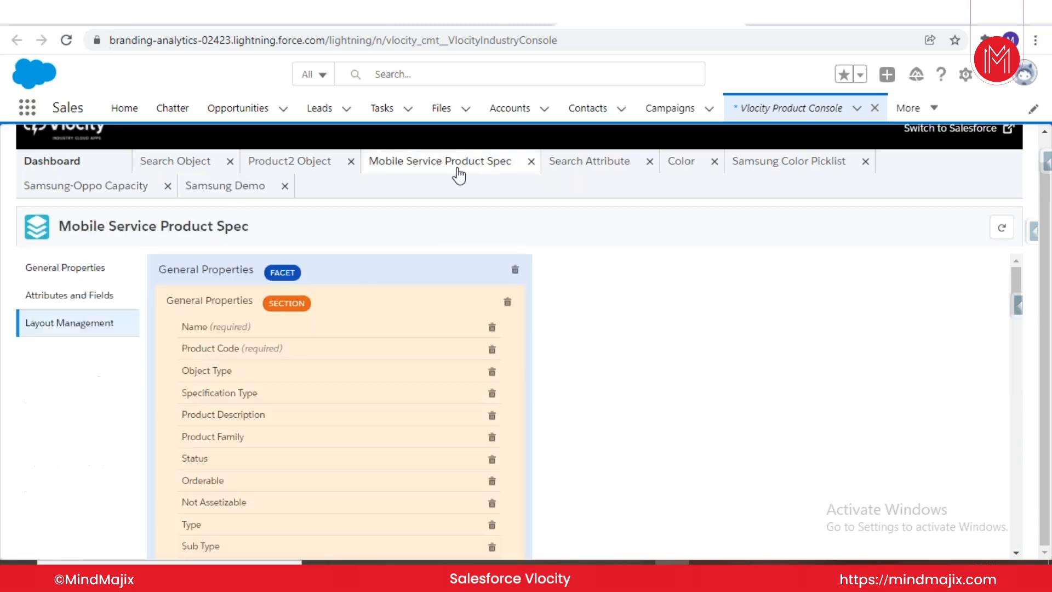
scroll(661, 464, down, 5)
scroll(664, 463, down, 6)
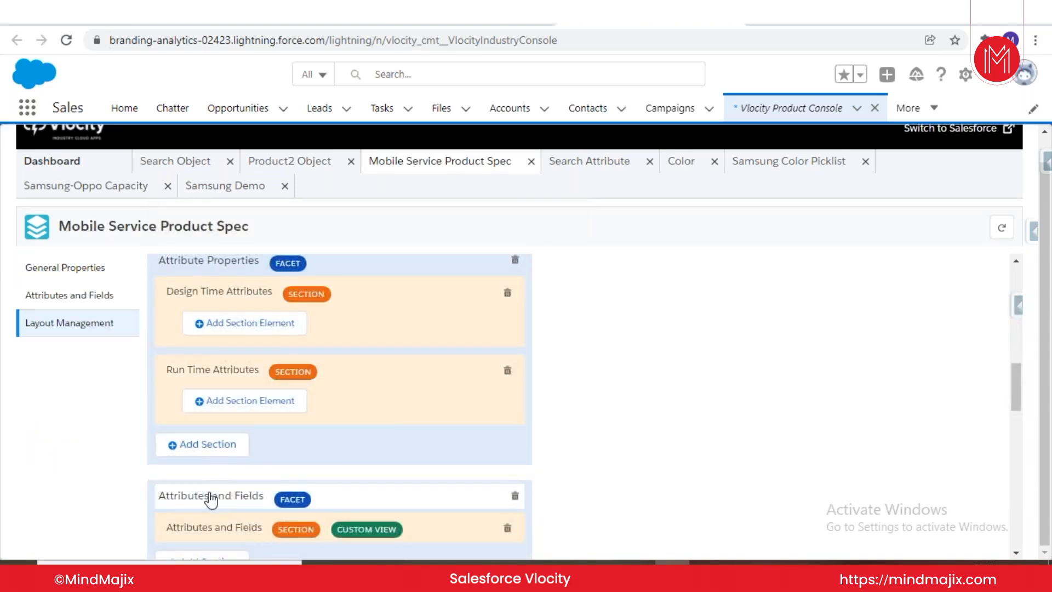
click(219, 186)
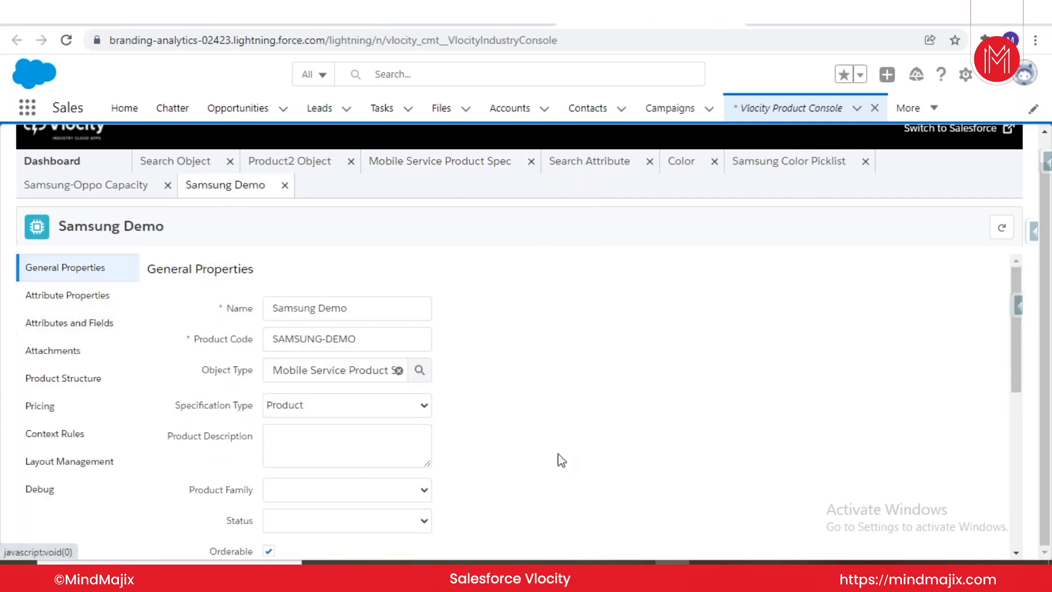
scroll(563, 469, down, 2)
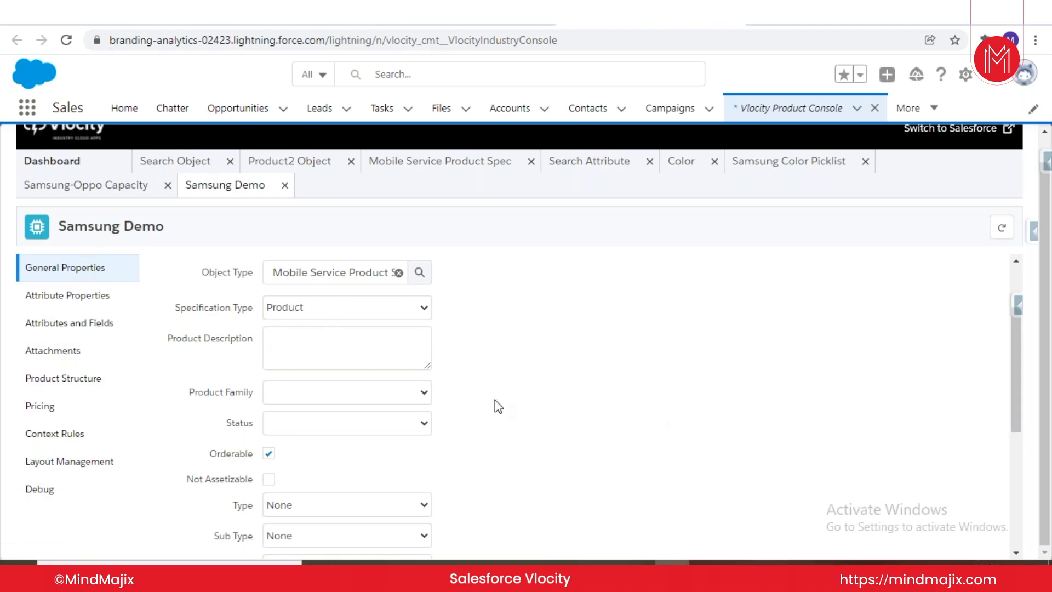
Step: Open the Capacity attribute's metadata in the Samsung Demo product, and close the Samsung Color Picklist record
click(84, 325)
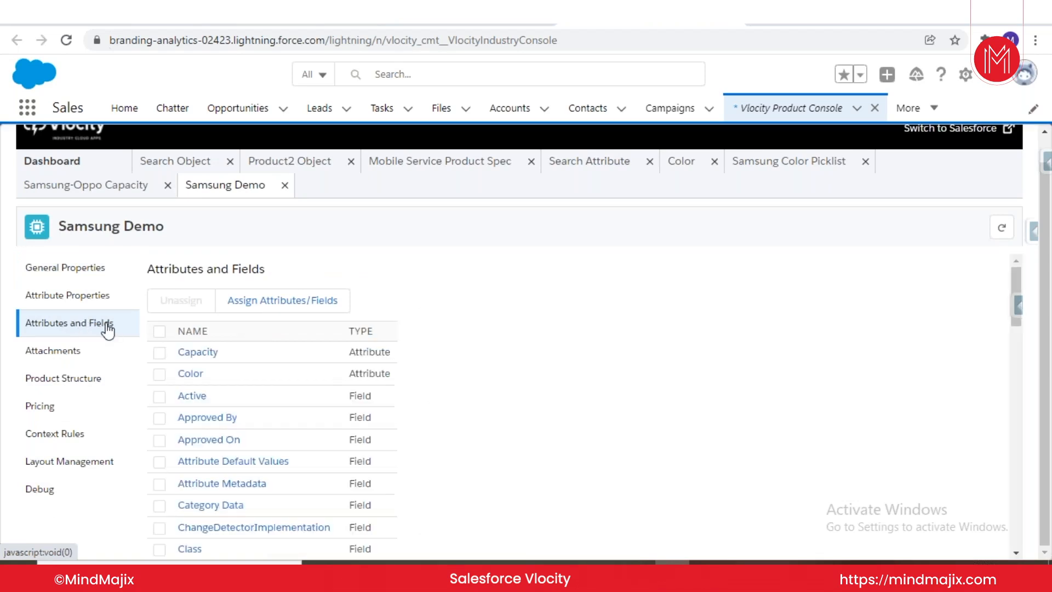
click(206, 354)
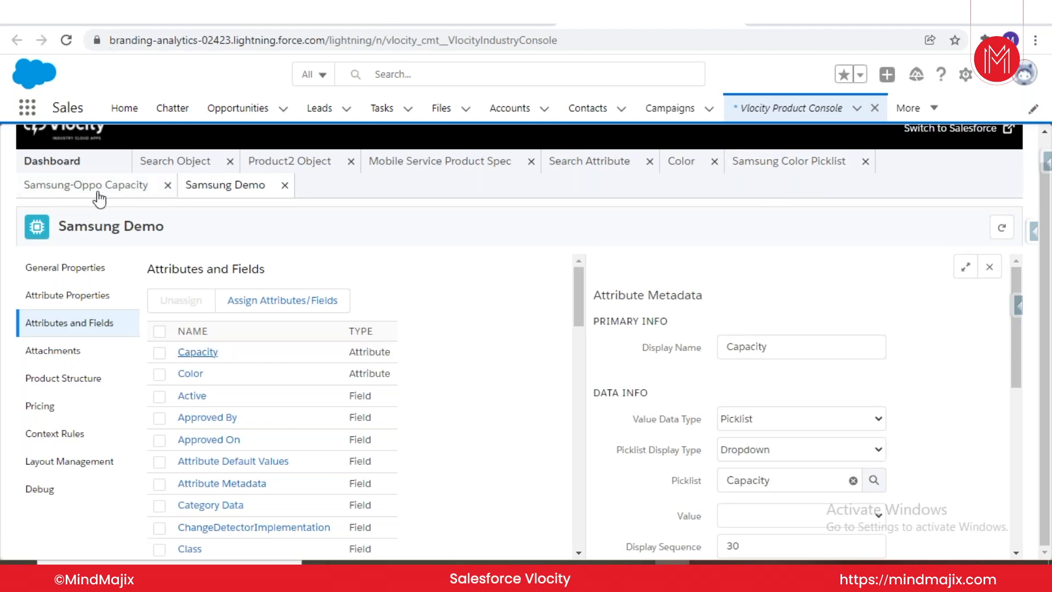
click(825, 172)
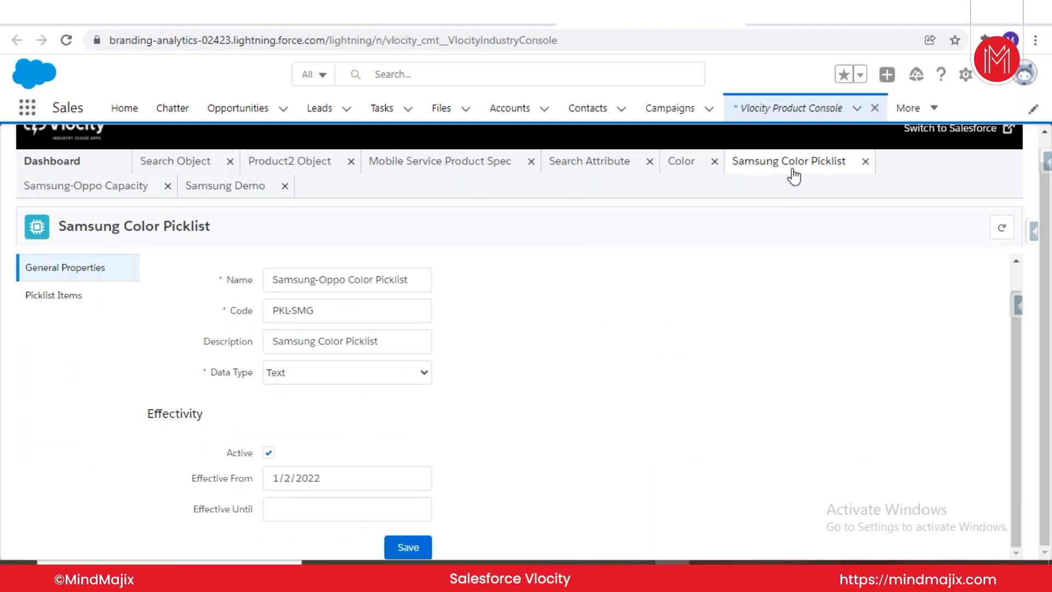
click(1005, 234)
click(865, 161)
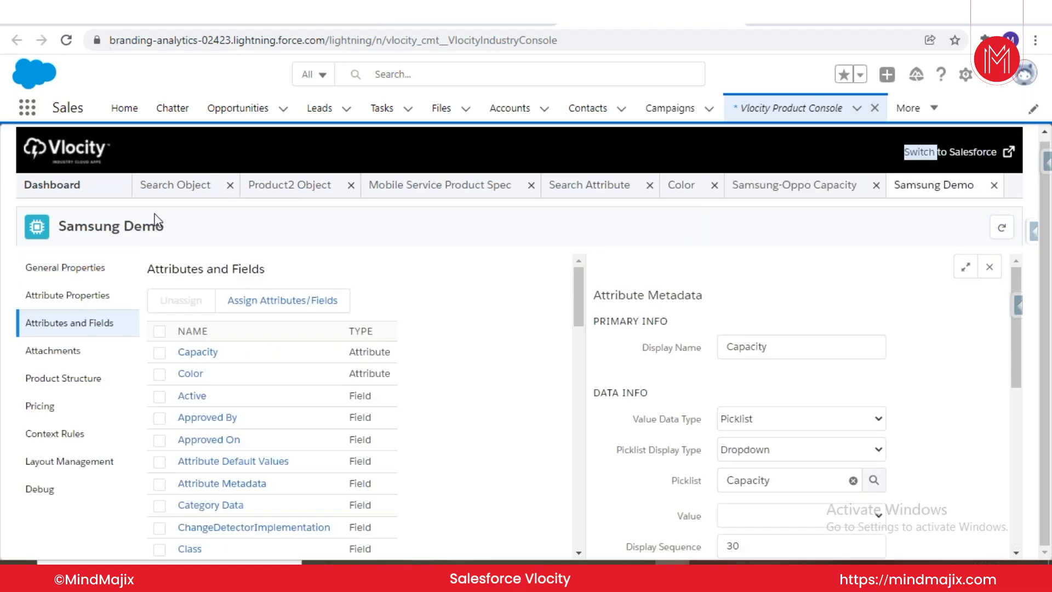
Step: Search the picklists from the dashboard for "samsung-"
click(71, 189)
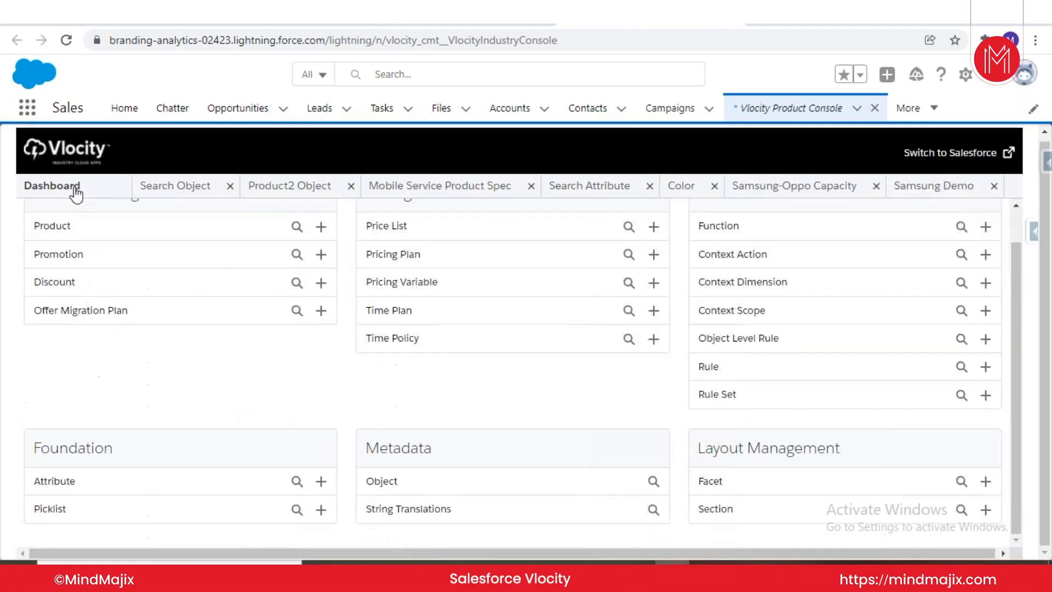
click(296, 510)
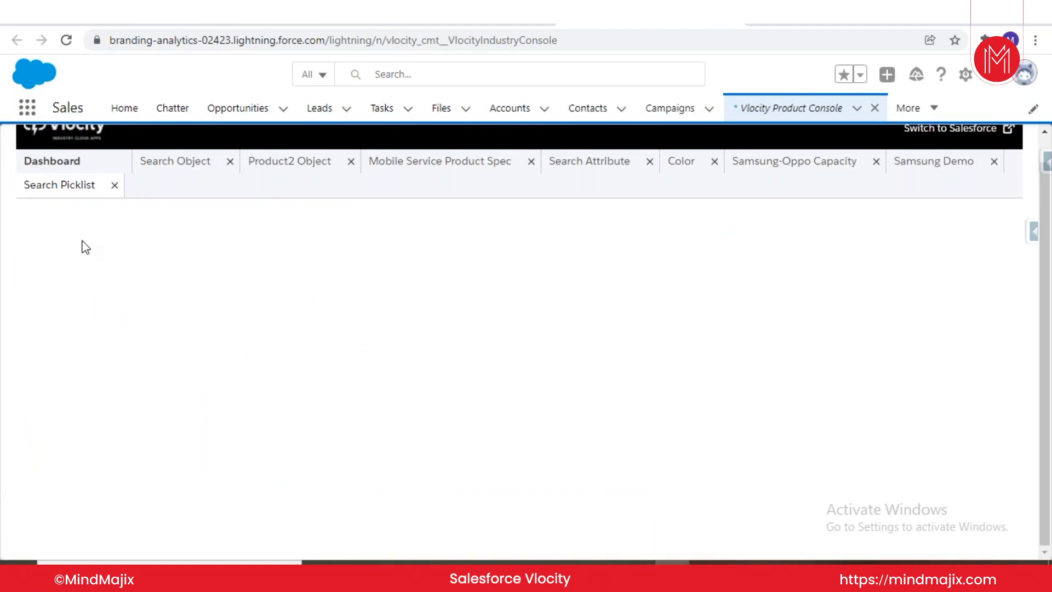
text(samsung-)
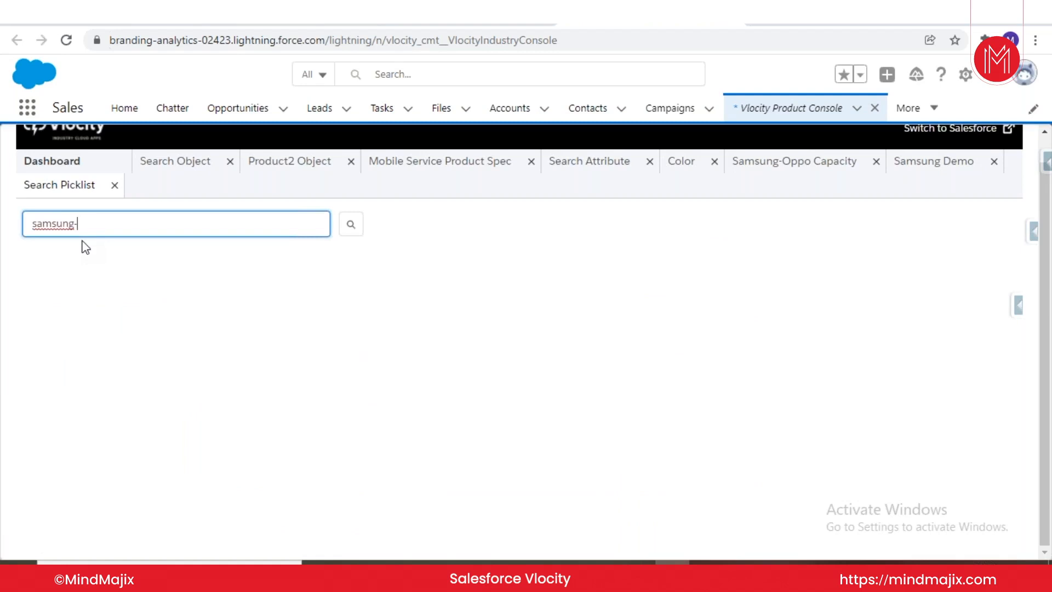
click(343, 229)
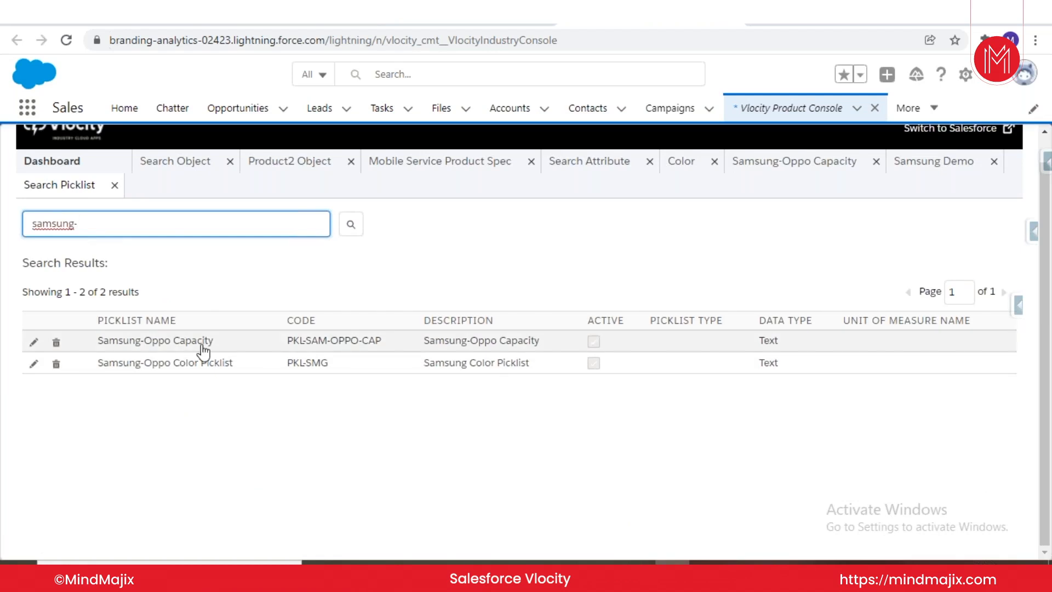
Step: Return to the Samsung Demo product's Capacity attribute metadata and look through the value options of its assigned picklist
click(941, 173)
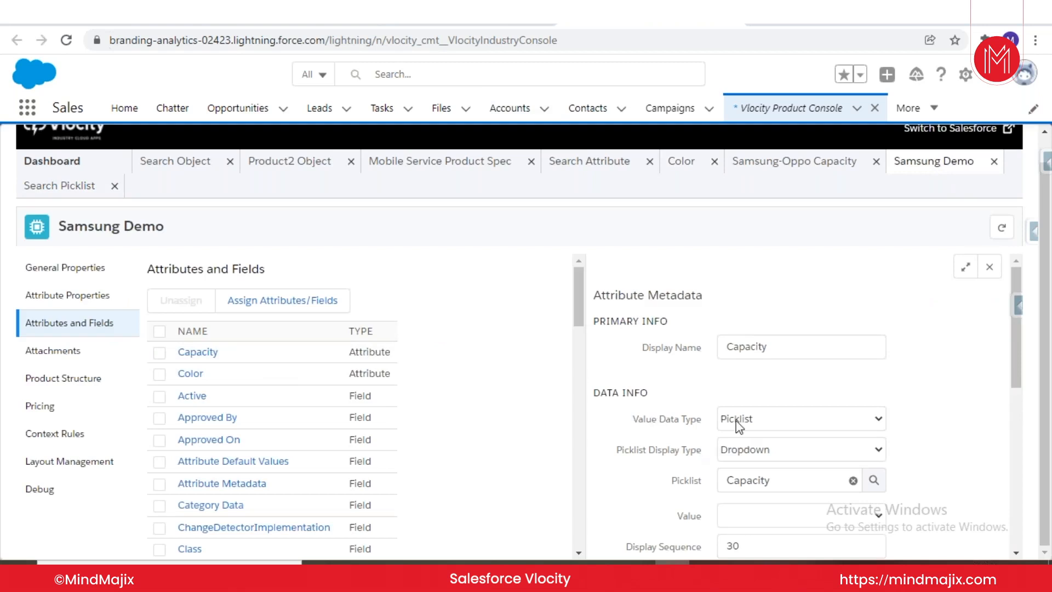
scroll(735, 426, down, 3)
scroll(735, 425, up, 2)
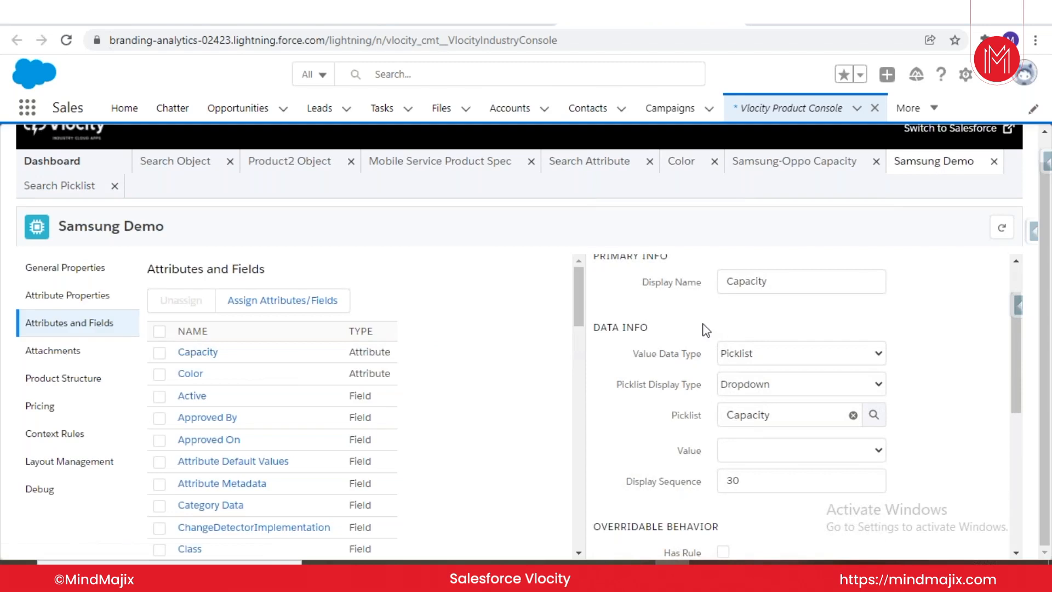
click(762, 452)
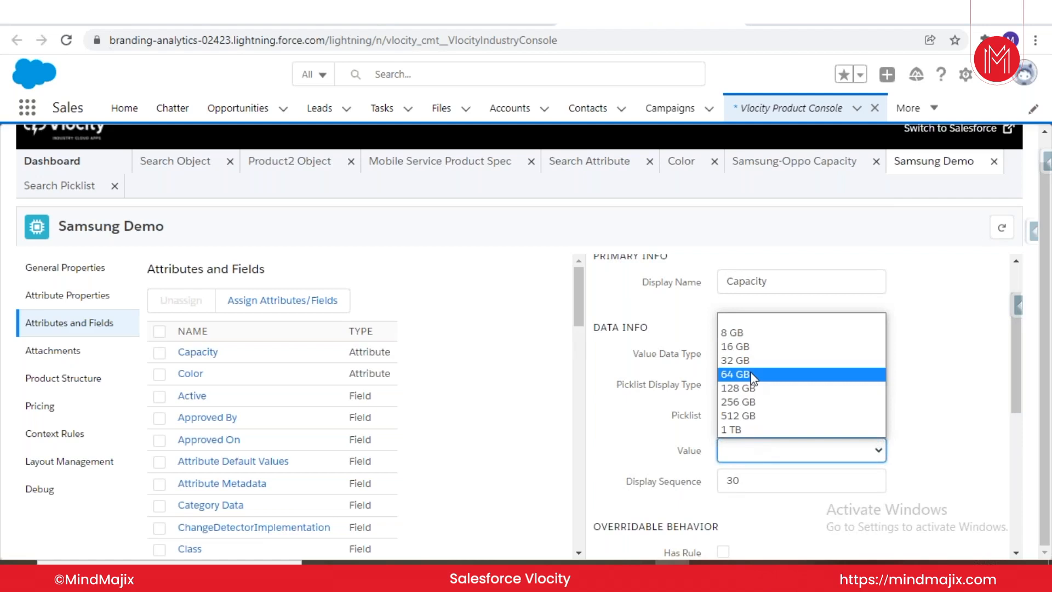
click(962, 386)
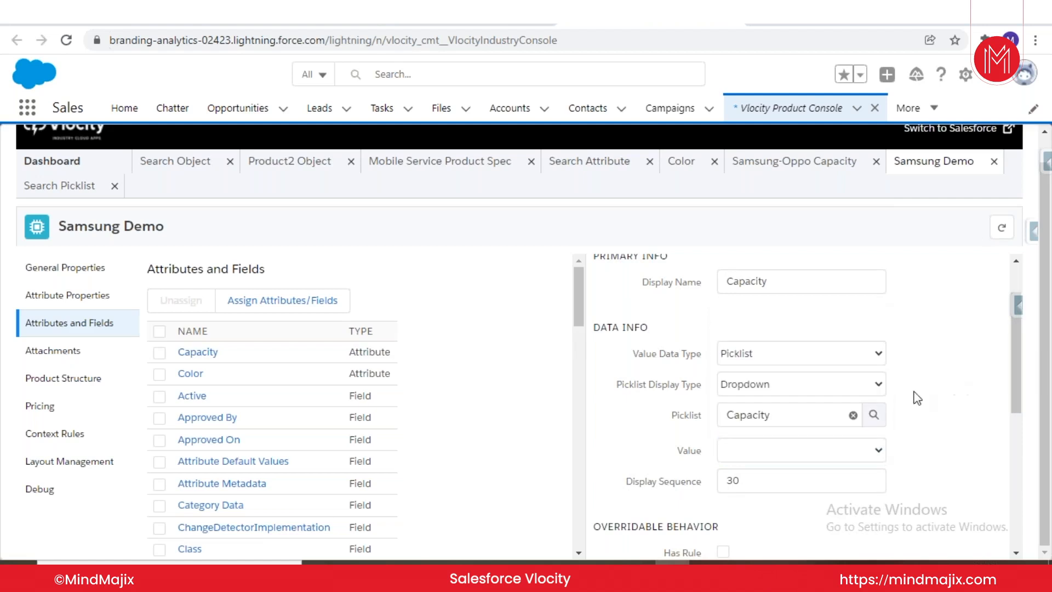
Step: Replace the Capacity attribute's picklist with Samsung-Oppo Capacity, found by searching for "capa", and check its value options
click(853, 416)
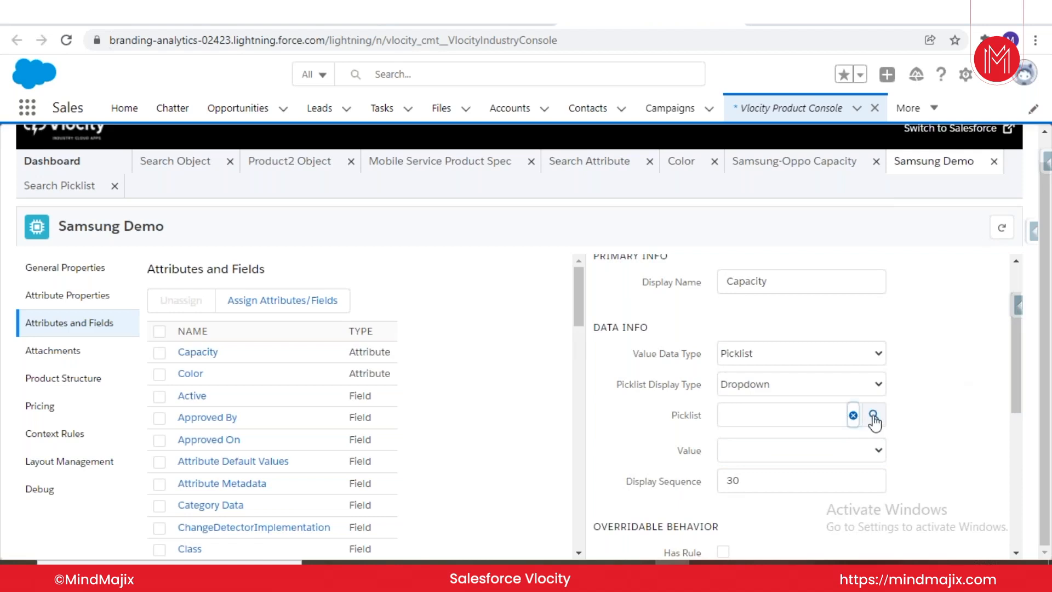
click(873, 416)
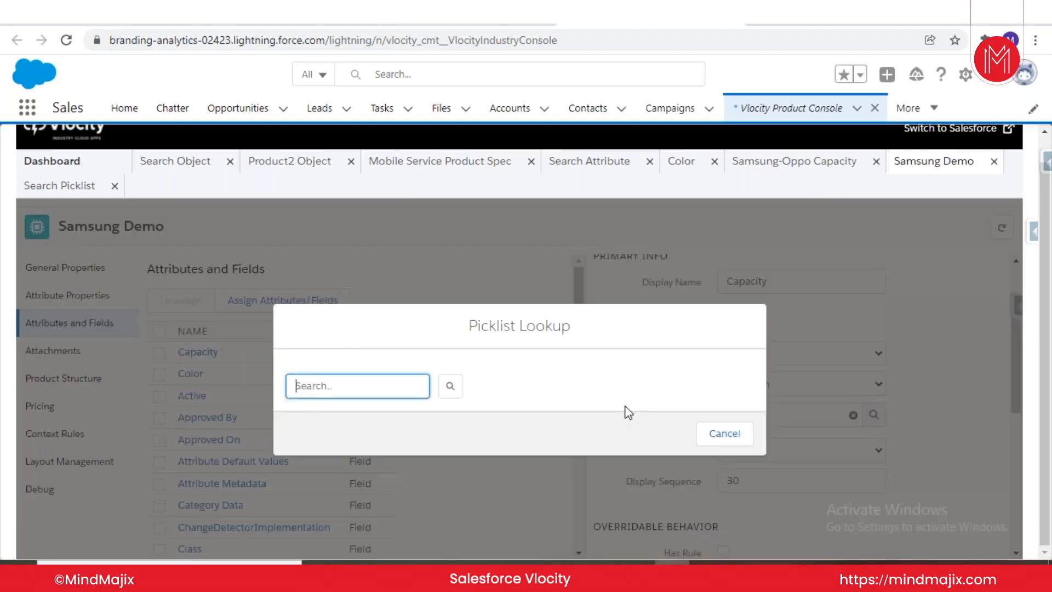
text(capa)
key(Return)
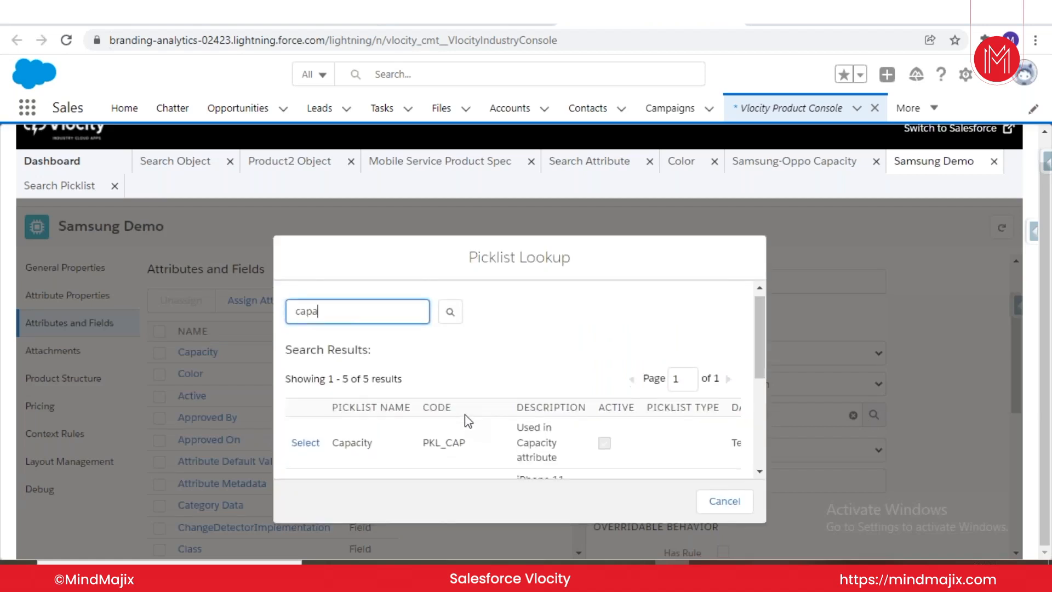
scroll(465, 414, down, 5)
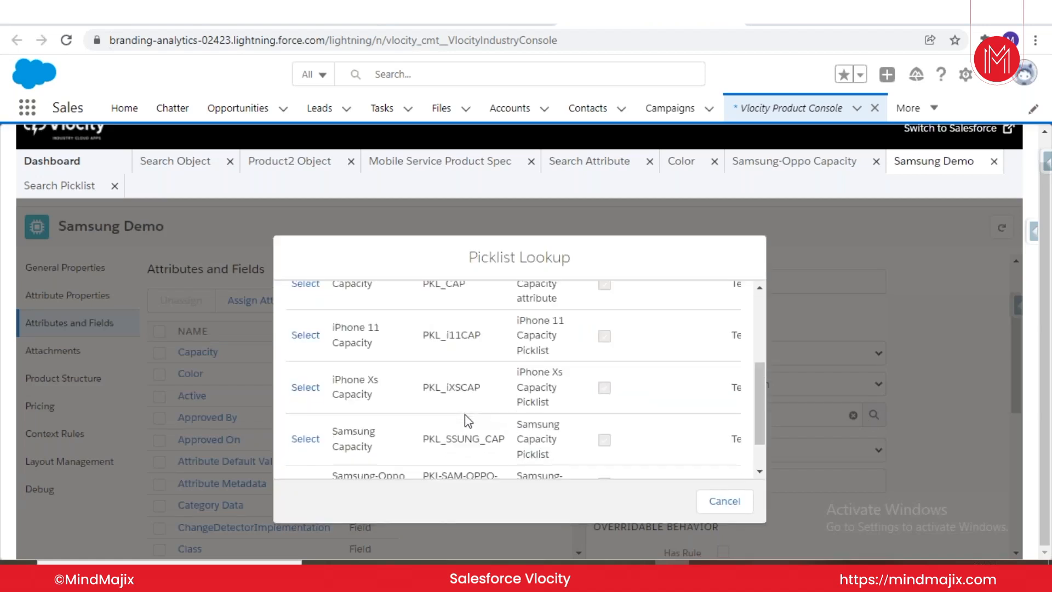
click(305, 434)
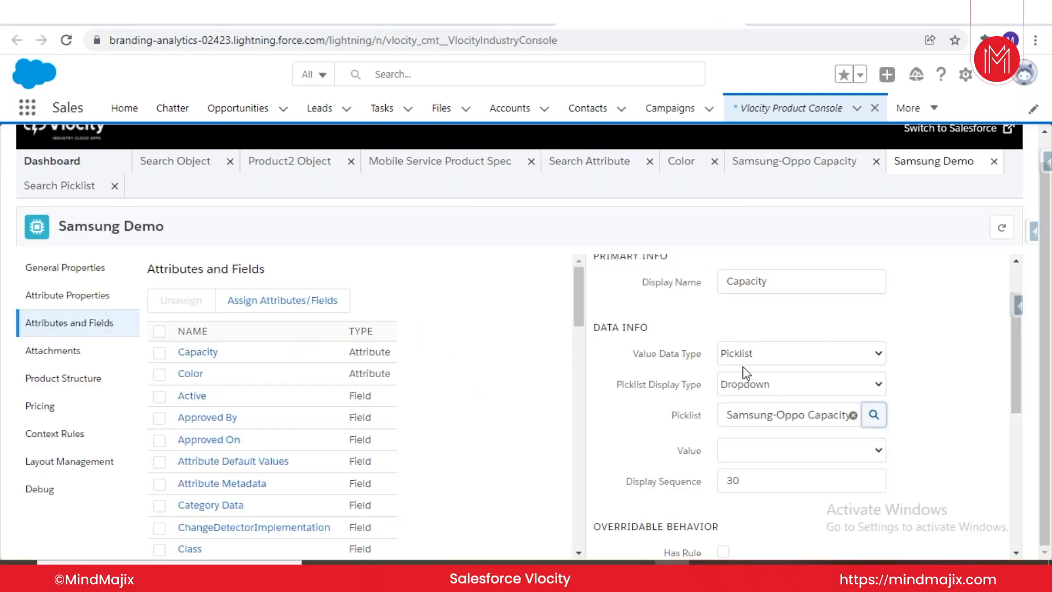
click(745, 450)
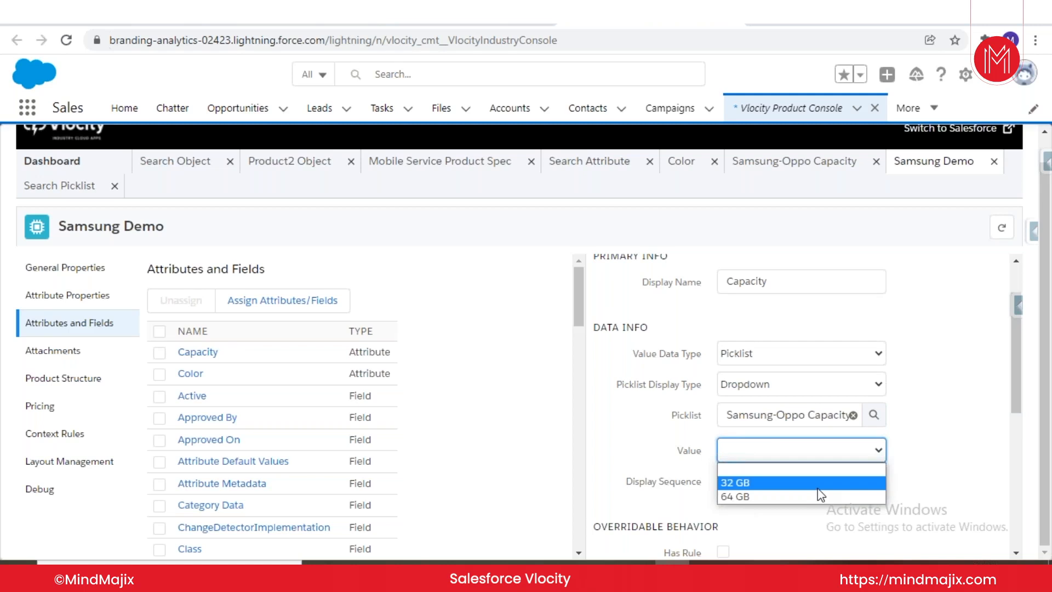
click(947, 481)
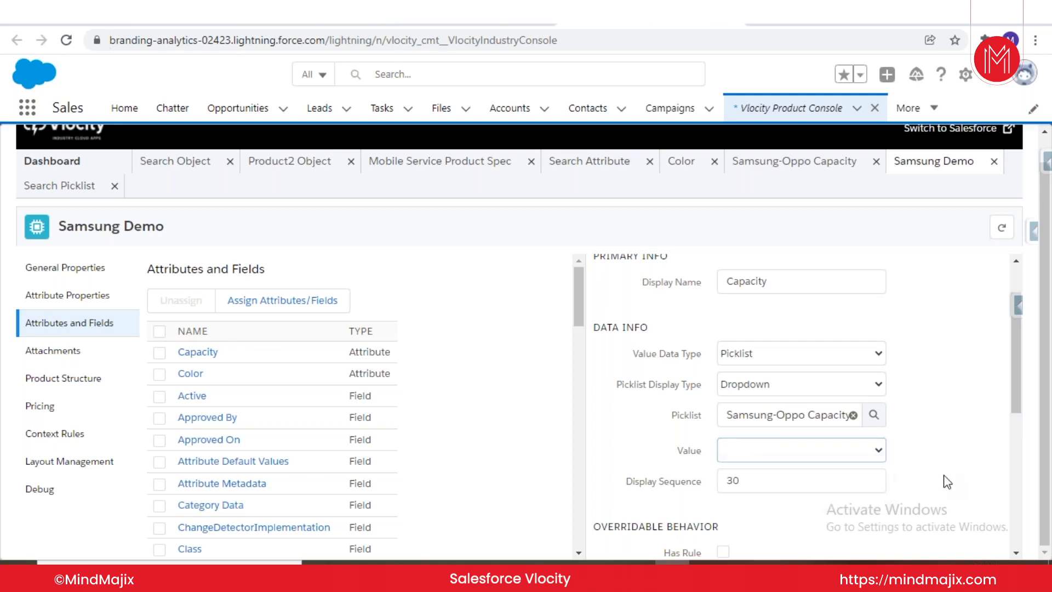
Step: Mark the Samsung Demo product's Capacity attribute as required and save its attribute metadata
scroll(947, 482, down, 3)
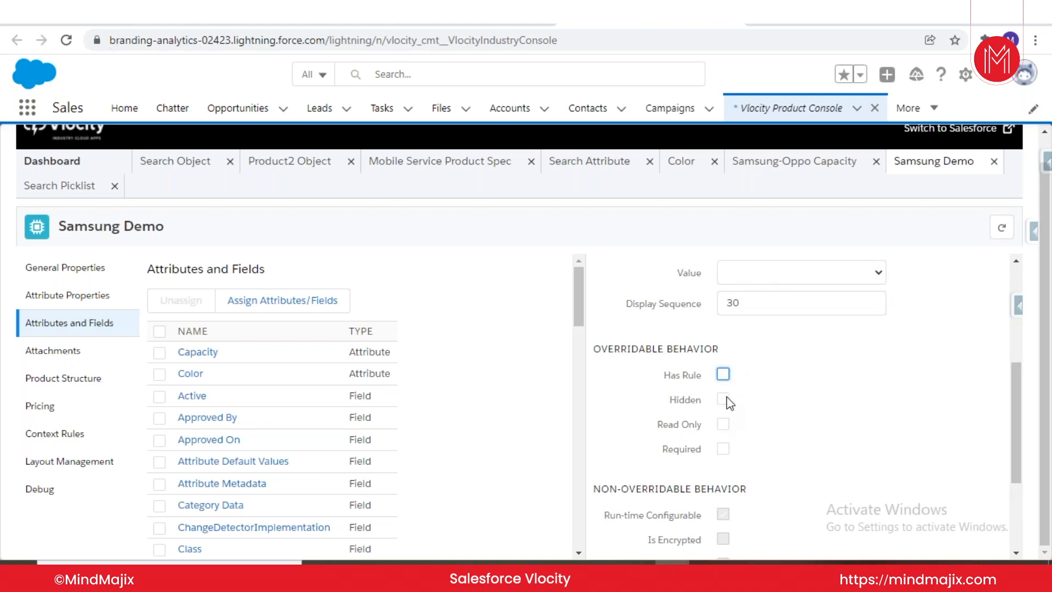
click(724, 449)
scroll(842, 469, down, 1)
scroll(840, 467, down, 3)
scroll(840, 468, up, 5)
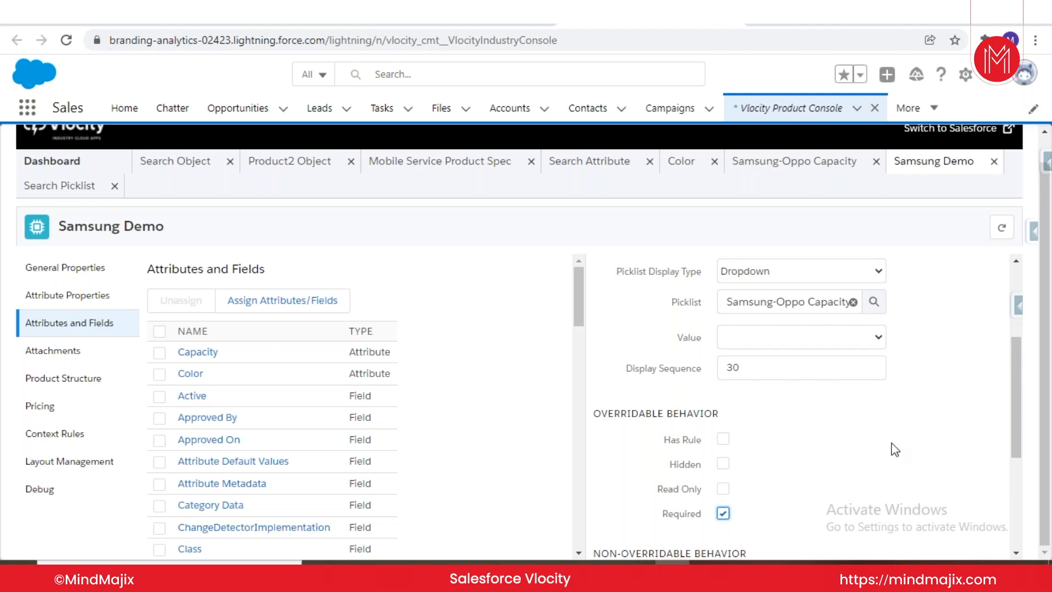
scroll(920, 458, down, 4)
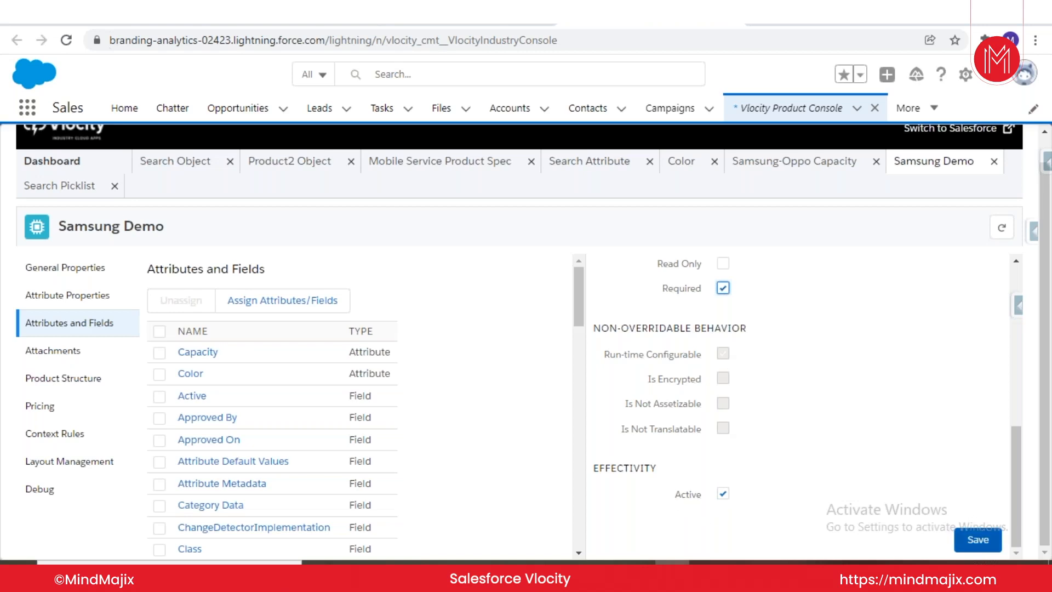
click(978, 539)
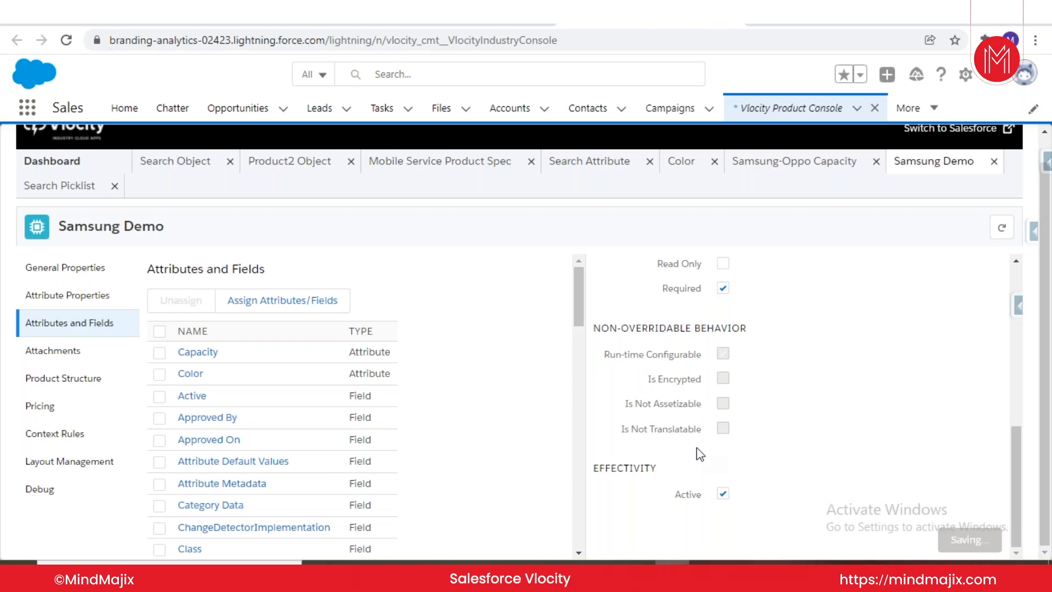
Step: Open the Samsung Demo product's Color attribute metadata and look through the value options of its assigned Colors picklist
click(190, 374)
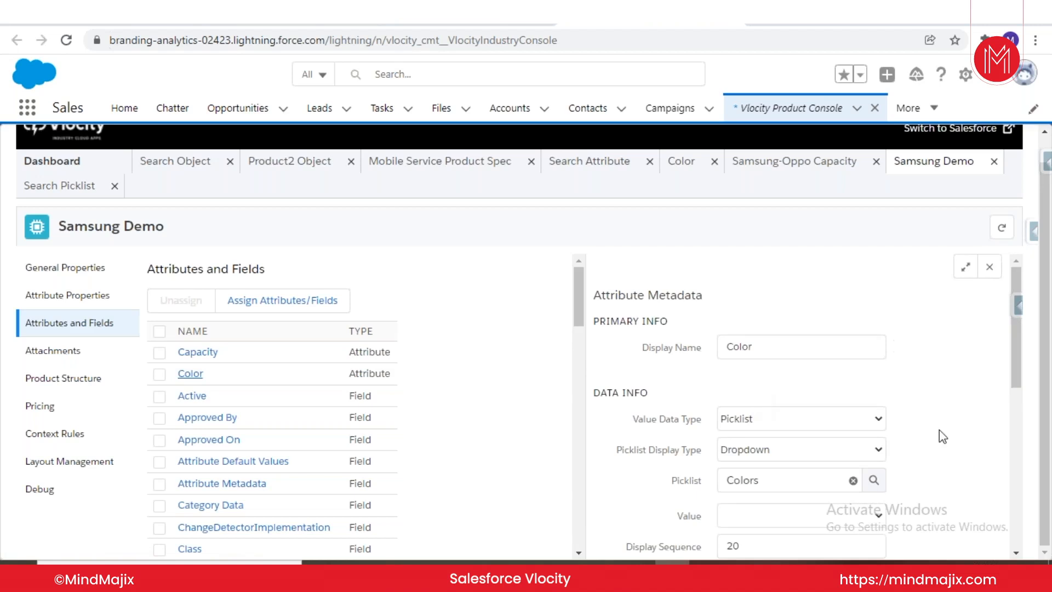
scroll(939, 430, down, 4)
scroll(940, 434, up, 3)
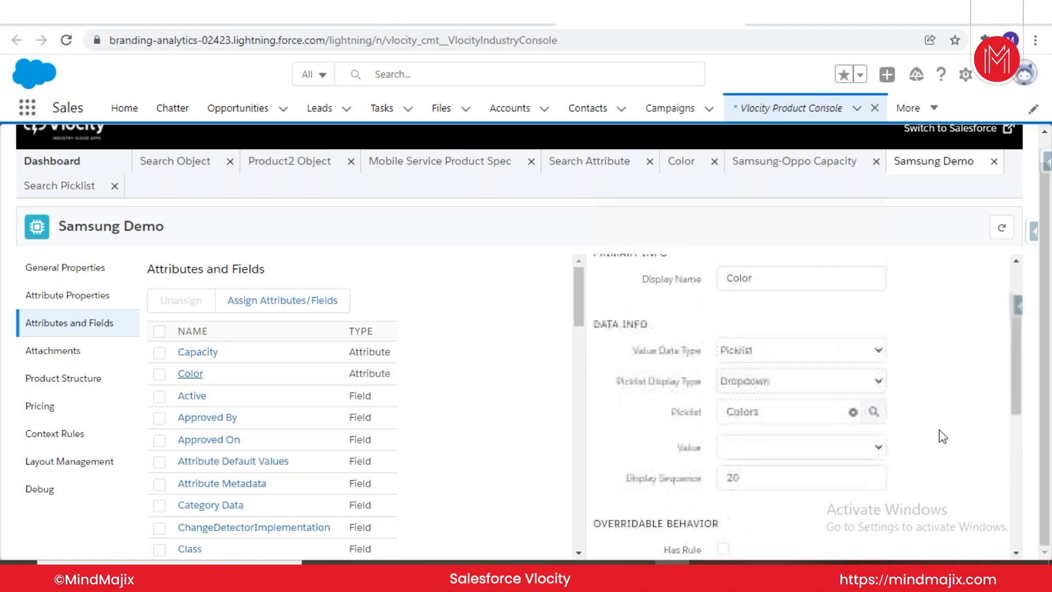
click(844, 461)
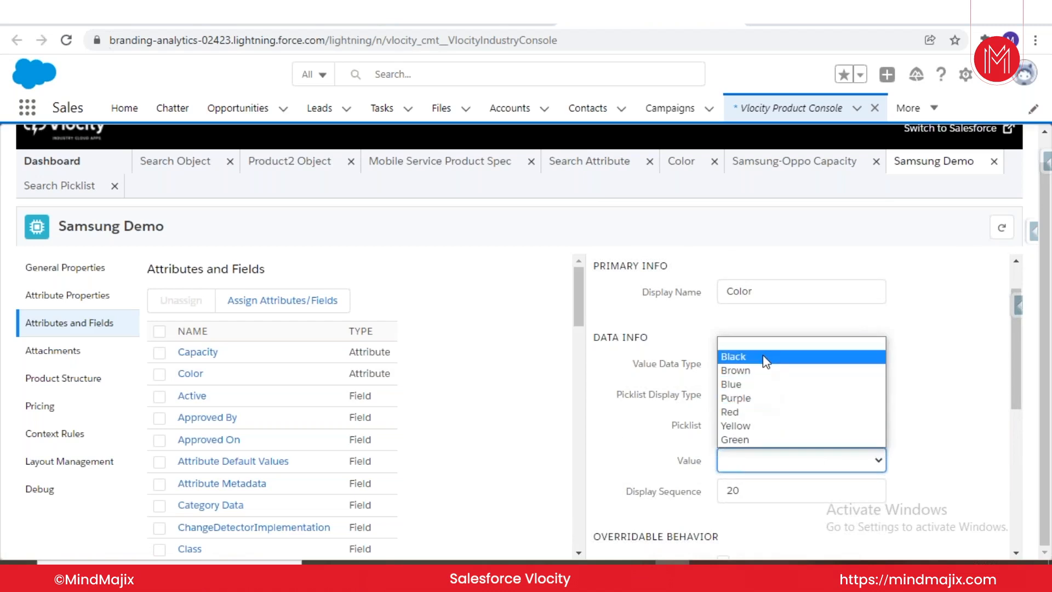
click(912, 348)
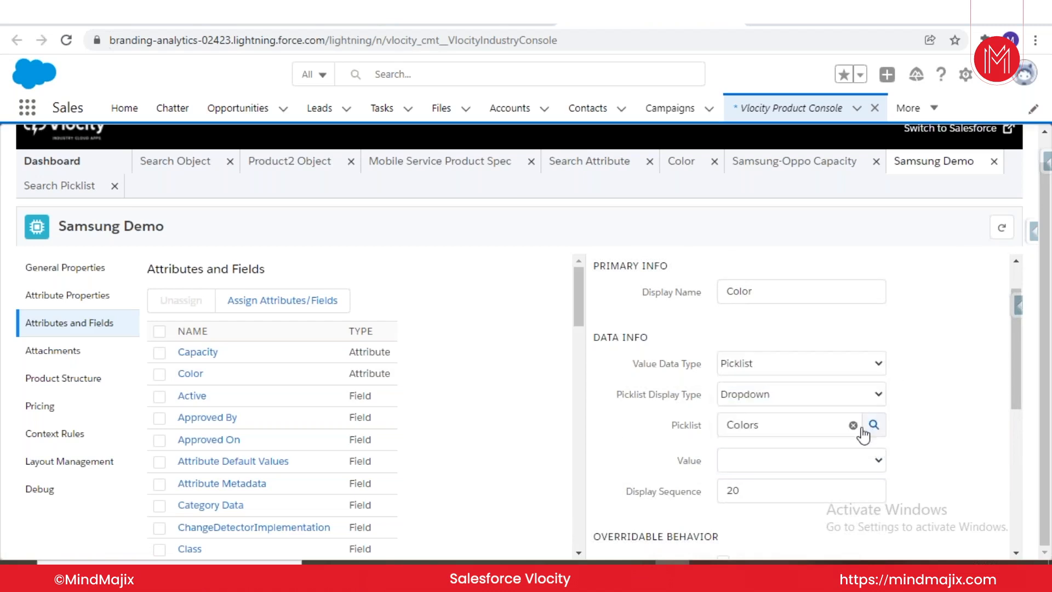
Step: Replace the Color attribute's picklist with Samsung-Oppo Color Picklist, found by searching for "color", and check its value options
click(853, 426)
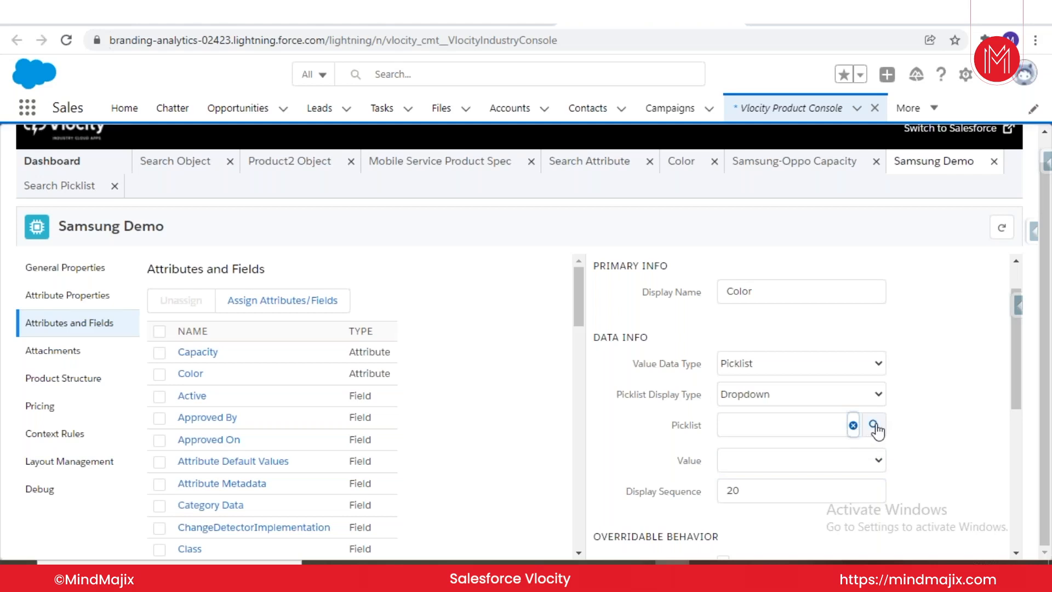
click(873, 426)
text(color)
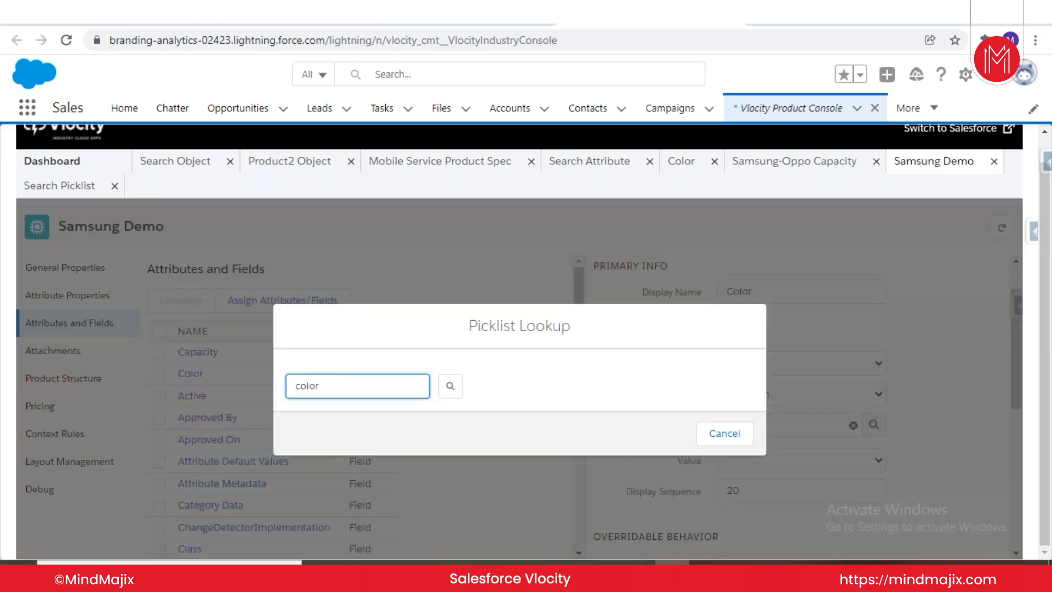
key(Return)
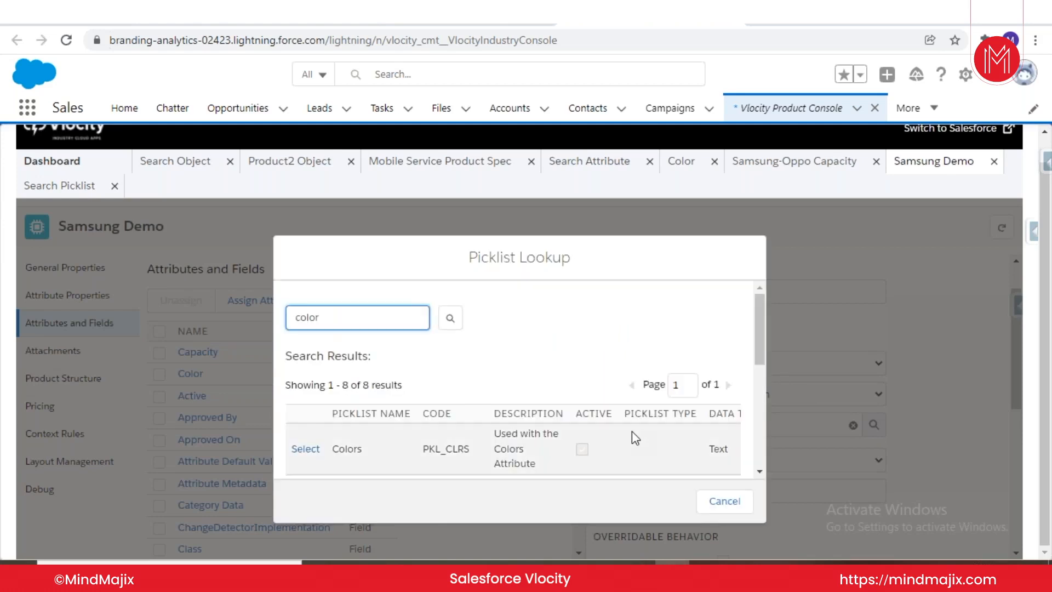
scroll(633, 433, down, 5)
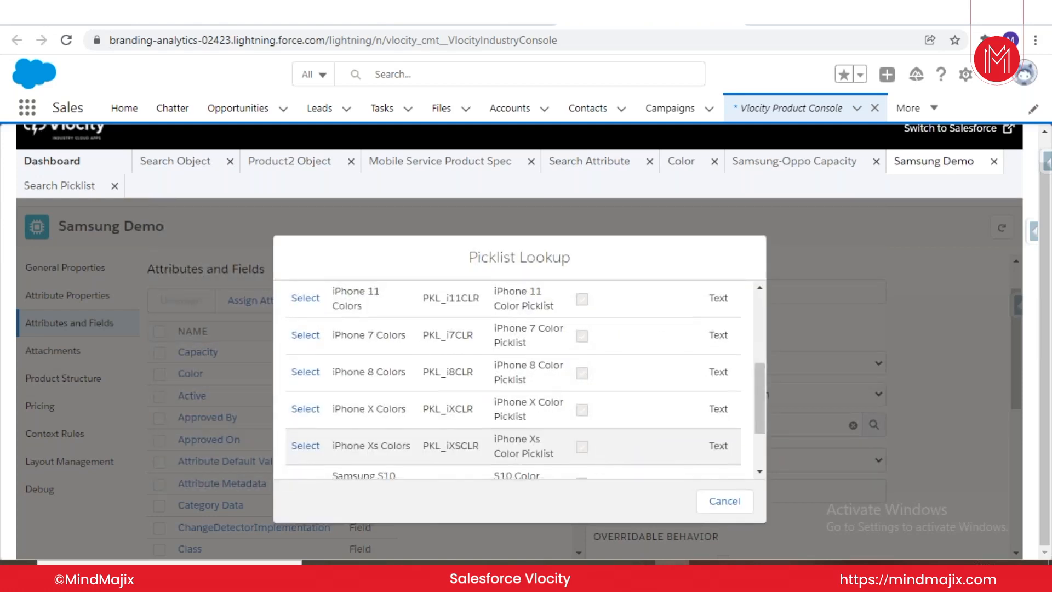
scroll(517, 467, down, 2)
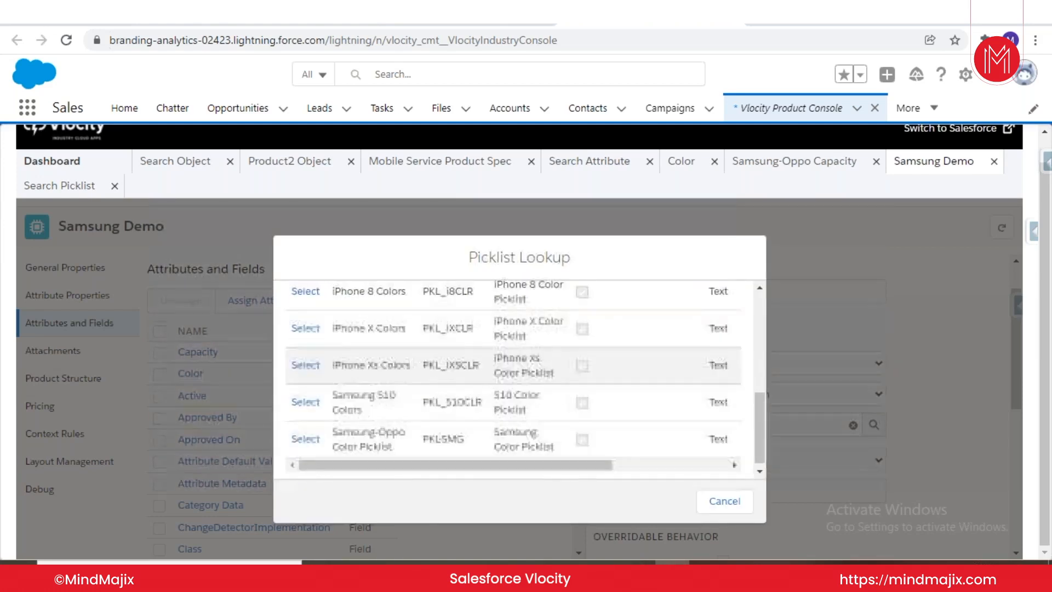
click(305, 433)
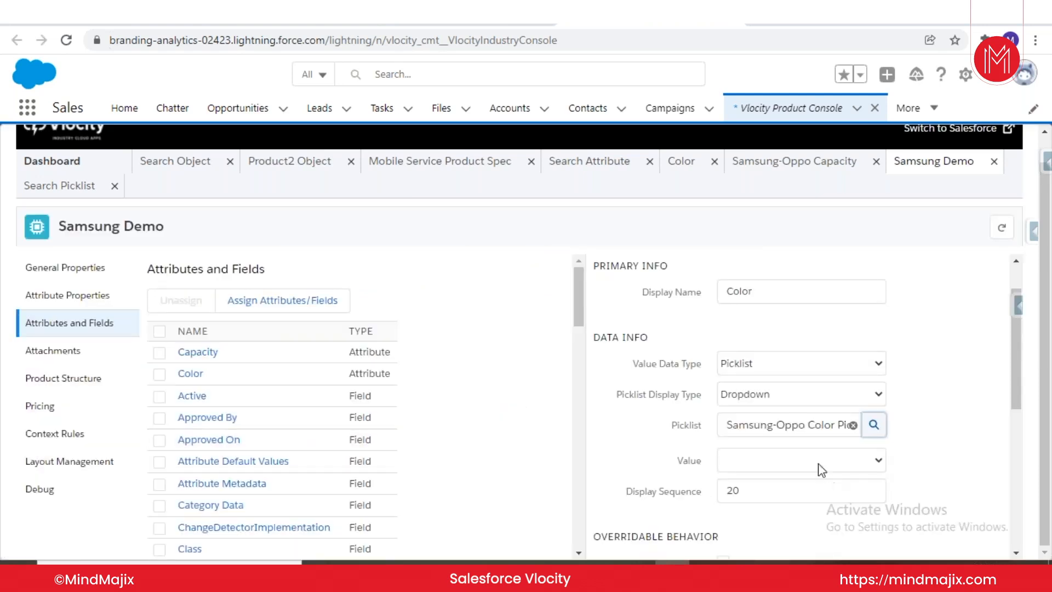
click(859, 459)
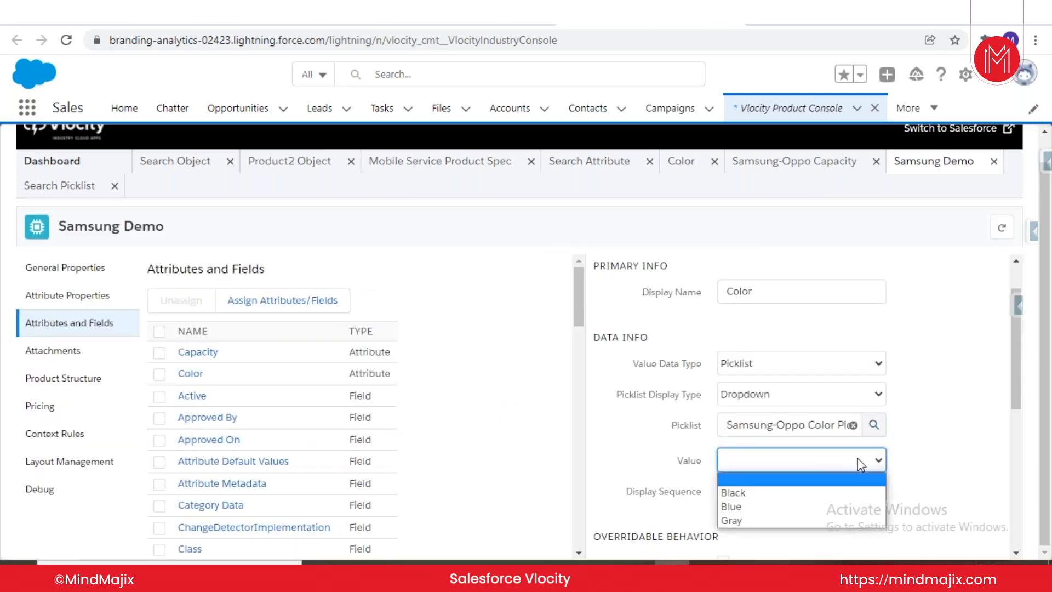
click(912, 463)
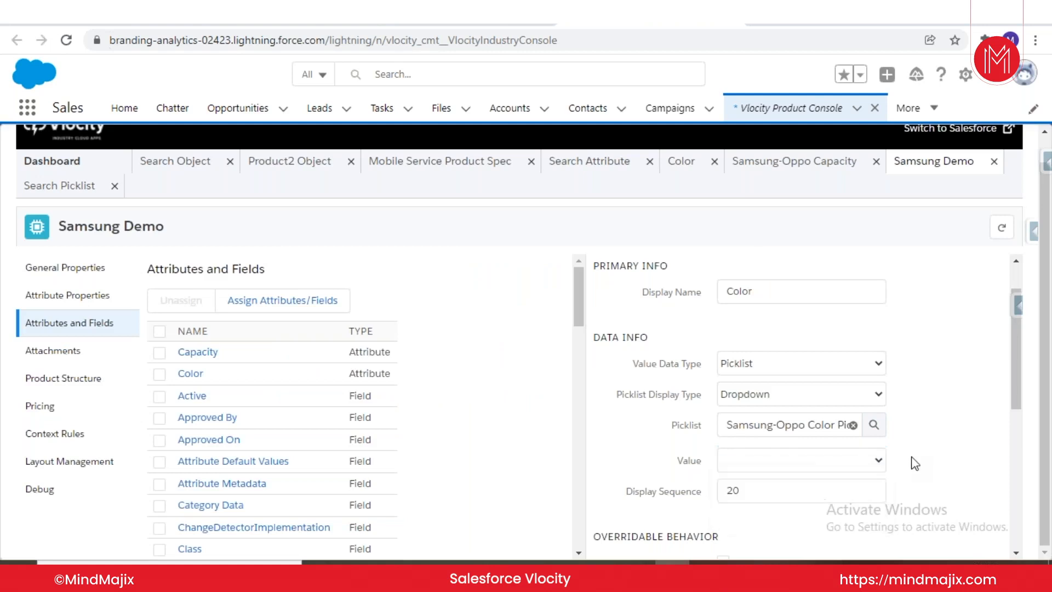
Step: Mark the Samsung Demo product's Color attribute as required and save its attribute metadata
scroll(914, 463, down, 2)
scroll(914, 463, down, 3)
click(724, 391)
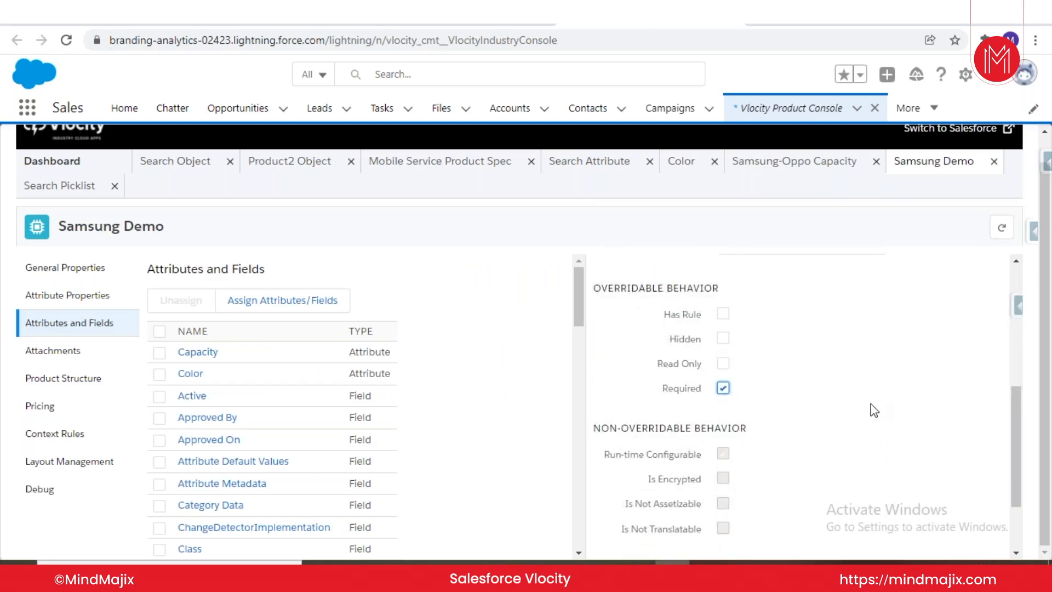
scroll(909, 460, down, 2)
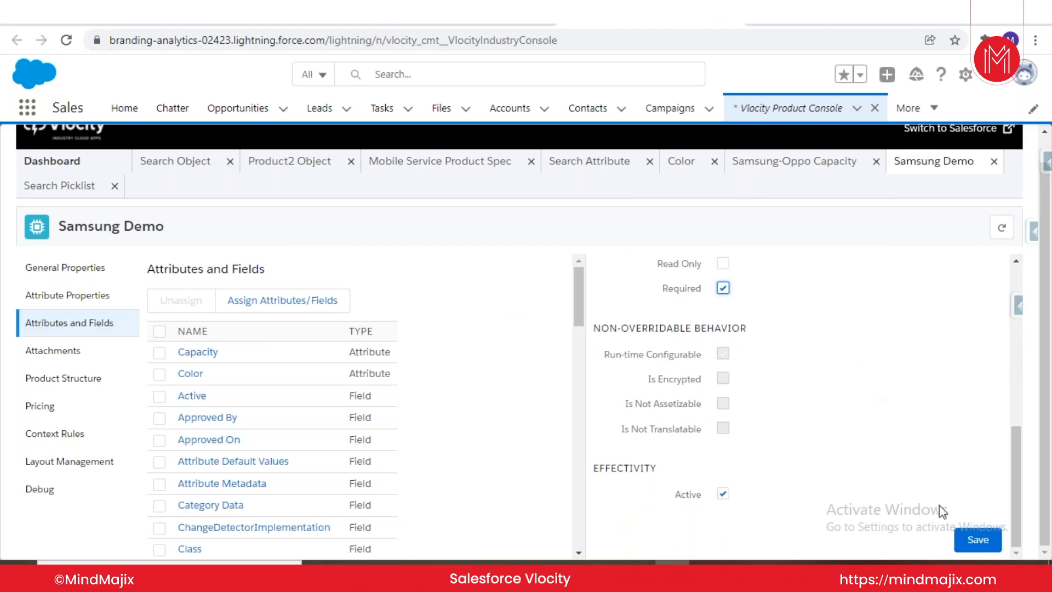
click(977, 540)
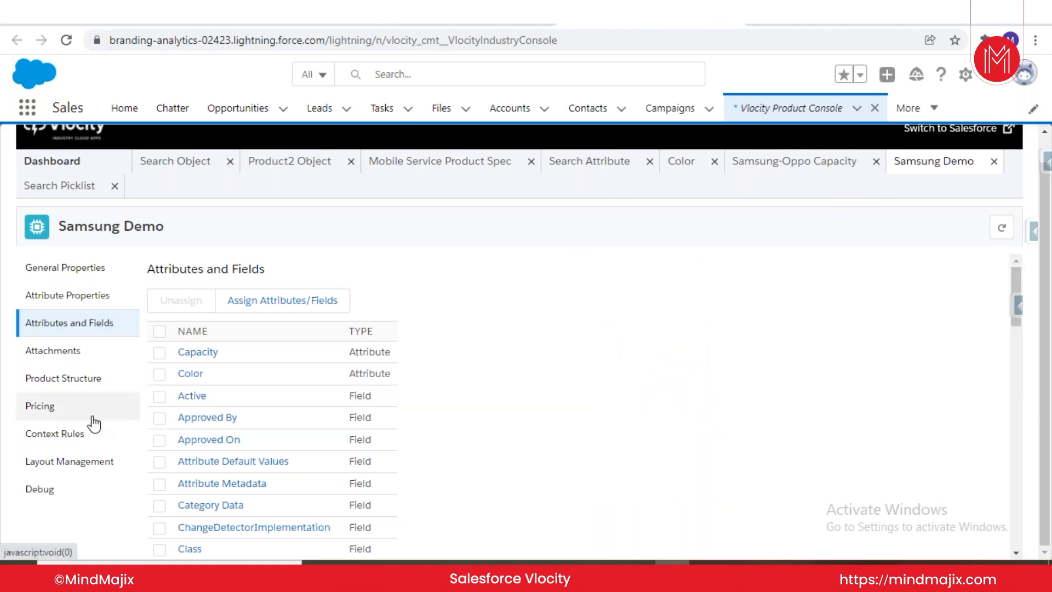
Step: Start a new pricing charge for Samsung Demo on the B2C Price List with the display text "FREE"
click(66, 412)
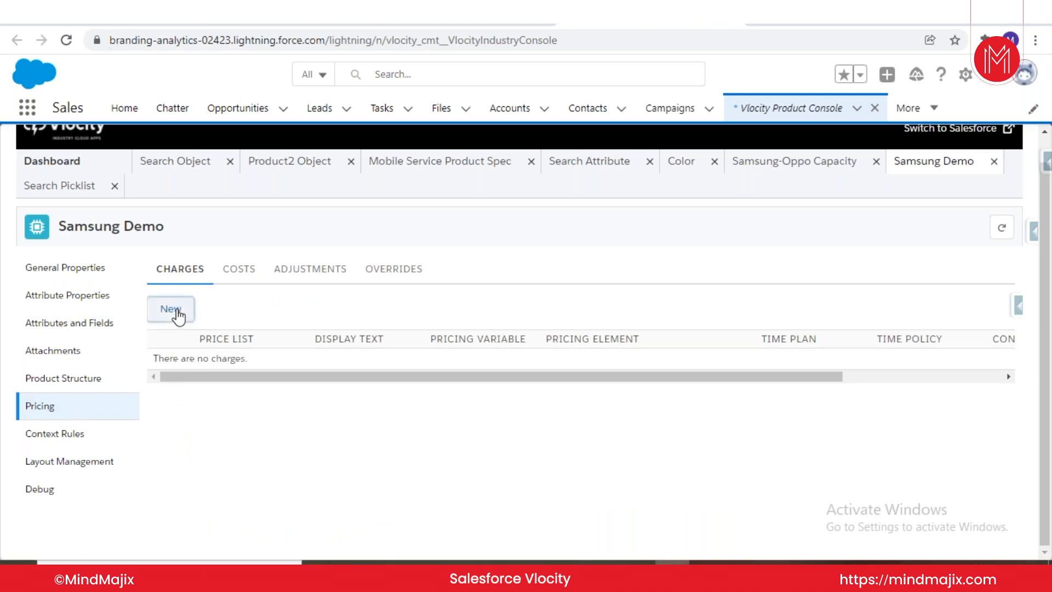
click(171, 310)
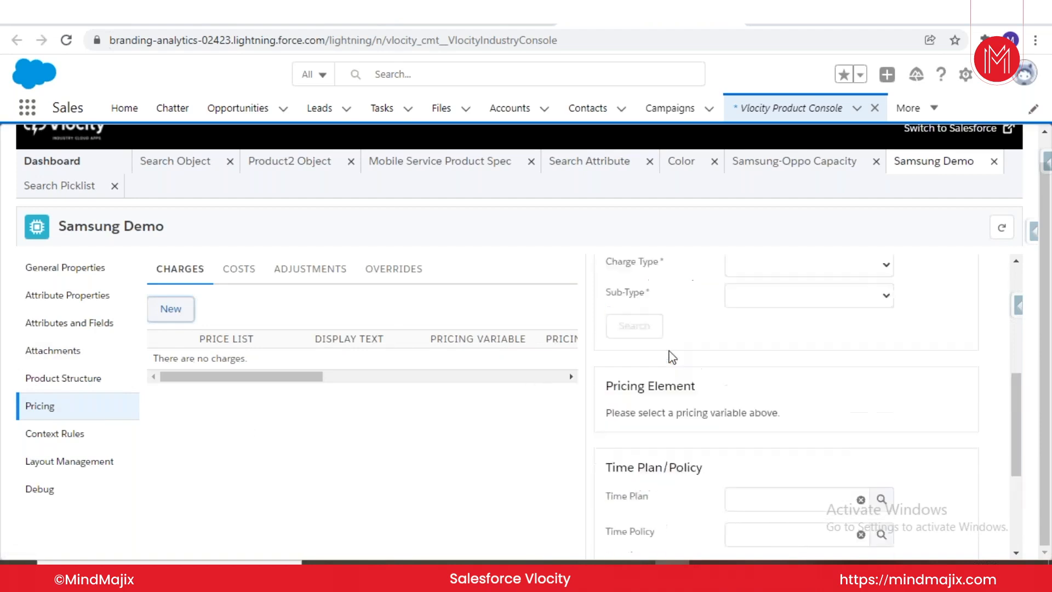
click(883, 384)
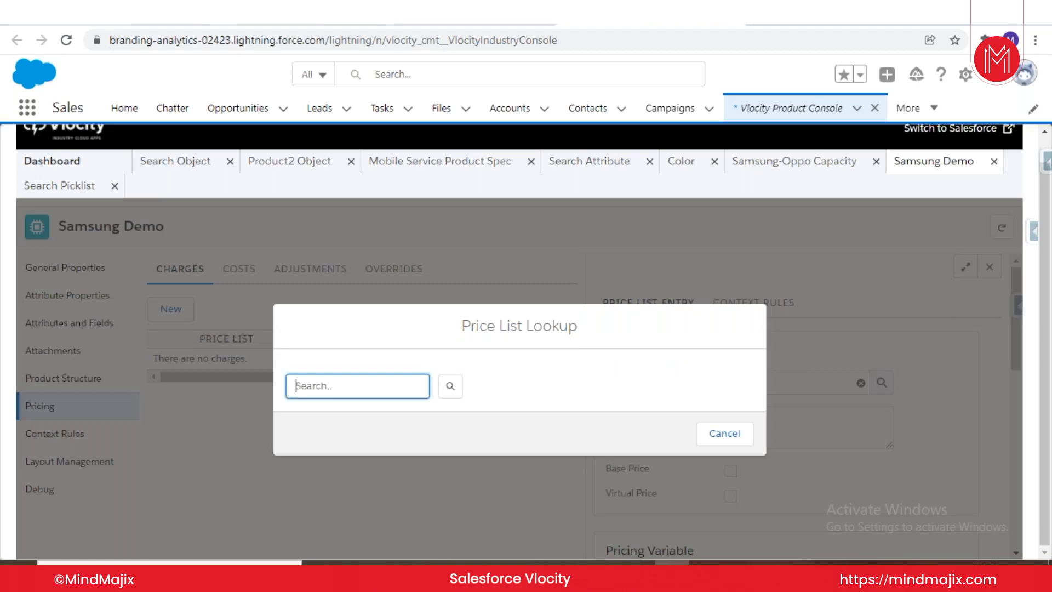
click(451, 387)
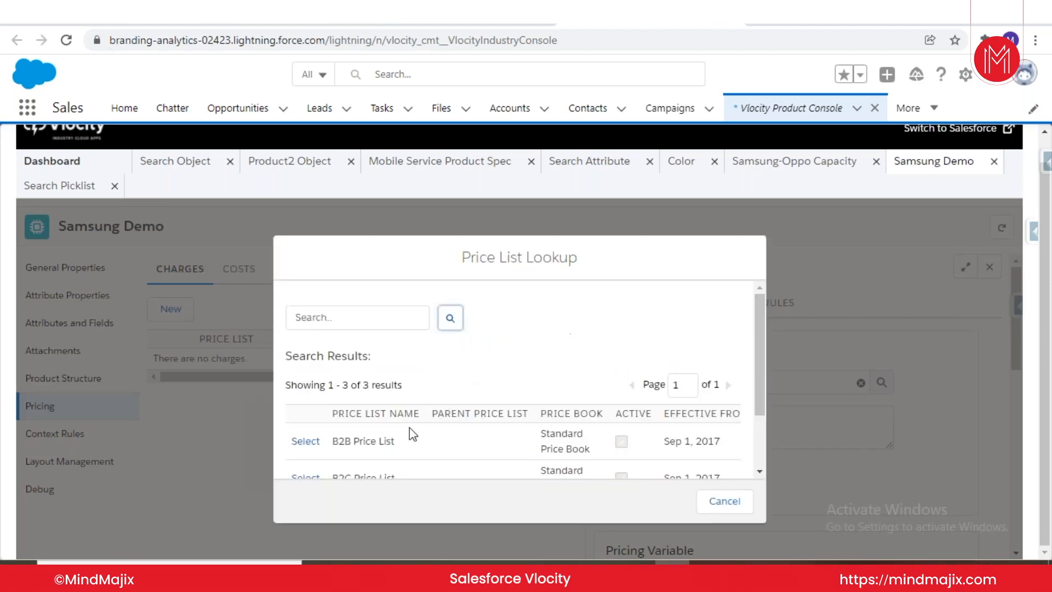
scroll(408, 433, down, 2)
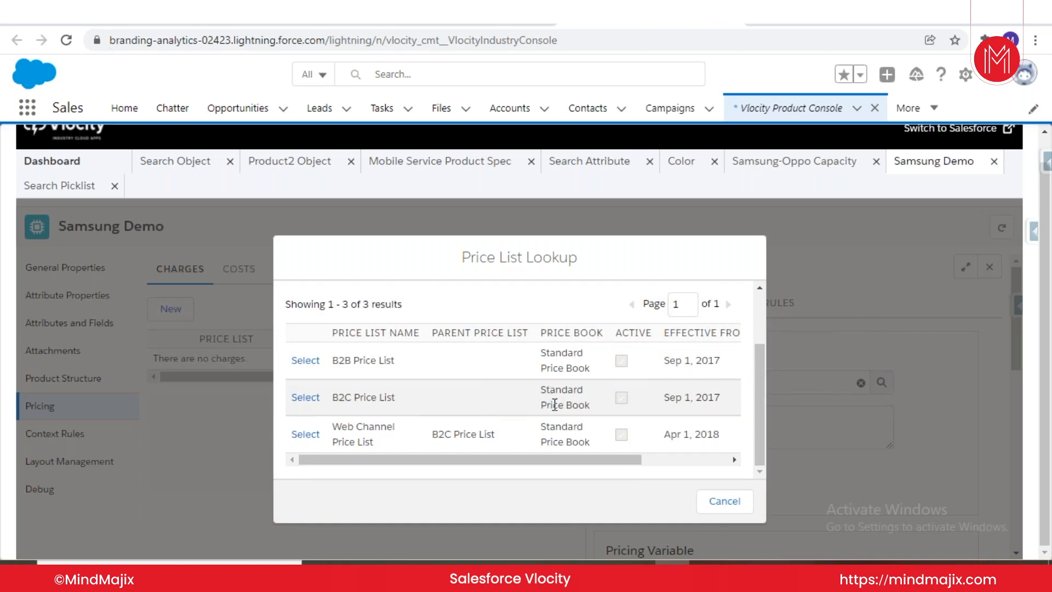
click(320, 399)
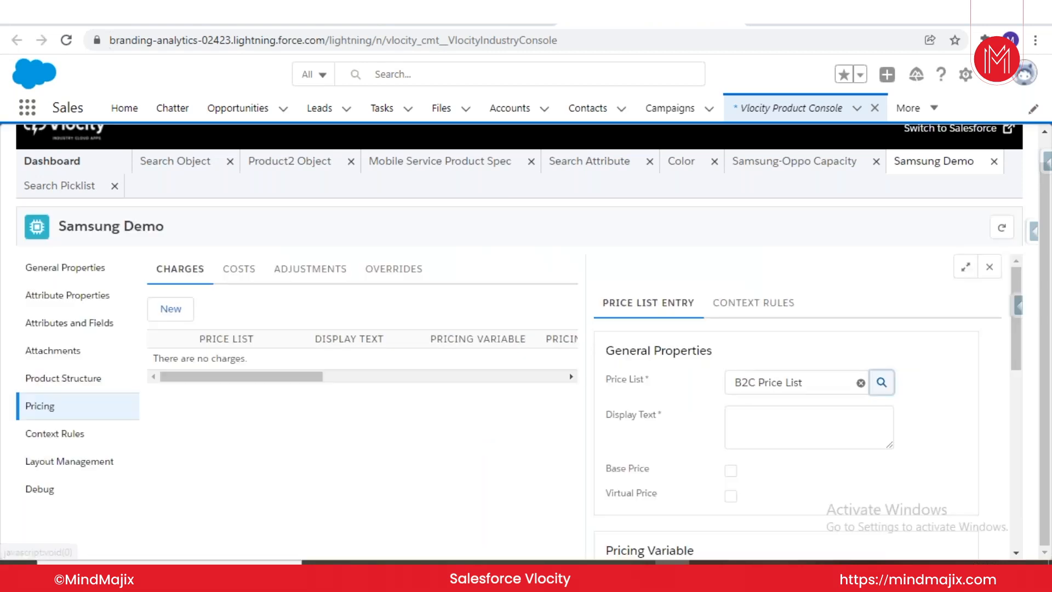
click(799, 423)
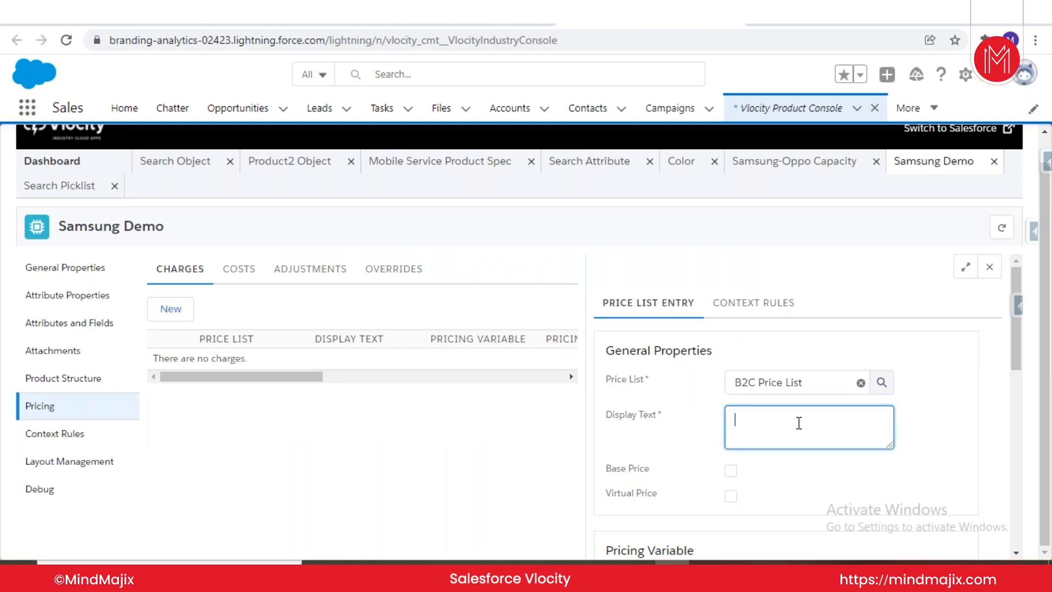
text(FREE)
Step: Set the charge's type to One-time and sub-type to Standard, and assign the One Time Std Price pricing variable
scroll(614, 377, down, 1)
scroll(616, 377, down, 4)
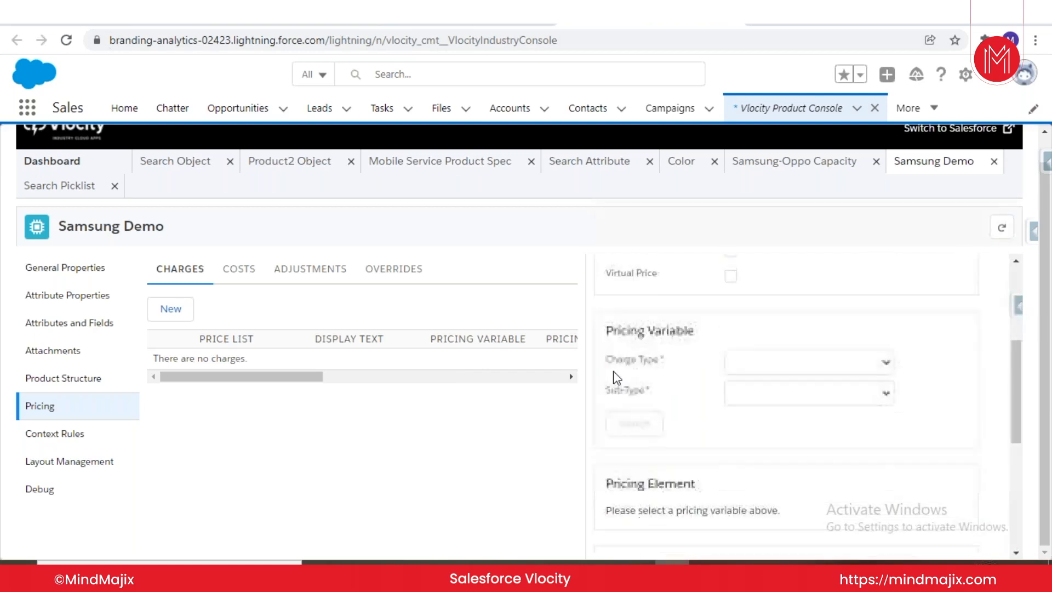
click(743, 373)
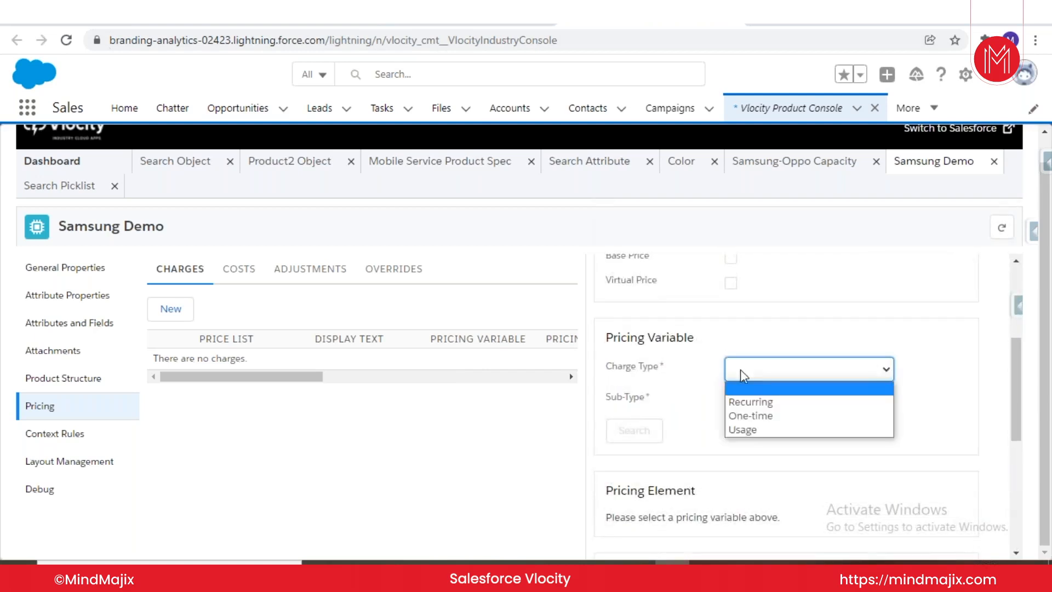
click(758, 415)
click(739, 402)
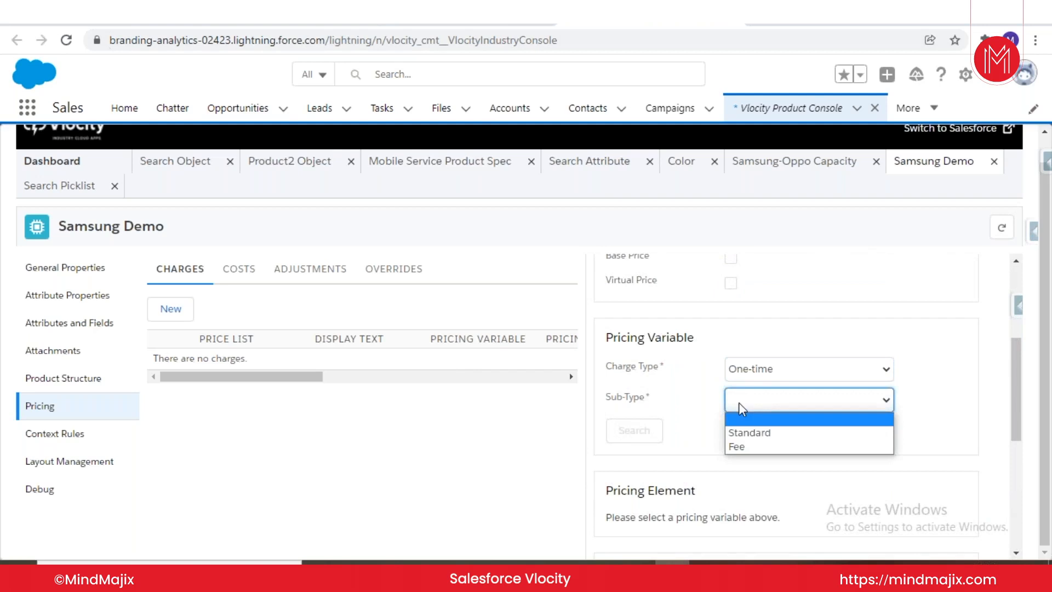
click(755, 434)
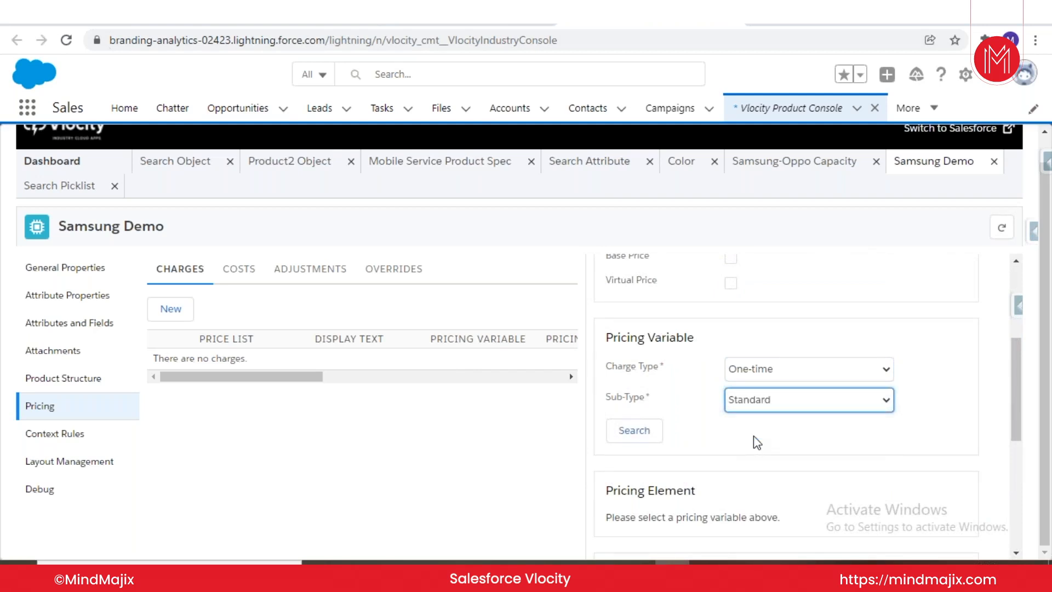
click(646, 429)
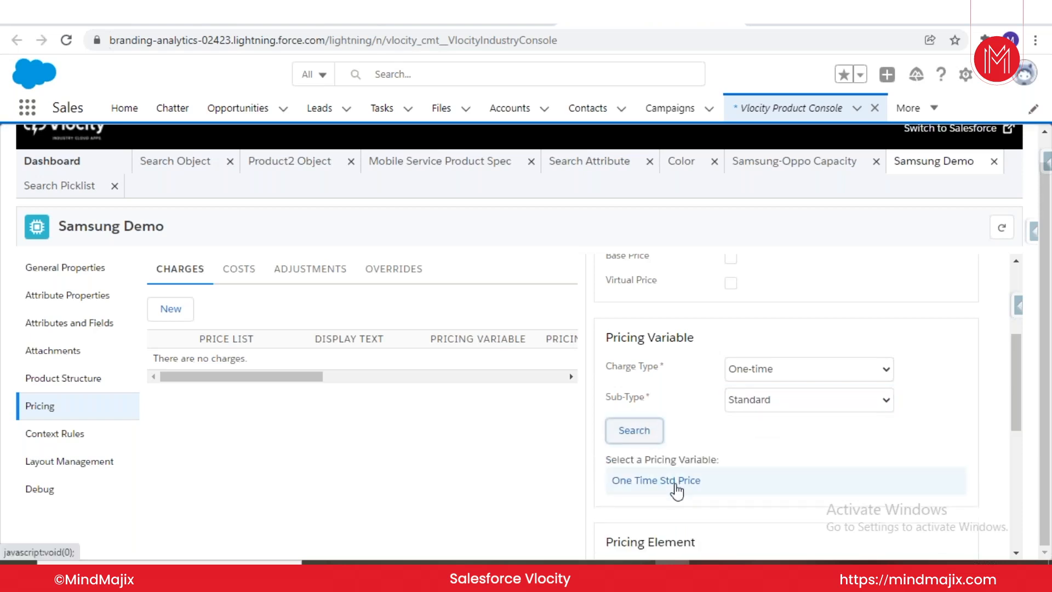
click(677, 489)
Step: Assign the FREE pricing element to the charge, mark it active and save the price list entry
scroll(705, 481, down, 3)
scroll(708, 481, down, 2)
scroll(693, 474, down, 2)
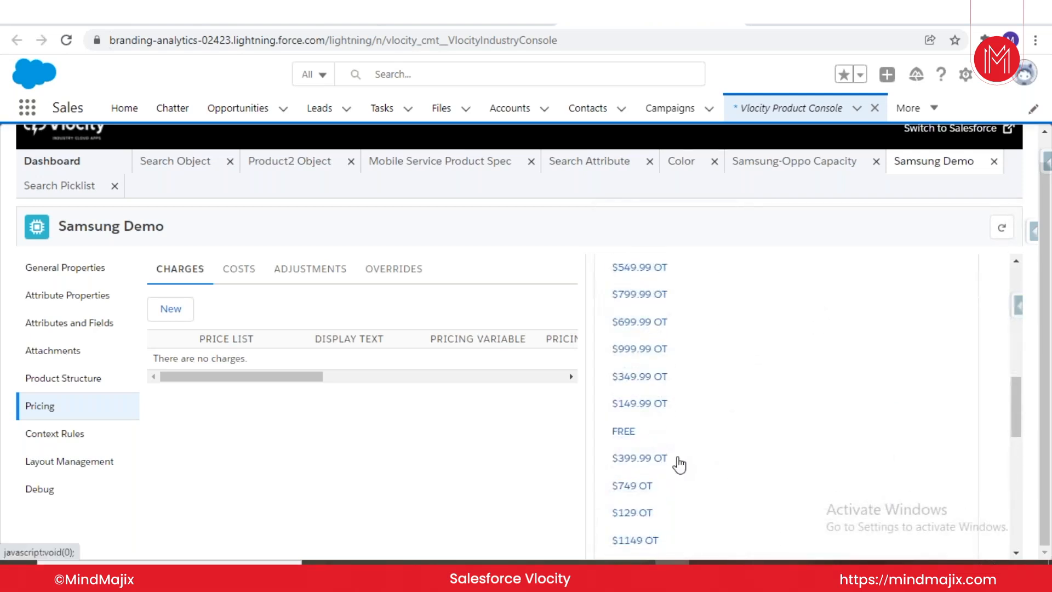
click(619, 434)
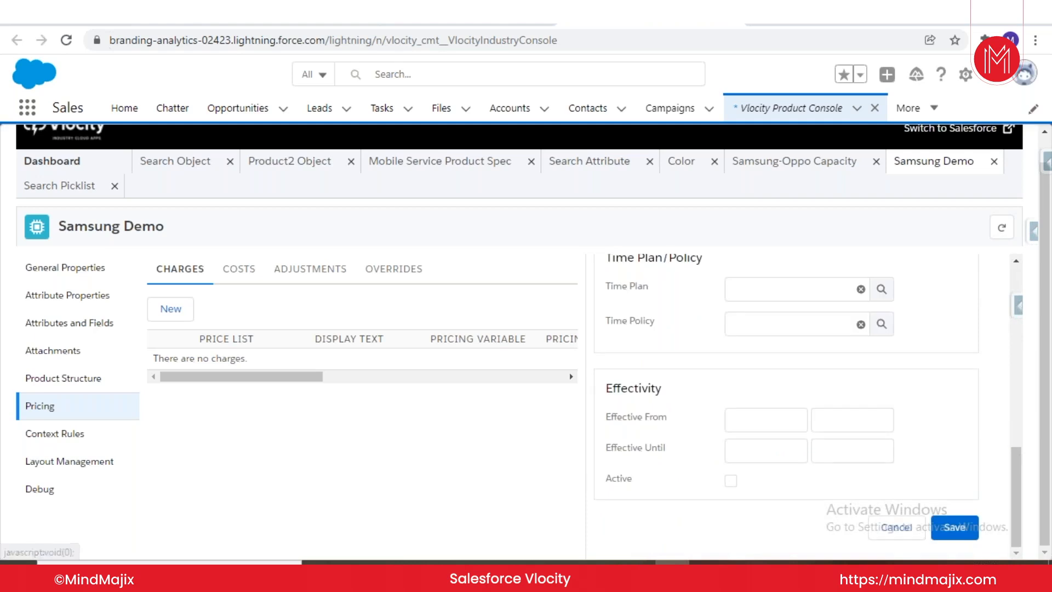
click(781, 423)
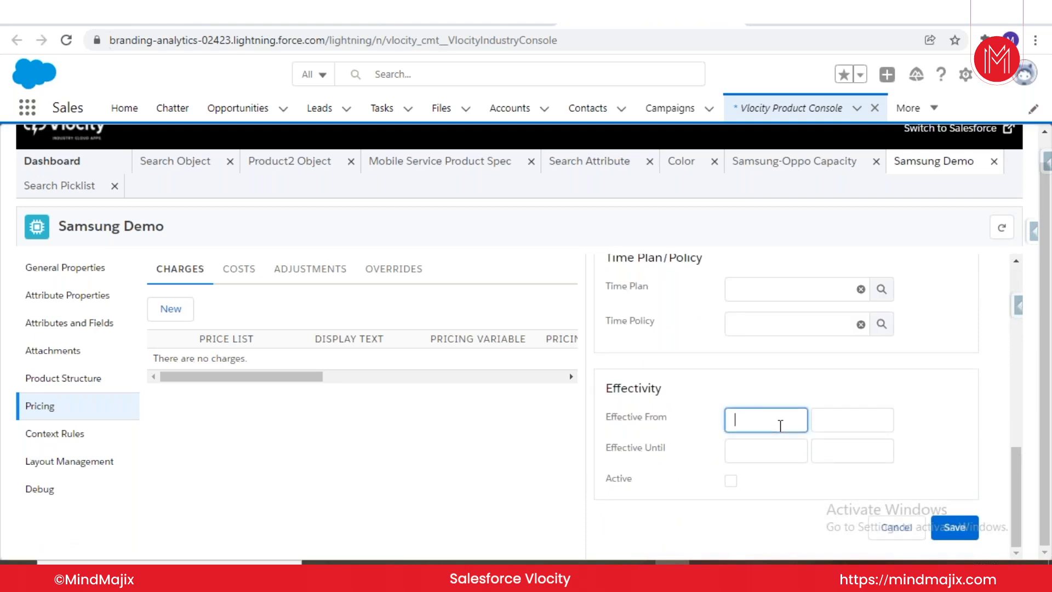
click(780, 425)
click(780, 425)
click(730, 480)
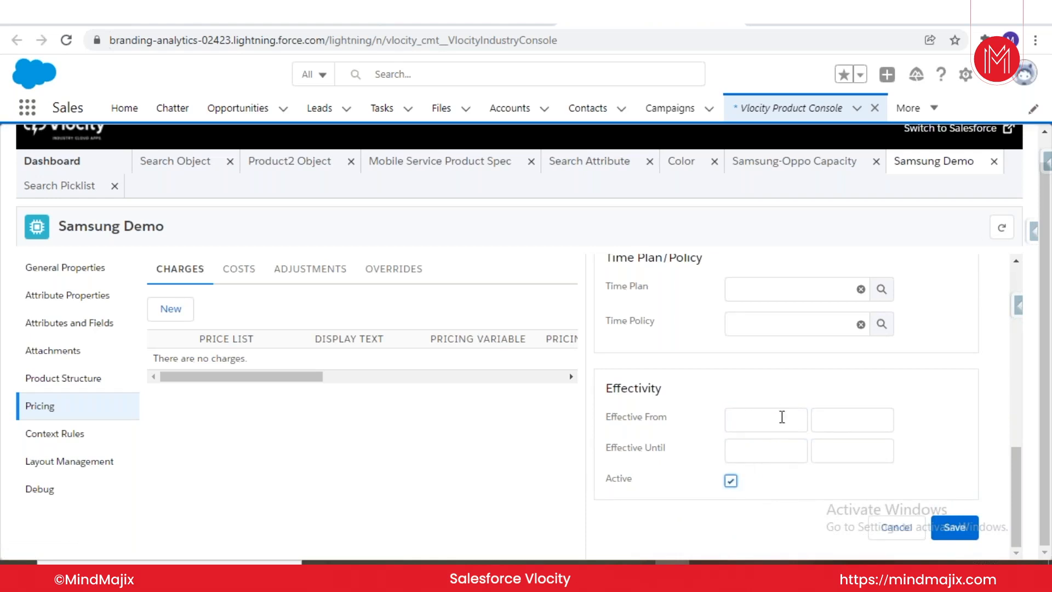
click(955, 529)
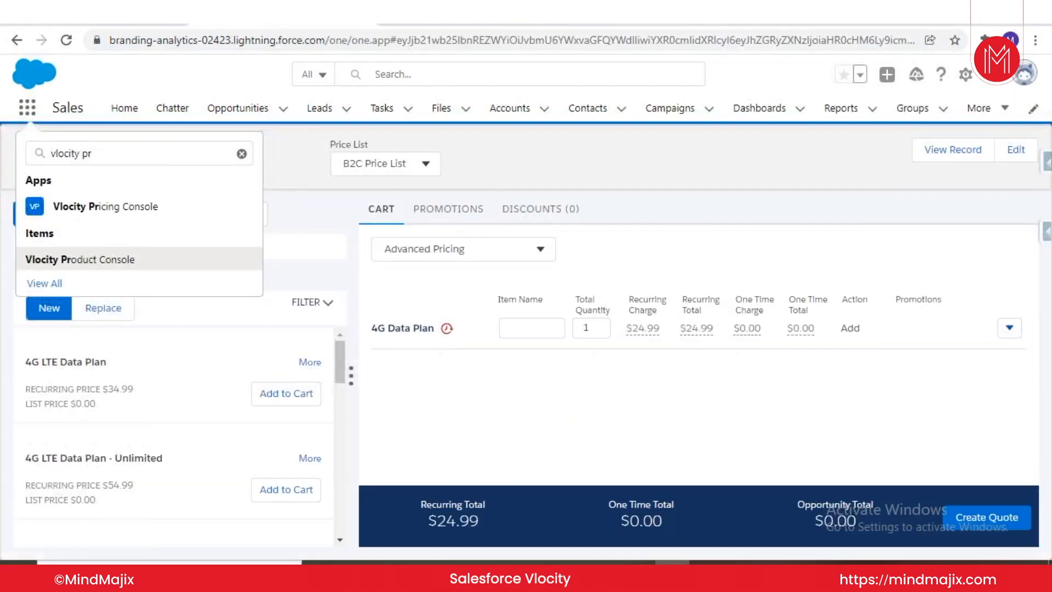
Step: Reload the opportunity cart page and search the product catalog in the Vlocity Product Console for "oppo"
click(66, 40)
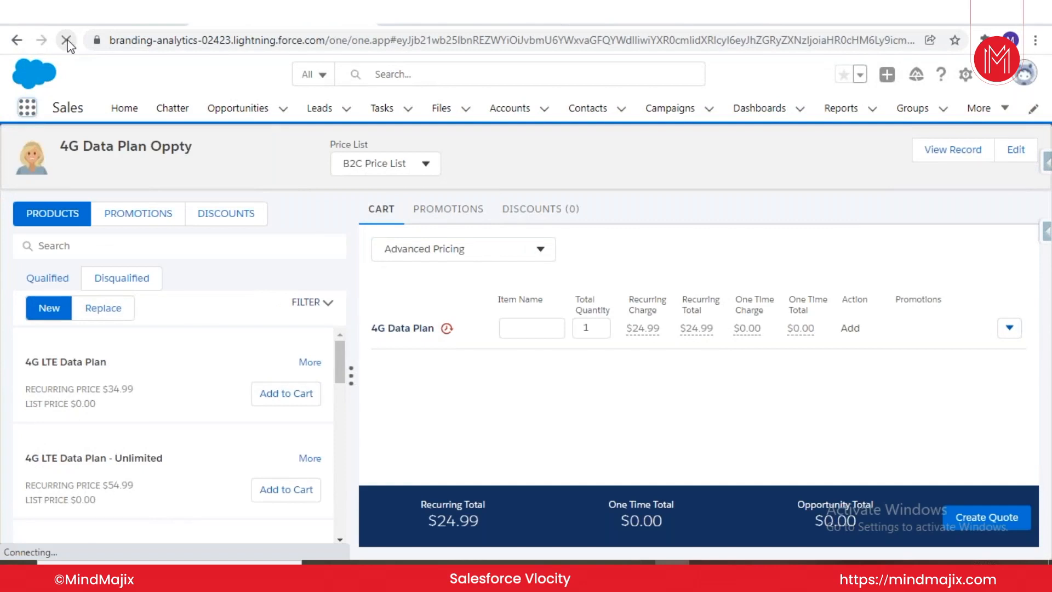
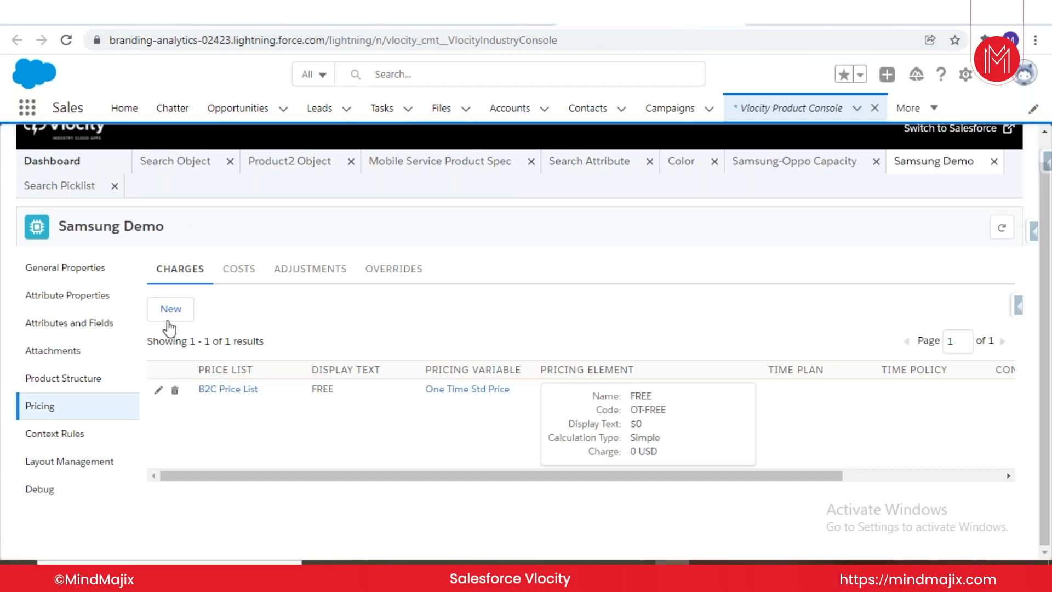
click(103, 166)
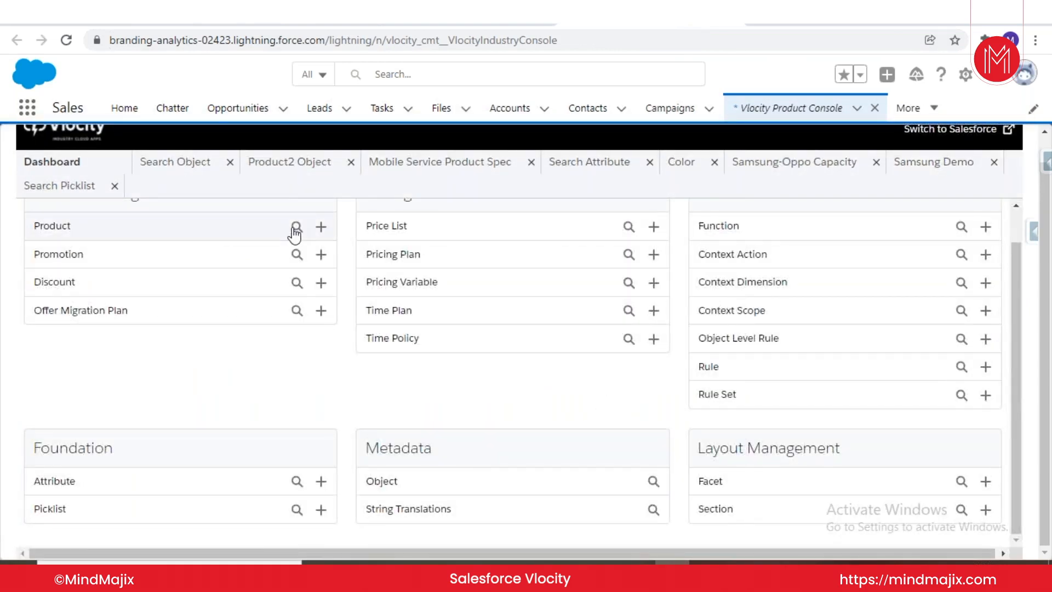
click(296, 228)
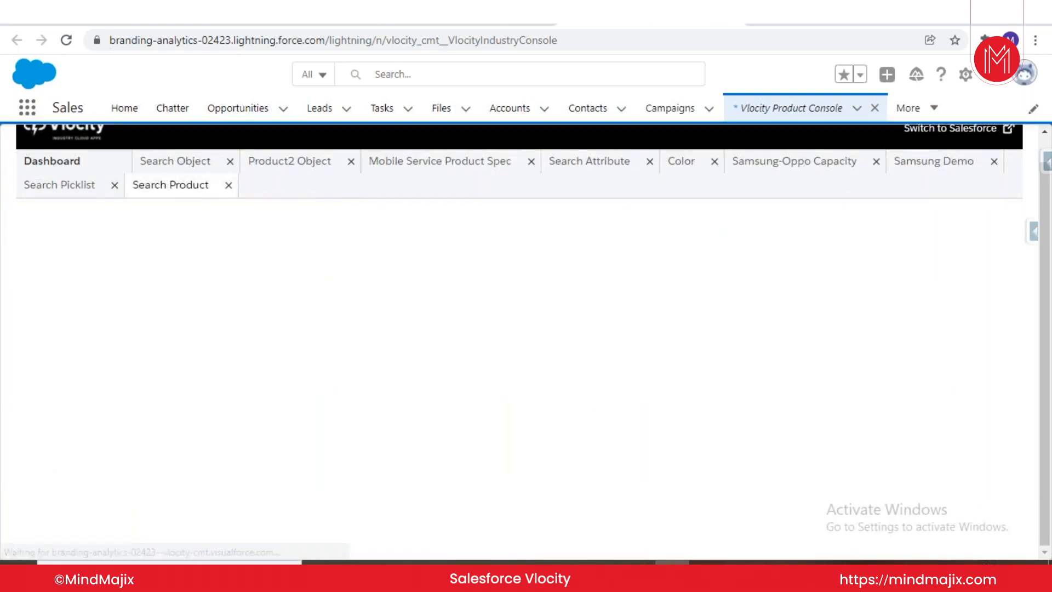
click(139, 230)
text(oppo)
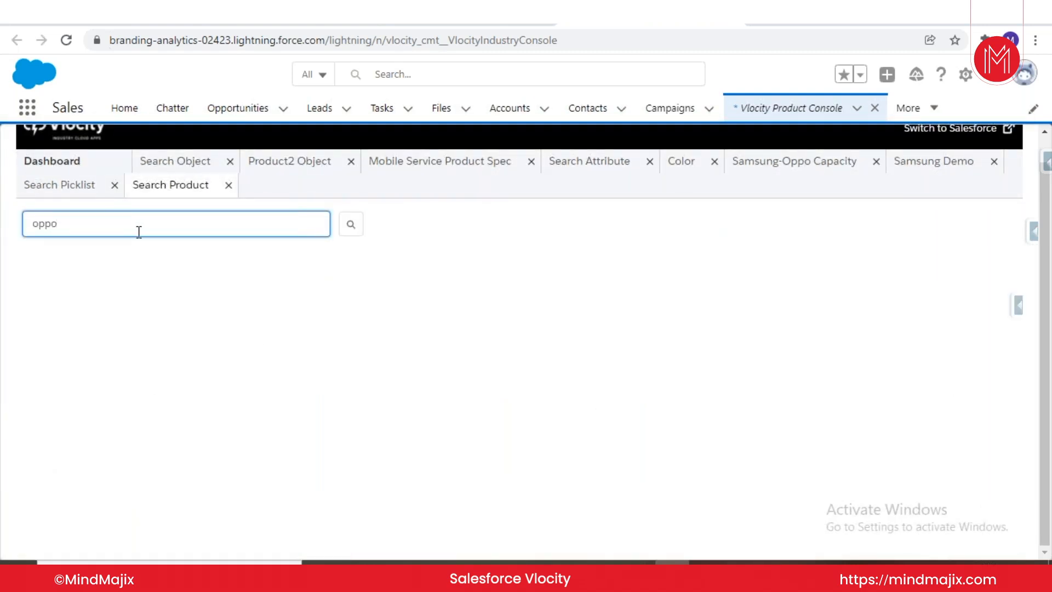
click(351, 224)
Step: Search the product catalog for "mobil" and look through the listed products and offers
key(BackSpace)
key(BackSpace)
key(BackSpace)
key(BackSpace)
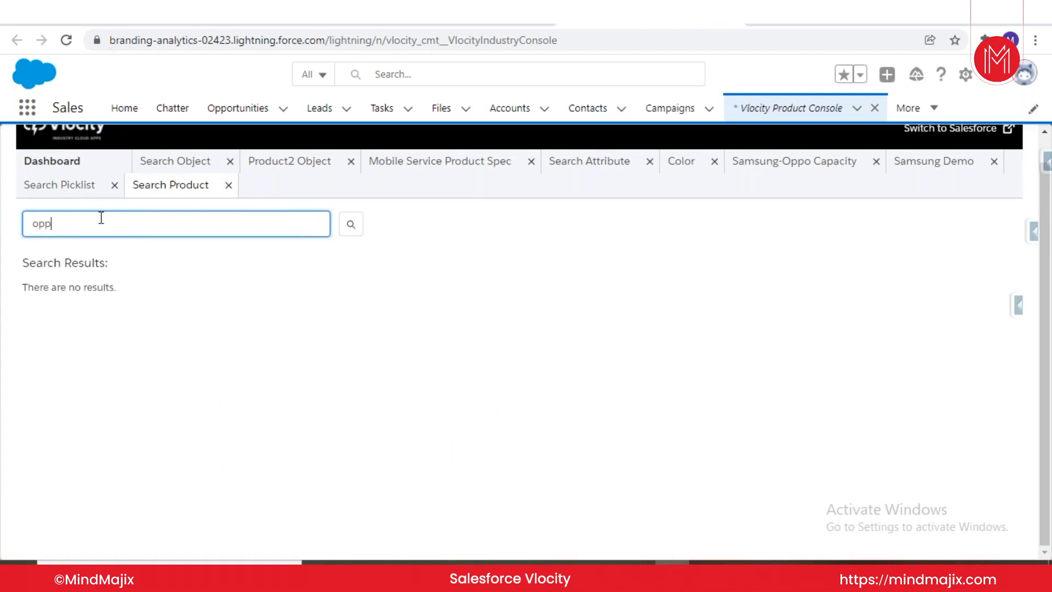
text(mobil)
click(354, 226)
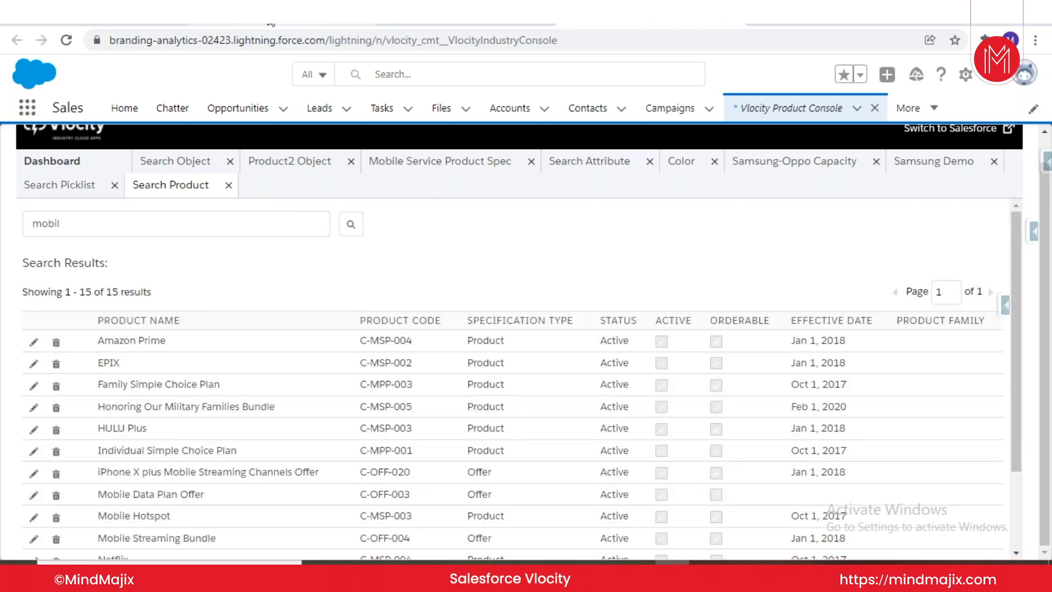
scroll(164, 497, down, 2)
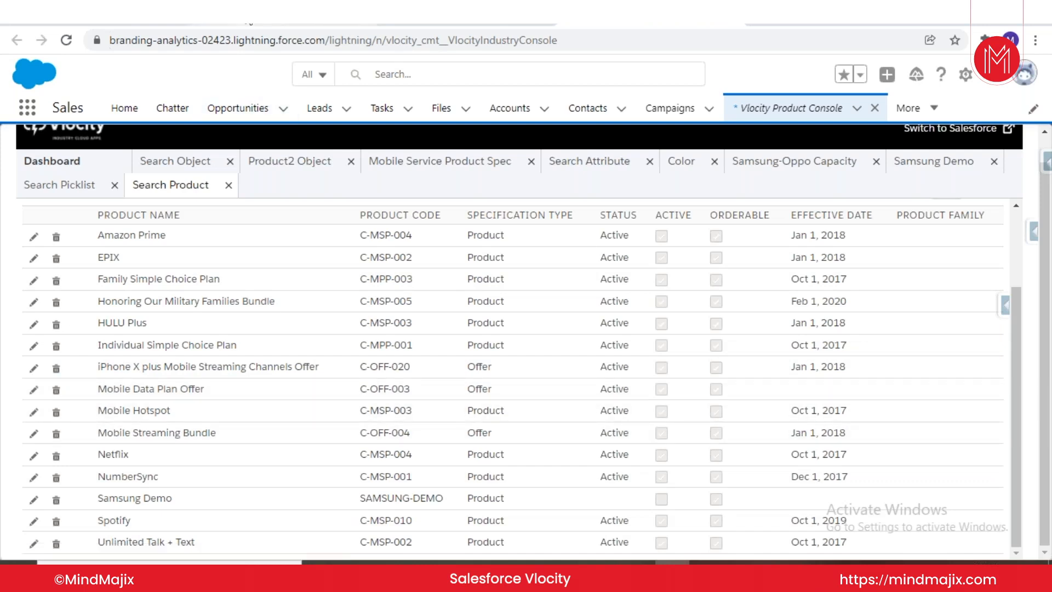
Step: Switch to the 4G Data Plan Oppty cart and search its products for "samsung" and "samsung de"
click(249, 22)
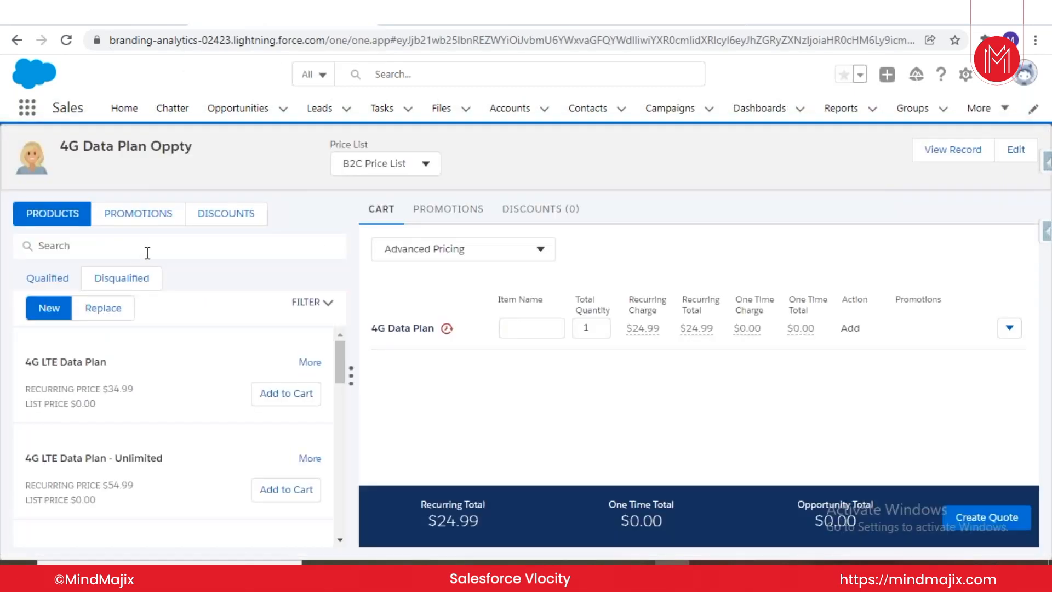
click(149, 251)
text(samsung)
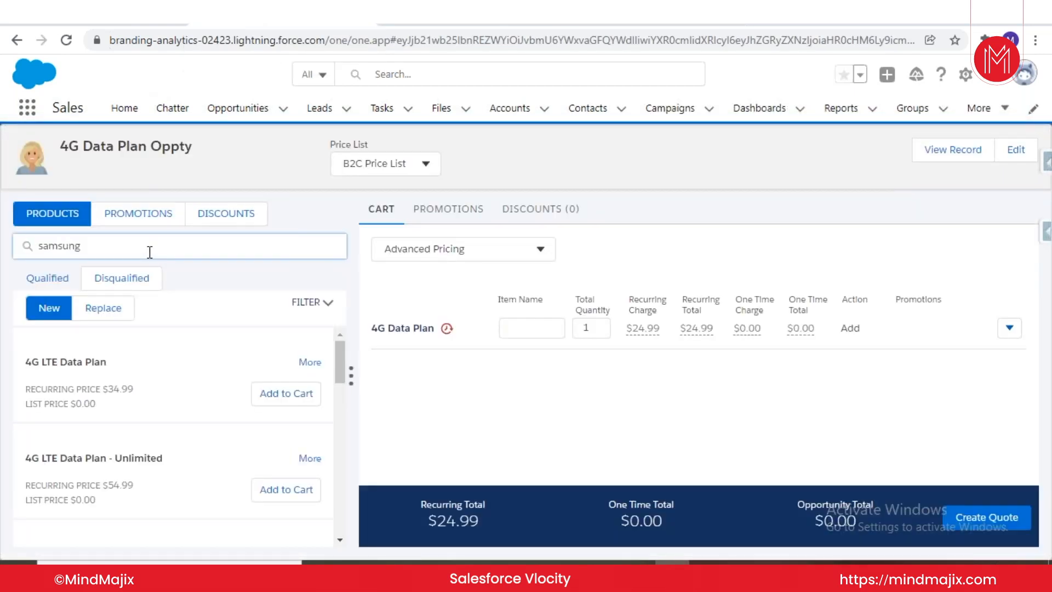
key(Return)
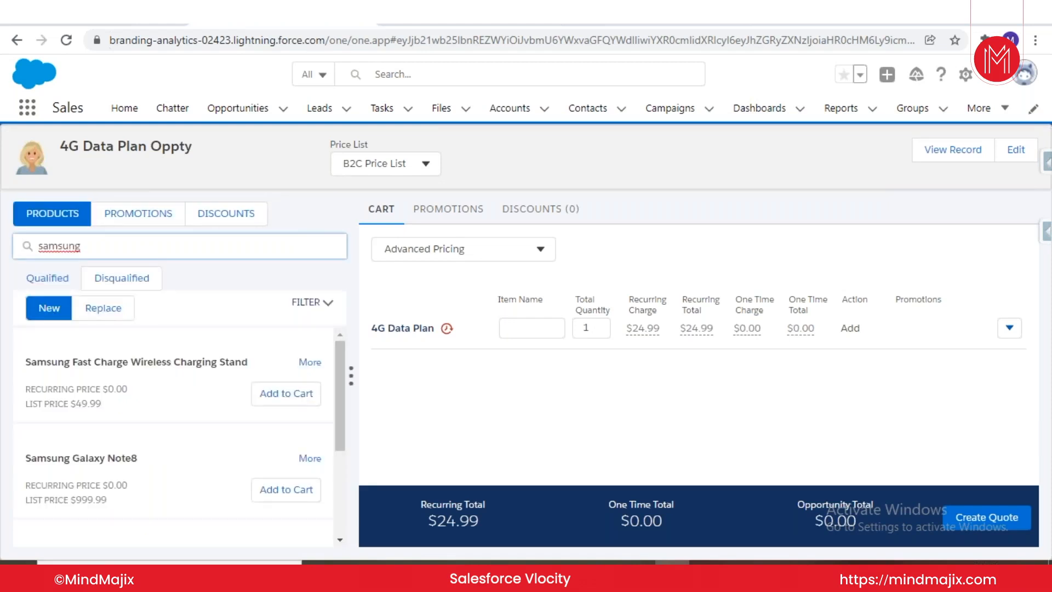
text(de)
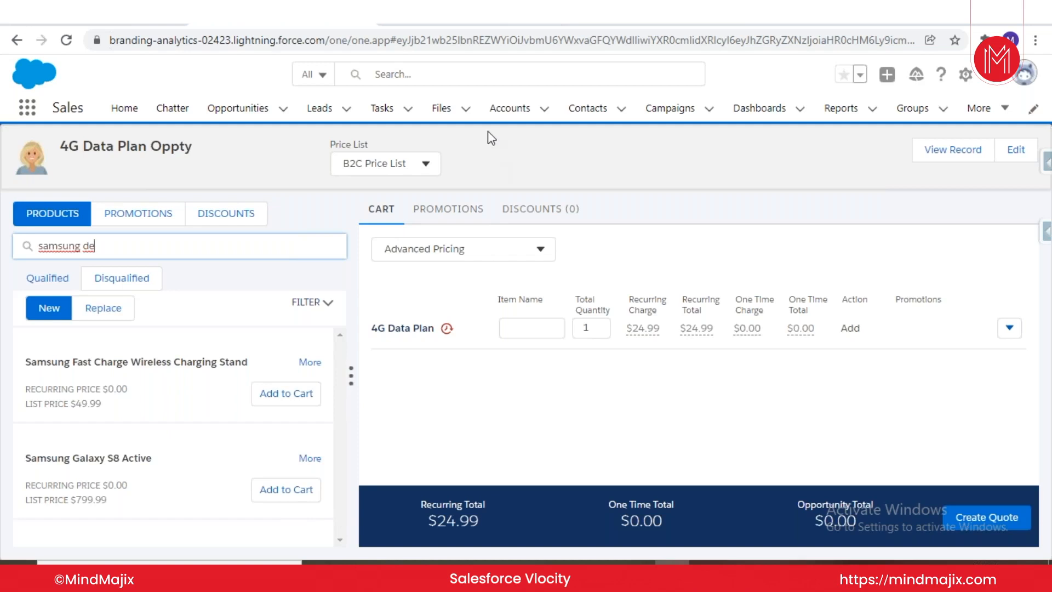
Step: Open Vlocity CMT Administration in the other console window and look through its Maintenance Jobs
click(464, 27)
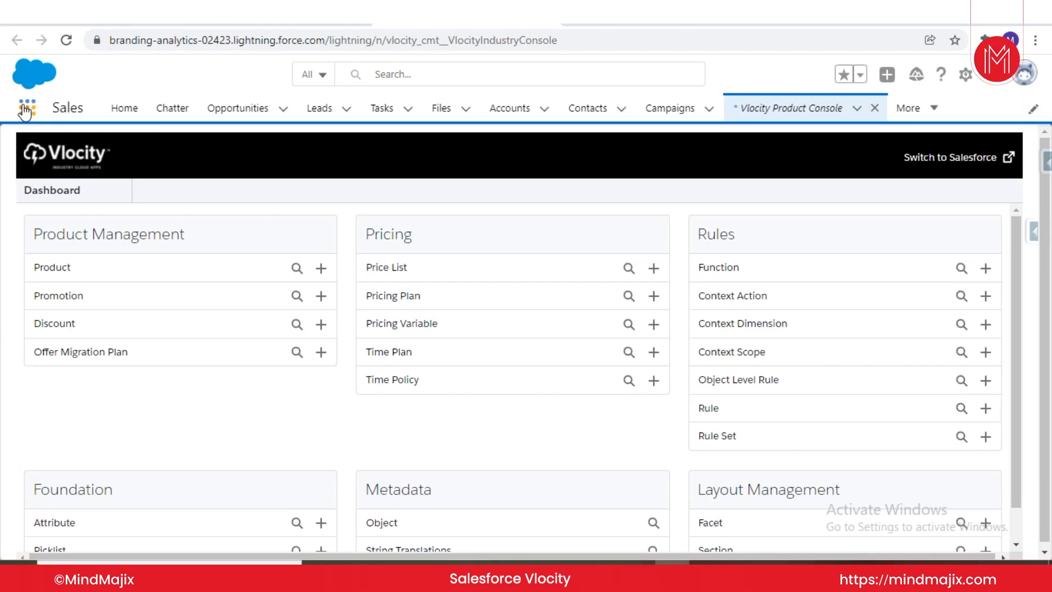
click(25, 110)
click(26, 109)
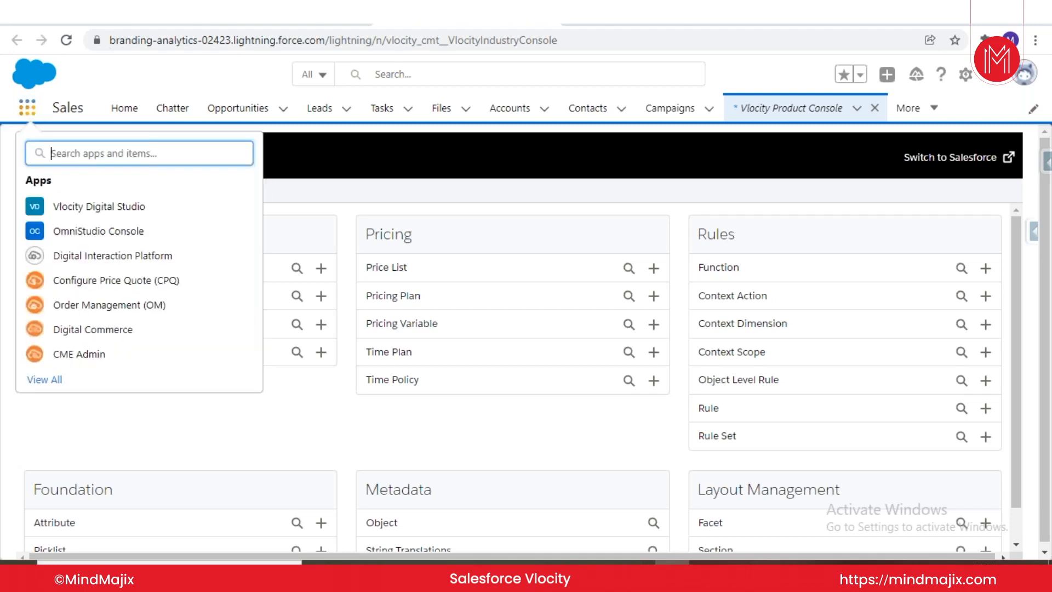
text(cmt)
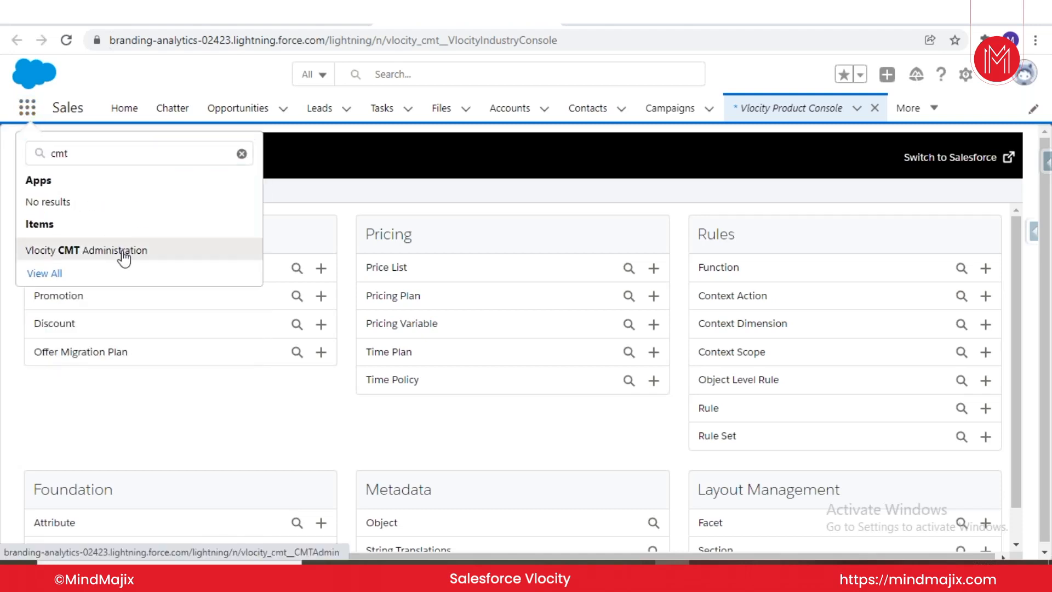
click(124, 255)
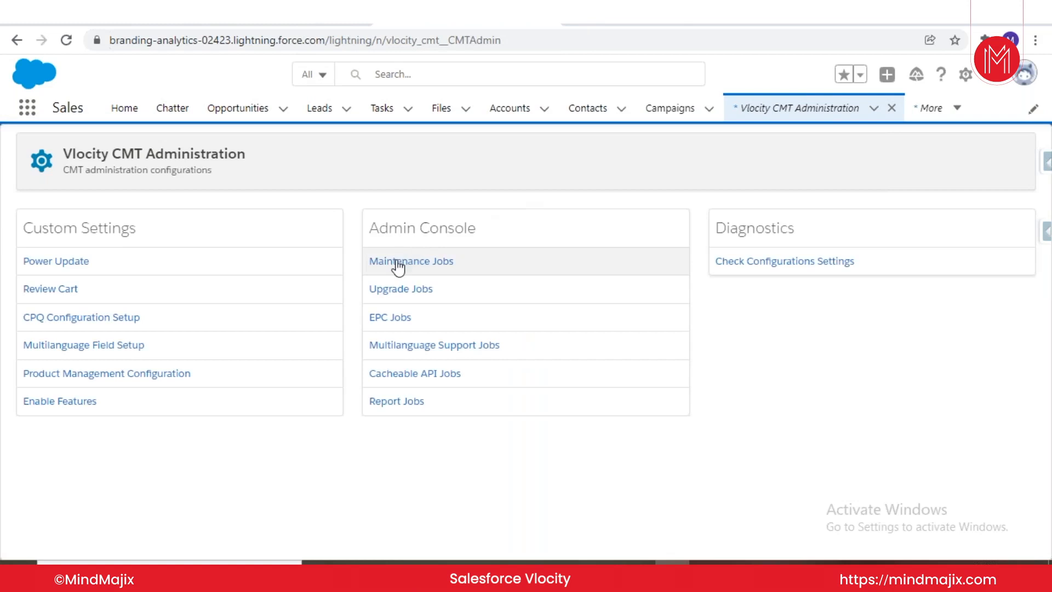
click(408, 263)
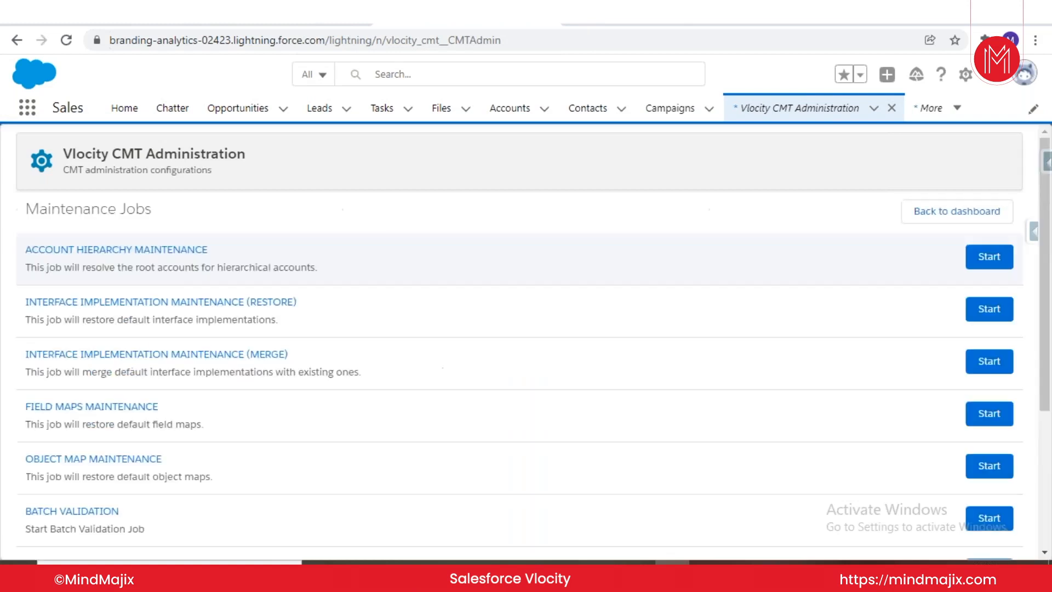
scroll(383, 436, down, 4)
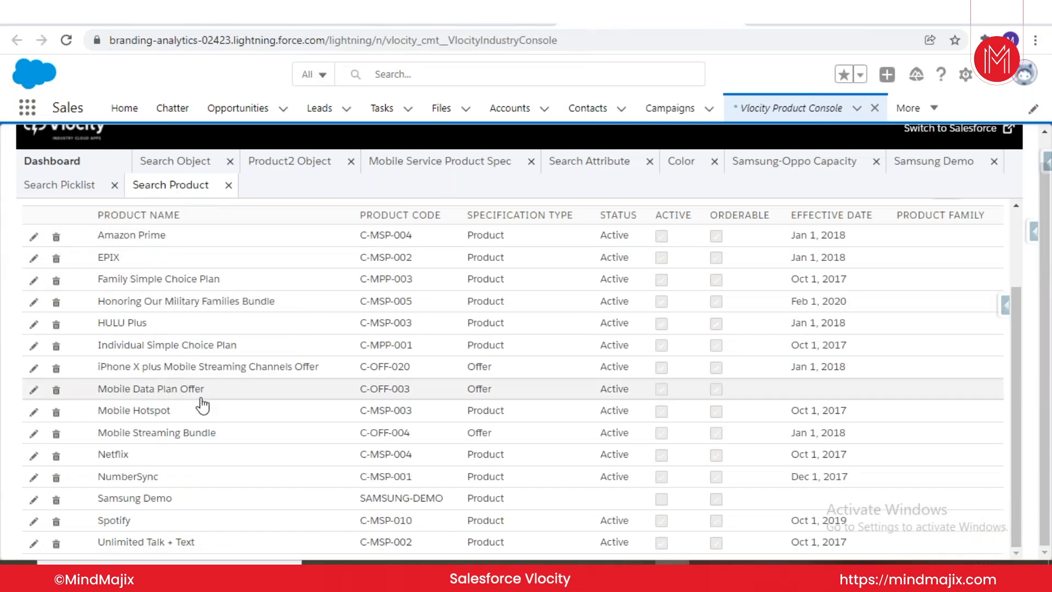
Step: Start a new child item in the iPhone X plus Mobile Streaming Channels Offer's product structure, with Samsung Demo as the child product
click(217, 367)
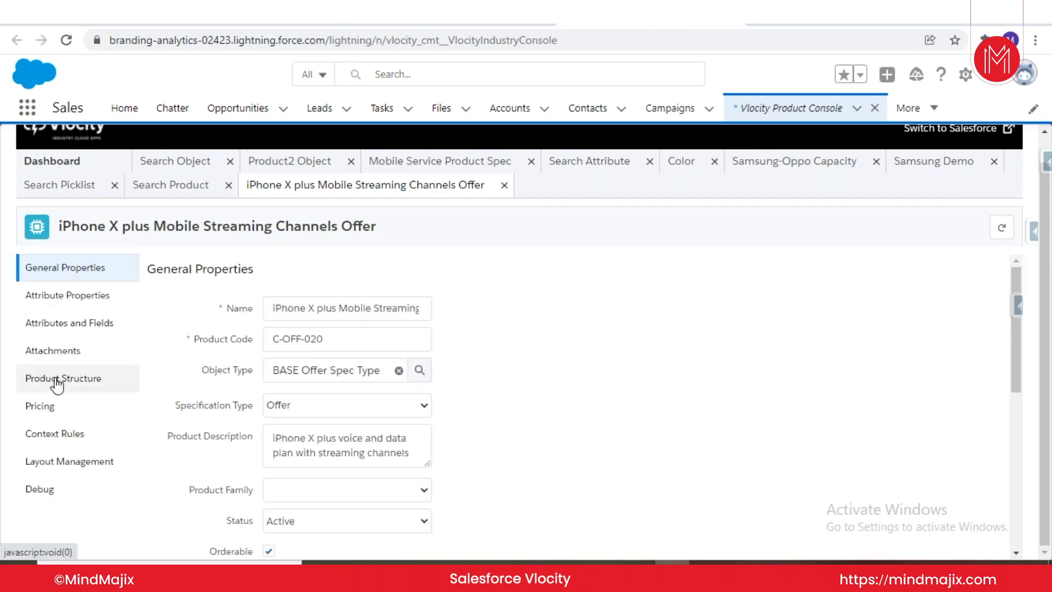
click(57, 385)
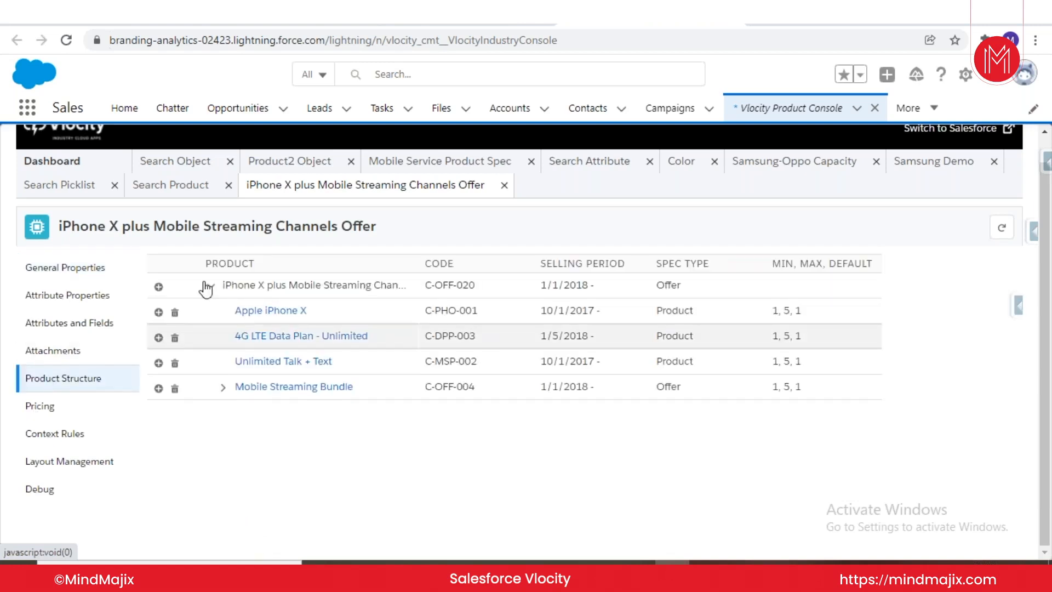
click(158, 287)
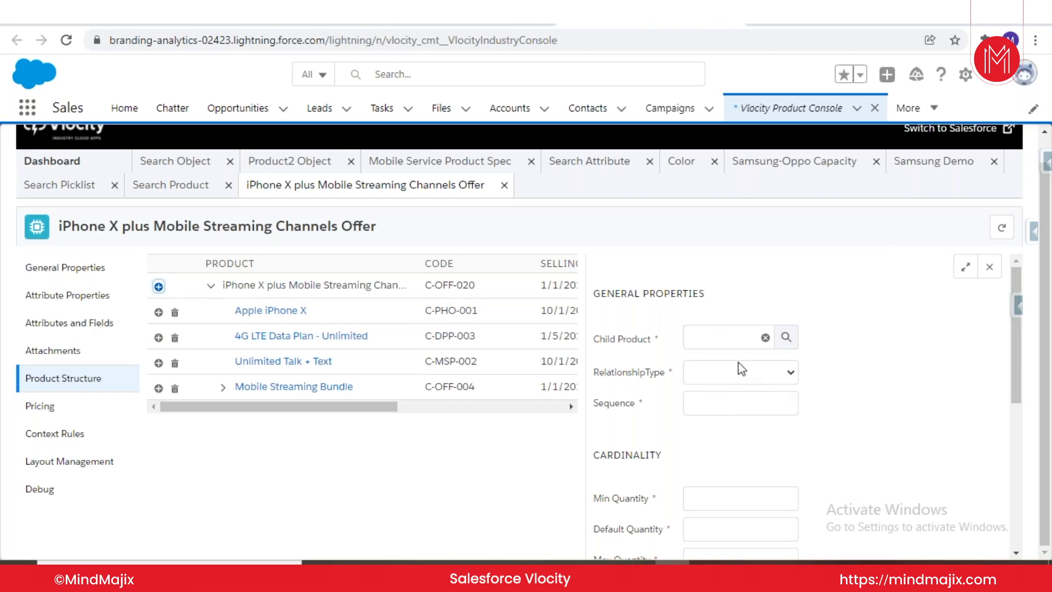
click(786, 340)
text(samsung demo)
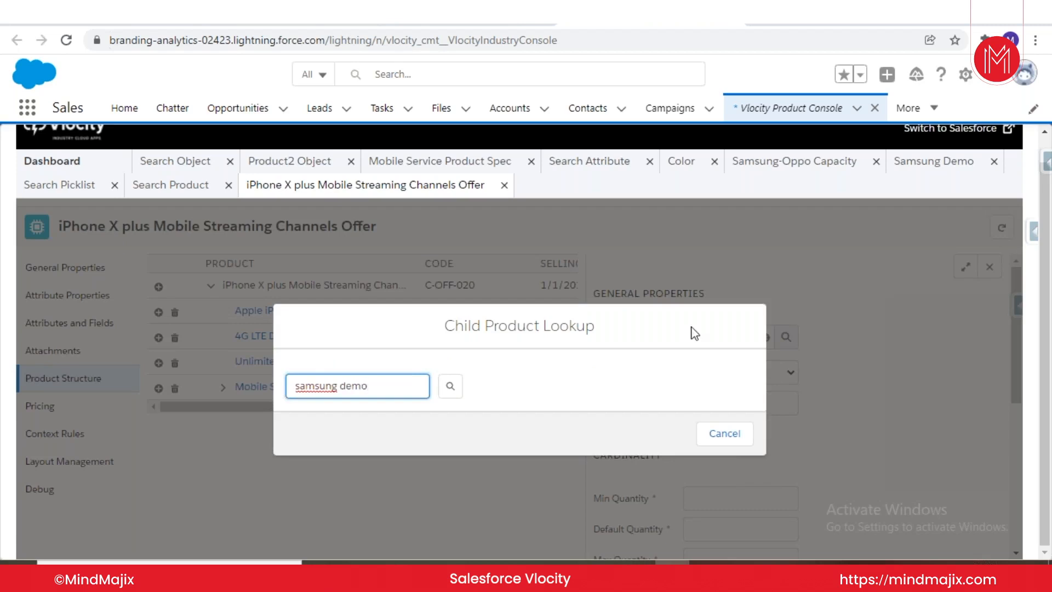
click(452, 387)
click(453, 387)
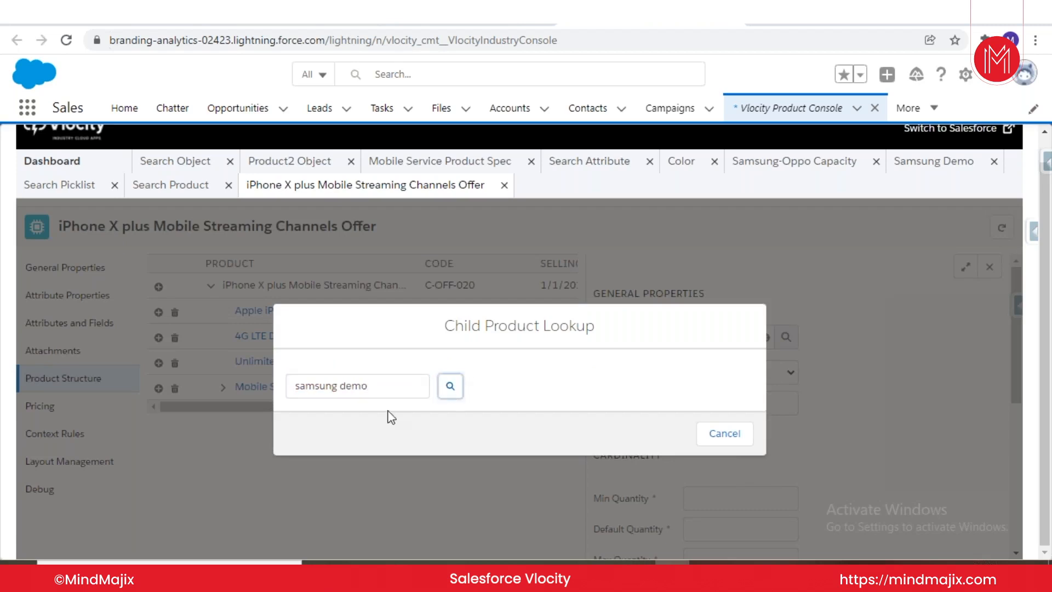
click(305, 441)
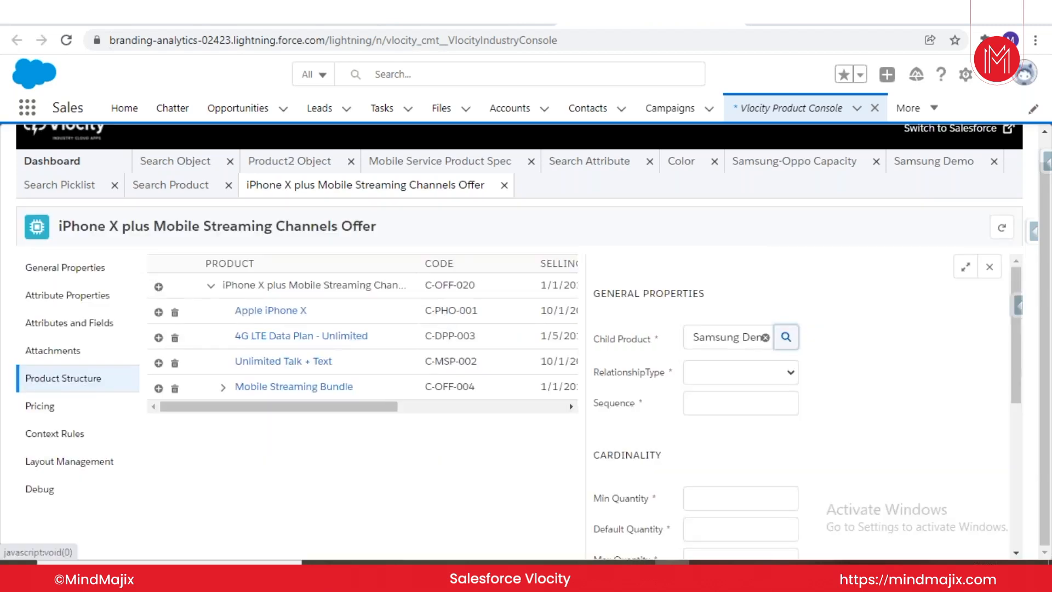
Step: Set the Samsung Demo child item's relationship type to Child and its sequence to 50
click(740, 372)
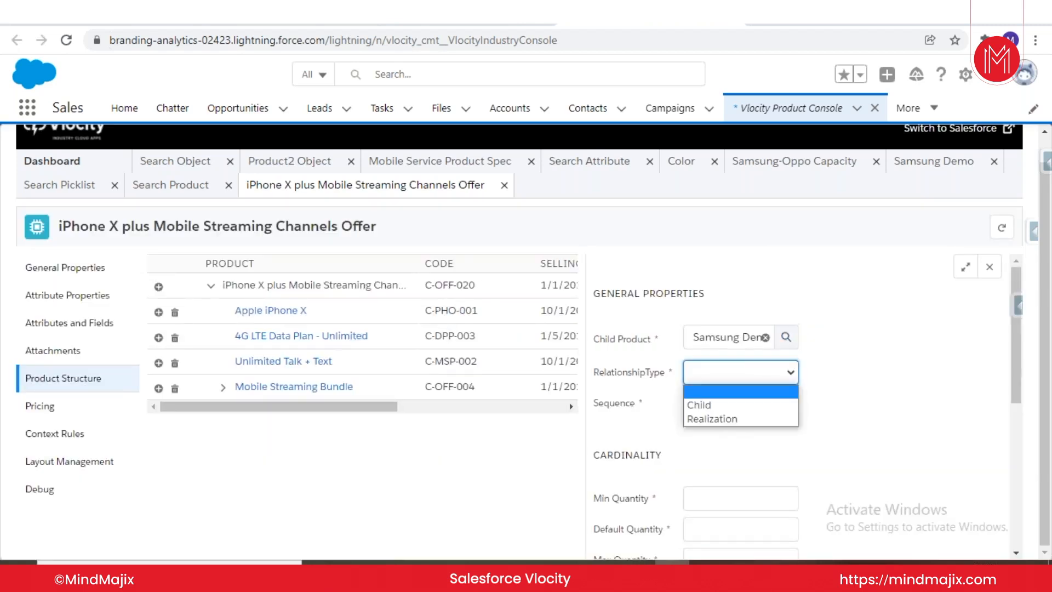
click(712, 406)
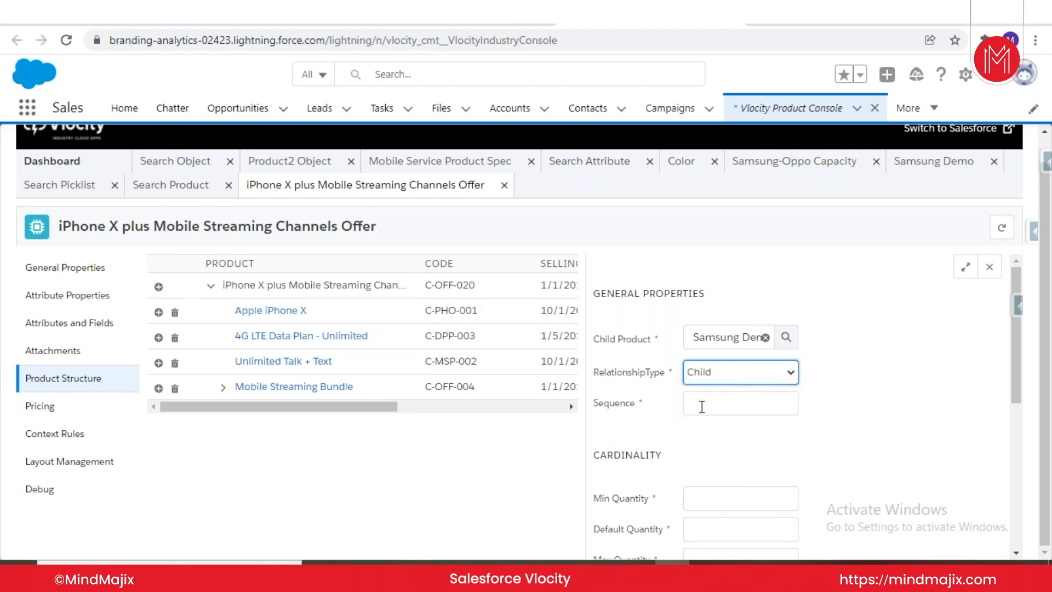
click(701, 407)
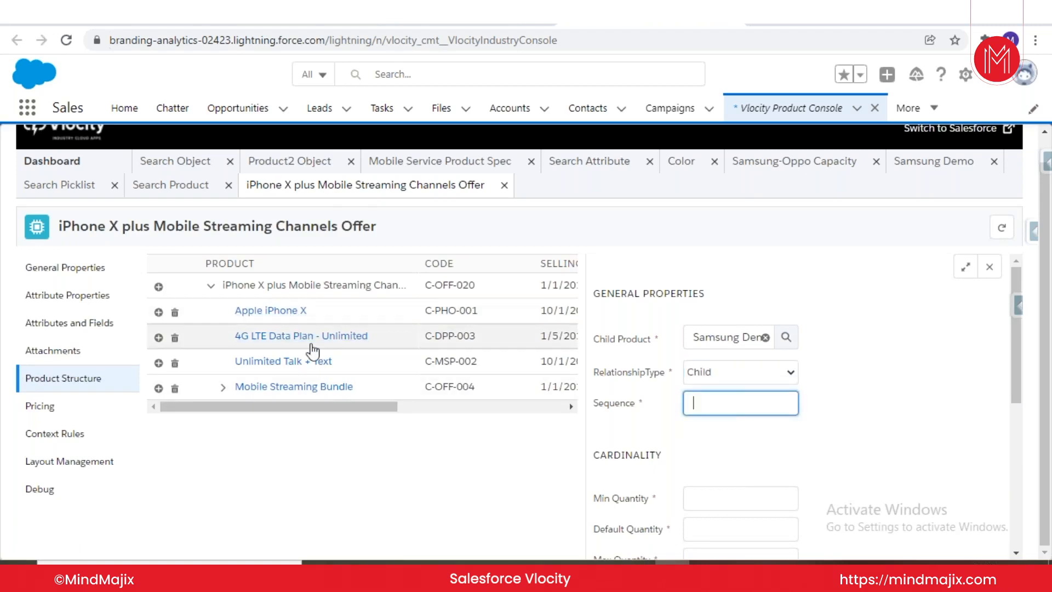
text(50)
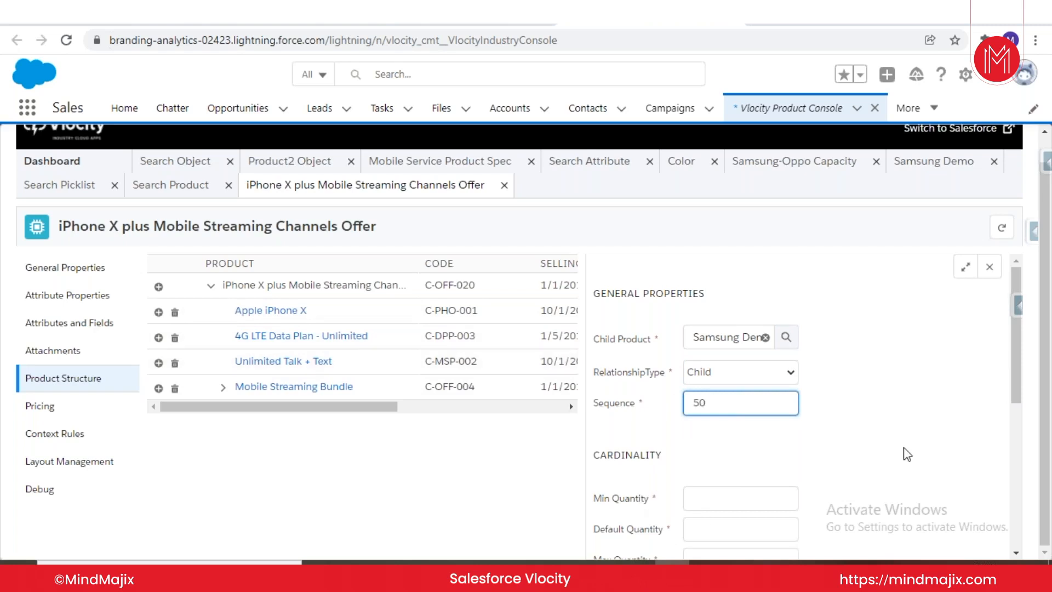
Step: Set the child item's minimum, default and maximum quantities to 1 each and save it to the offer
scroll(908, 454, down, 3)
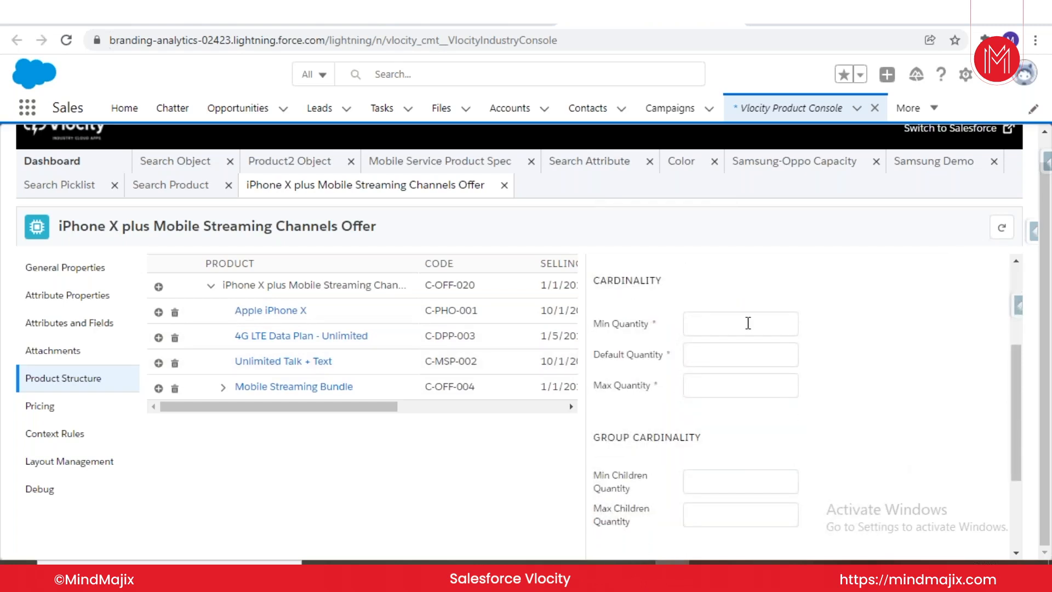
click(718, 316)
text(1)
key(Tab)
text(1)
key(Tab)
text(1)
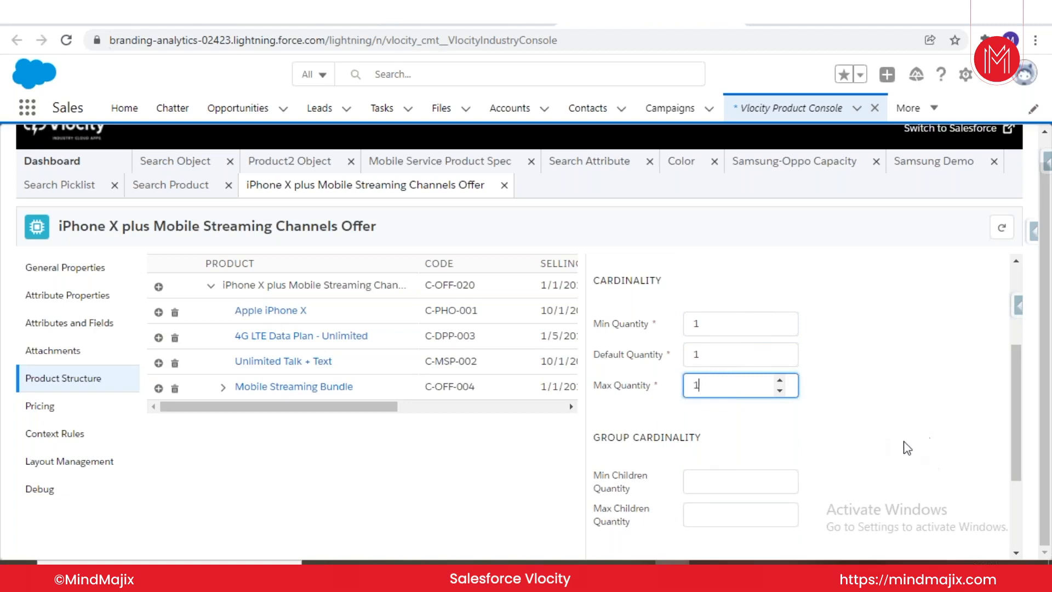
scroll(917, 457, down, 3)
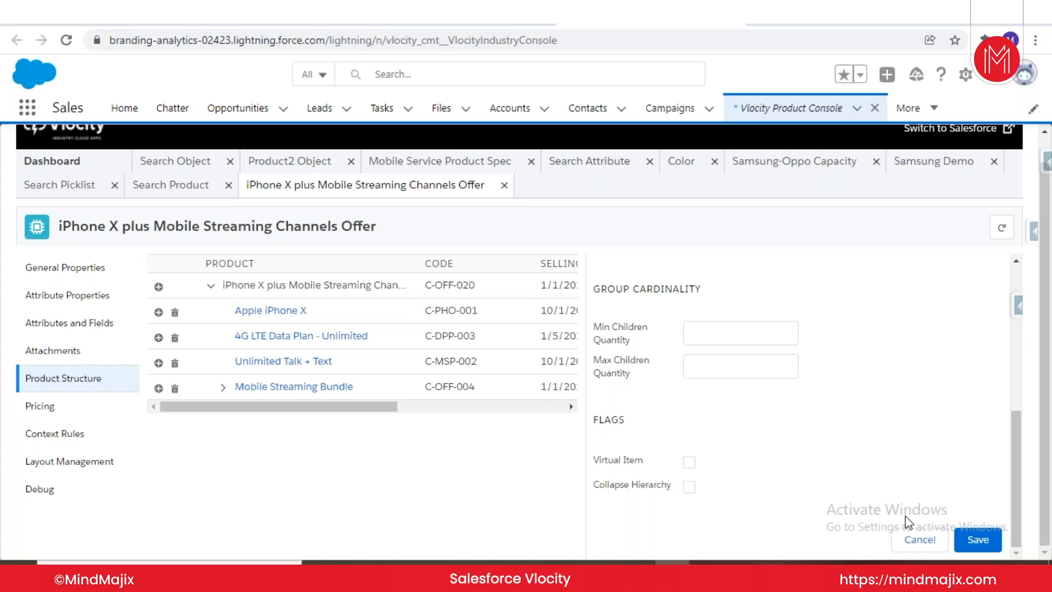
click(978, 540)
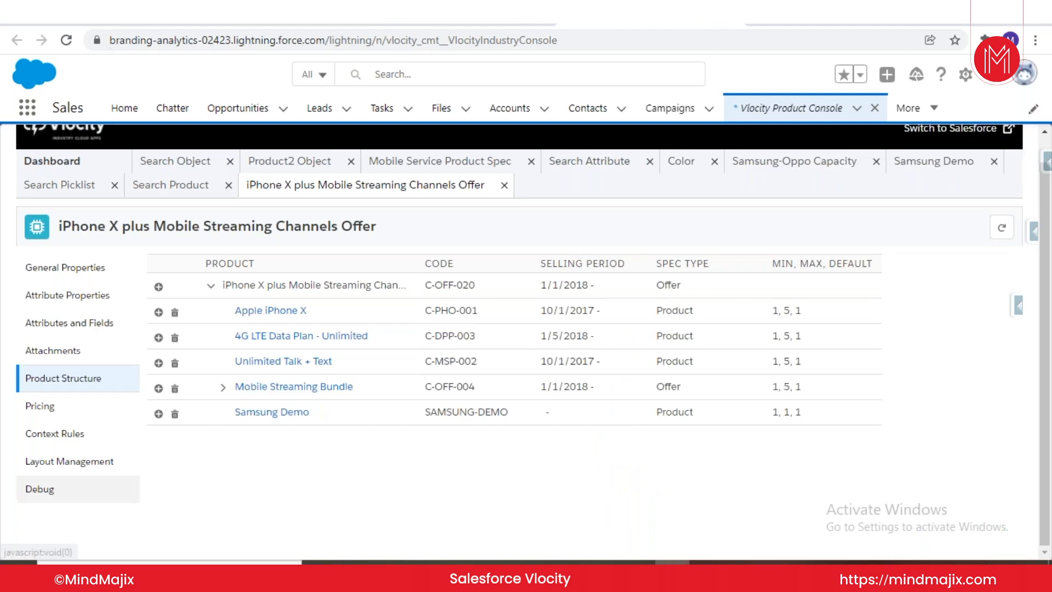
Step: Review the offer's pricing charges, then return to its product structure and select the Apple iPhone X child product
click(57, 407)
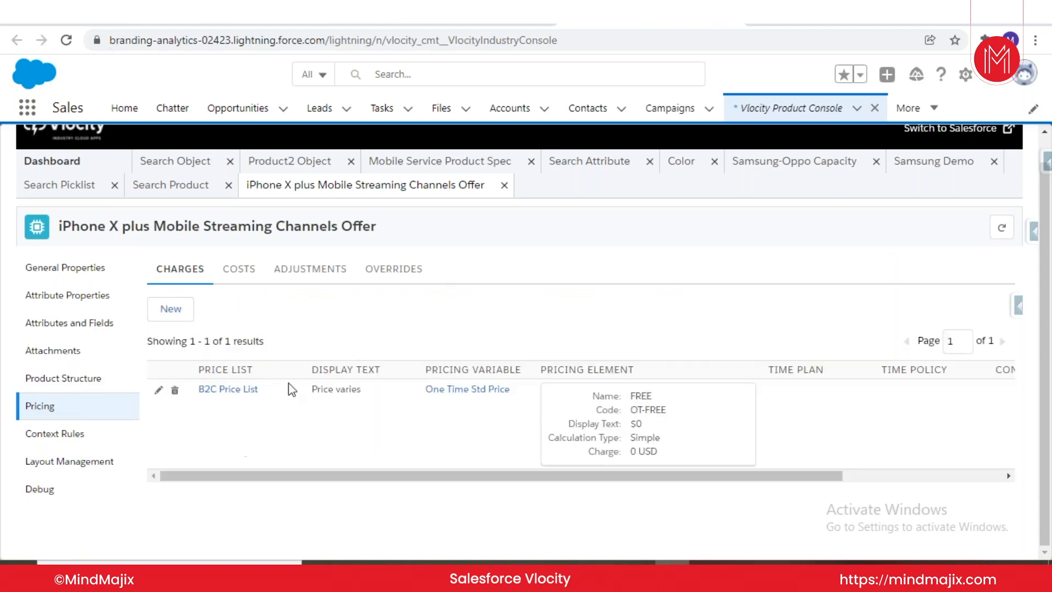
click(86, 378)
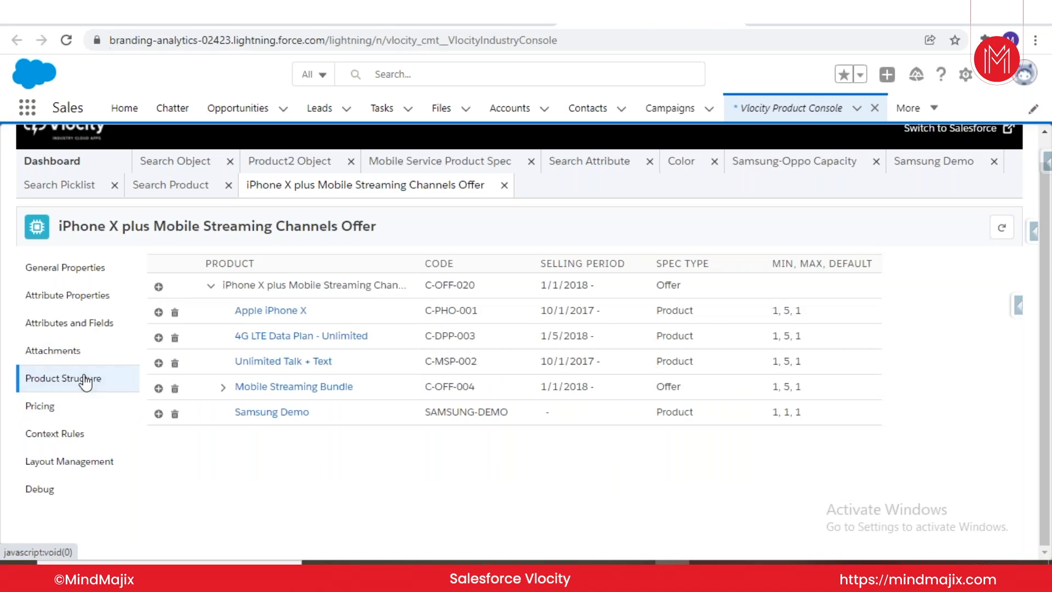
click(285, 311)
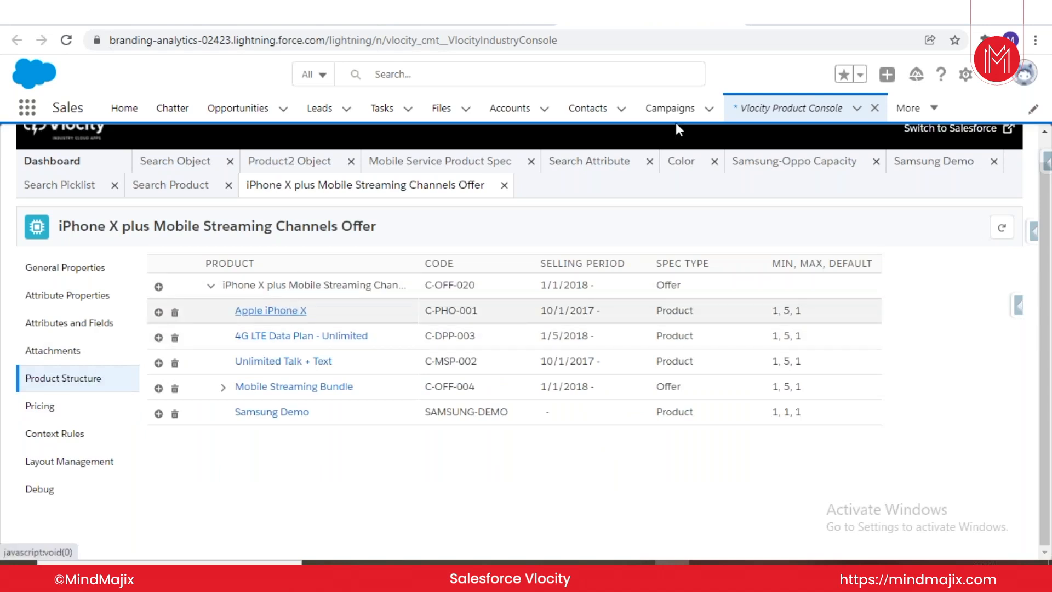
Step: Run the Product Hierarchy Maintenance job in Vlocity CMT Administration without deleting old data
click(469, 189)
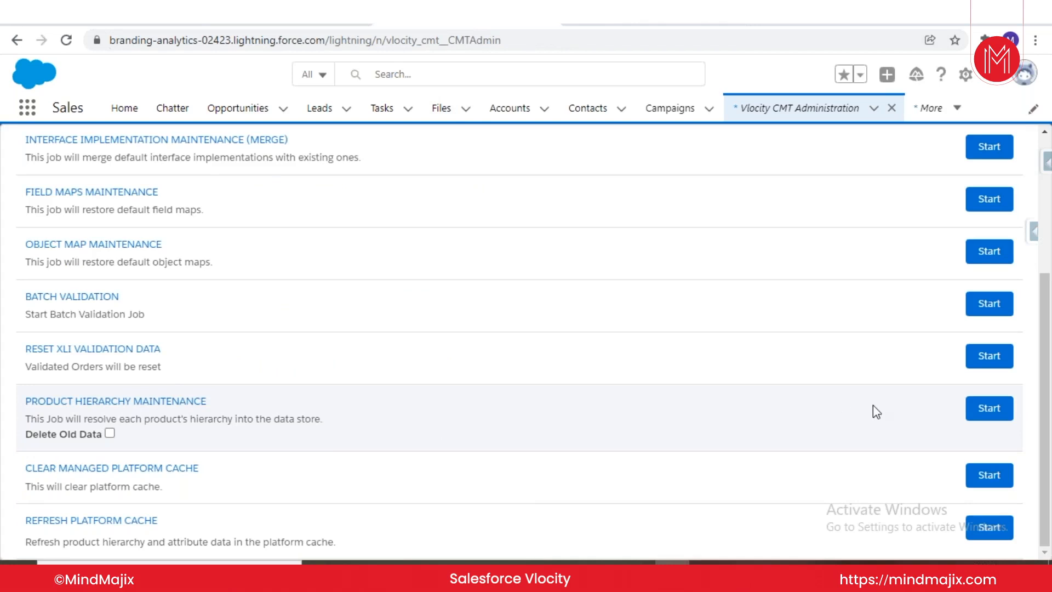
click(989, 408)
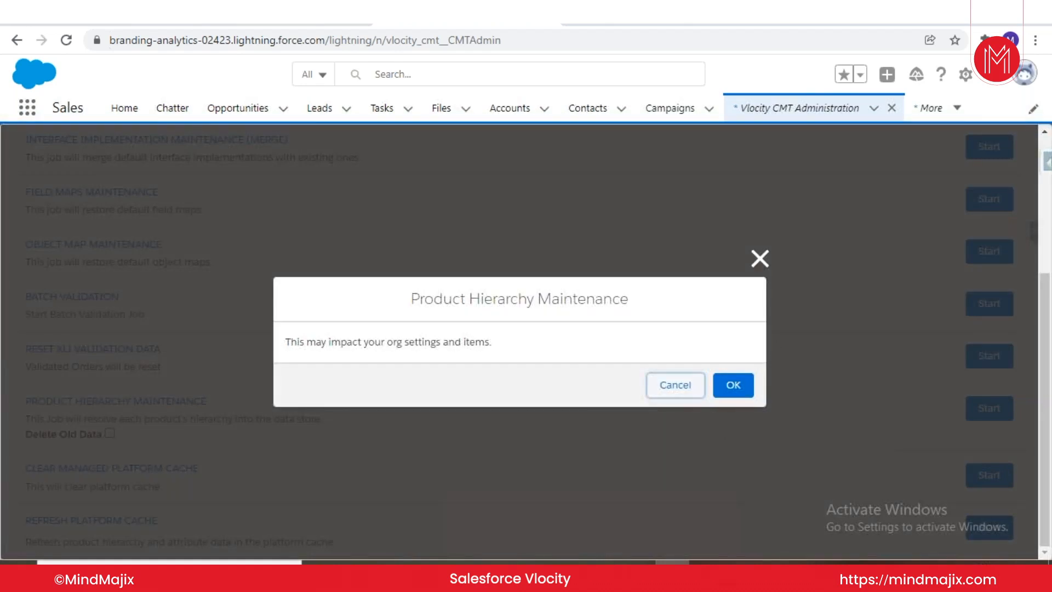
click(743, 393)
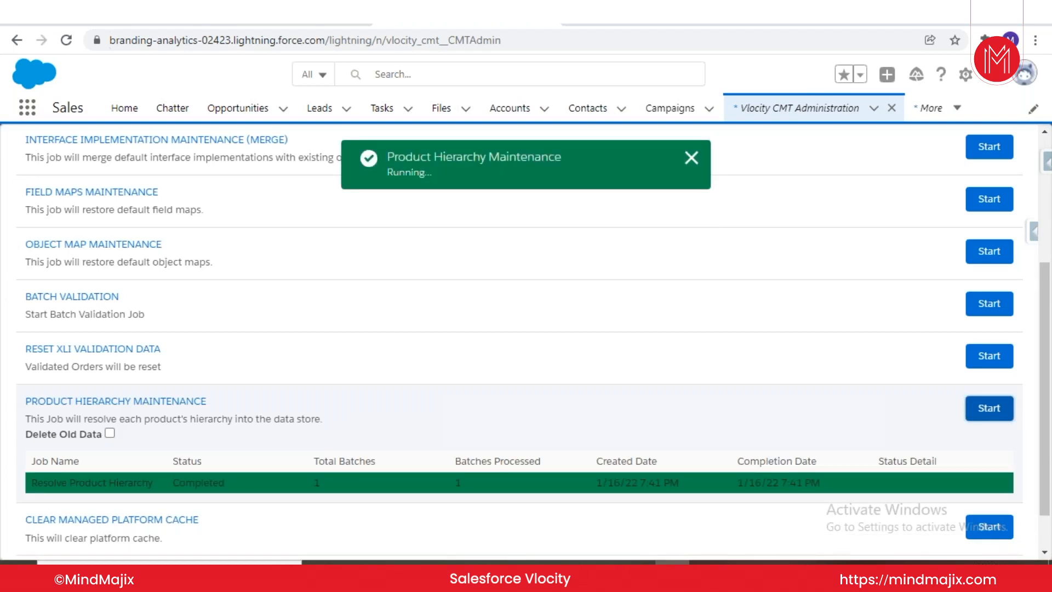
Step: Run the Clear Managed Platform Cache job and the Refresh Platform Cache job
scroll(735, 425, down, 2)
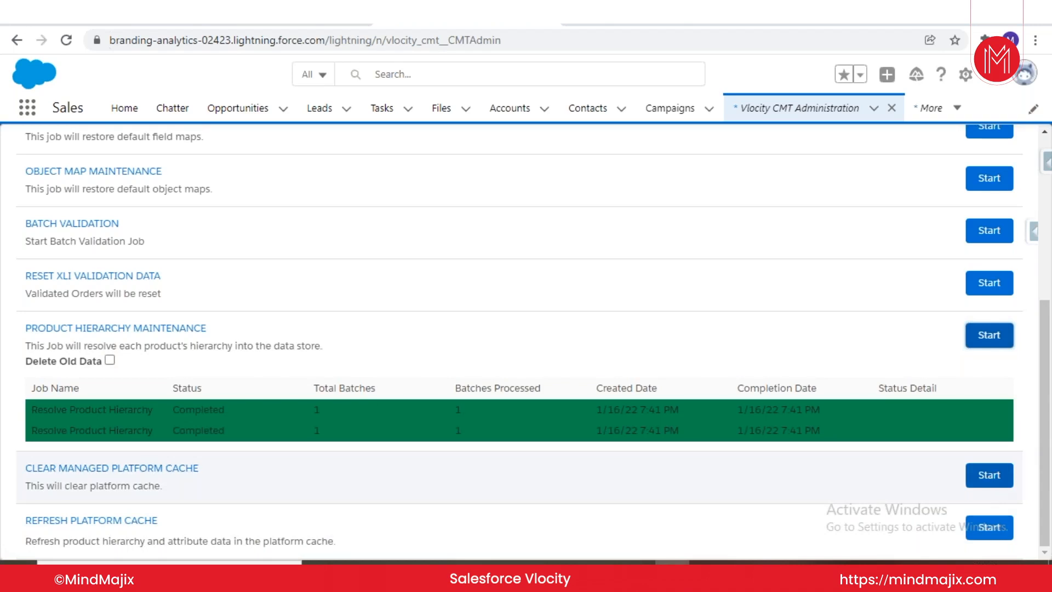
click(989, 475)
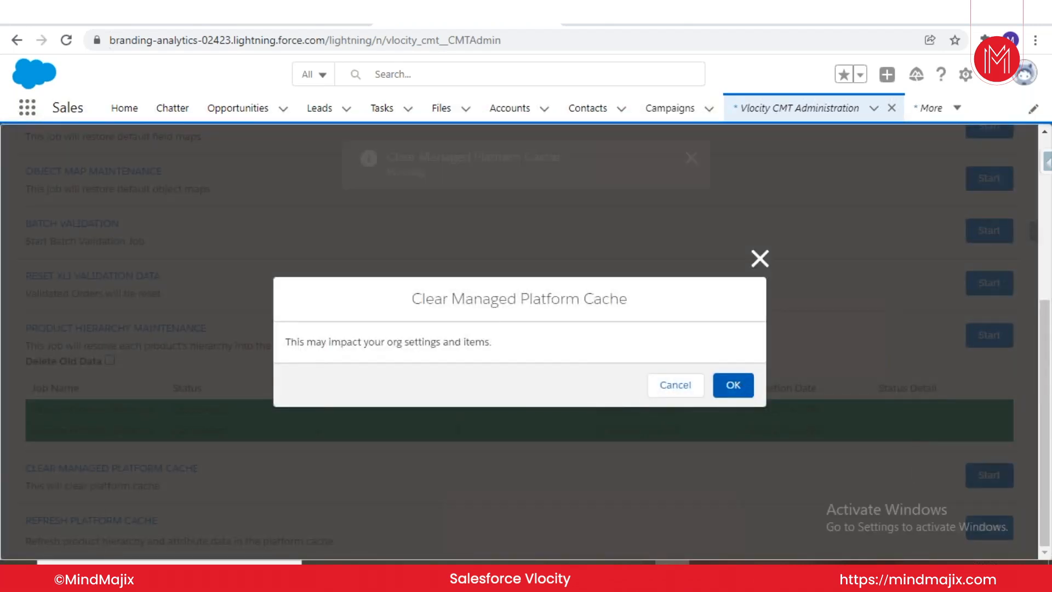
click(741, 386)
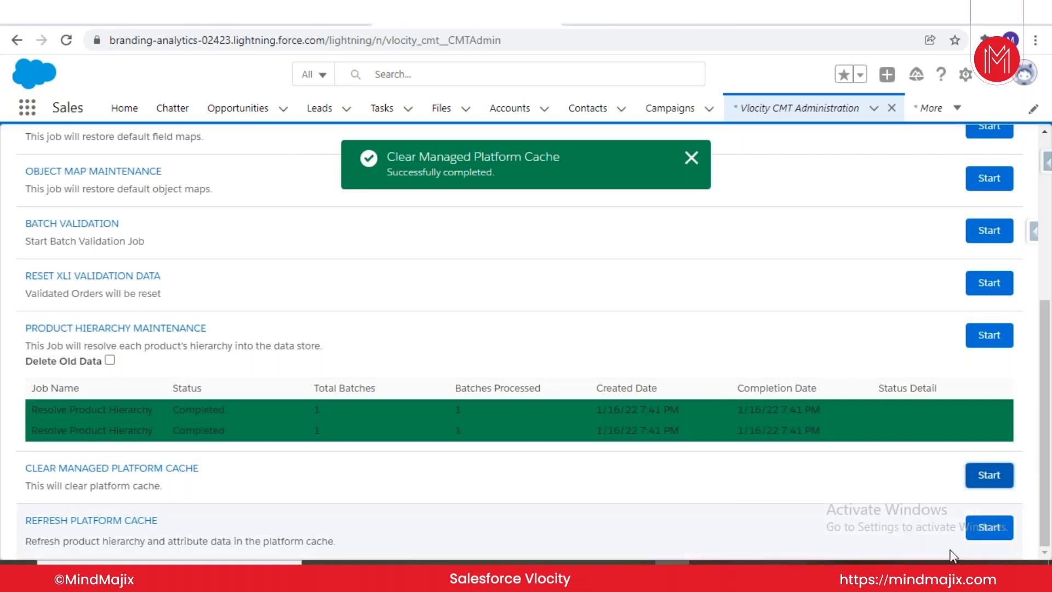
click(982, 535)
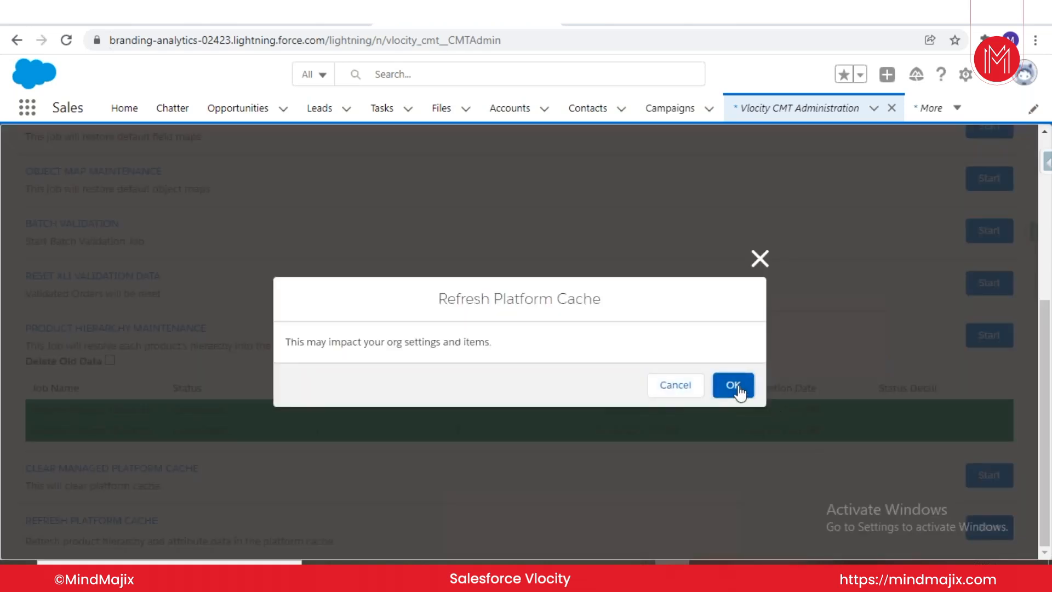
click(734, 386)
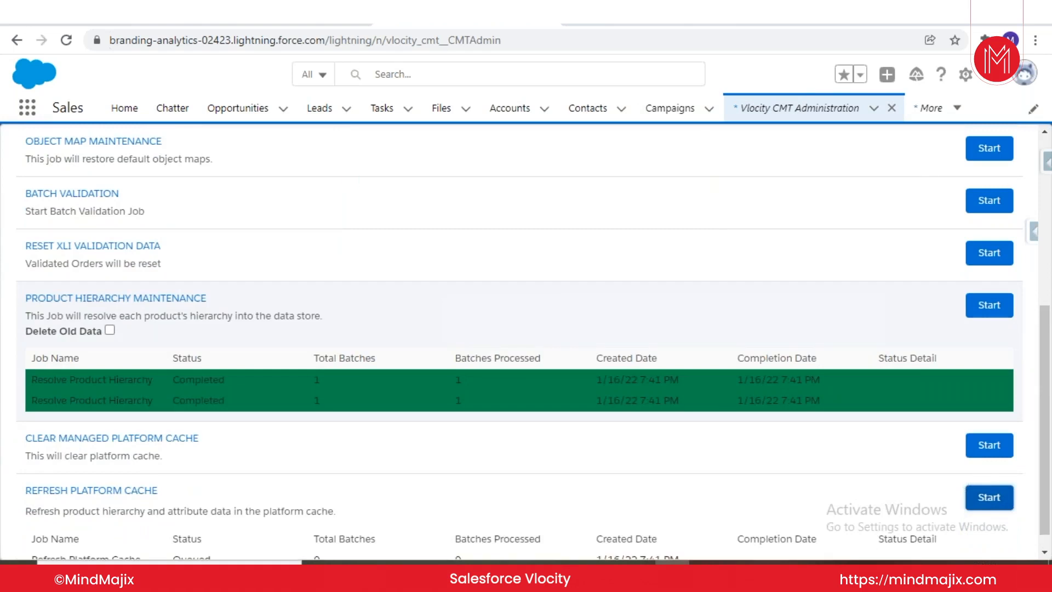
scroll(660, 425, down, 1)
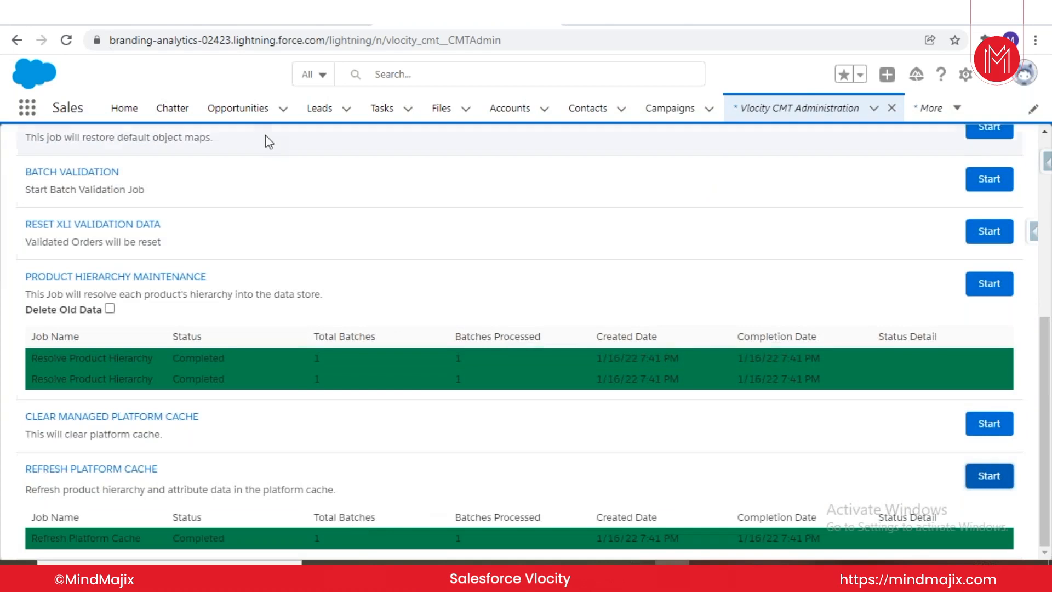
Step: Reload the 4G Data Plan Oppty cart page and search its product list for "iphone x"
click(587, 26)
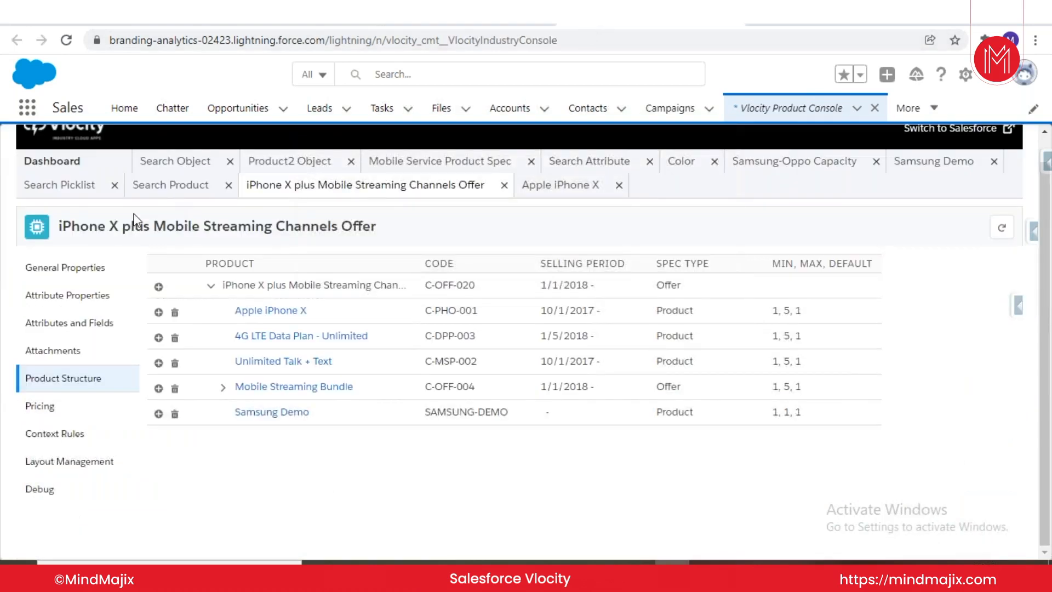
click(247, 25)
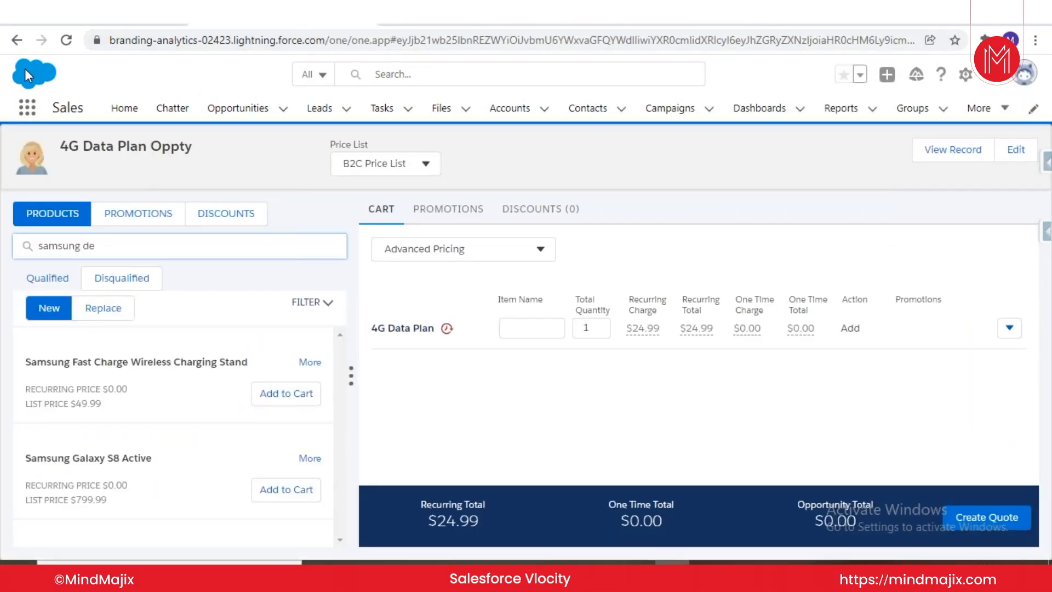
click(67, 40)
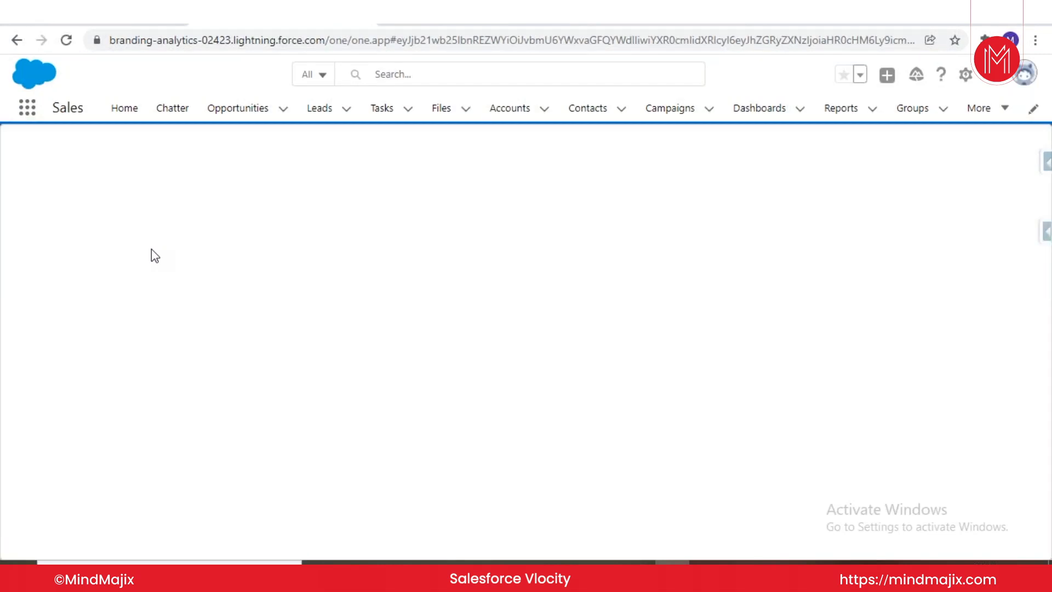
click(233, 203)
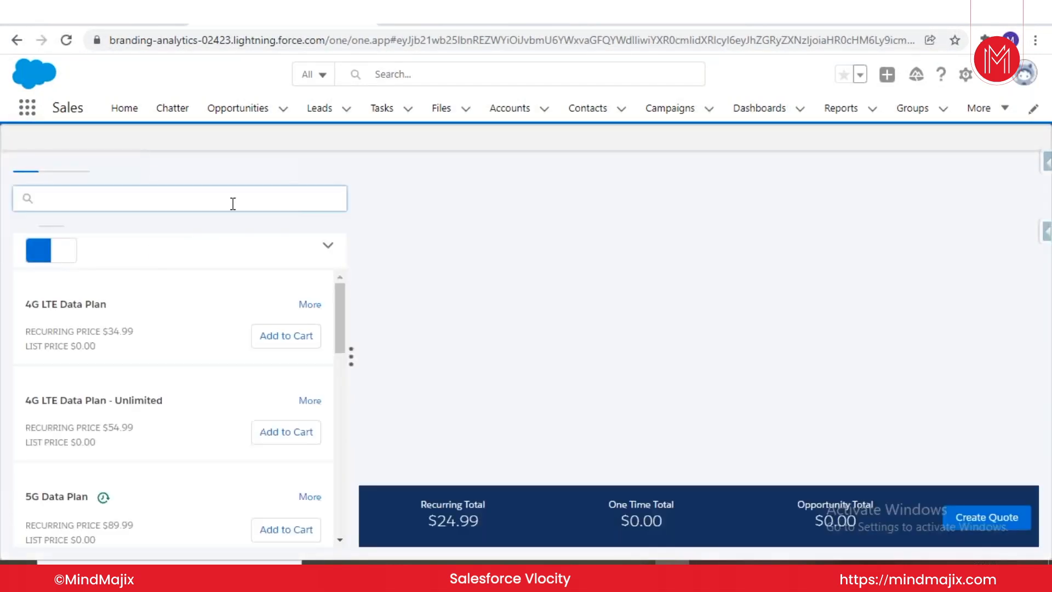
text(iphone)
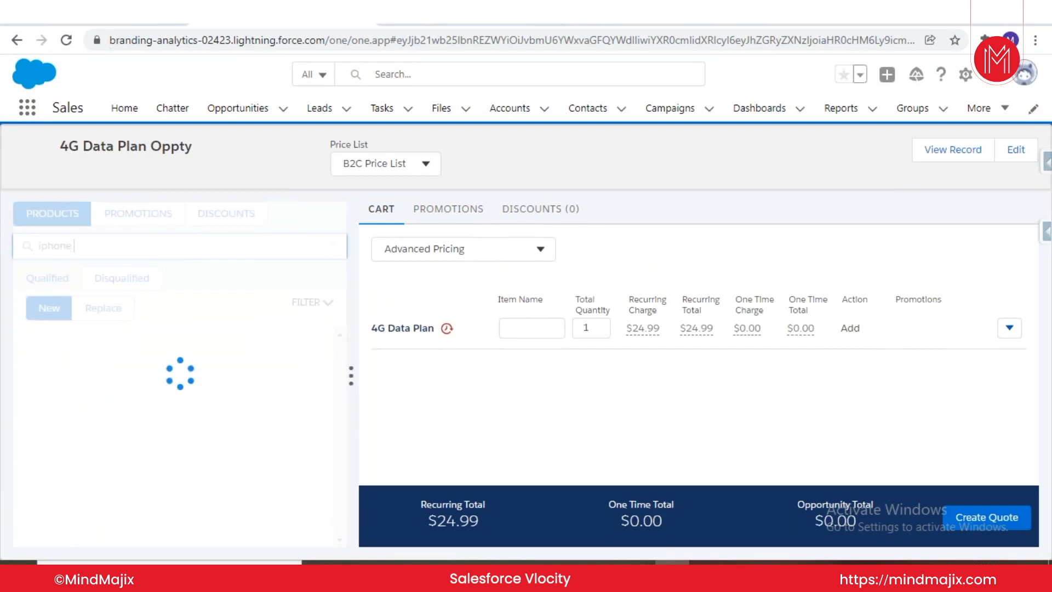
text( x)
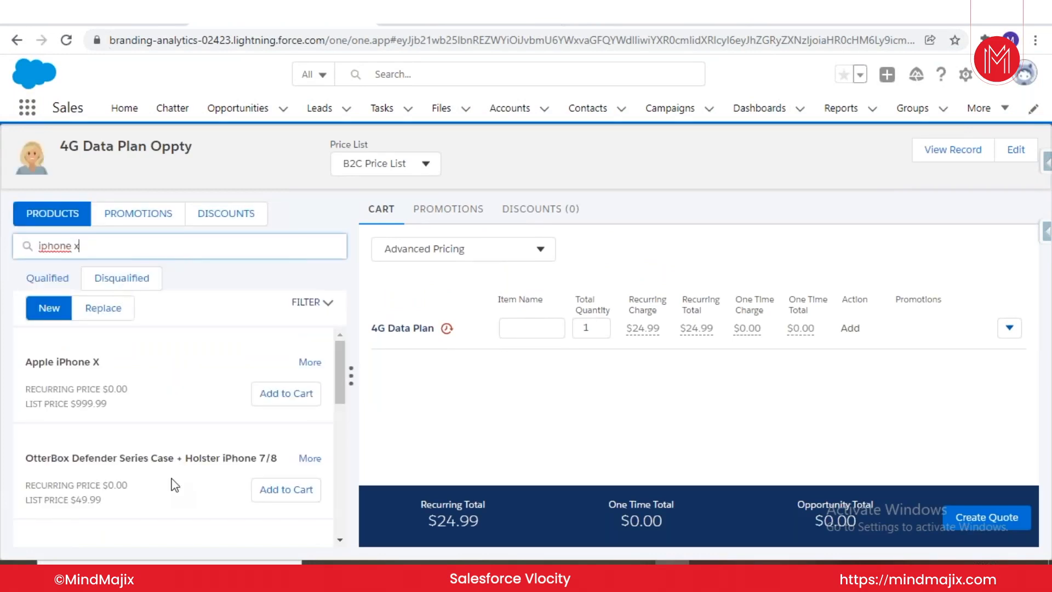
Step: Find the iPhone X plus Mobile Streaming Channels Offer in the product list and try to add it to the cart
scroll(174, 485, down, 3)
scroll(174, 485, down, 5)
click(171, 482)
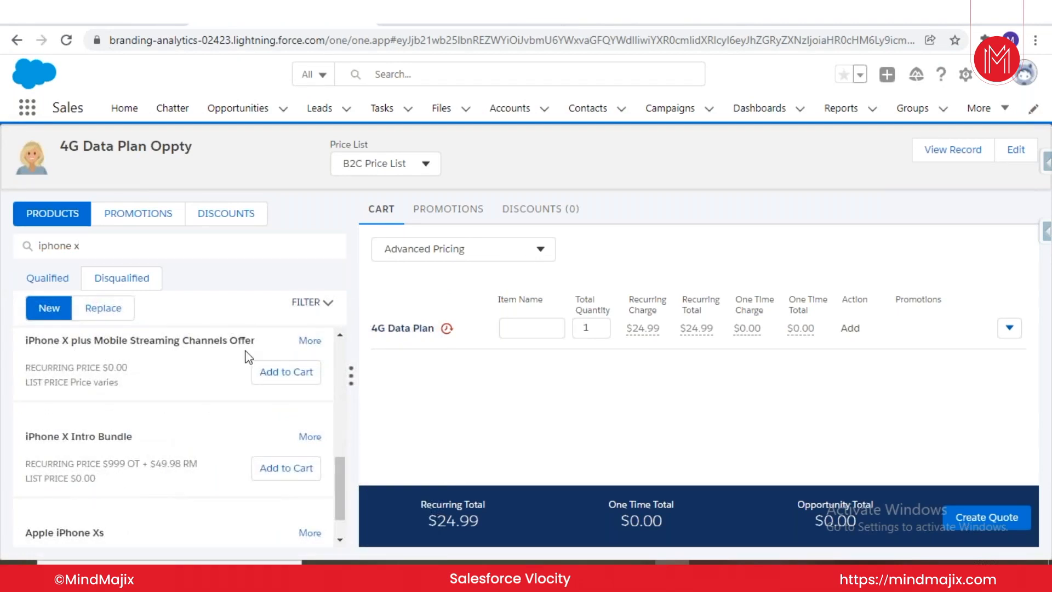
click(281, 372)
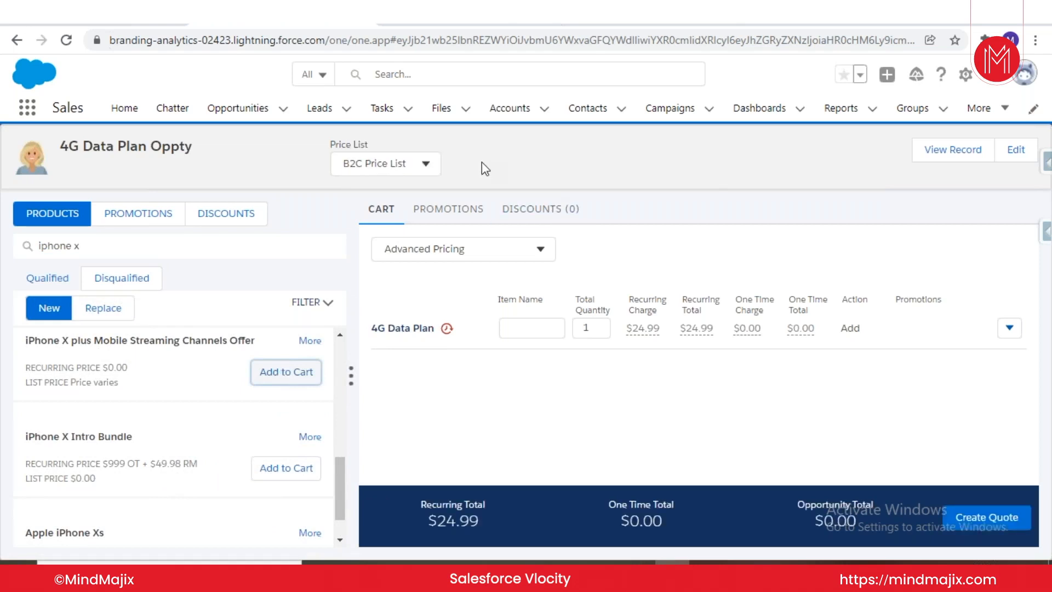
Step: Mark the Samsung Demo product as Active in its general properties in the Vlocity Product Console and save it
click(633, 26)
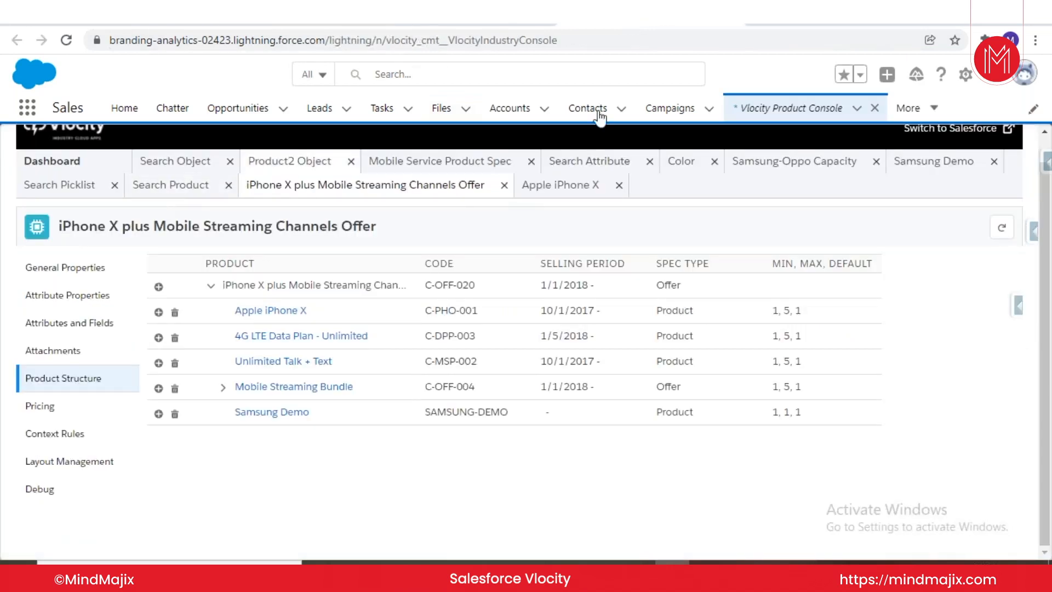
click(902, 166)
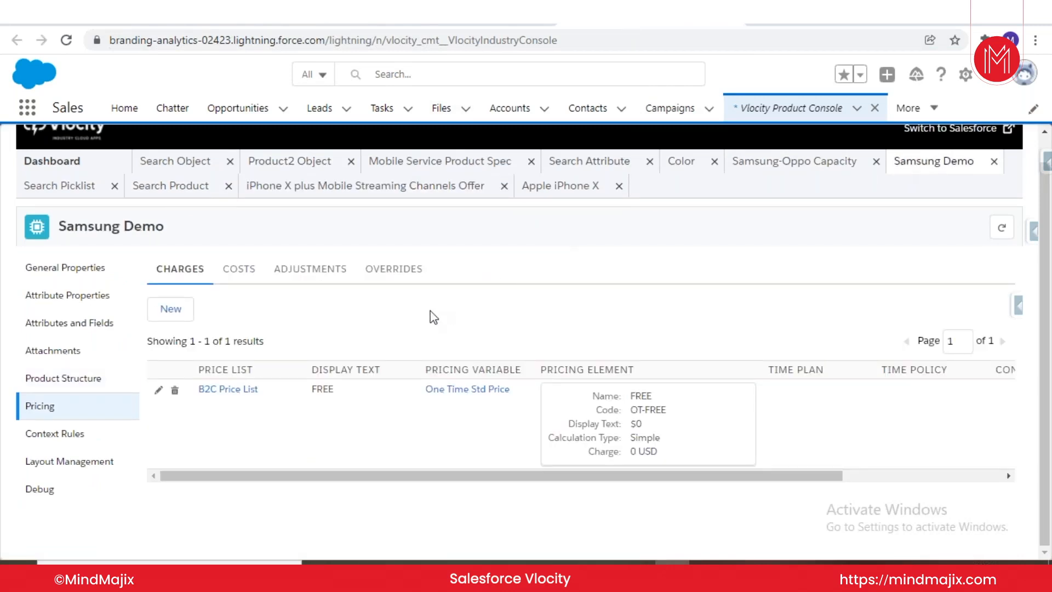
click(72, 275)
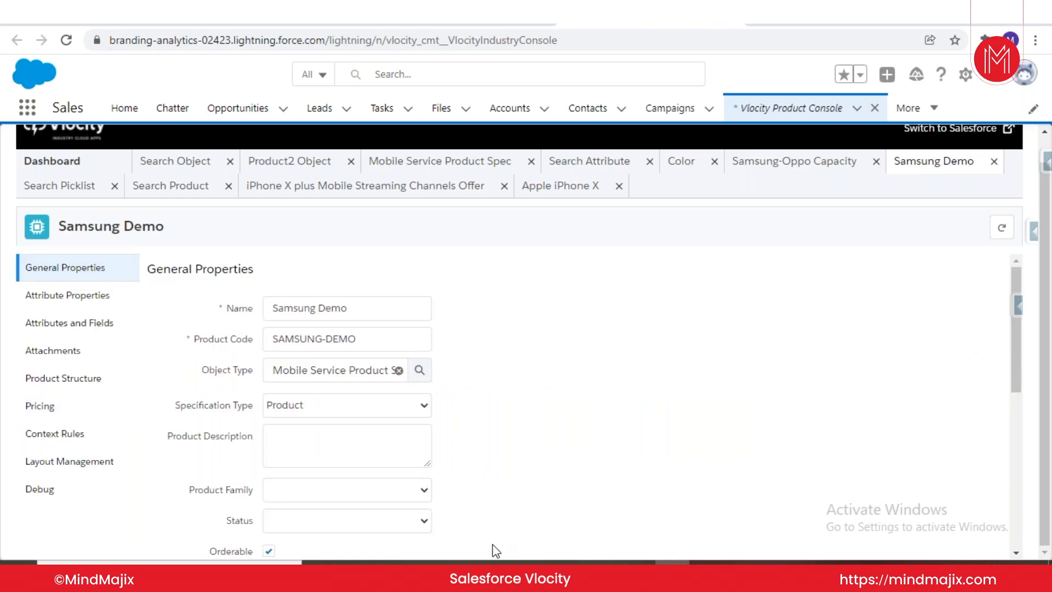
scroll(548, 410, down, 5)
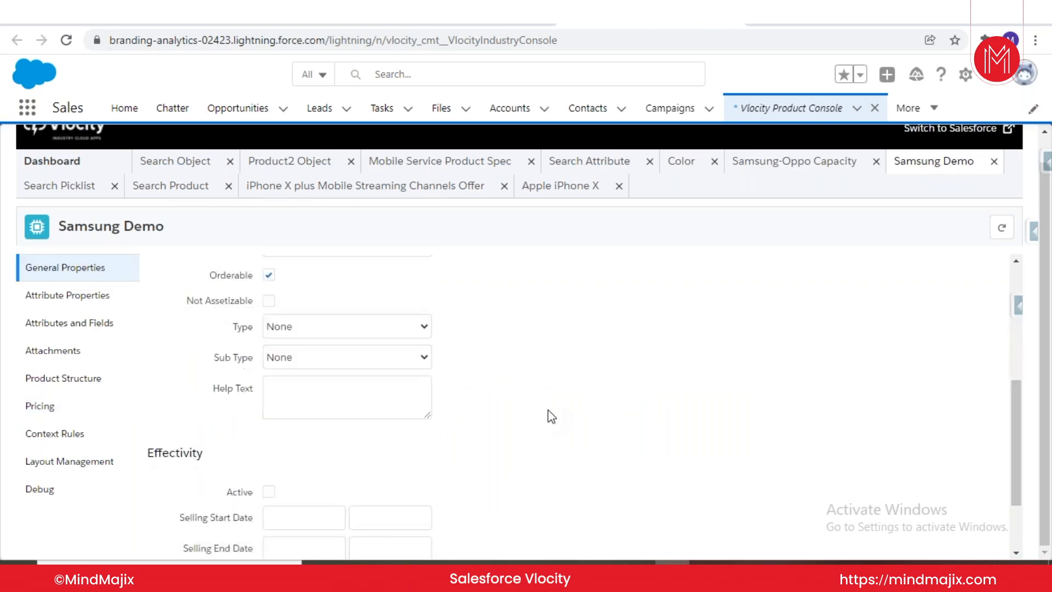
scroll(548, 411, down, 2)
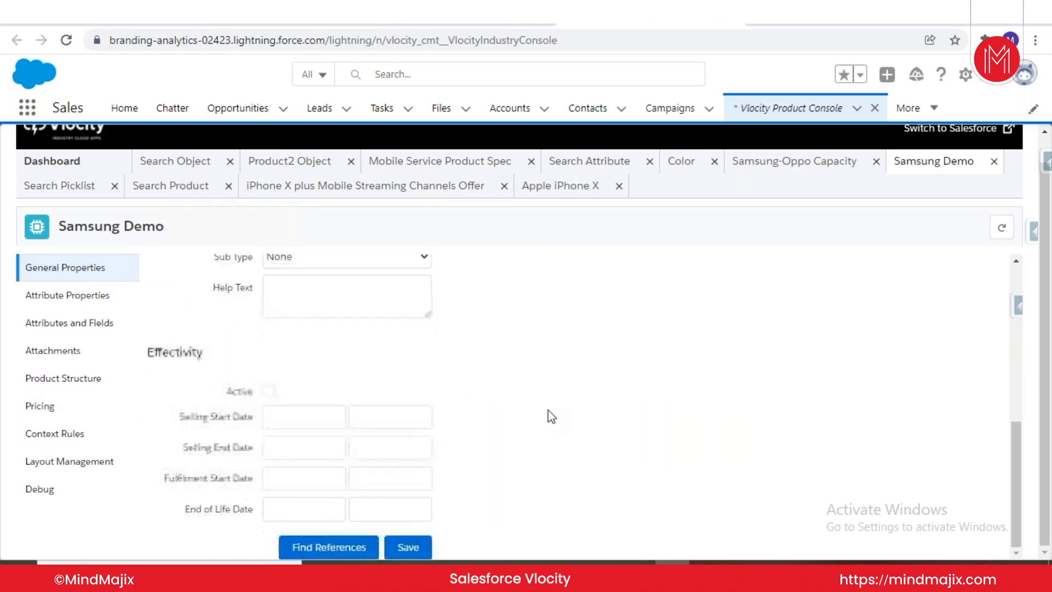
click(269, 394)
click(294, 412)
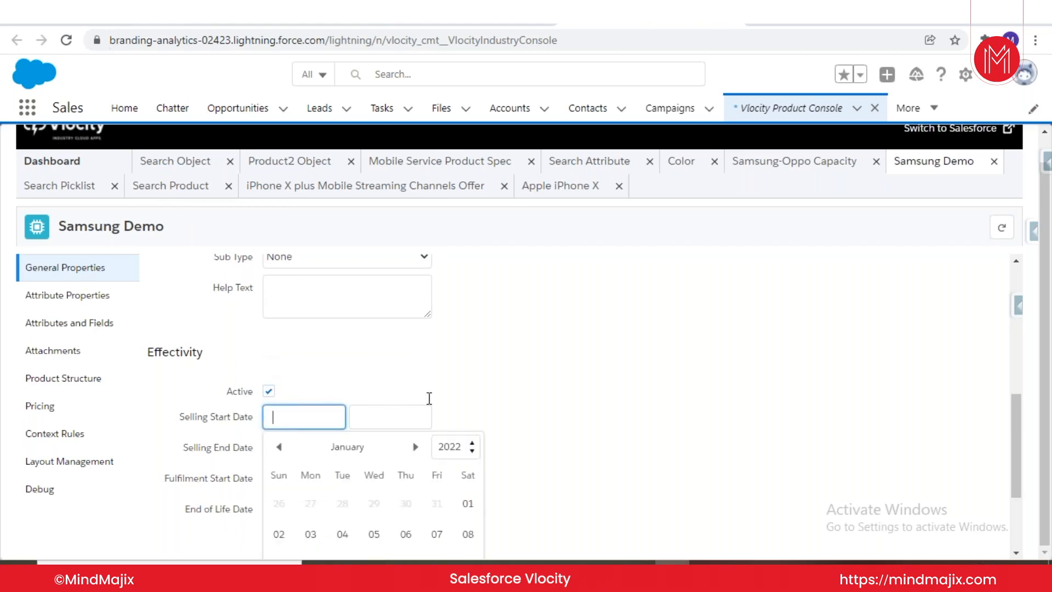
click(591, 457)
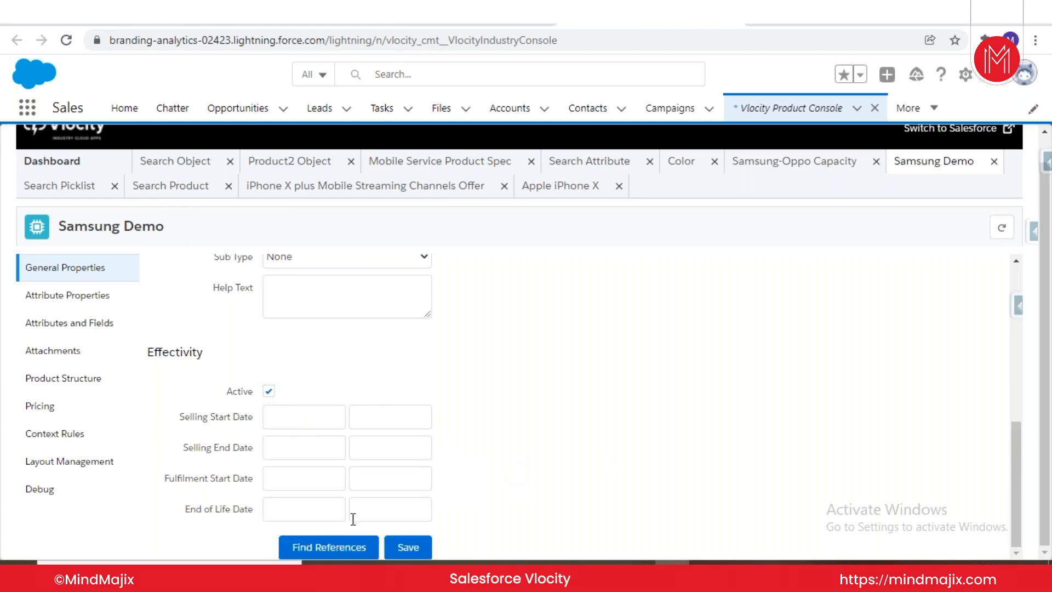
click(407, 547)
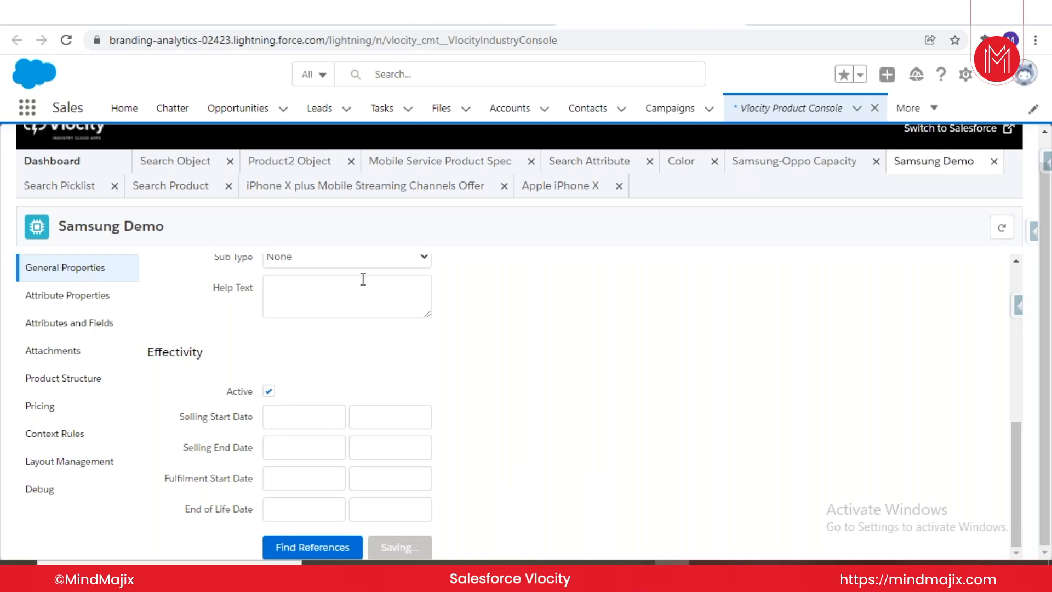
Step: Return to the 4G Data Plan Oppty cart and add the iPhone X plus Mobile Streaming Channels Offer
click(248, 26)
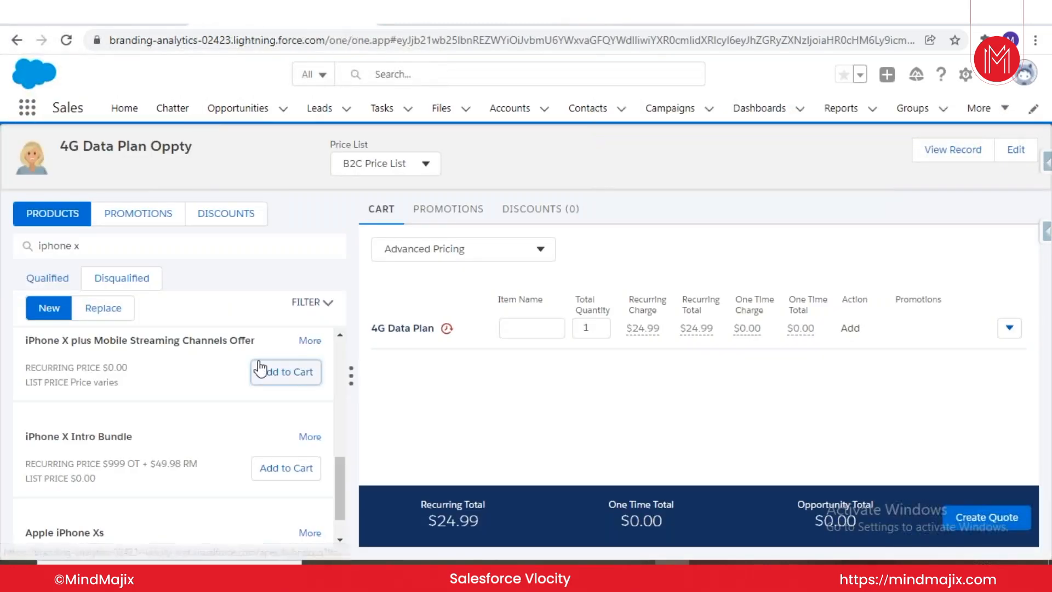
click(287, 373)
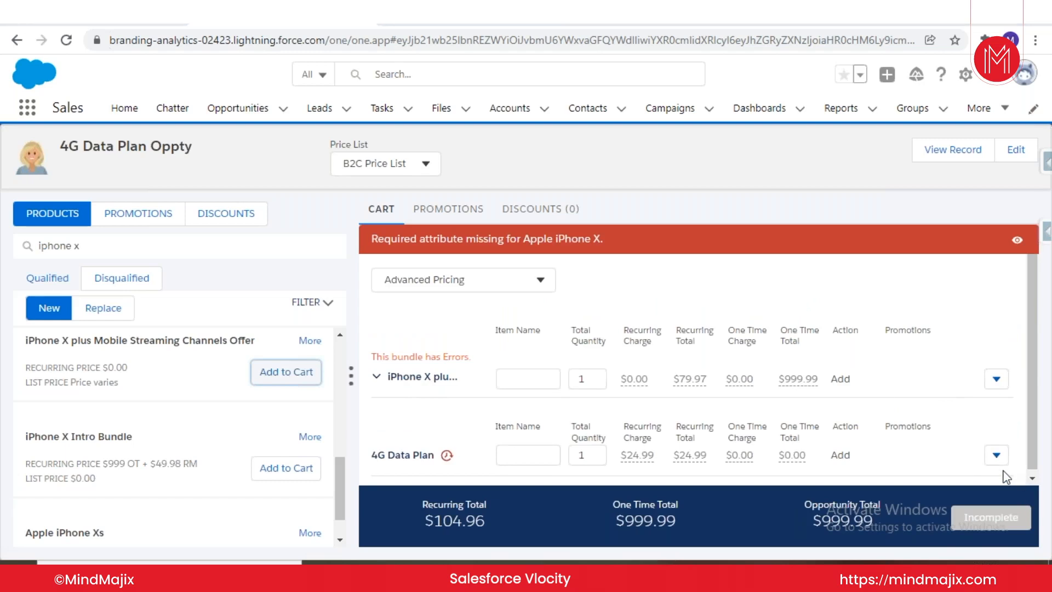
Step: Search the product list for "samsung de" and add Samsung Demo to the cart
click(94, 246)
key(BackSpace)
key(BackSpace)
key(BackSpace)
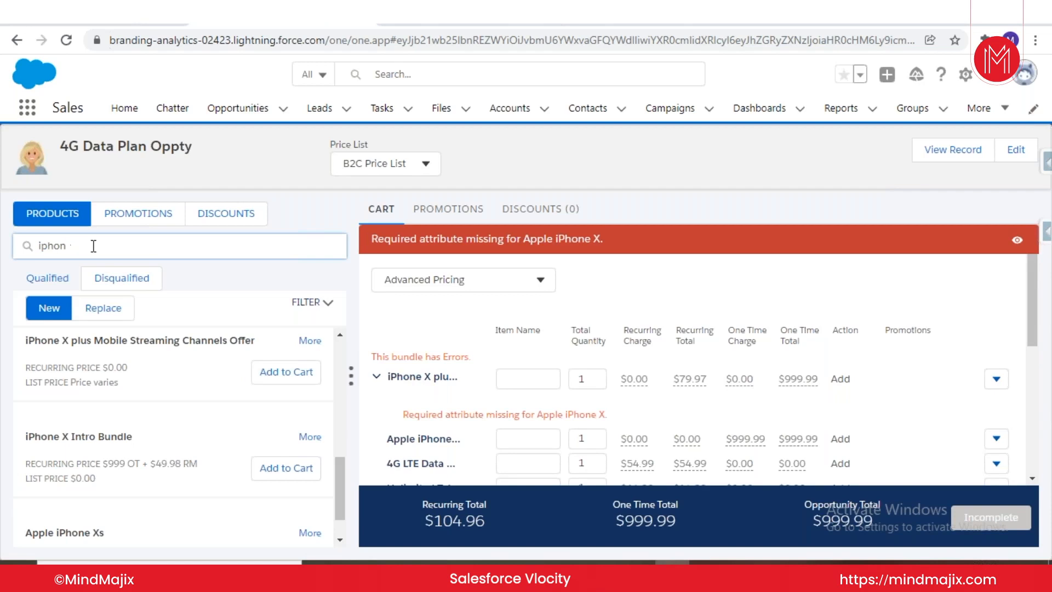
key(BackSpace)
key(BackSpace)
key(BackSpace)
key(BackSpace)
key(BackSpace)
text(samsung de)
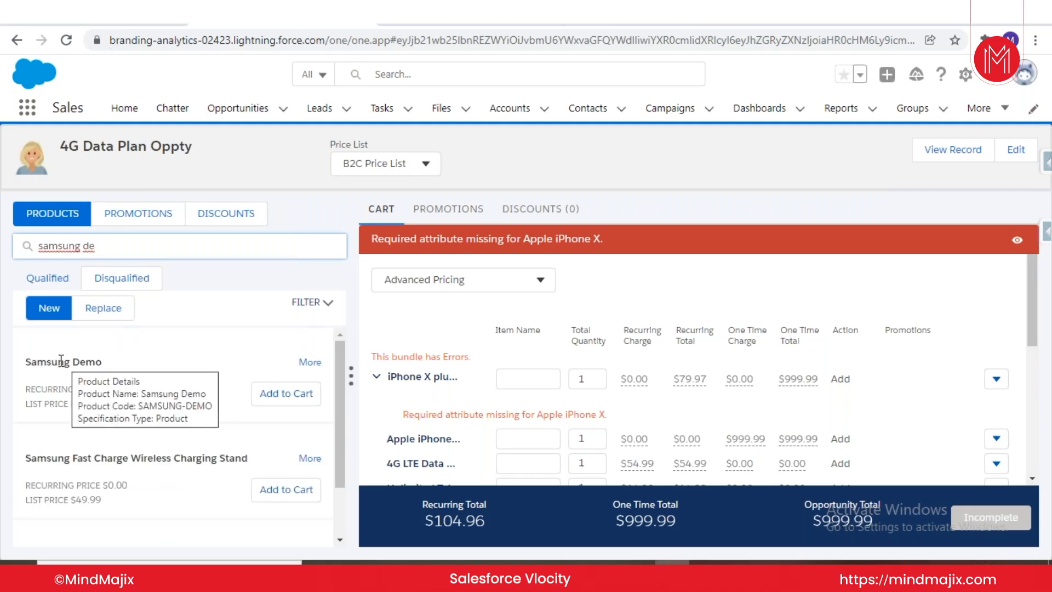
click(277, 399)
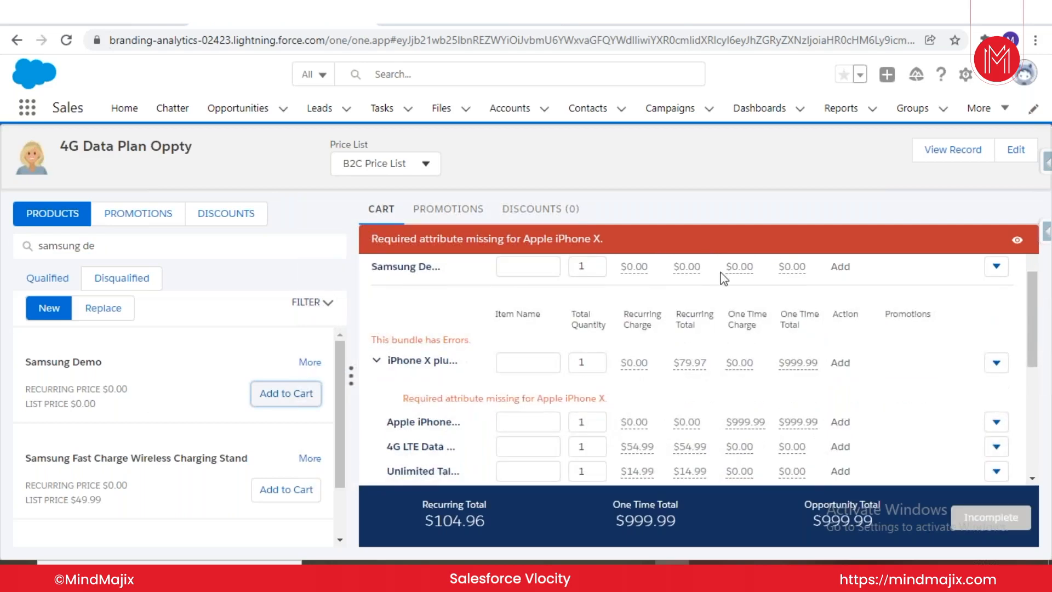
Step: Open the configuration of the cart's Samsung Demo item and examine the options offered for Color and Capacity
click(996, 268)
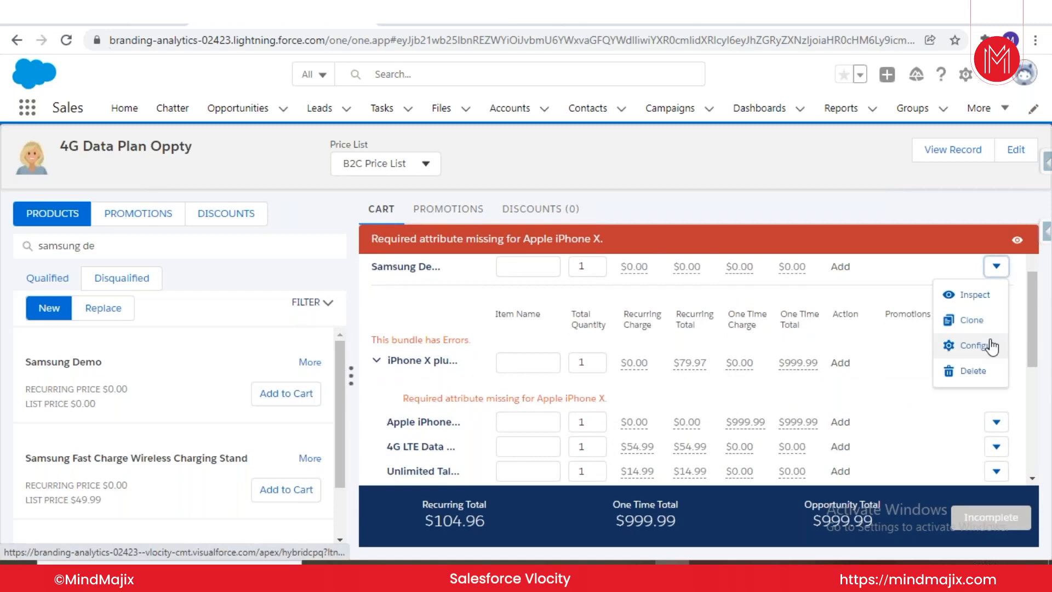
click(973, 345)
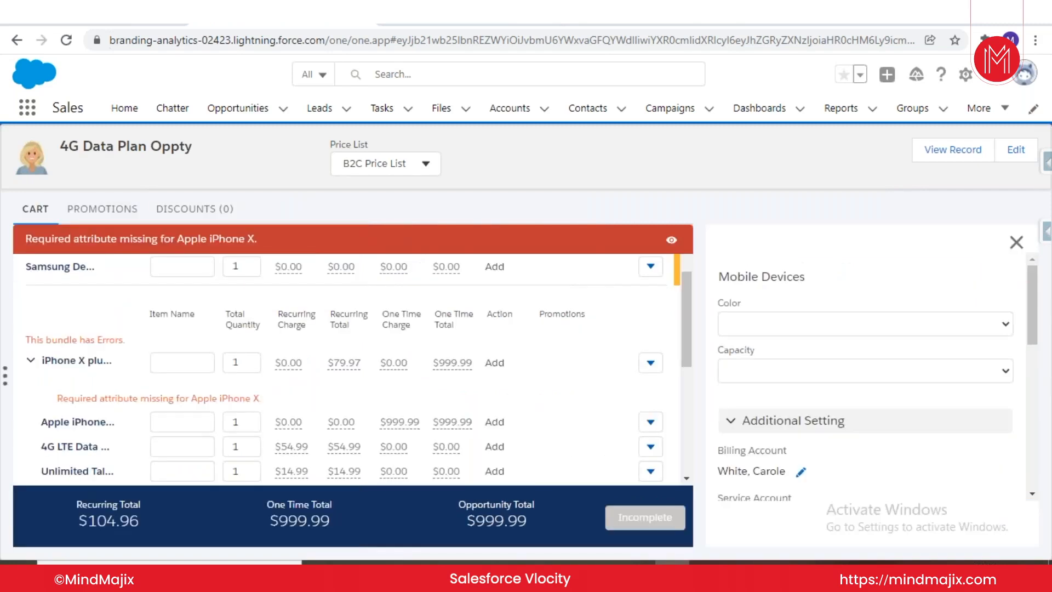
click(935, 324)
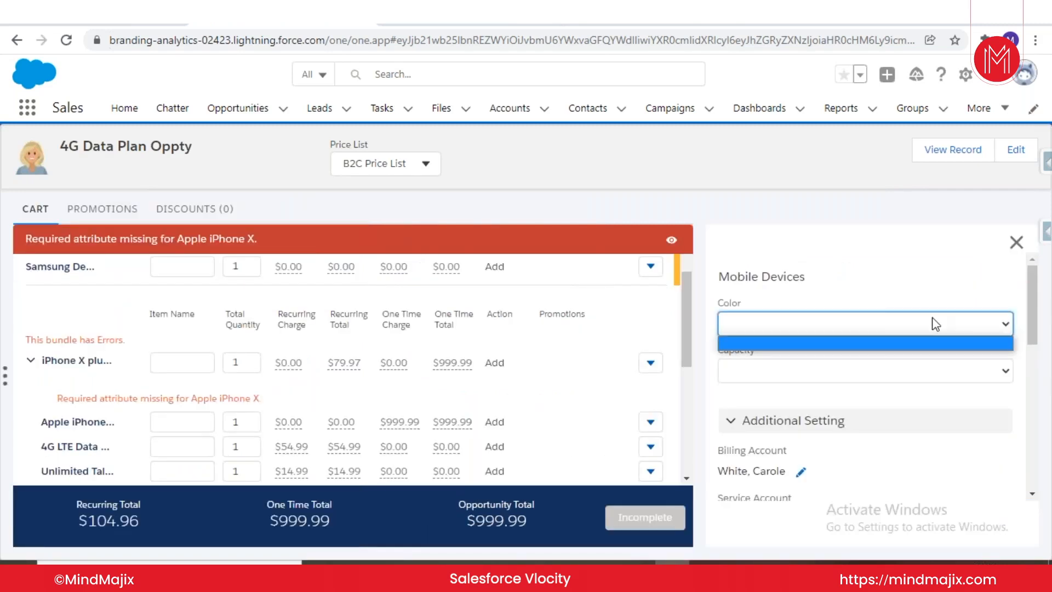
click(917, 378)
click(917, 378)
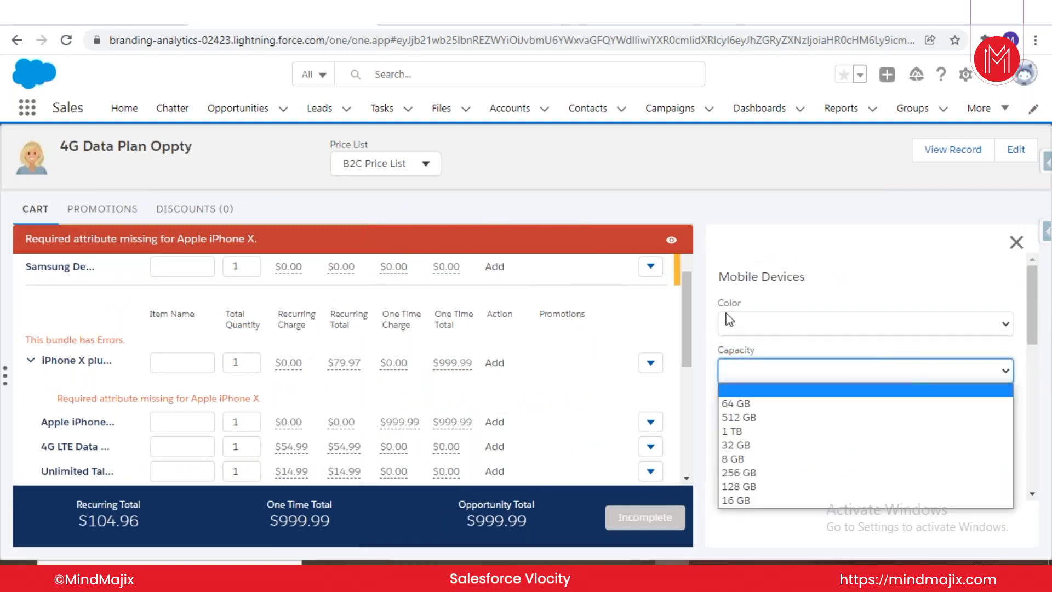
click(790, 334)
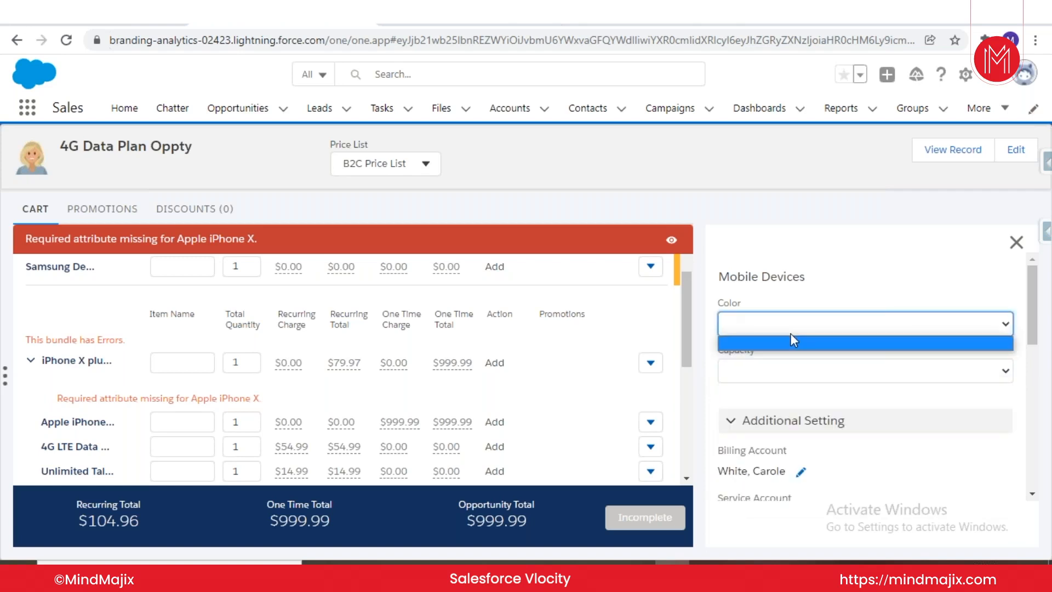
Step: Examine the Capacity options of the Samsung Demo item and read the error shown for Apple iPhone X in the cart
click(782, 374)
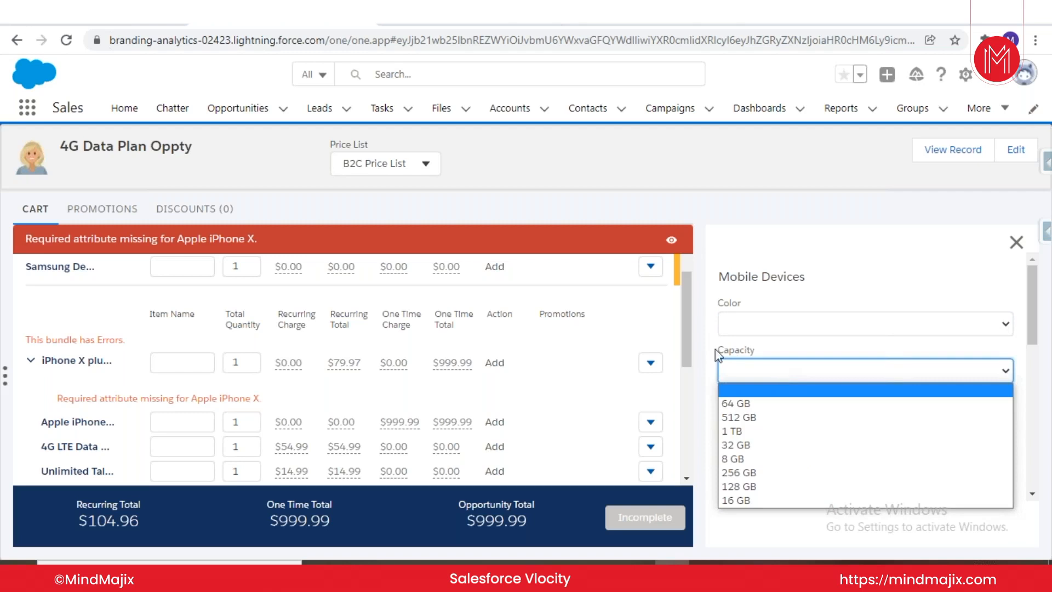
click(905, 374)
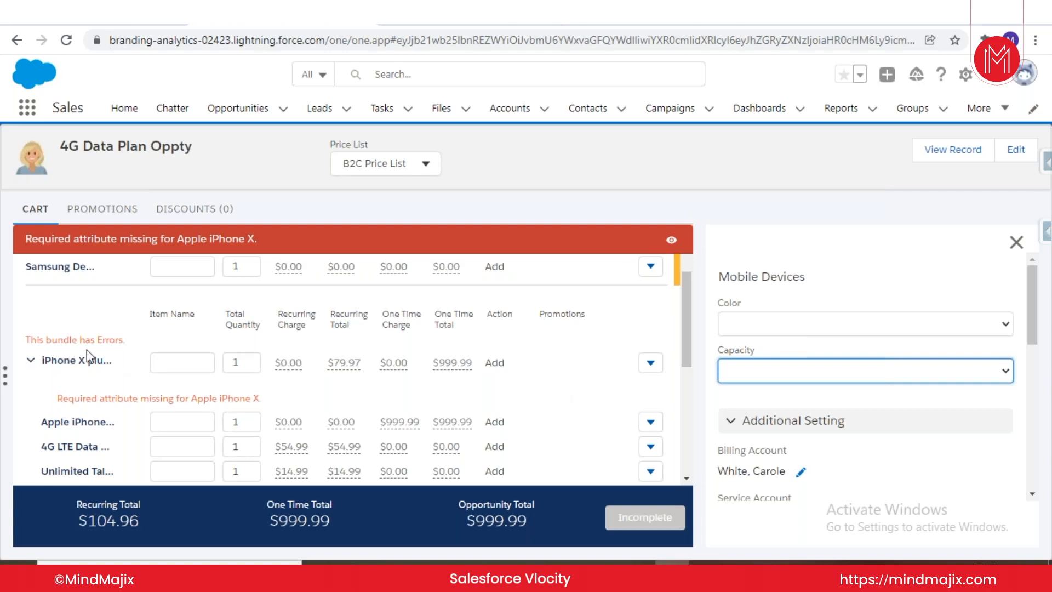
click(67, 402)
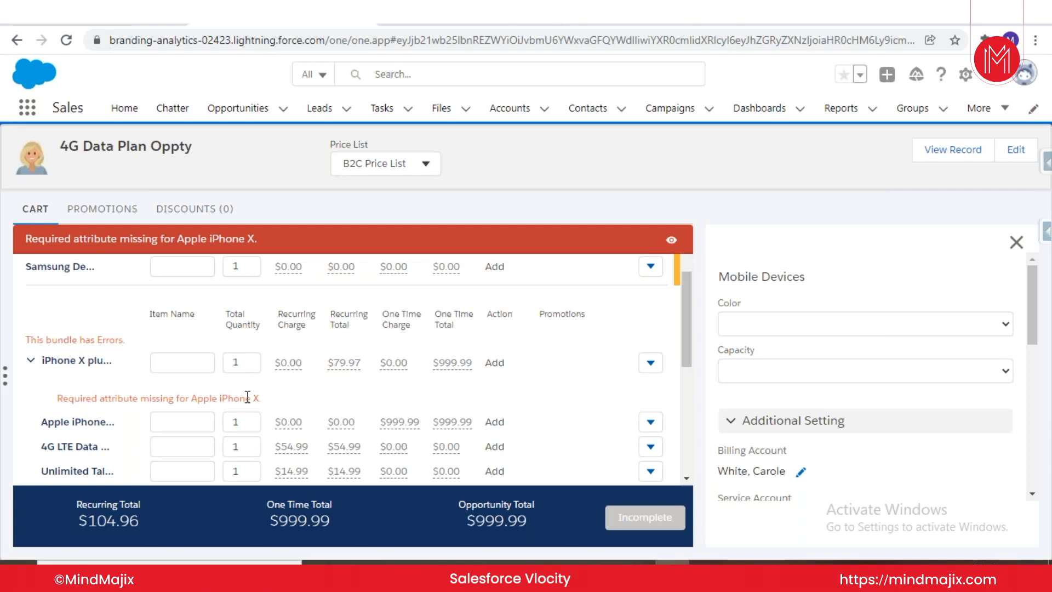
drag(246, 398, 63, 399)
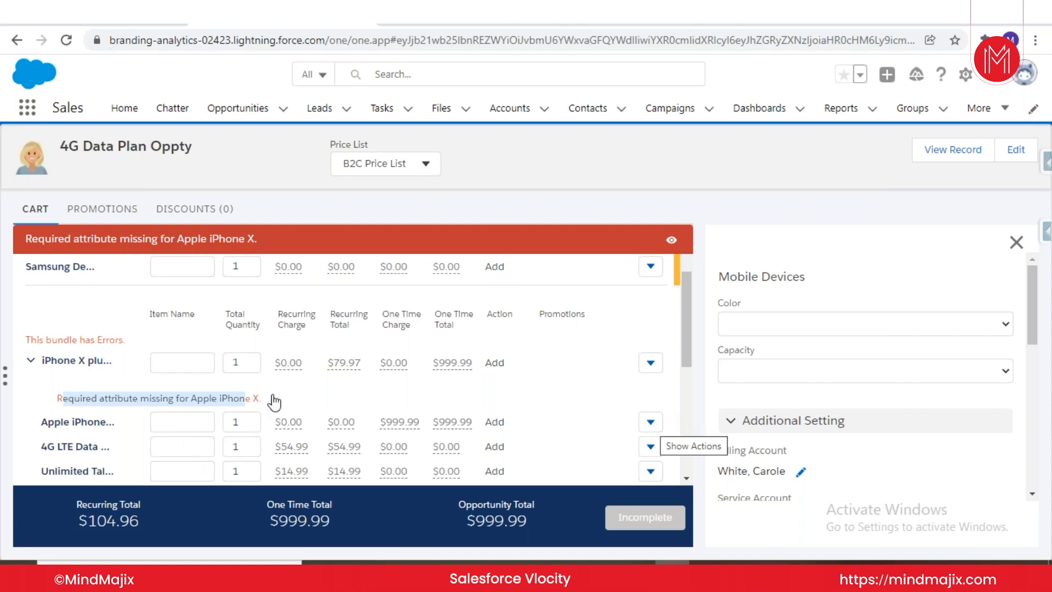
Step: Open the configuration of the bundle's Apple iPhone X item and set its required Color to Silver
click(651, 423)
scroll(610, 425, down, 4)
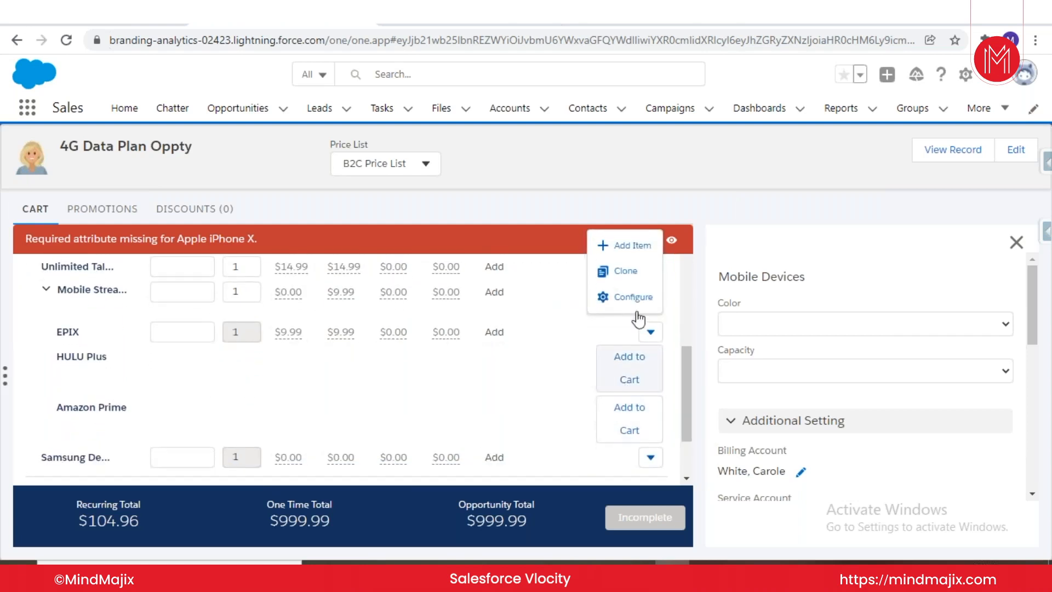
scroll(491, 387, up, 4)
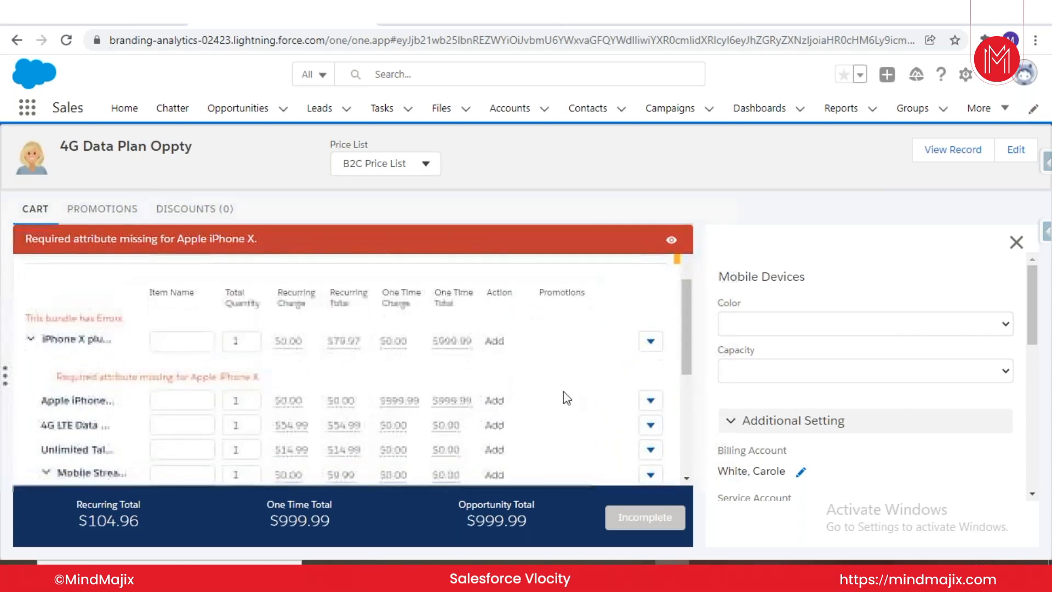
click(650, 400)
click(644, 479)
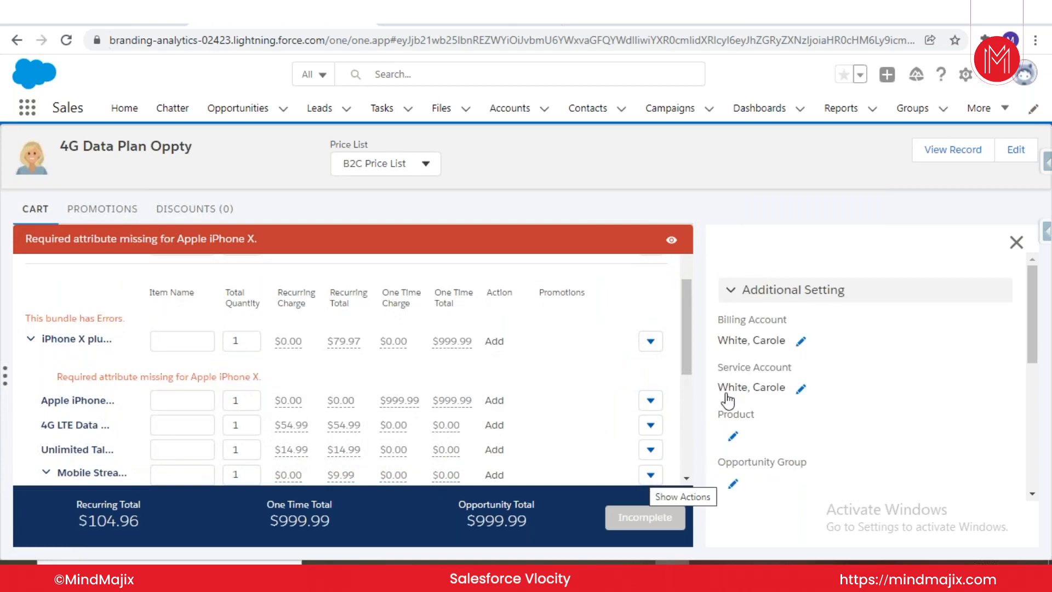
click(787, 423)
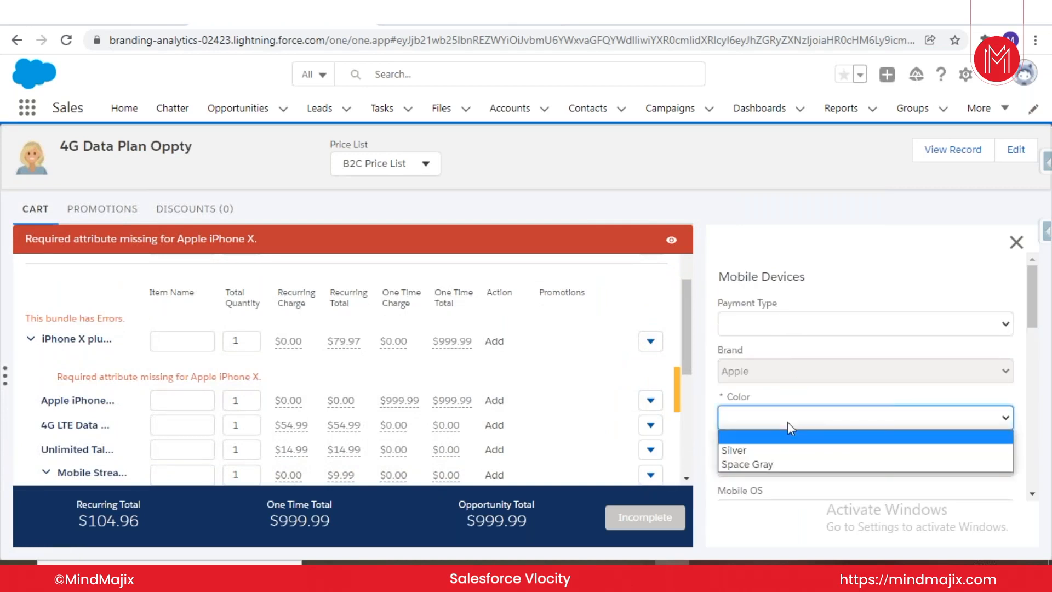
click(787, 451)
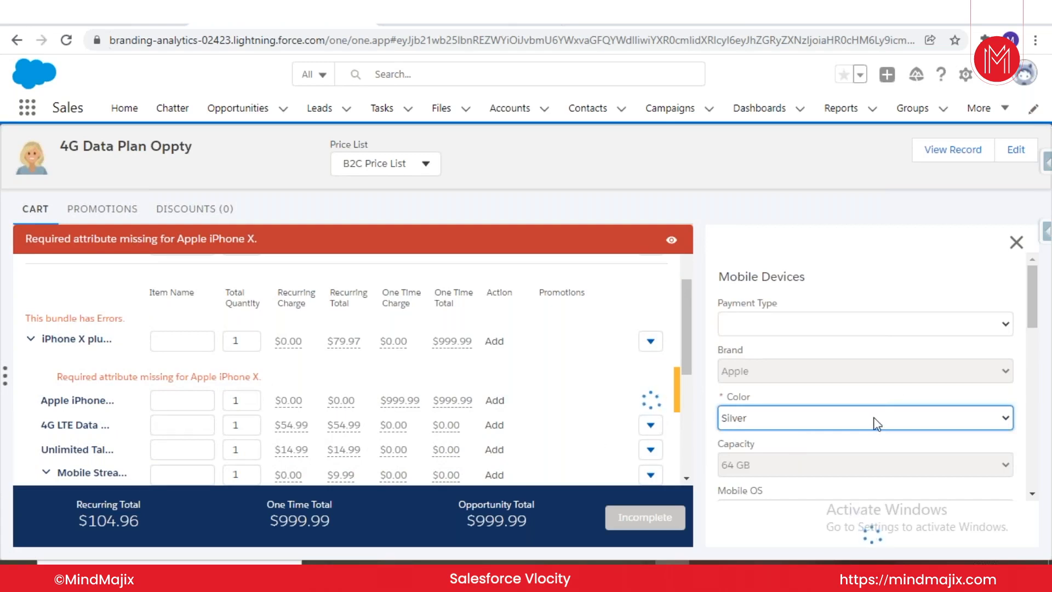
click(1033, 495)
scroll(1033, 497, down, 3)
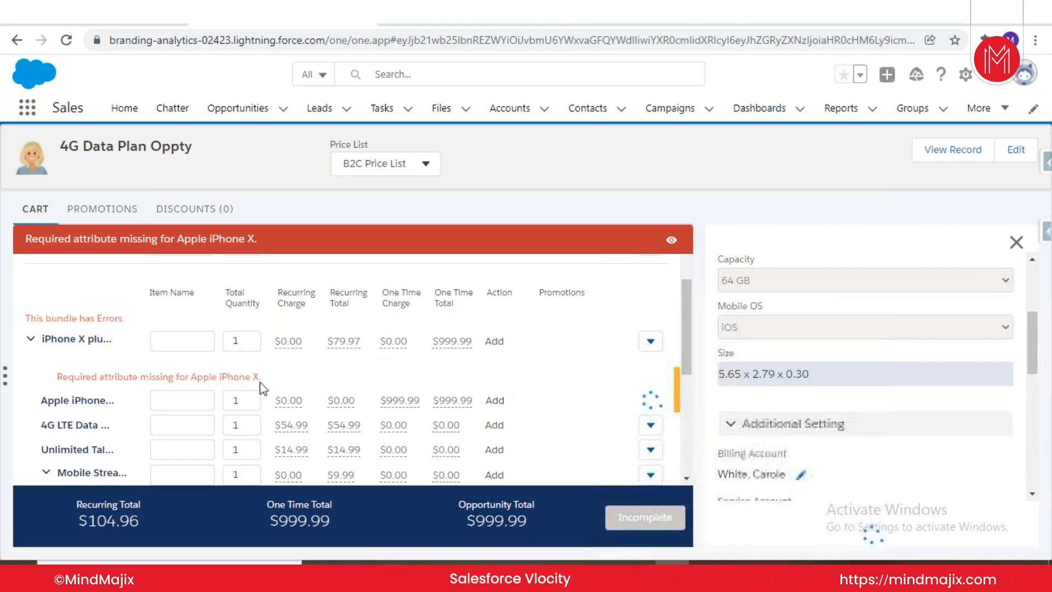
Step: Review the cart's line items, including Samsung Demo inside the iPhone X bundle, and check them against the Projects slide in PowerPoint
click(687, 477)
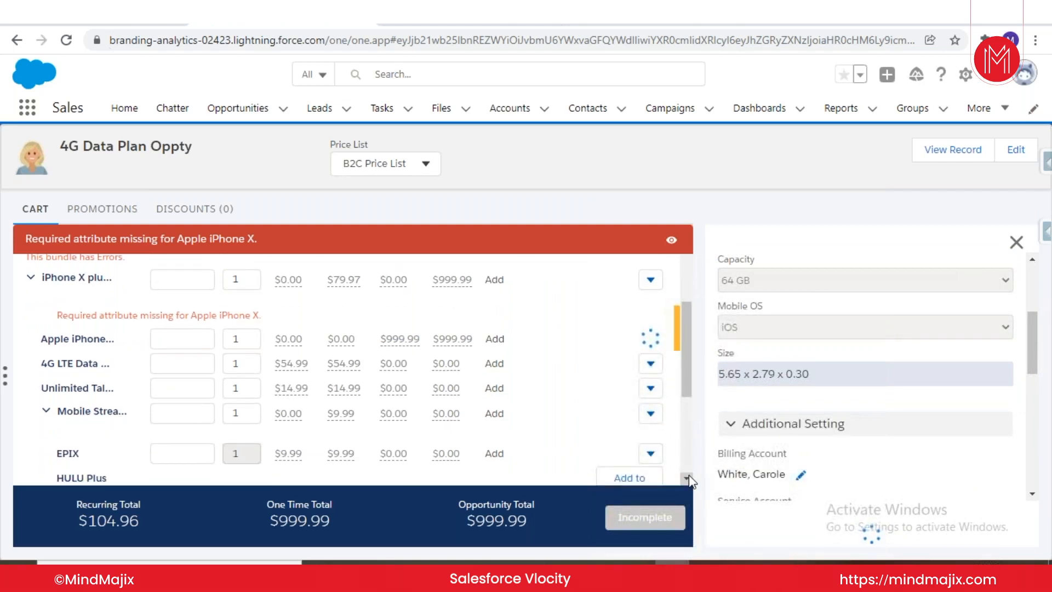
click(687, 477)
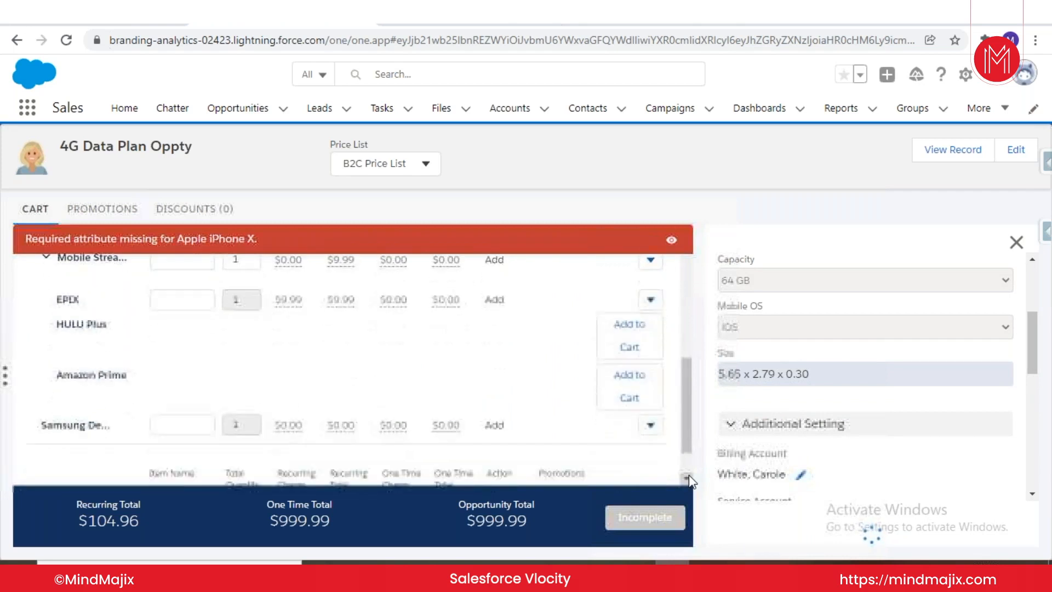
click(687, 477)
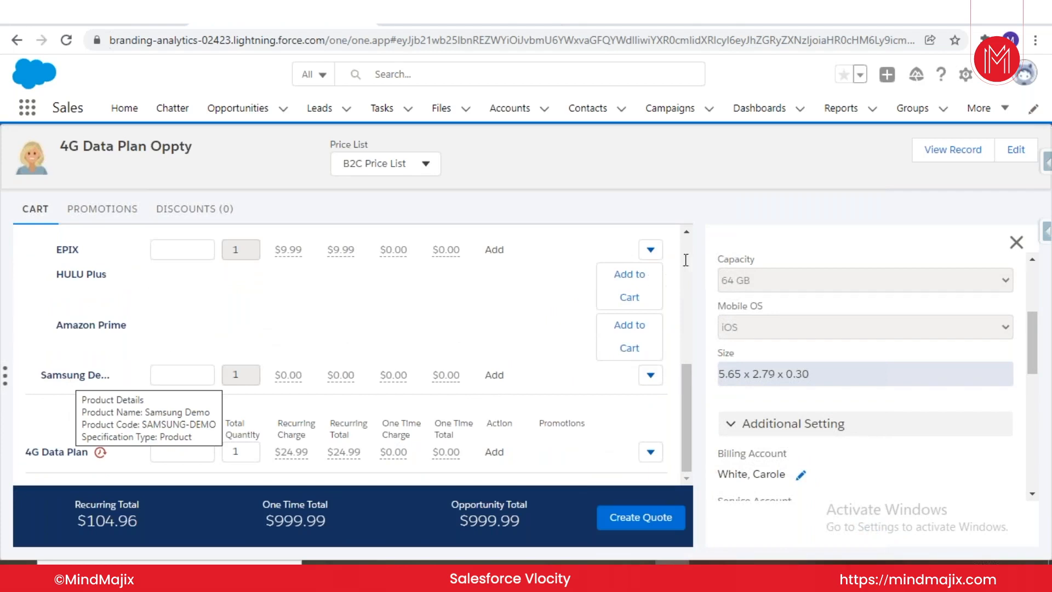
scroll(688, 240, up, 10)
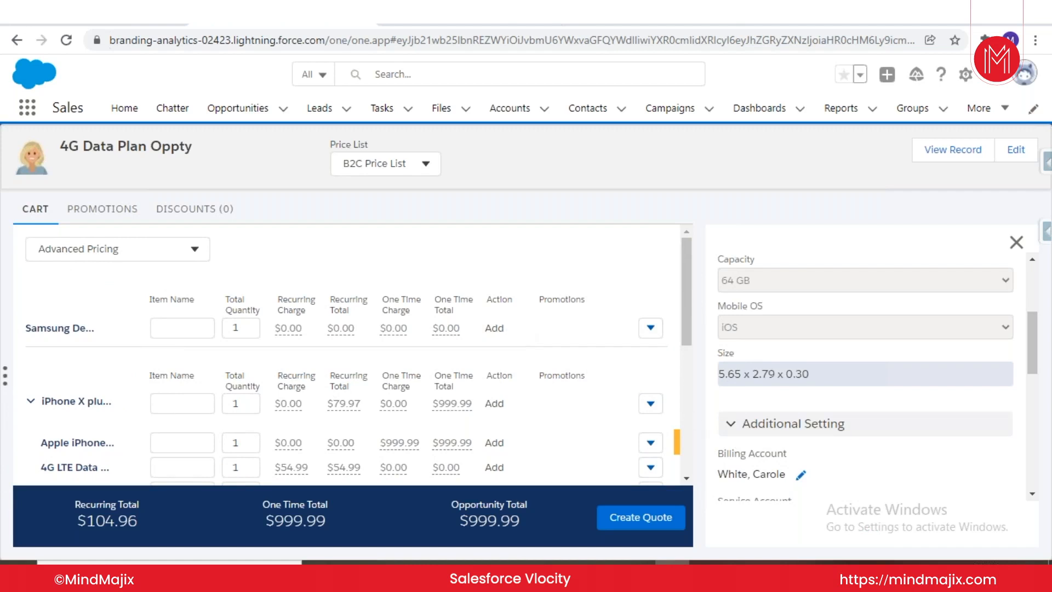
click(767, 564)
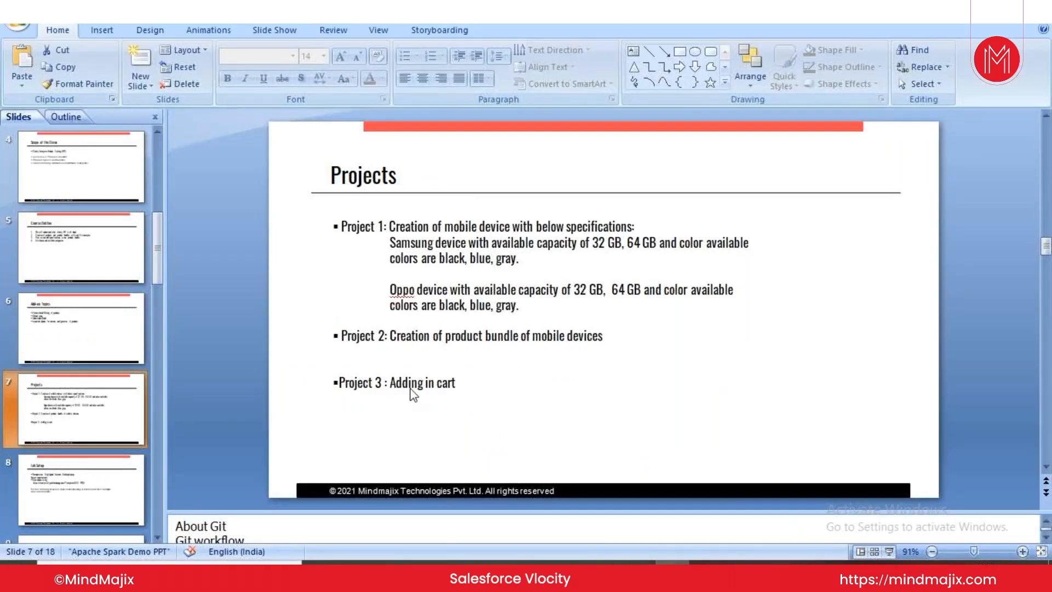
key(alt+Tab)
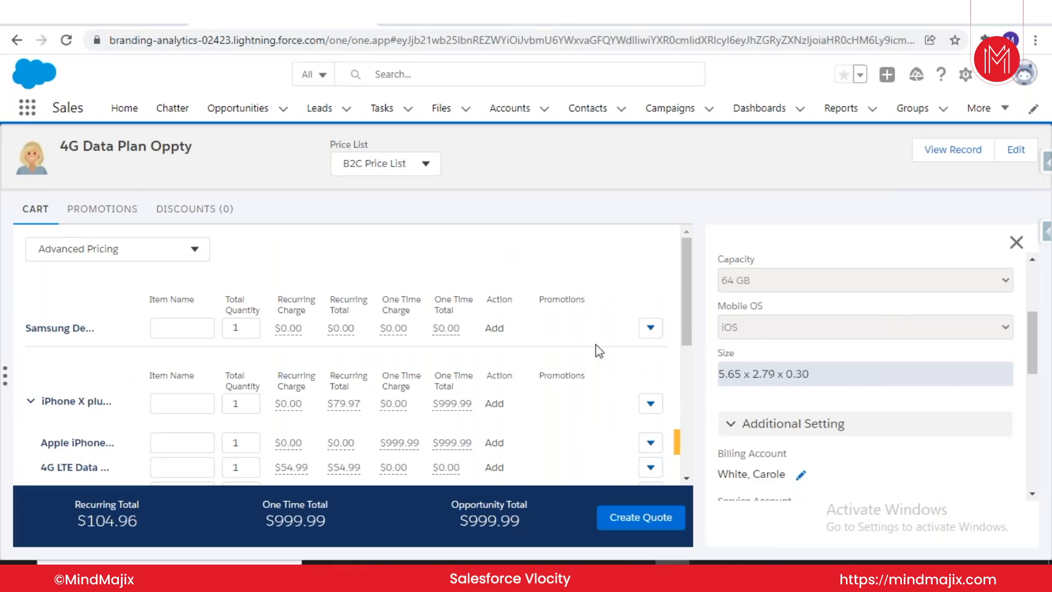
Step: Reopen the configuration of the cart's standalone Samsung Demo item and inspect its Mobile Devices attribute group
click(650, 328)
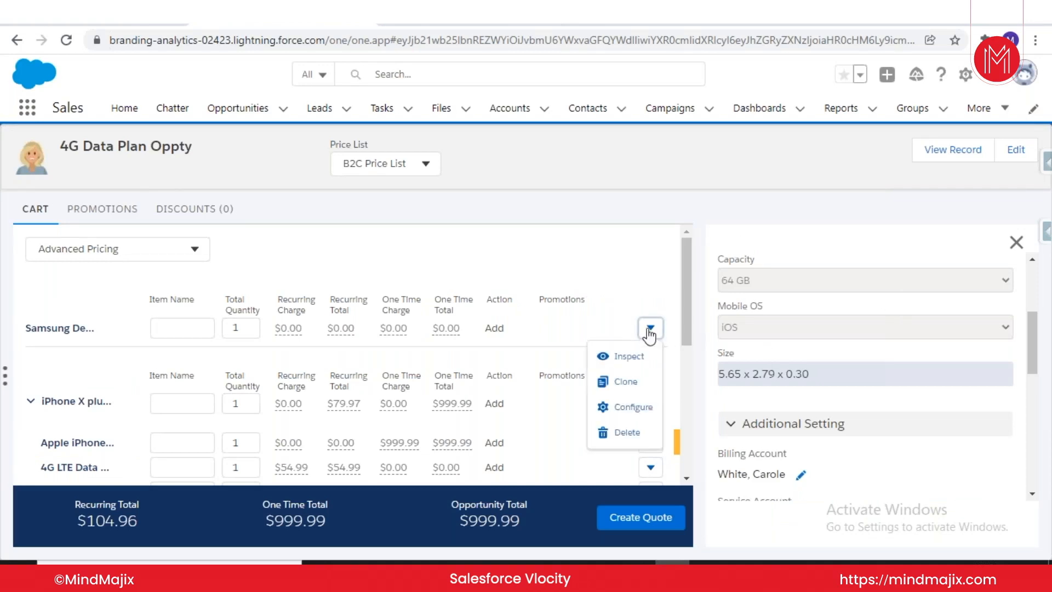
click(634, 406)
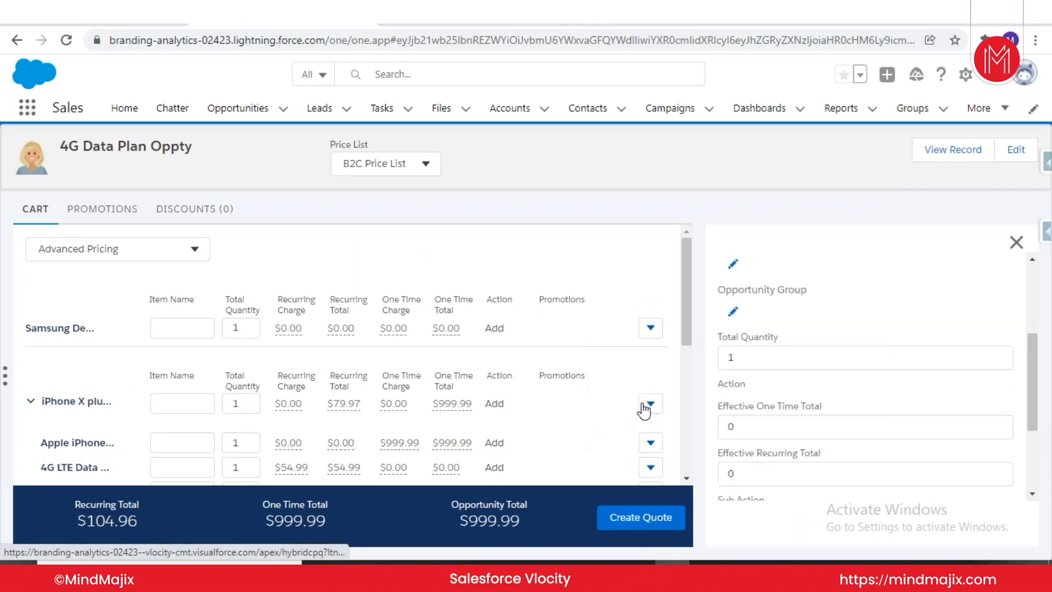
scroll(952, 356, up, 6)
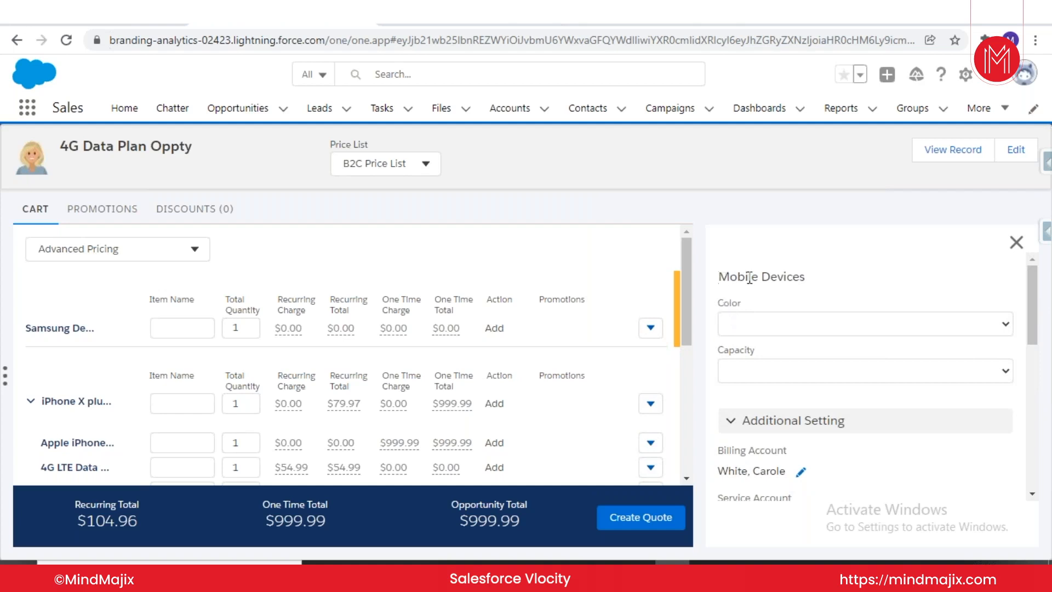
drag(813, 283, 719, 279)
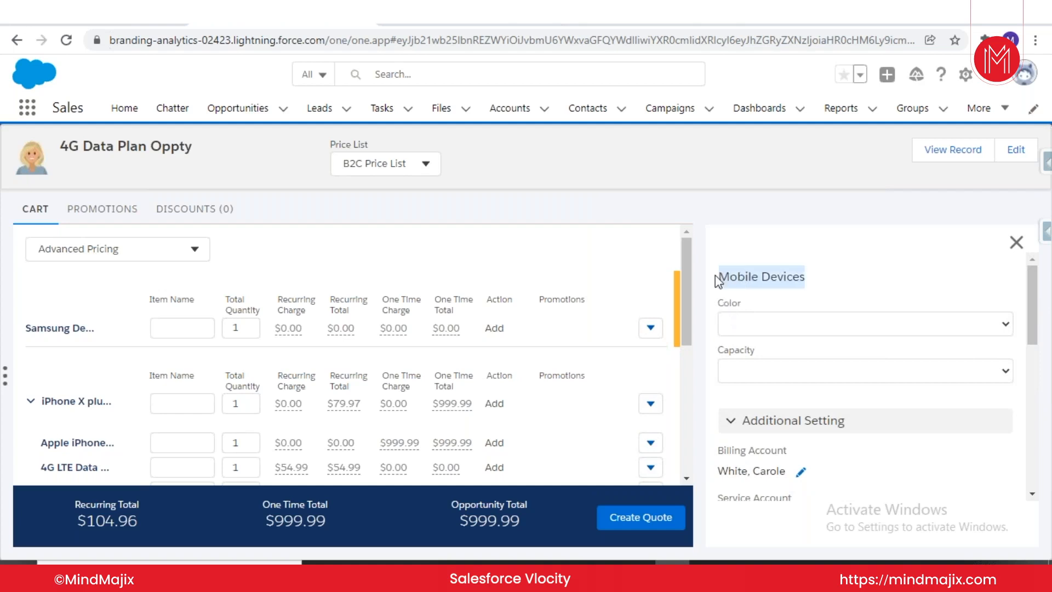
click(718, 281)
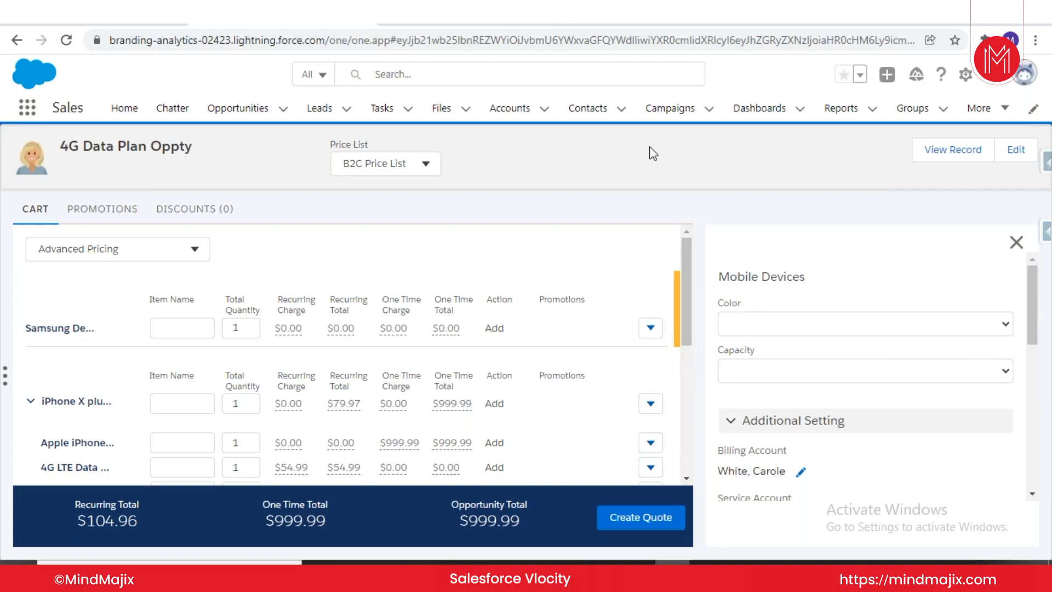
Step: Switch back to the Samsung Demo product's general properties in the Vlocity Product Console
click(591, 24)
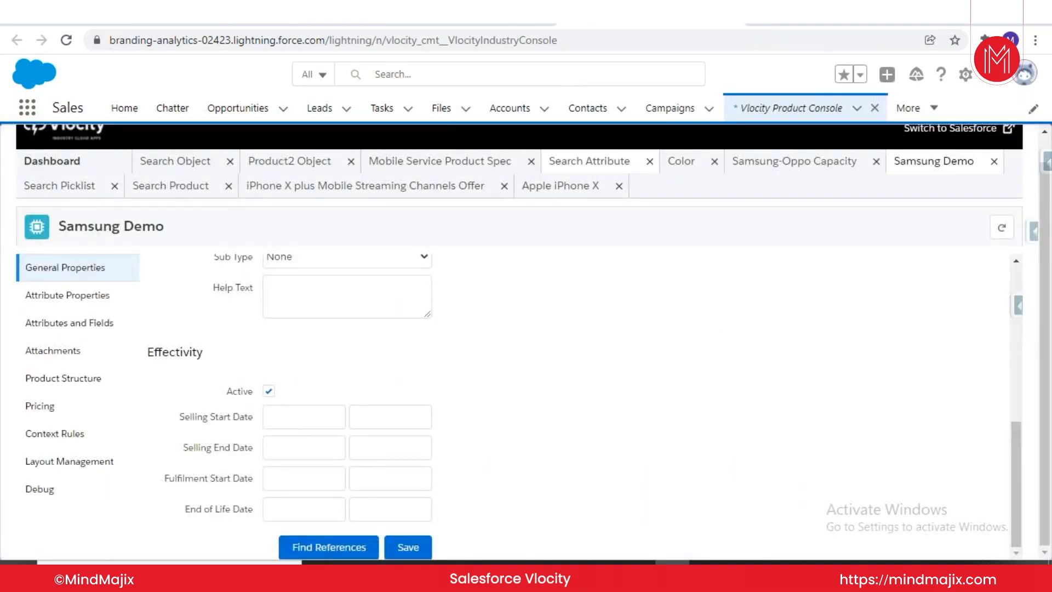